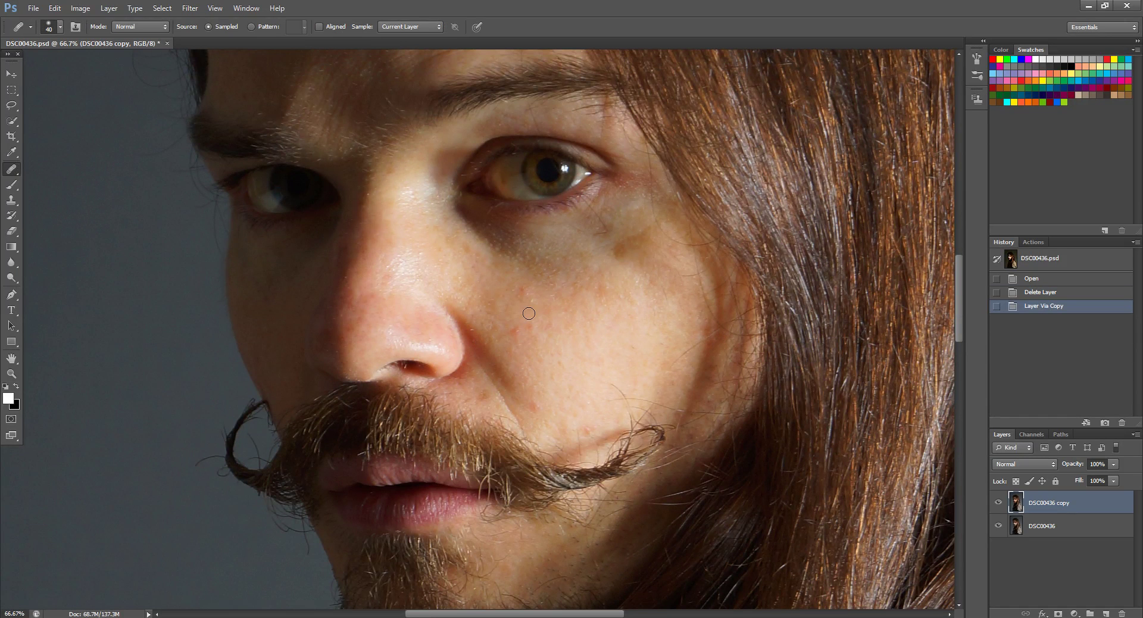
- Heal the red blemishes on the lit cheek beside the nose with a smaller Healing Brush
{"action": "key", "text": "ctrl+plus"}
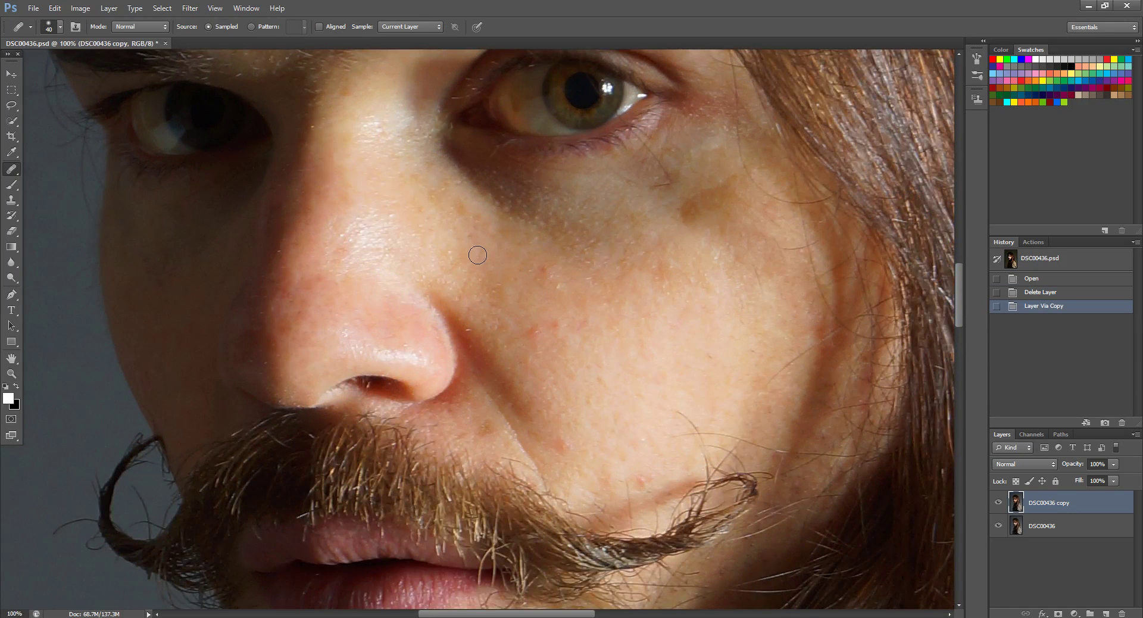
{"action": "key", "text": "bracketleft"}
{"action": "key", "text": "bracketleft"}
{"action": "left_click", "coordinate": [490, 258], "text": "alt"}
{"action": "mouse_move", "coordinate": [526, 270]}
{"action": "left_mouse_down"}
{"action": "mouse_move", "coordinate": [559, 288]}
{"action": "mouse_move", "coordinate": [494, 297]}
{"action": "mouse_move", "coordinate": [451, 255]}
{"action": "mouse_move", "coordinate": [531, 331]}
{"action": "mouse_move", "coordinate": [557, 326]}
{"action": "mouse_move", "coordinate": [532, 270]}
{"action": "mouse_move", "coordinate": [533, 309]}
{"action": "left_mouse_up"}
{"action": "left_click", "coordinate": [535, 293], "text": "alt"}
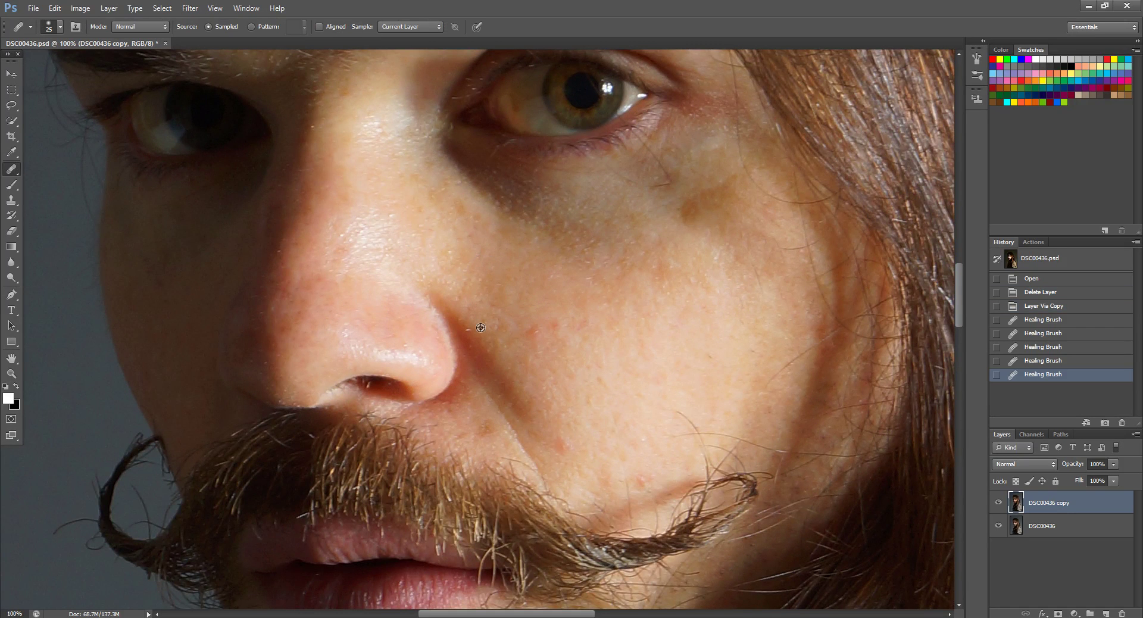
{"action": "left_click_drag", "start_coordinate": [465, 332], "coordinate": [464, 328]}
{"action": "mouse_move", "coordinate": [545, 327]}
{"action": "left_mouse_down"}
{"action": "mouse_move", "coordinate": [583, 326]}
{"action": "mouse_move", "coordinate": [542, 398]}
{"action": "mouse_move", "coordinate": [540, 339]}
{"action": "mouse_move", "coordinate": [563, 331]}
{"action": "left_mouse_up"}
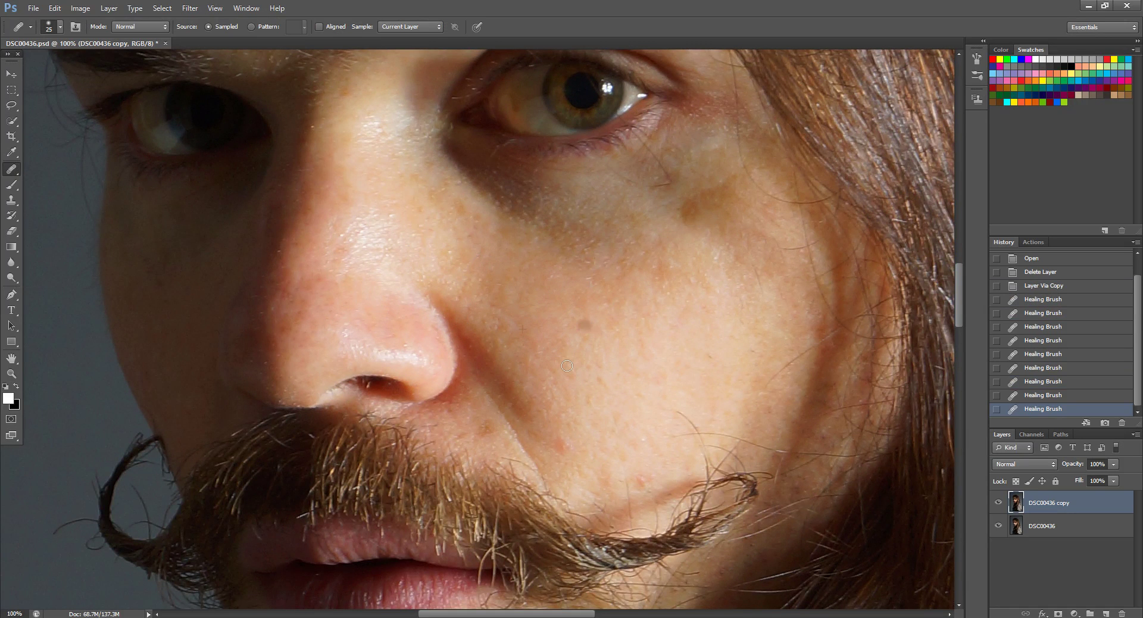
{"action": "left_click_drag", "start_coordinate": [540, 356], "coordinate": [527, 369]}
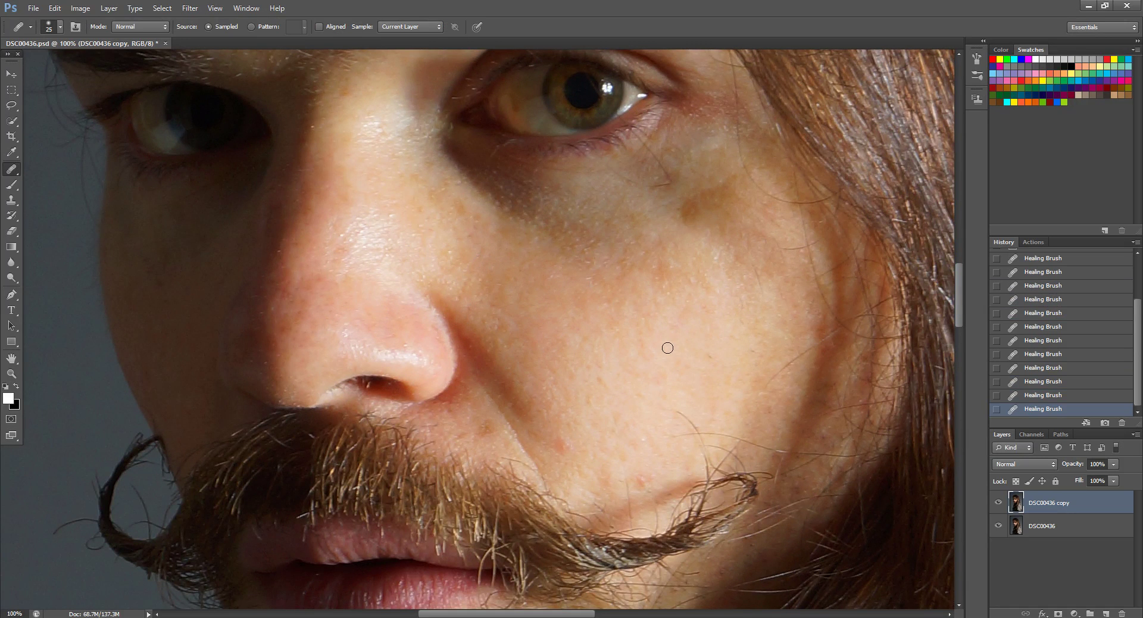
- Heal the remaining spots on the mid and lower cheek down to the curled moustache tip
{"action": "left_click", "coordinate": [683, 355], "text": "alt"}
{"action": "left_click", "coordinate": [604, 328]}
{"action": "left_click", "coordinate": [576, 403], "text": "alt"}
{"action": "left_click", "coordinate": [579, 447]}
{"action": "left_click", "coordinate": [563, 443], "text": "shift"}
{"action": "mouse_move", "coordinate": [638, 480]}
{"action": "left_mouse_down"}
{"action": "mouse_move", "coordinate": [654, 474]}
{"action": "mouse_move", "coordinate": [628, 519]}
{"action": "left_mouse_up"}
{"action": "left_click", "coordinate": [628, 510]}
- Heal the blemishes on the outer cheek below the eye and the spot beneath the nostril's outer edge
{"action": "left_click", "coordinate": [755, 352]}
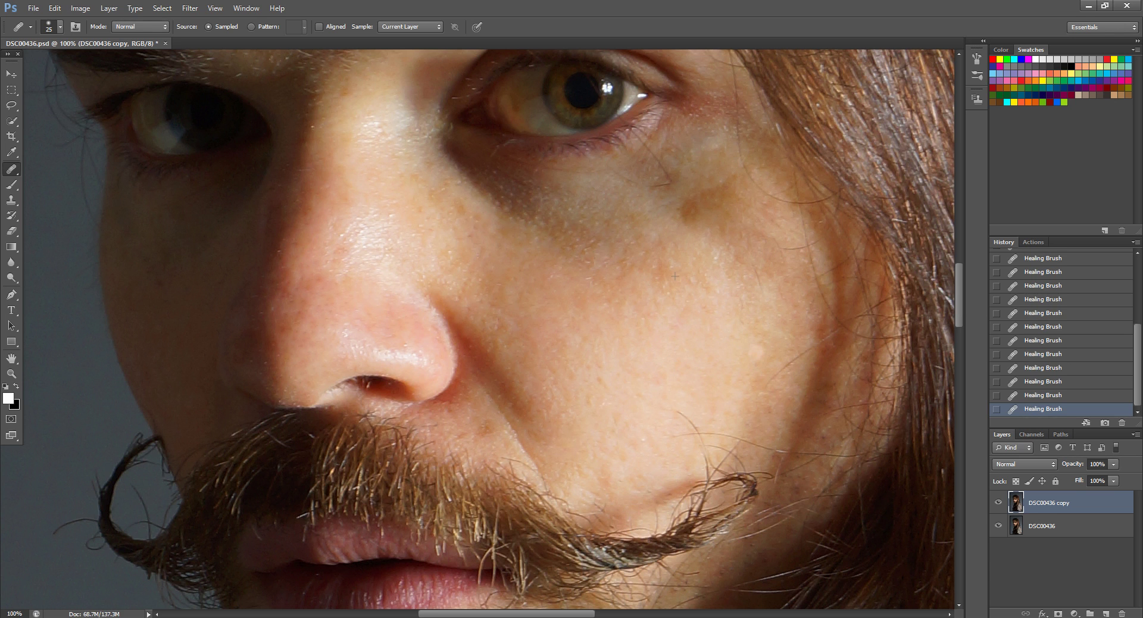
{"action": "left_click_drag", "start_coordinate": [748, 247], "coordinate": [741, 287]}
{"action": "mouse_move", "coordinate": [742, 228]}
{"action": "left_mouse_down"}
{"action": "mouse_move", "coordinate": [746, 250]}
{"action": "mouse_move", "coordinate": [784, 263]}
{"action": "left_mouse_up"}
{"action": "left_click_drag", "start_coordinate": [482, 431], "coordinate": [493, 427]}
- Patch the brown mark below the outer corner of the lit eye with clean cheek skin using the Patch Tool
{"action": "mouse_move", "coordinate": [641, 336]}
{"action": "left_mouse_down"}
{"action": "mouse_move", "coordinate": [597, 355]}
{"action": "mouse_move", "coordinate": [583, 327]}
{"action": "mouse_move", "coordinate": [610, 442]}
{"action": "mouse_move", "coordinate": [657, 509]}
{"action": "left_mouse_up"}
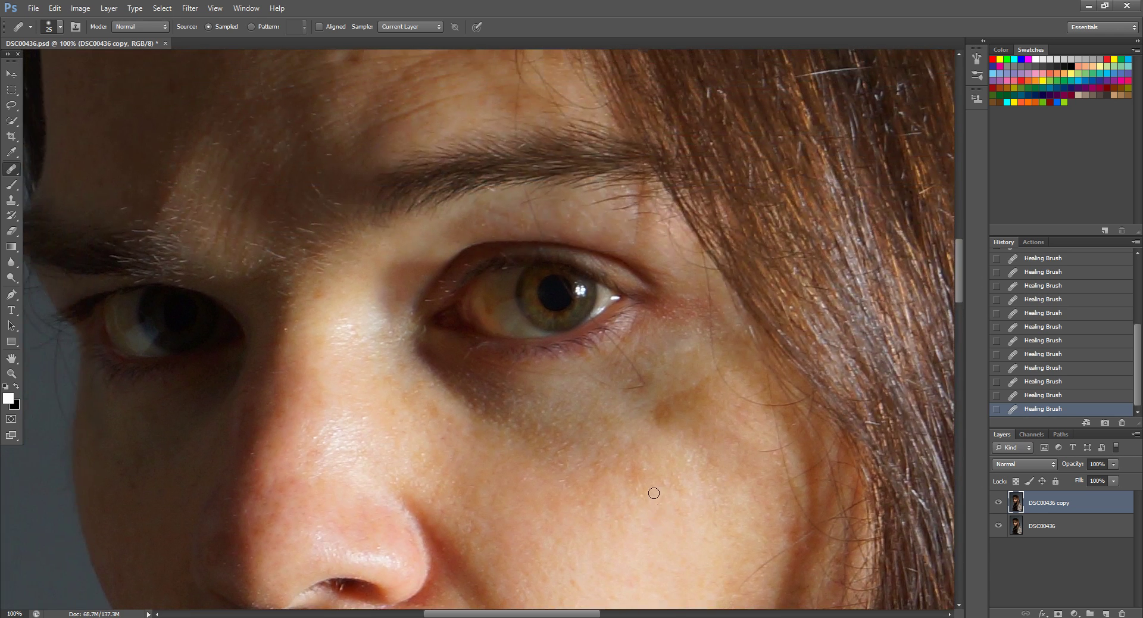
{"action": "right_click", "coordinate": [12, 172]}
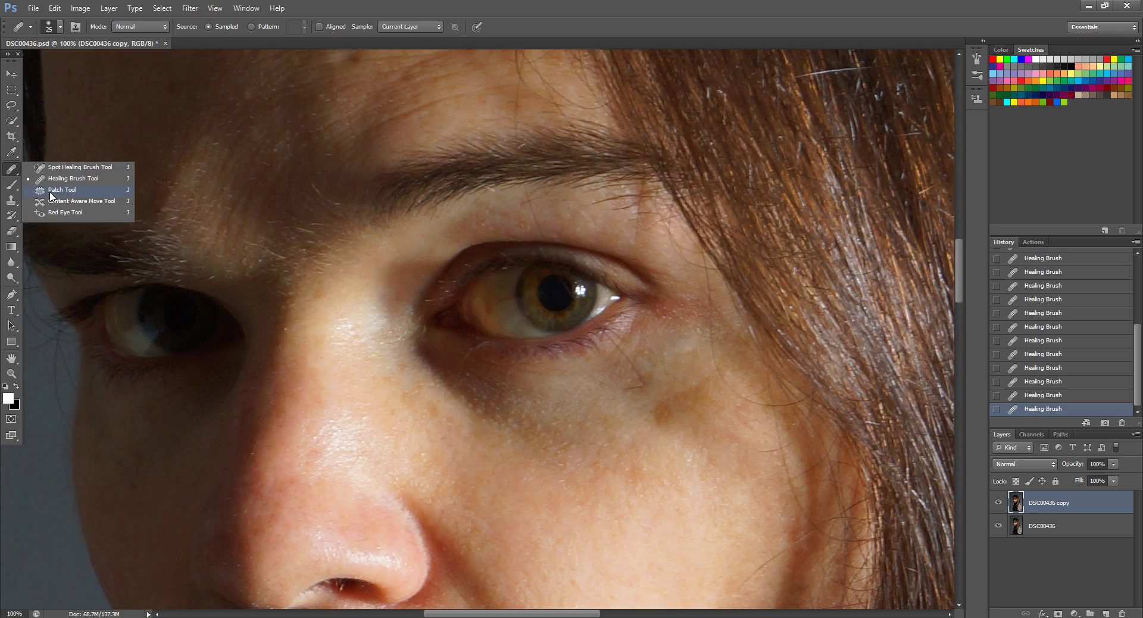
{"action": "left_click", "coordinate": [54, 193]}
{"action": "mouse_move", "coordinate": [654, 398]}
{"action": "left_mouse_down"}
{"action": "mouse_move", "coordinate": [651, 431]}
{"action": "mouse_move", "coordinate": [675, 433]}
{"action": "mouse_move", "coordinate": [705, 419]}
{"action": "mouse_move", "coordinate": [712, 388]}
{"action": "mouse_move", "coordinate": [696, 376]}
{"action": "mouse_move", "coordinate": [679, 458]}
{"action": "left_mouse_up"}
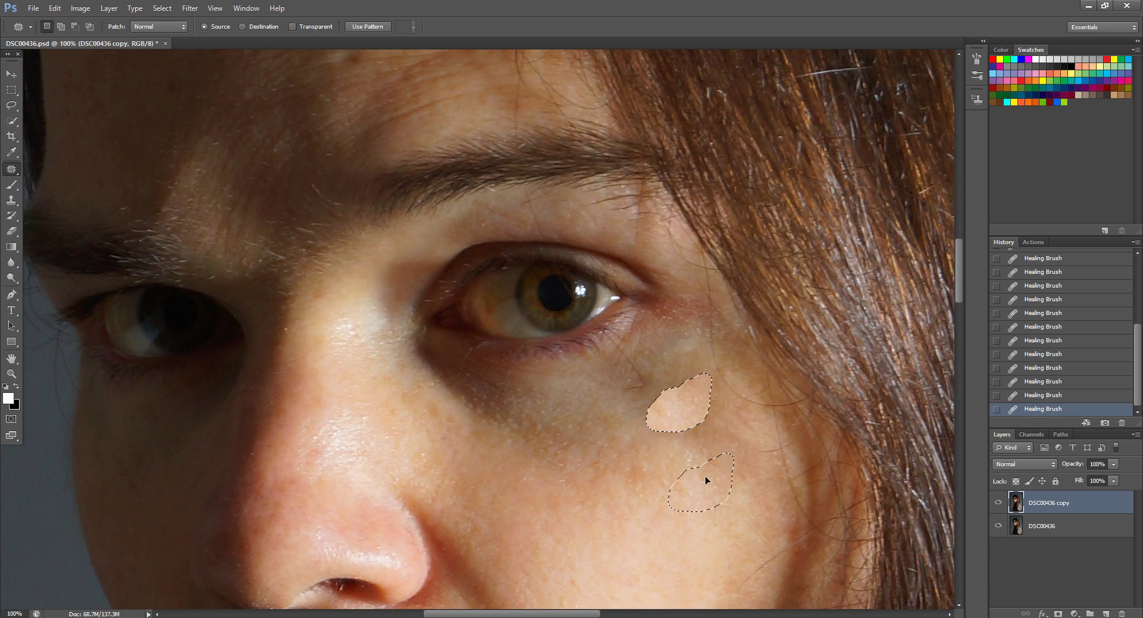
{"action": "left_click", "coordinate": [675, 530]}
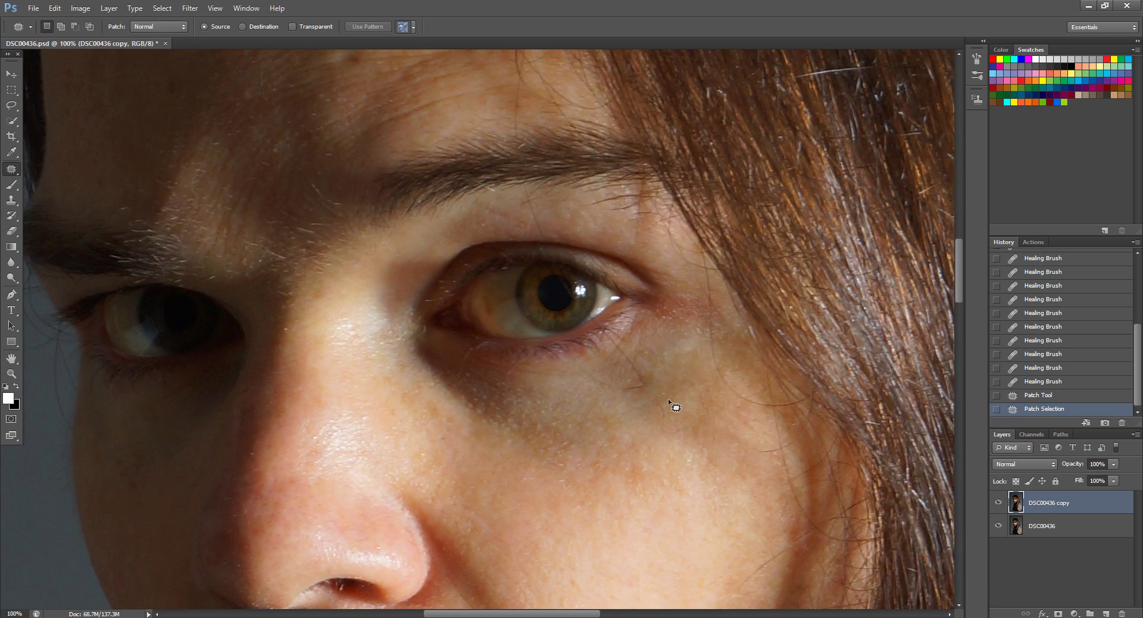
{"action": "mouse_move", "coordinate": [663, 405]}
{"action": "left_mouse_down"}
{"action": "mouse_move", "coordinate": [691, 414]}
{"action": "mouse_move", "coordinate": [670, 395]}
{"action": "mouse_move", "coordinate": [673, 459]}
{"action": "left_mouse_up"}
{"action": "key", "text": "ctrl+d"}
{"action": "key", "text": "ctrl+d"}
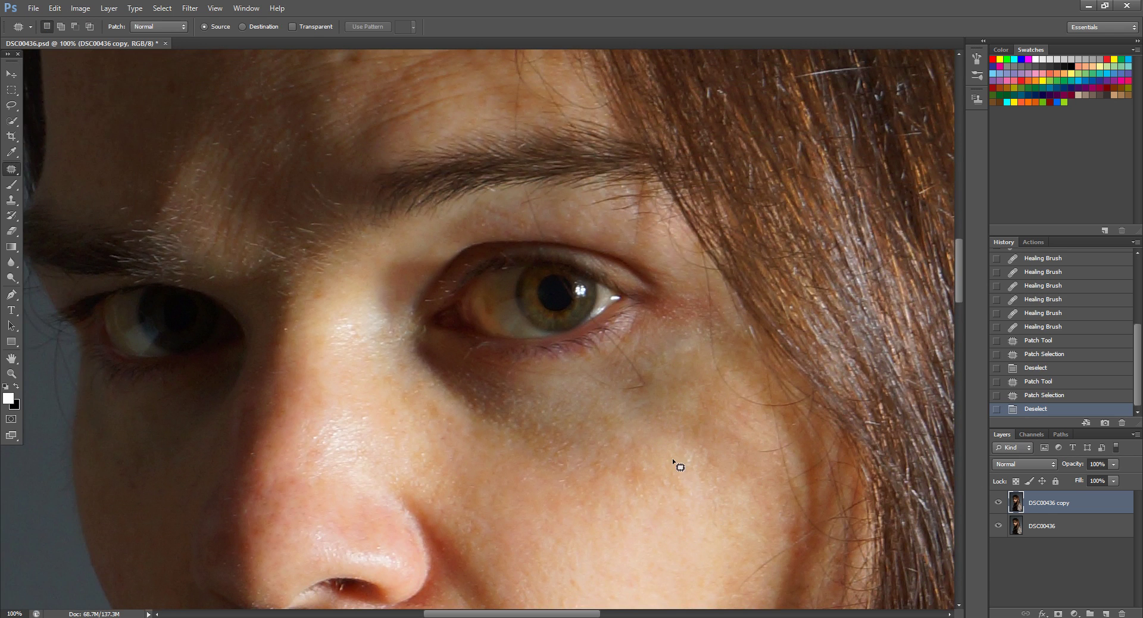
- Patch out the stray hair lying on the skin below the lit eye's outer lashes
{"action": "key", "text": "ctrl+plus"}
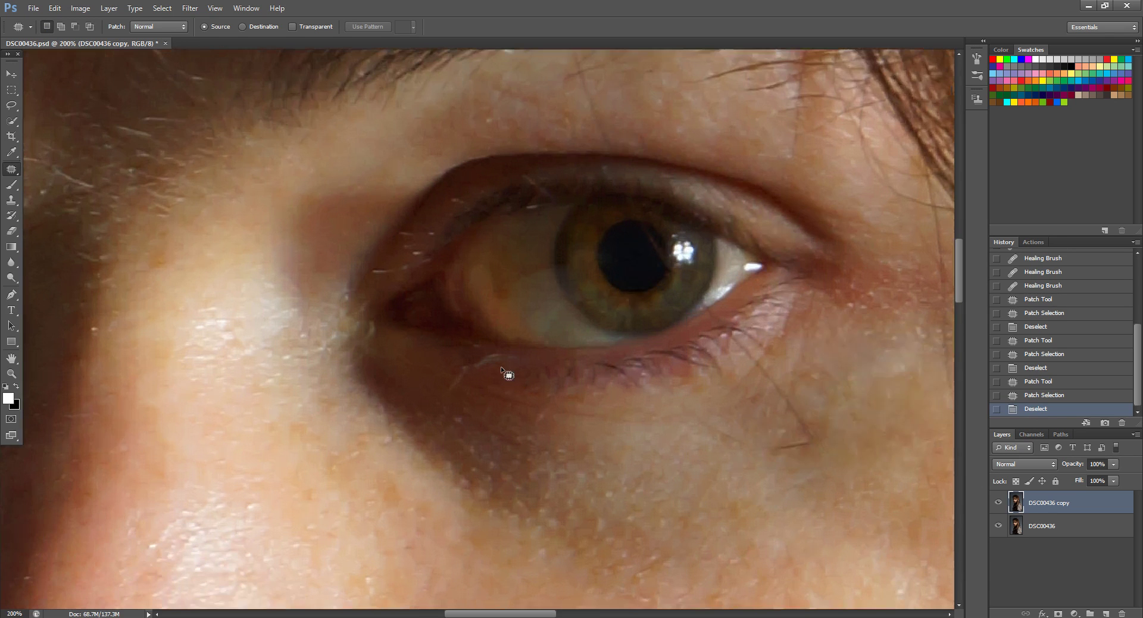
{"action": "left_click_drag", "start_coordinate": [625, 373], "coordinate": [556, 243]}
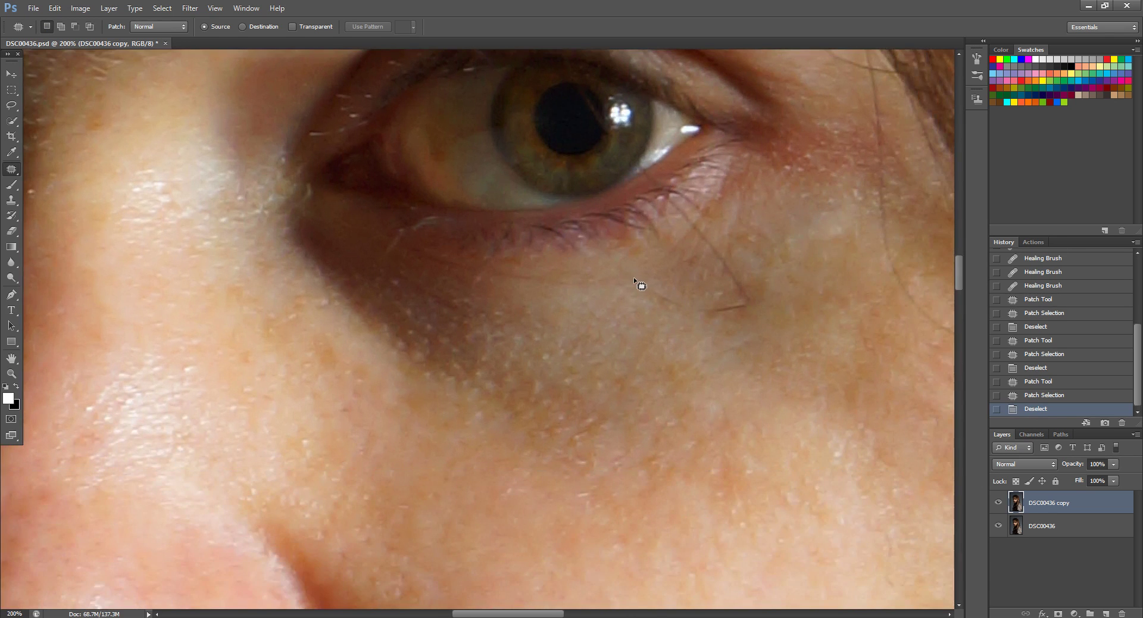
{"action": "mouse_move", "coordinate": [678, 310]}
{"action": "left_mouse_down"}
{"action": "mouse_move", "coordinate": [731, 316]}
{"action": "mouse_move", "coordinate": [758, 303]}
{"action": "mouse_move", "coordinate": [738, 277]}
{"action": "mouse_move", "coordinate": [760, 299]}
{"action": "mouse_move", "coordinate": [811, 298]}
{"action": "left_mouse_up"}
{"action": "key", "text": "ctrl+d"}
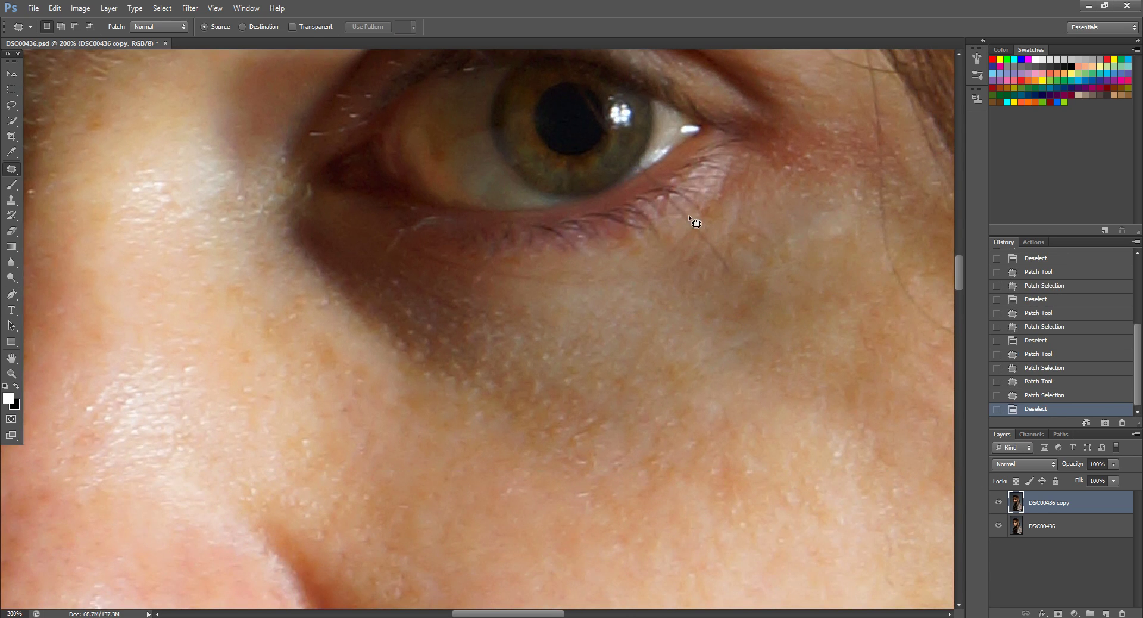
{"action": "mouse_move", "coordinate": [722, 268]}
{"action": "left_mouse_down"}
{"action": "mouse_move", "coordinate": [732, 246]}
{"action": "mouse_move", "coordinate": [752, 249]}
{"action": "left_mouse_up"}
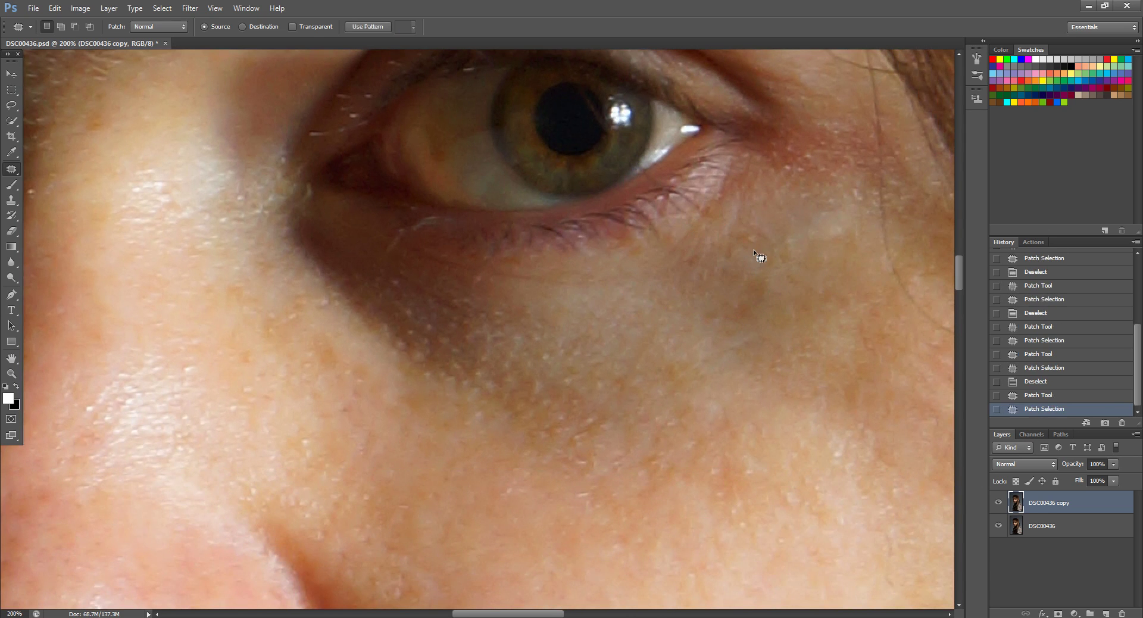
{"action": "key", "text": "ctrl+d"}
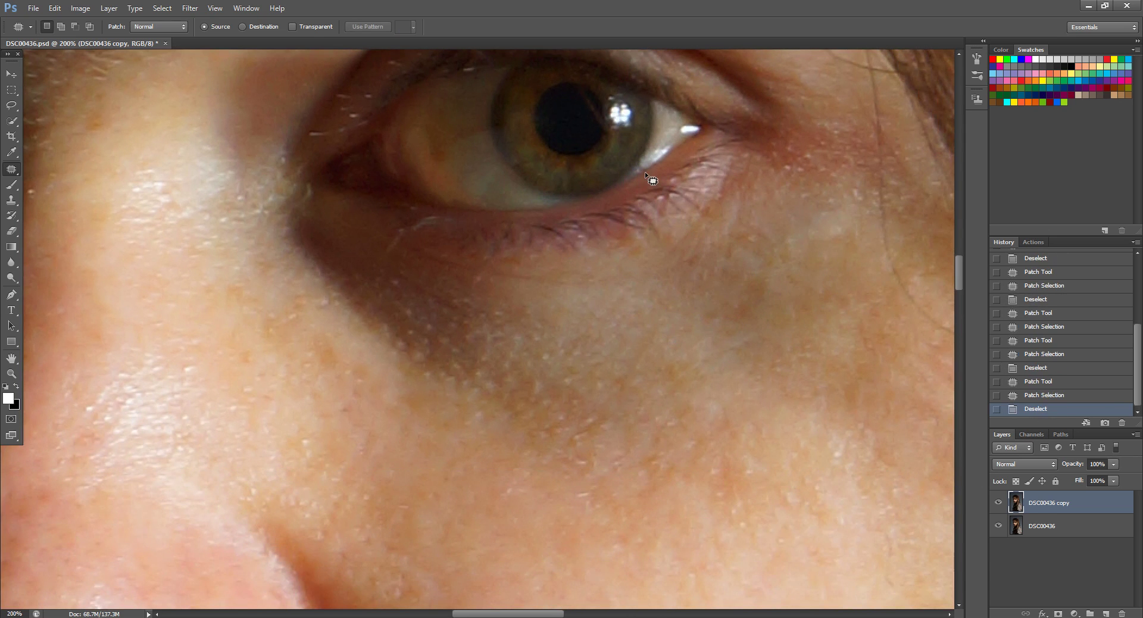
- Patch out the fine hair crossing the iris and a flaw along the lower lash line
{"action": "mouse_move", "coordinate": [601, 111]}
{"action": "left_mouse_down"}
{"action": "mouse_move", "coordinate": [576, 92]}
{"action": "mouse_move", "coordinate": [586, 126]}
{"action": "mouse_move", "coordinate": [603, 112]}
{"action": "mouse_move", "coordinate": [574, 140]}
{"action": "left_mouse_up"}
{"action": "key", "text": "ctrl+d"}
{"action": "mouse_move", "coordinate": [636, 198]}
{"action": "left_mouse_down"}
{"action": "mouse_move", "coordinate": [622, 280]}
{"action": "mouse_move", "coordinate": [637, 254]}
{"action": "mouse_move", "coordinate": [657, 251]}
{"action": "left_mouse_up"}
{"action": "key", "text": "ctrl+d"}
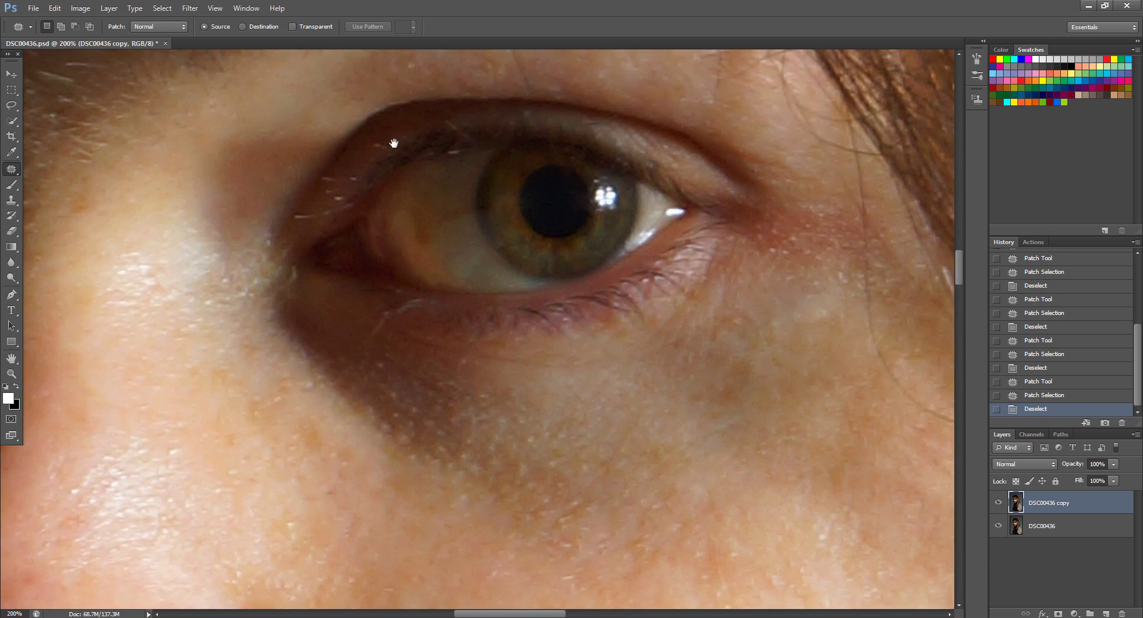
- Patch out the stray hair and small marks on the upper eyelid skin beneath the eyebrow
{"action": "left_click_drag", "start_coordinate": [391, 144], "coordinate": [401, 278]}
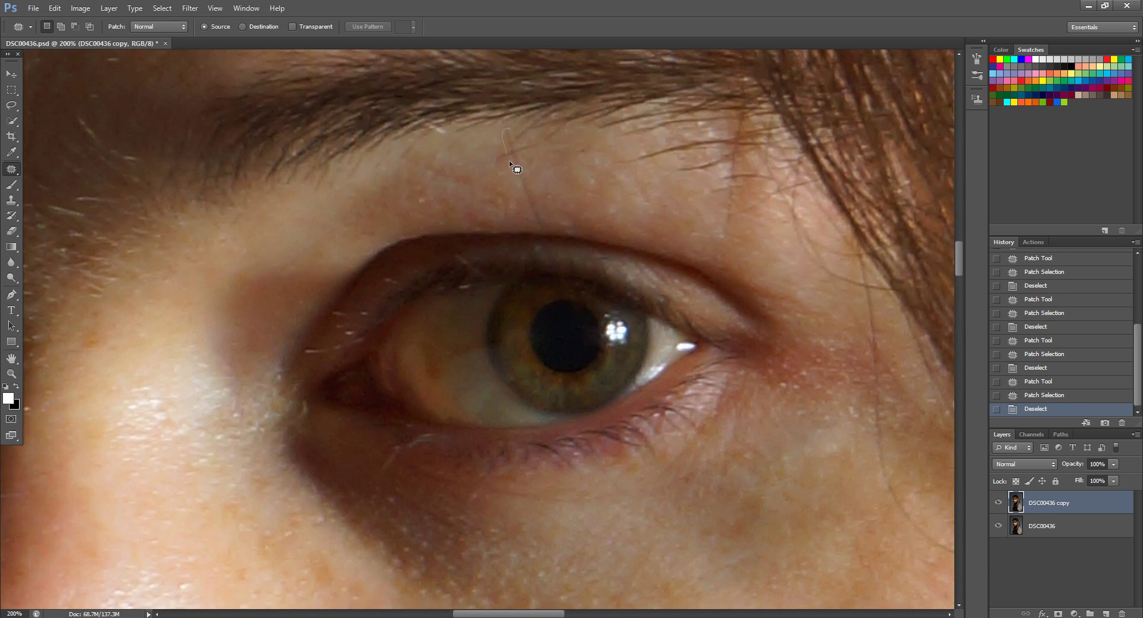
{"action": "left_click_drag", "start_coordinate": [509, 159], "coordinate": [537, 223]}
{"action": "mouse_move", "coordinate": [513, 140]}
{"action": "left_mouse_down"}
{"action": "mouse_move", "coordinate": [489, 163]}
{"action": "mouse_move", "coordinate": [518, 146]}
{"action": "mouse_move", "coordinate": [475, 159]}
{"action": "mouse_move", "coordinate": [509, 145]}
{"action": "mouse_move", "coordinate": [501, 135]}
{"action": "mouse_move", "coordinate": [514, 144]}
{"action": "mouse_move", "coordinate": [501, 126]}
{"action": "mouse_move", "coordinate": [505, 150]}
{"action": "left_mouse_up"}
{"action": "mouse_move", "coordinate": [505, 142]}
{"action": "left_mouse_down"}
{"action": "mouse_move", "coordinate": [552, 168]}
{"action": "mouse_move", "coordinate": [531, 220]}
{"action": "mouse_move", "coordinate": [525, 166]}
{"action": "left_mouse_up"}
{"action": "left_click_drag", "start_coordinate": [540, 208], "coordinate": [566, 210]}
{"action": "left_click", "coordinate": [584, 281]}
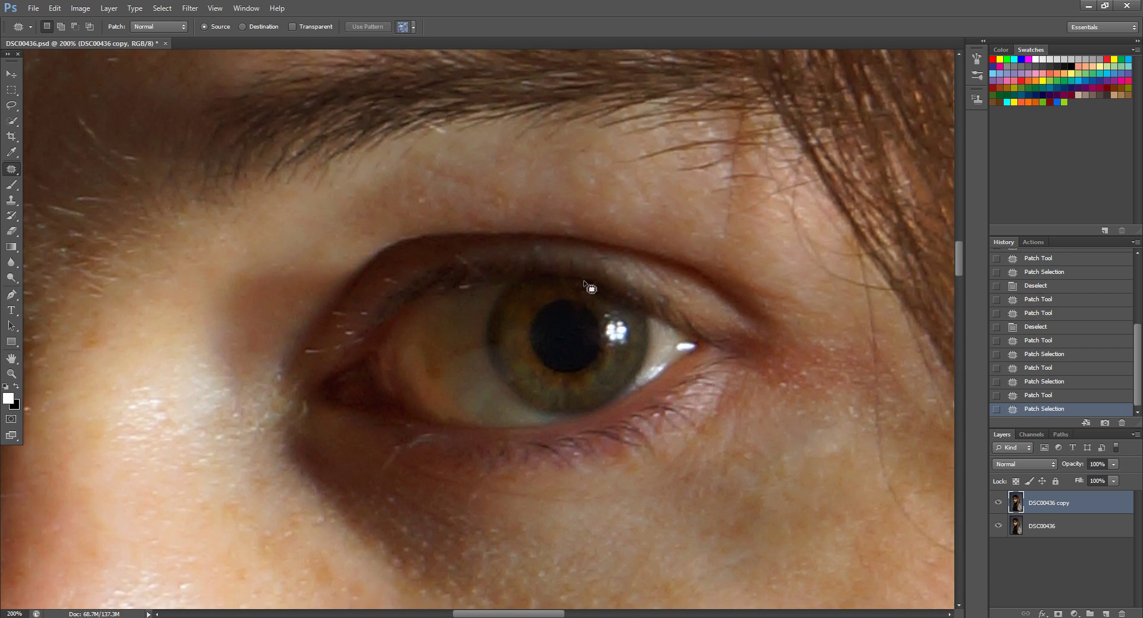
{"action": "key", "text": "ctrl+d"}
{"action": "left_click_drag", "start_coordinate": [587, 144], "coordinate": [556, 168]}
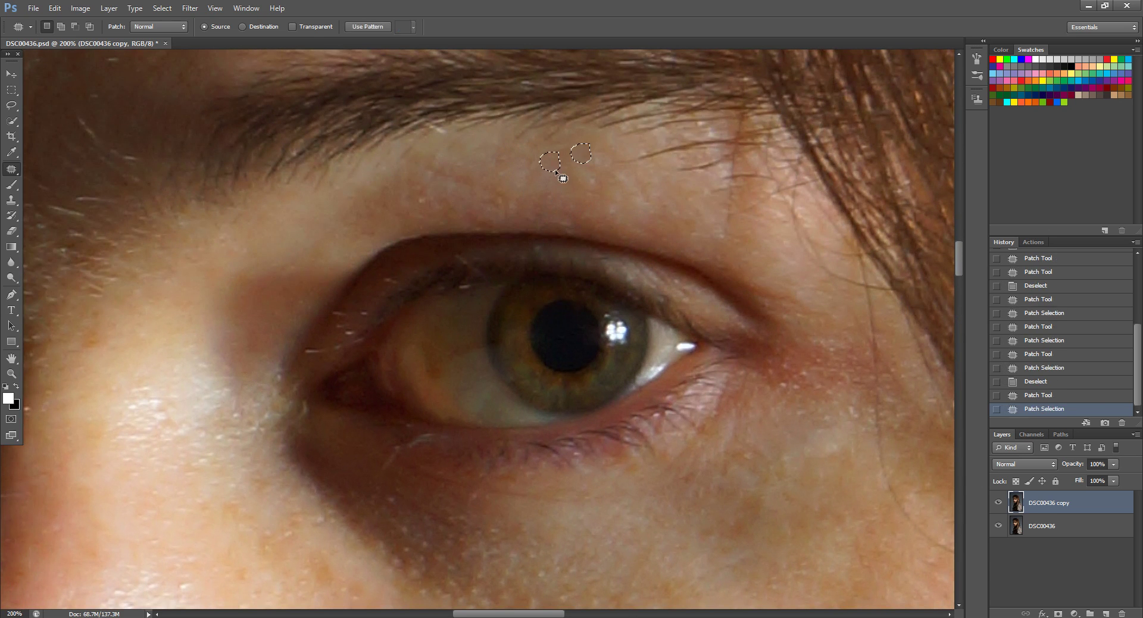
{"action": "key", "text": "ctrl+d"}
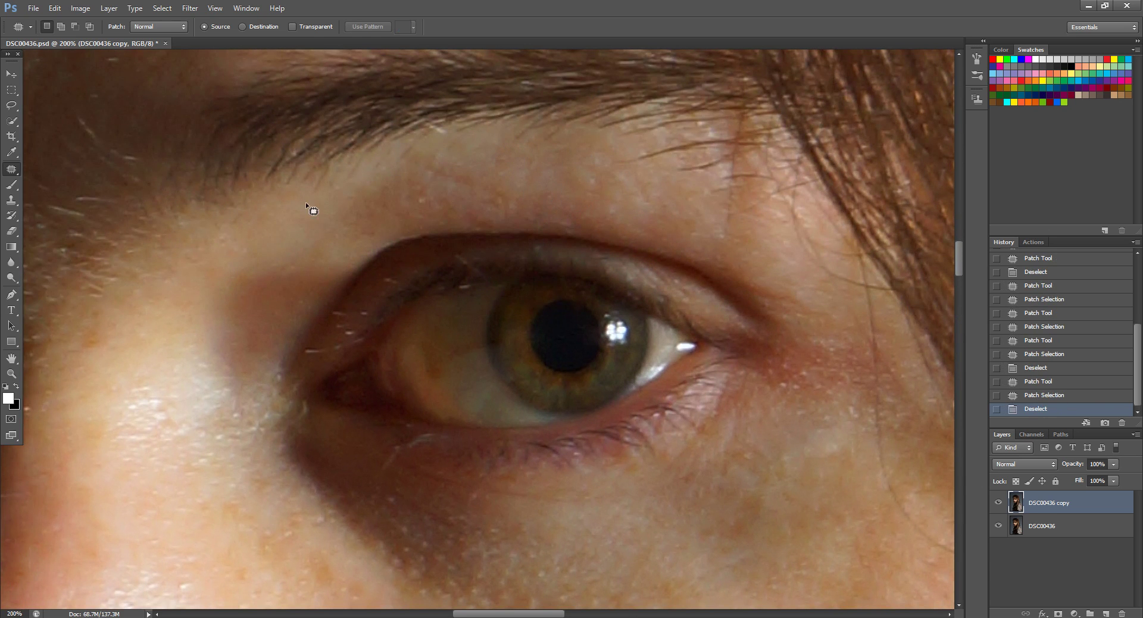
- Retouch the white beside the iris at the eye's outer corner using a small Clone Stamp at 24% opacity and 26% flow
{"action": "left_click", "coordinate": [11, 200]}
{"action": "key", "text": "bracketleft"}
{"action": "key", "text": "bracketleft"}
{"action": "key", "text": "bracketleft"}
{"action": "key", "text": "bracketleft"}
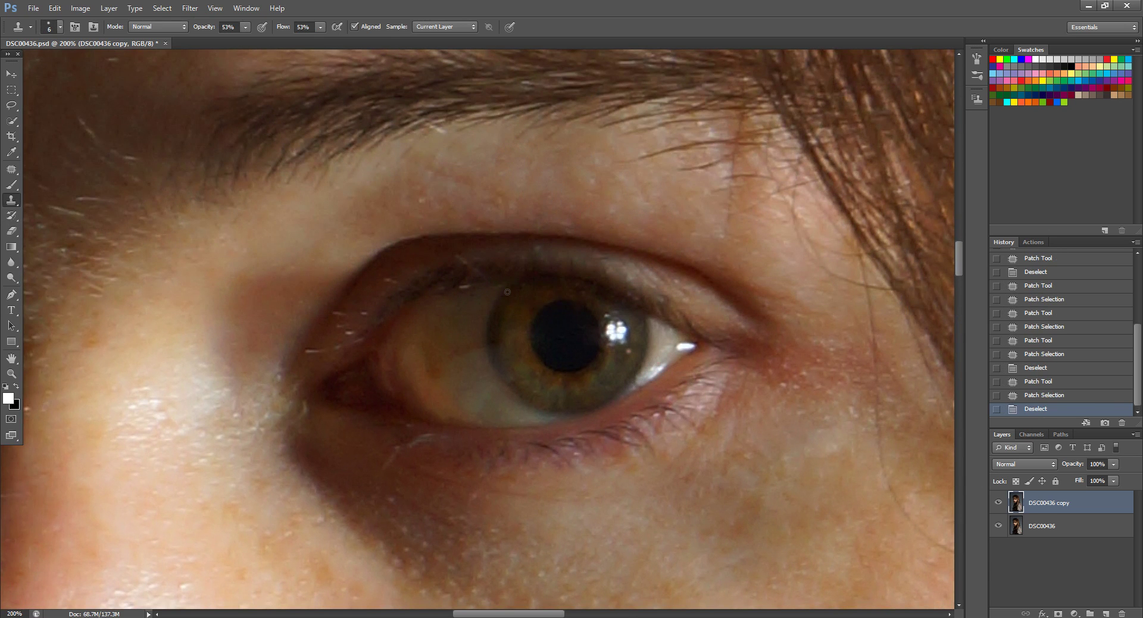
{"action": "left_click_drag", "start_coordinate": [319, 29], "coordinate": [309, 41]}
{"action": "left_click", "coordinate": [658, 361]}
{"action": "key", "text": "bracketright"}
{"action": "left_click", "coordinate": [638, 380]}
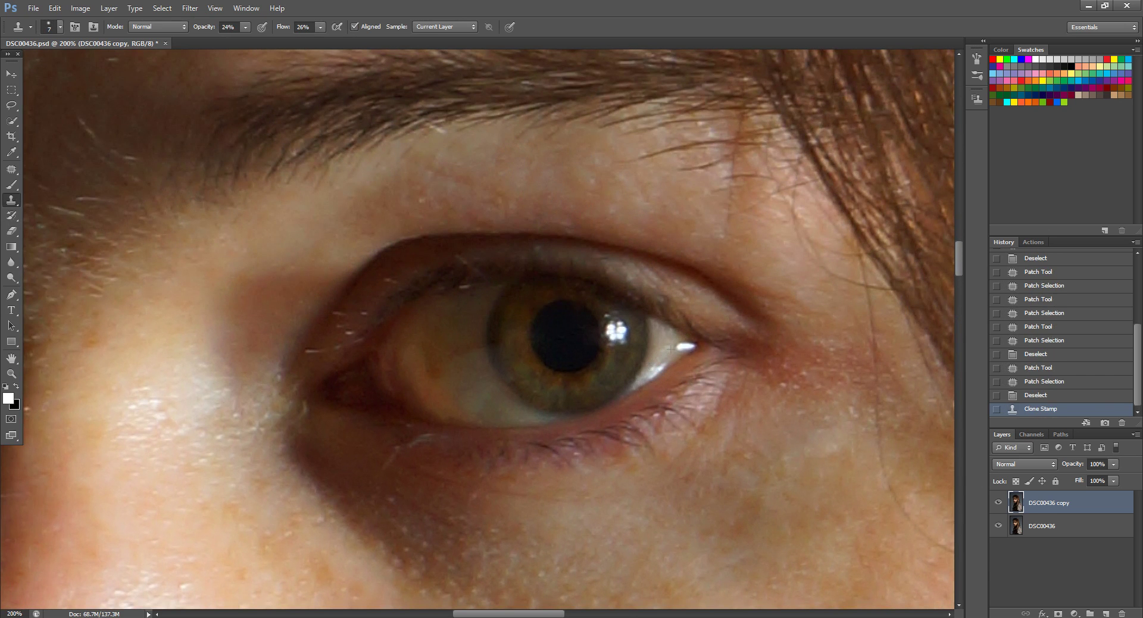
{"action": "left_click", "coordinate": [634, 382]}
{"action": "left_click", "coordinate": [641, 375]}
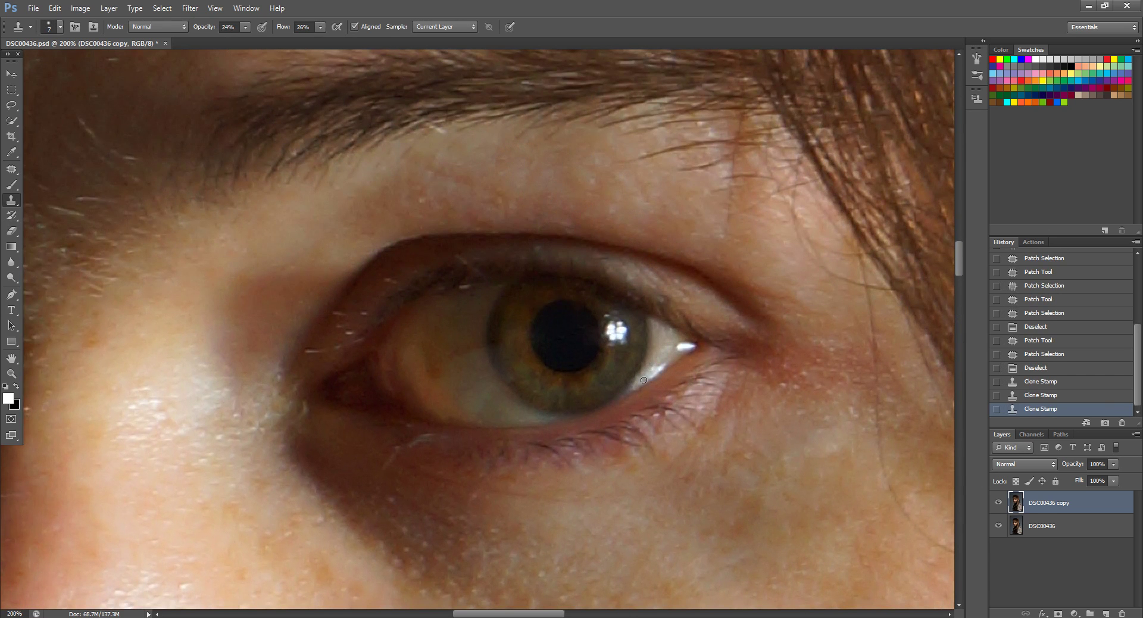
{"action": "left_click", "coordinate": [635, 383]}
{"action": "left_click", "coordinate": [594, 428]}
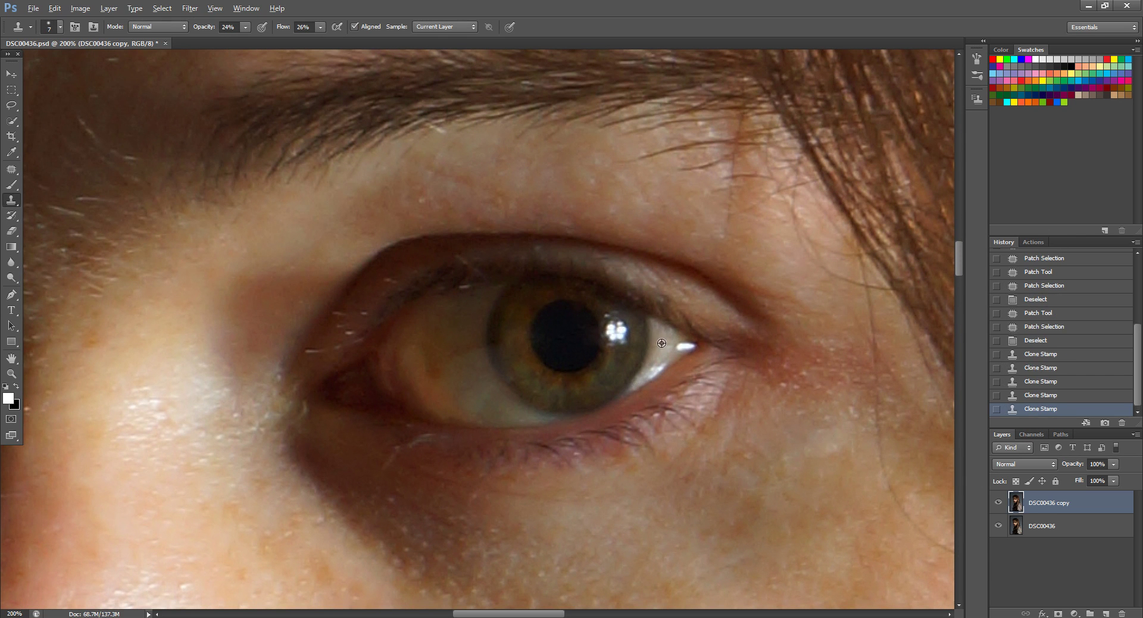
{"action": "left_click", "coordinate": [652, 368]}
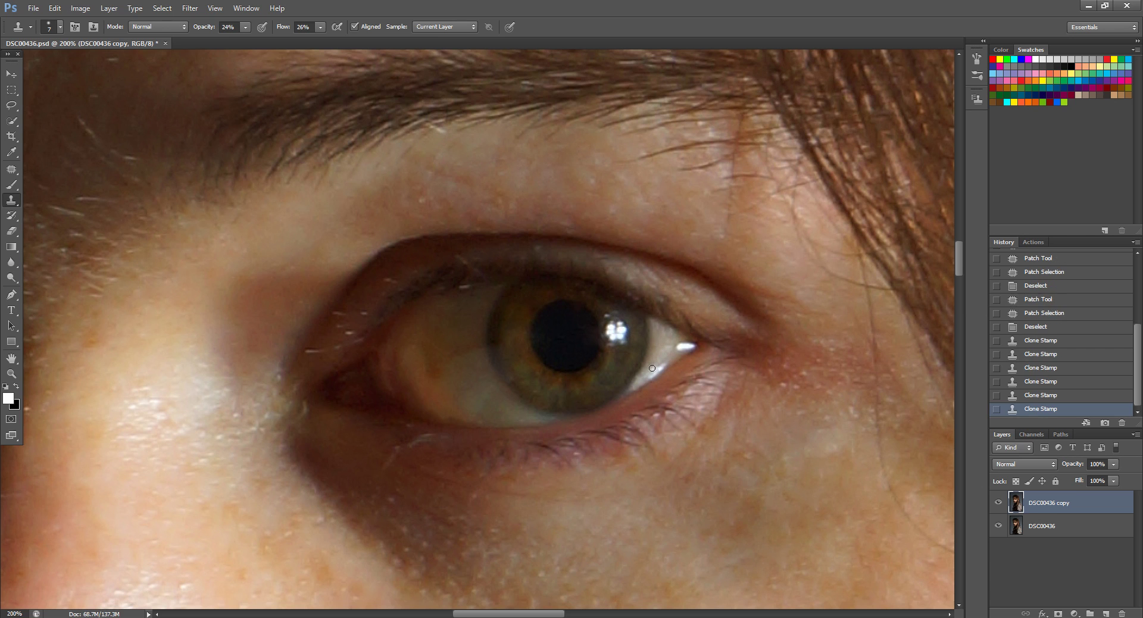
{"action": "left_click", "coordinate": [655, 361]}
{"action": "left_click", "coordinate": [608, 435]}
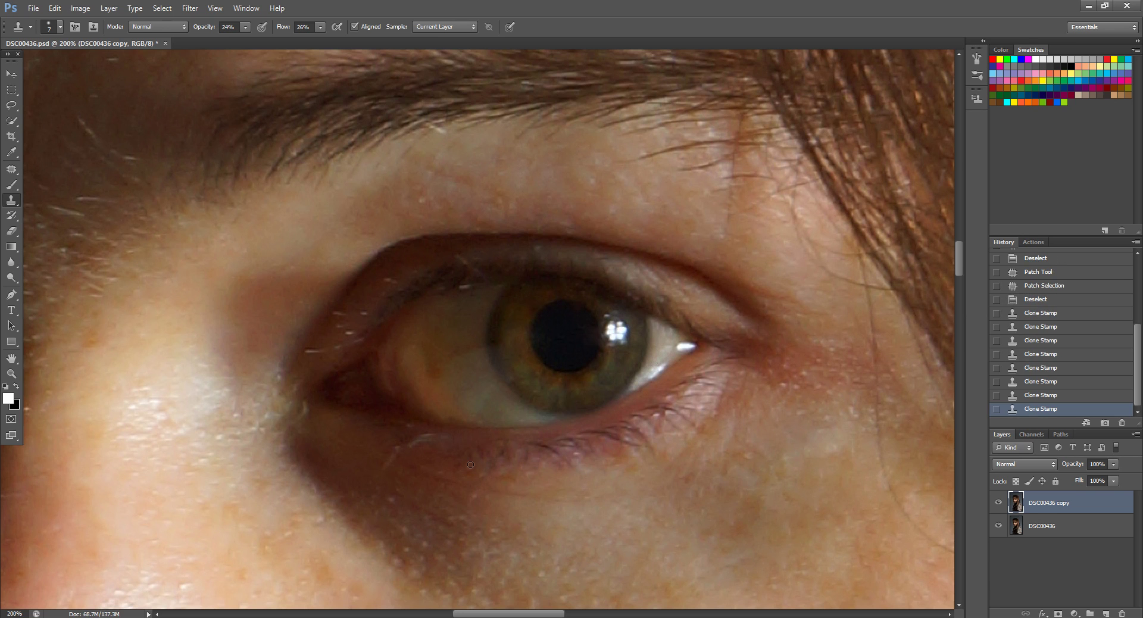
- Soften the redness beside the eye's outer corner using a 40 px Clone Stamp at 13% opacity and 20% flow, comparing the result with the original layer
{"action": "left_click_drag", "start_coordinate": [784, 470], "coordinate": [714, 378]}
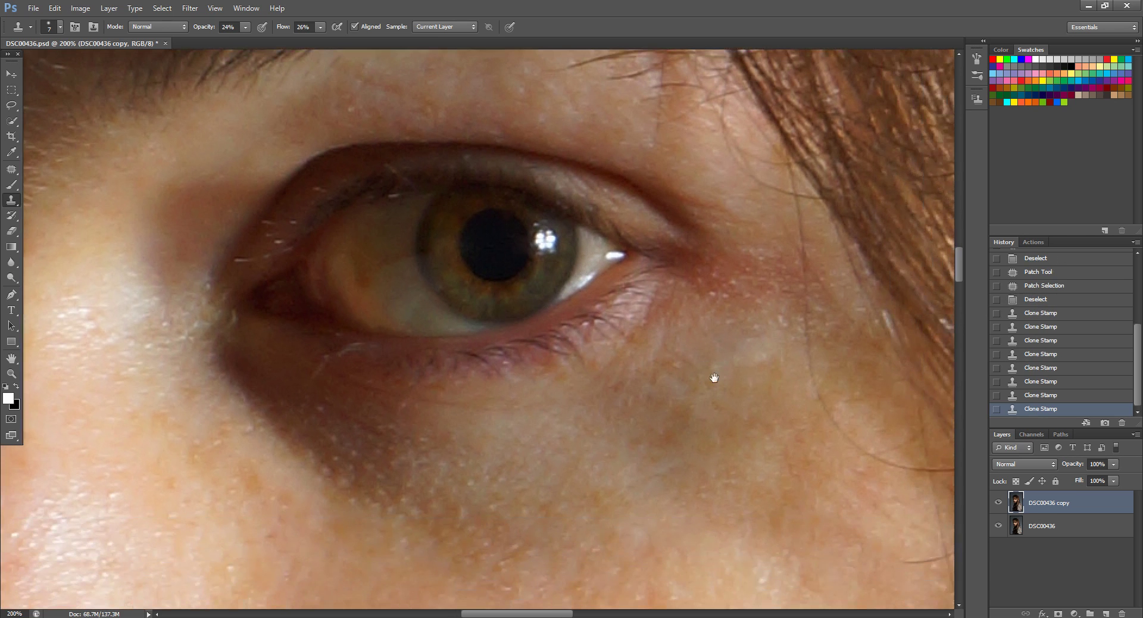
{"action": "left_click", "coordinate": [997, 504]}
{"action": "left_click", "coordinate": [998, 503]}
{"action": "key", "text": "bracketright"}
{"action": "key", "text": "bracketright"}
{"action": "key", "text": "bracketright"}
{"action": "key", "text": "bracketright"}
{"action": "key", "text": "bracketright"}
{"action": "left_click_drag", "start_coordinate": [320, 28], "coordinate": [316, 41]}
{"action": "left_click", "coordinate": [244, 28]}
{"action": "left_click", "coordinate": [754, 428]}
{"action": "left_click", "coordinate": [754, 427], "text": "alt"}
{"action": "mouse_move", "coordinate": [717, 284]}
{"action": "left_mouse_down"}
{"action": "mouse_move", "coordinate": [694, 260]}
{"action": "mouse_move", "coordinate": [706, 291]}
{"action": "mouse_move", "coordinate": [725, 263]}
{"action": "mouse_move", "coordinate": [742, 270]}
{"action": "mouse_move", "coordinate": [753, 315]}
{"action": "mouse_move", "coordinate": [786, 248]}
{"action": "mouse_move", "coordinate": [709, 310]}
{"action": "mouse_move", "coordinate": [718, 266]}
{"action": "mouse_move", "coordinate": [686, 285]}
{"action": "mouse_move", "coordinate": [684, 256]}
{"action": "mouse_move", "coordinate": [750, 303]}
{"action": "mouse_move", "coordinate": [745, 317]}
{"action": "mouse_move", "coordinate": [666, 341]}
{"action": "left_mouse_up"}
{"action": "left_click", "coordinate": [730, 394], "text": "alt"}
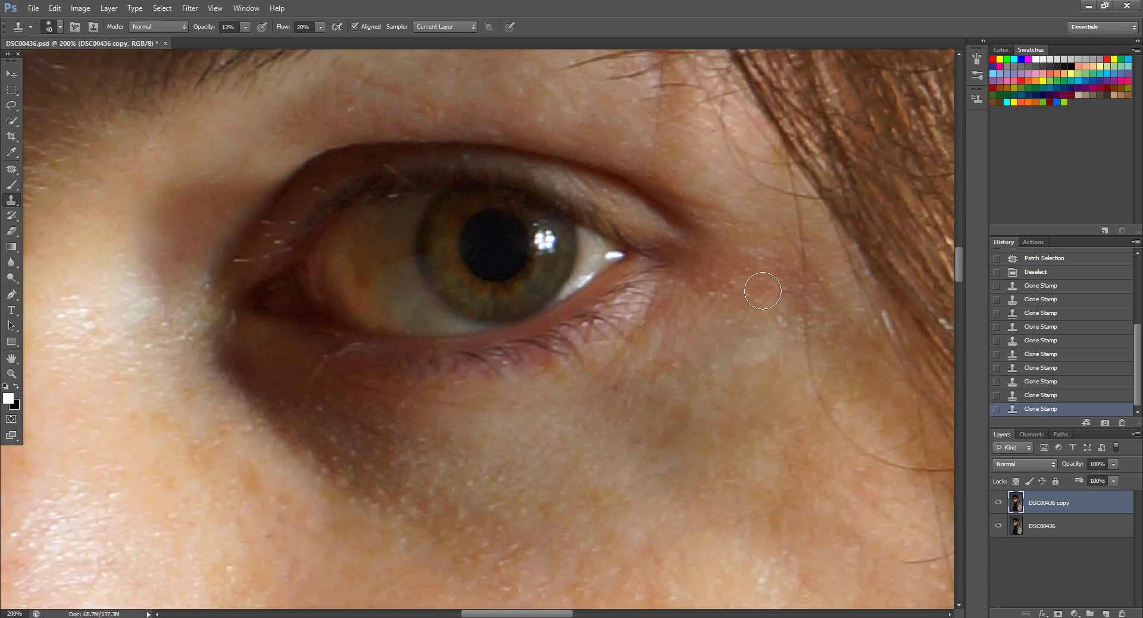
{"action": "mouse_move", "coordinate": [765, 290]}
{"action": "left_mouse_down"}
{"action": "mouse_move", "coordinate": [797, 293]}
{"action": "mouse_move", "coordinate": [799, 325]}
{"action": "mouse_move", "coordinate": [773, 321]}
{"action": "mouse_move", "coordinate": [764, 271]}
{"action": "mouse_move", "coordinate": [727, 315]}
{"action": "mouse_move", "coordinate": [719, 289]}
{"action": "mouse_move", "coordinate": [691, 287]}
{"action": "mouse_move", "coordinate": [725, 305]}
{"action": "left_mouse_up"}
{"action": "left_click", "coordinate": [998, 502]}
{"action": "left_click", "coordinate": [998, 502]}
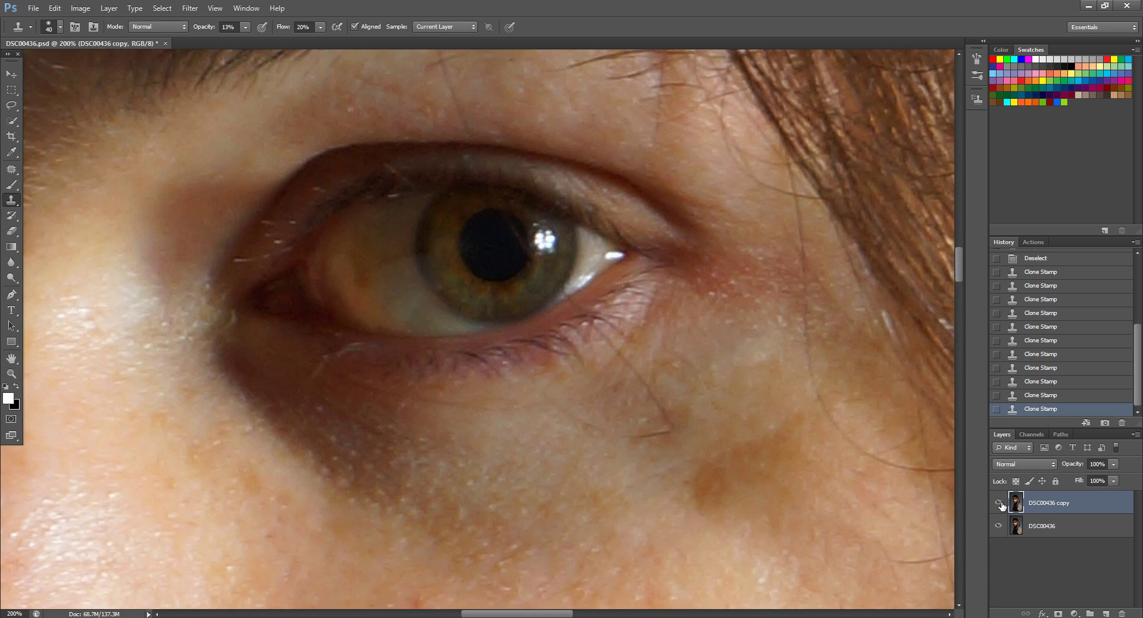
- Patch the dark discoloured area below the outer part of the lit eye with the Patch Tool
{"action": "left_click_drag", "start_coordinate": [623, 466], "coordinate": [693, 330]}
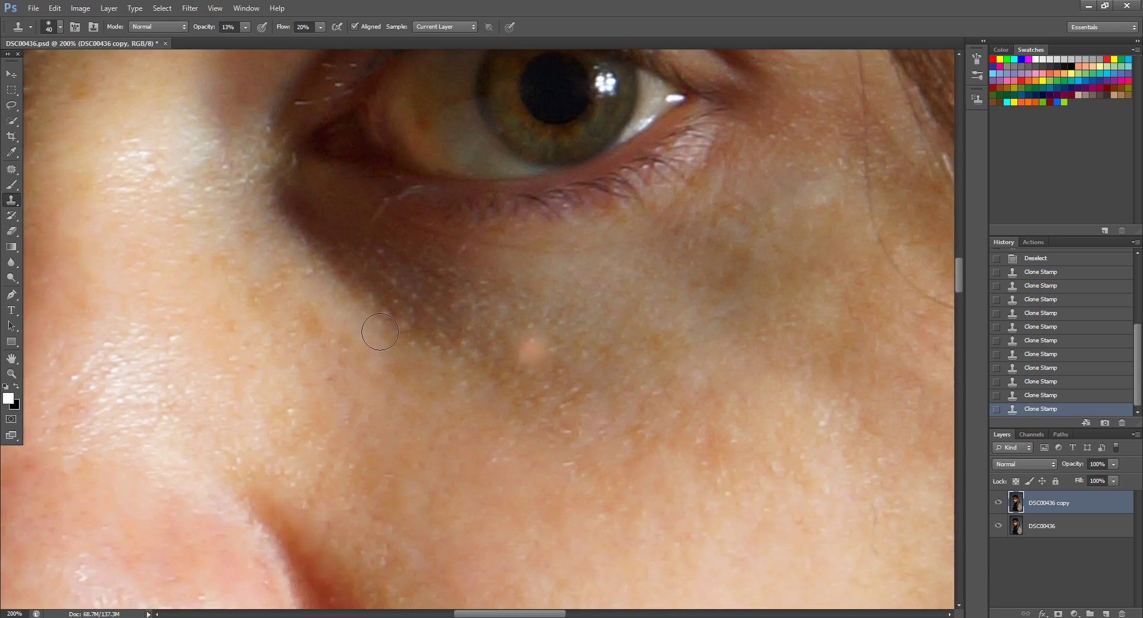
{"action": "left_click", "coordinate": [12, 169]}
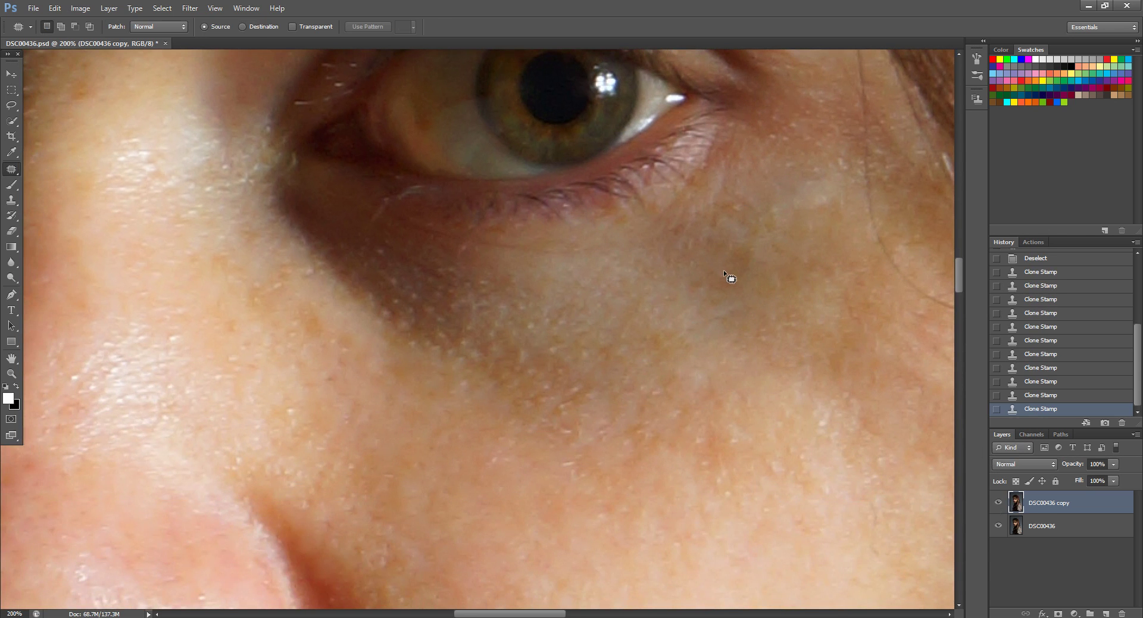
{"action": "mouse_move", "coordinate": [723, 270]}
{"action": "left_mouse_down"}
{"action": "mouse_move", "coordinate": [686, 295]}
{"action": "mouse_move", "coordinate": [766, 250]}
{"action": "mouse_move", "coordinate": [676, 293]}
{"action": "mouse_move", "coordinate": [755, 312]}
{"action": "left_mouse_up"}
{"action": "key", "text": "ctrl+d"}
- Patch out the small spots on the shaded side of the forehead above the eyebrows
{"action": "left_click_drag", "start_coordinate": [601, 413], "coordinate": [865, 222]}
{"action": "left_click_drag", "start_coordinate": [754, 80], "coordinate": [844, 548]}
{"action": "left_click_drag", "start_coordinate": [494, 117], "coordinate": [666, 451]}
{"action": "mouse_move", "coordinate": [638, 203]}
{"action": "left_mouse_down"}
{"action": "mouse_move", "coordinate": [694, 227]}
{"action": "mouse_move", "coordinate": [758, 191]}
{"action": "left_mouse_up"}
{"action": "key", "text": "ctrl+d"}
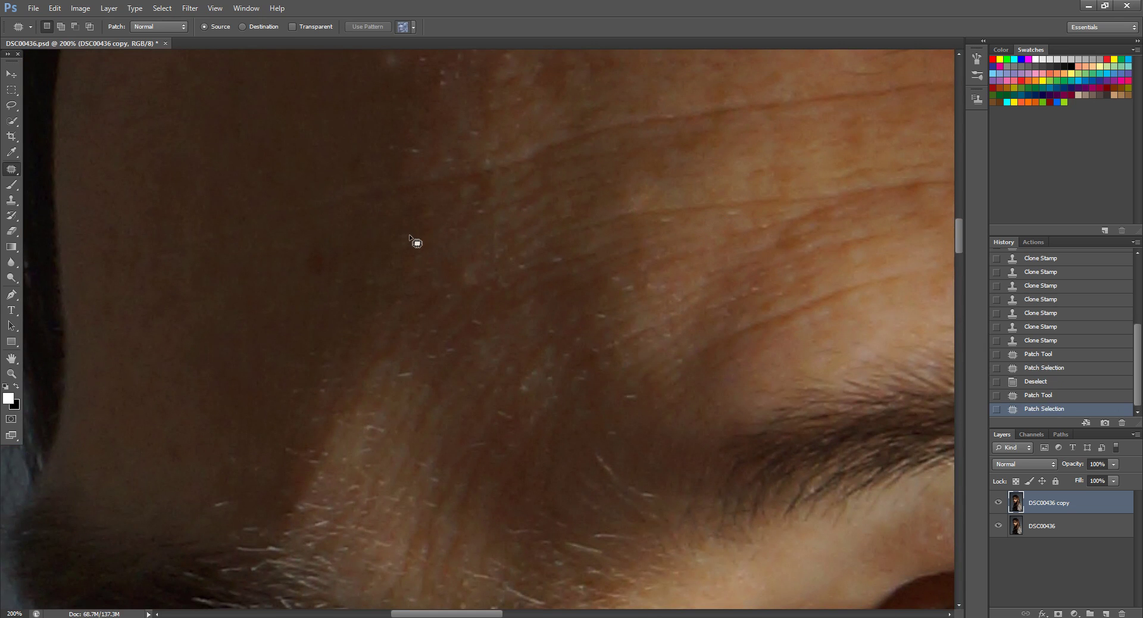
{"action": "left_click_drag", "start_coordinate": [457, 265], "coordinate": [459, 268]}
{"action": "left_click_drag", "start_coordinate": [477, 273], "coordinate": [451, 258]}
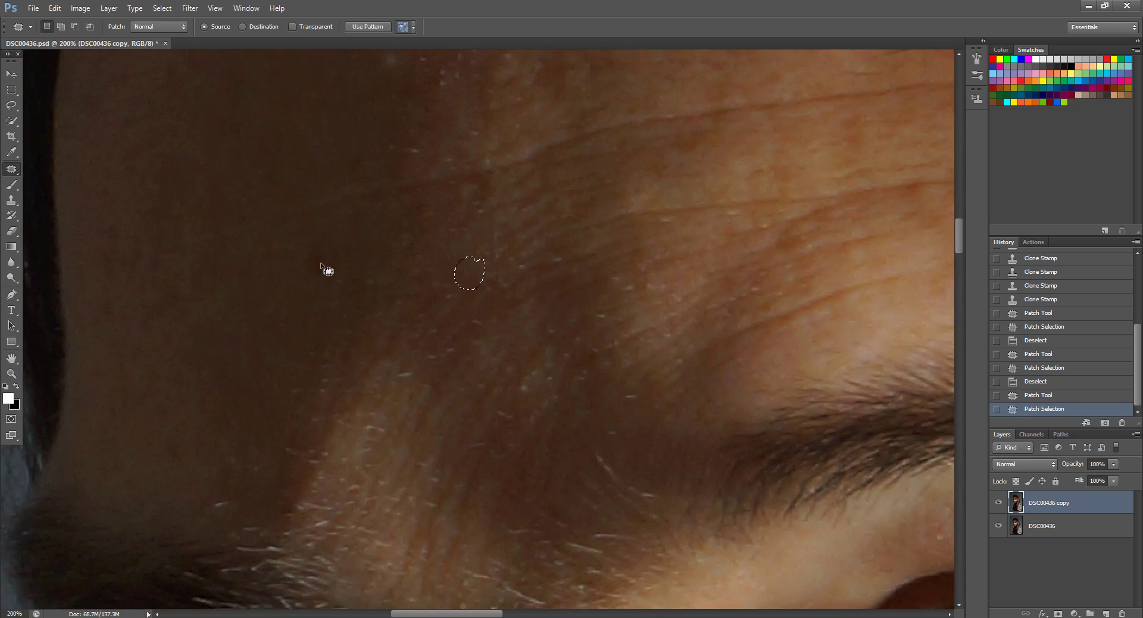
{"action": "left_click_drag", "start_coordinate": [318, 245], "coordinate": [321, 246]}
{"action": "left_click_drag", "start_coordinate": [331, 269], "coordinate": [269, 284]}
{"action": "mouse_move", "coordinate": [236, 502]}
{"action": "left_mouse_down"}
{"action": "mouse_move", "coordinate": [208, 510]}
{"action": "mouse_move", "coordinate": [236, 502]}
{"action": "left_mouse_up"}
{"action": "left_click_drag", "start_coordinate": [221, 506], "coordinate": [187, 503]}
- Patch out the marks higher up on the shaded forehead, above the creases
{"action": "left_click_drag", "start_coordinate": [319, 164], "coordinate": [341, 325]}
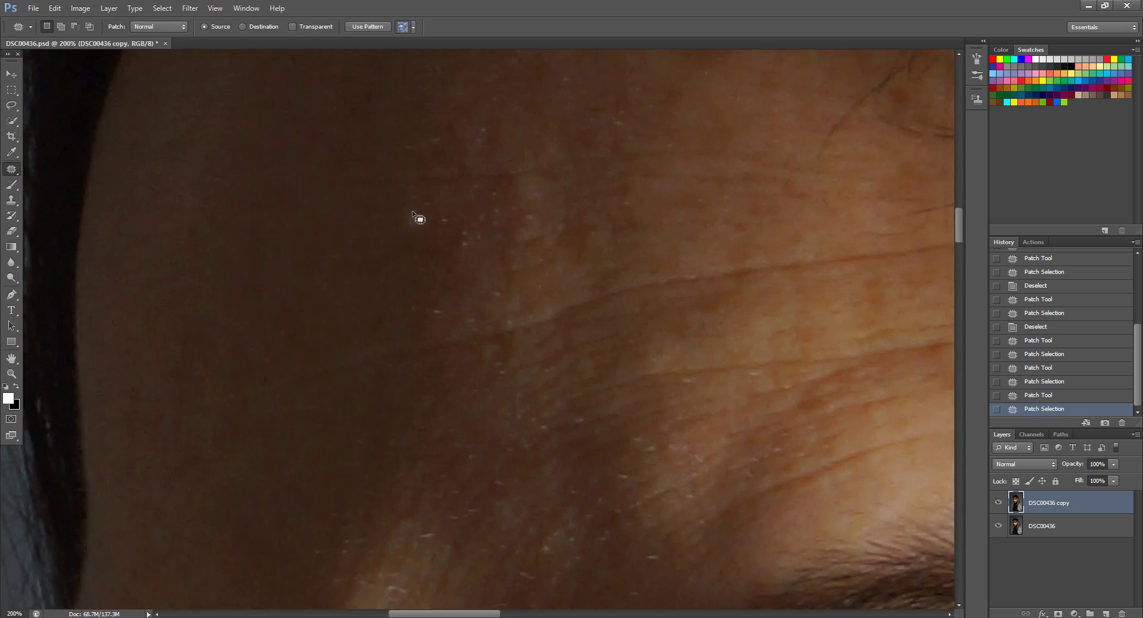
{"action": "mouse_move", "coordinate": [412, 210]}
{"action": "left_mouse_down"}
{"action": "mouse_move", "coordinate": [397, 228]}
{"action": "mouse_move", "coordinate": [413, 206]}
{"action": "left_mouse_up"}
{"action": "left_click_drag", "start_coordinate": [413, 220], "coordinate": [366, 237]}
{"action": "key", "text": "ctrl+d"}
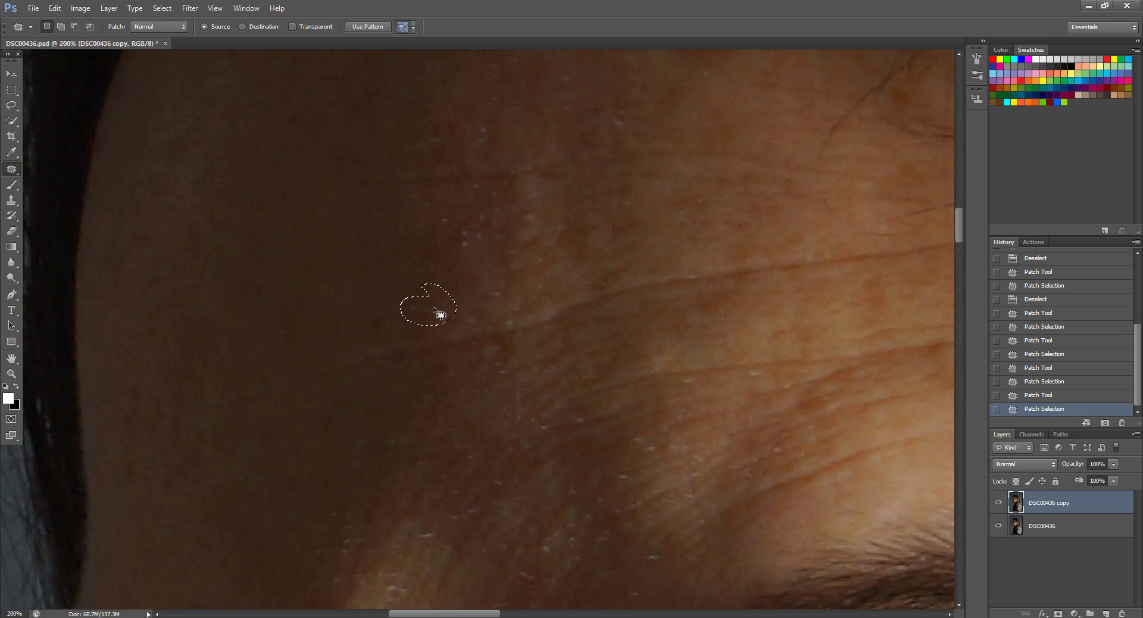
{"action": "left_click_drag", "start_coordinate": [439, 314], "coordinate": [280, 321]}
{"action": "left_click", "coordinate": [552, 230]}
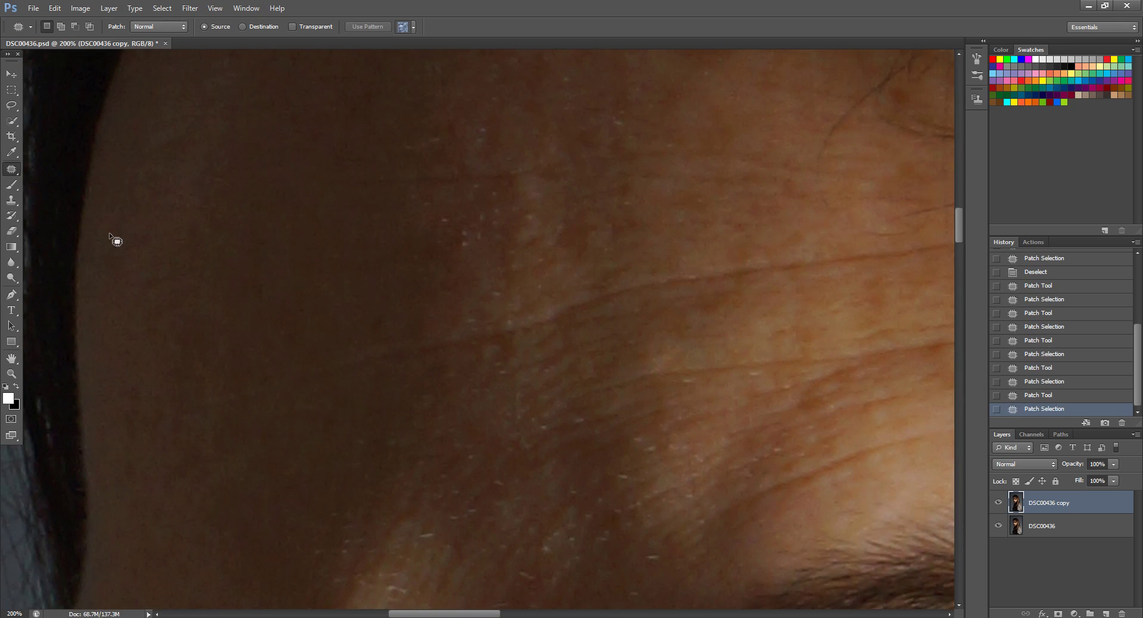
{"action": "key", "text": "ctrl+d"}
- Heal the light specks where shadow meets light on the forehead using a 19 px content-aware Spot Healing Brush
{"action": "right_click", "coordinate": [12, 170]}
{"action": "left_click", "coordinate": [61, 169]}
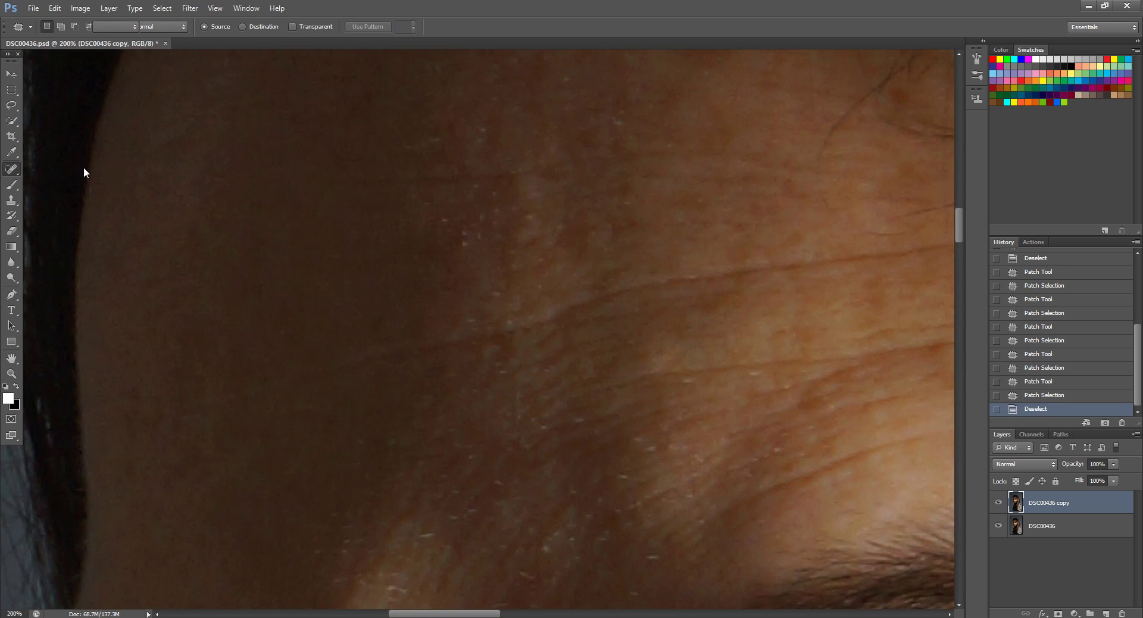
{"action": "left_click", "coordinate": [443, 221]}
{"action": "left_click", "coordinate": [463, 245]}
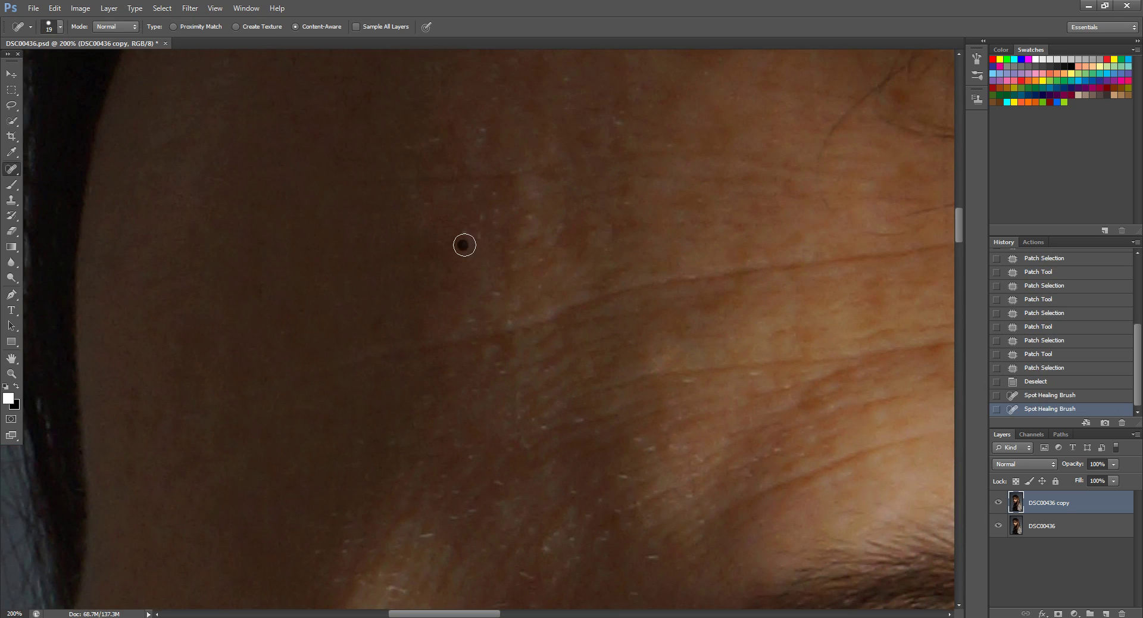
{"action": "left_click", "coordinate": [477, 235]}
{"action": "left_click", "coordinate": [470, 237]}
{"action": "left_click", "coordinate": [479, 219]}
{"action": "left_click", "coordinate": [479, 218]}
{"action": "left_click", "coordinate": [495, 209]}
{"action": "left_click", "coordinate": [493, 191]}
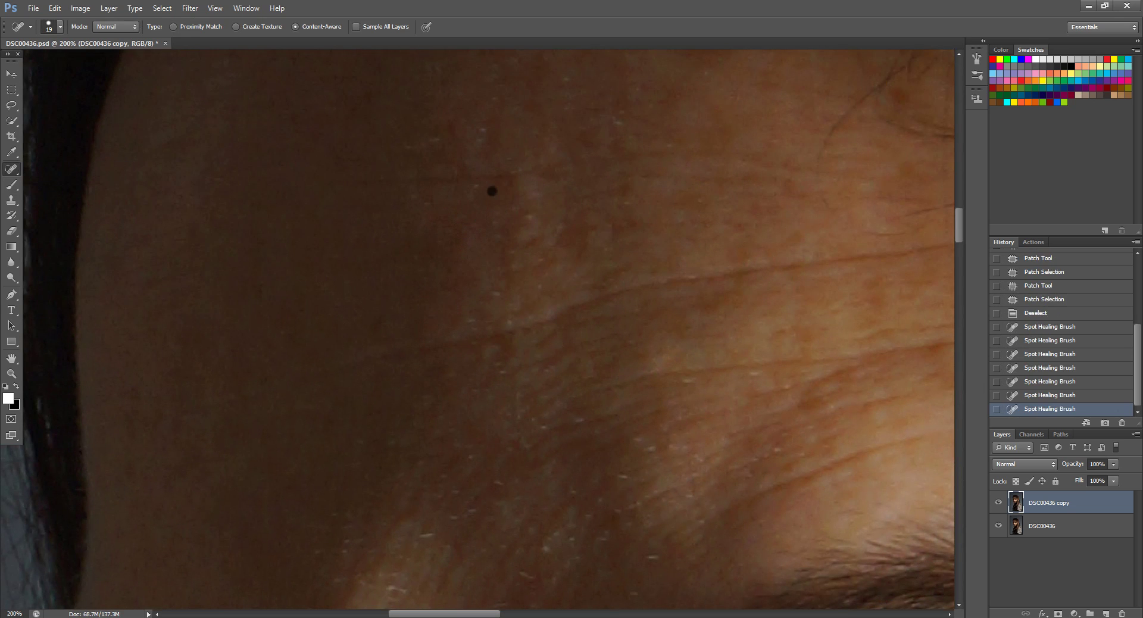
{"action": "left_click", "coordinate": [475, 184]}
{"action": "left_click", "coordinate": [409, 197]}
{"action": "left_click", "coordinate": [427, 204]}
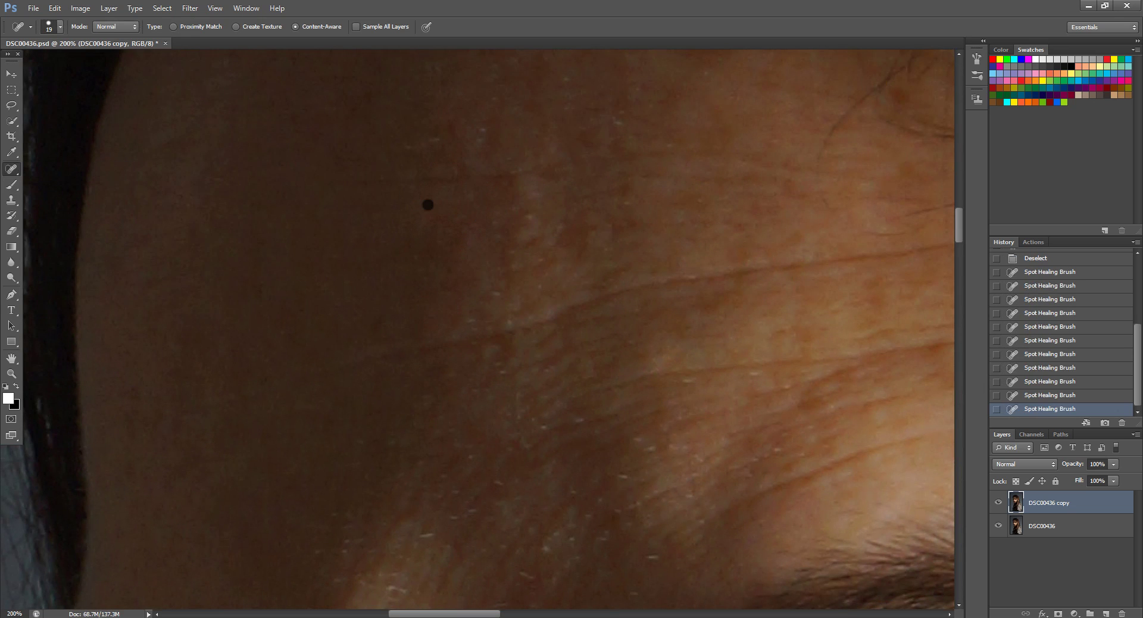
- Spot-heal the specks across the upper forehead, from the shaded part towards the hairline
{"action": "left_click", "coordinate": [425, 146]}
{"action": "left_click", "coordinate": [481, 137]}
{"action": "left_click", "coordinate": [517, 173]}
{"action": "left_click", "coordinate": [564, 80]}
{"action": "left_click", "coordinate": [618, 113]}
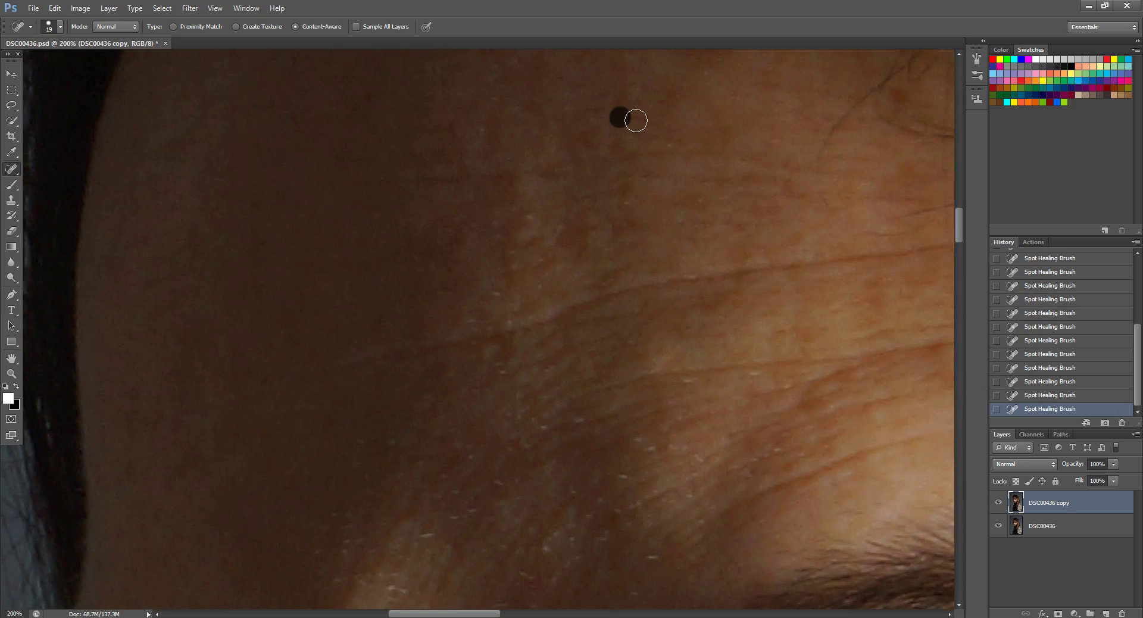
{"action": "left_click", "coordinate": [667, 144]}
{"action": "left_click", "coordinate": [703, 72]}
{"action": "left_click", "coordinate": [700, 203]}
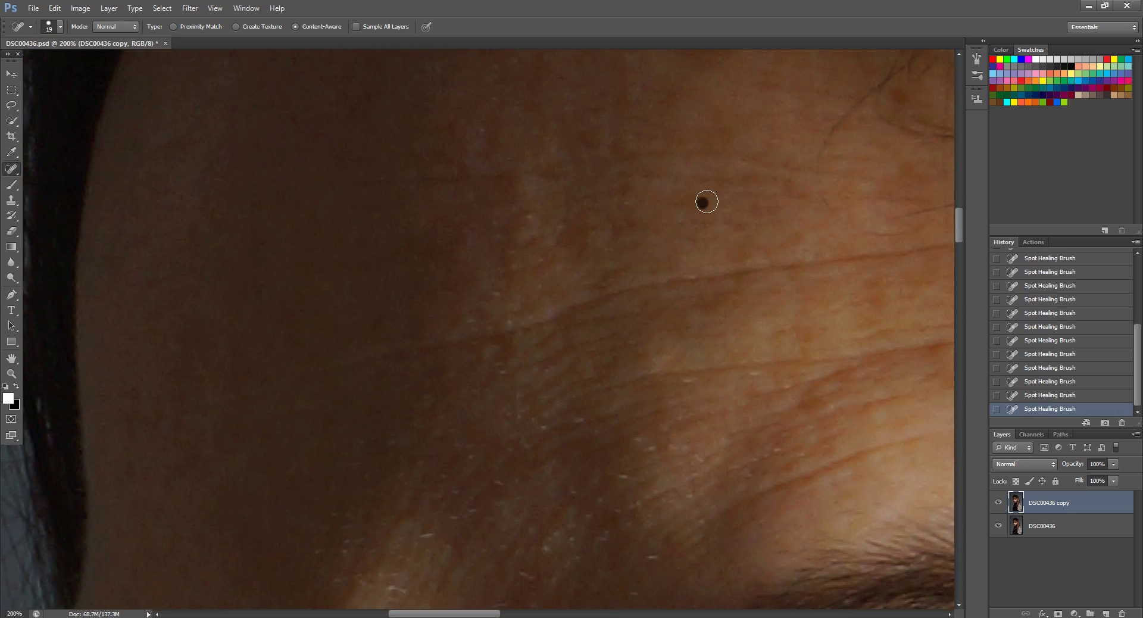
- Spot-heal the specks above the forehead creases and in the shadowed skin between the eyebrows
{"action": "left_click", "coordinate": [727, 197]}
{"action": "left_click", "coordinate": [724, 196]}
{"action": "left_click", "coordinate": [624, 204]}
{"action": "left_click", "coordinate": [494, 224]}
{"action": "left_click", "coordinate": [518, 209]}
{"action": "left_click", "coordinate": [492, 222]}
{"action": "left_click", "coordinate": [513, 266]}
{"action": "left_click_drag", "start_coordinate": [711, 409], "coordinate": [757, 242]}
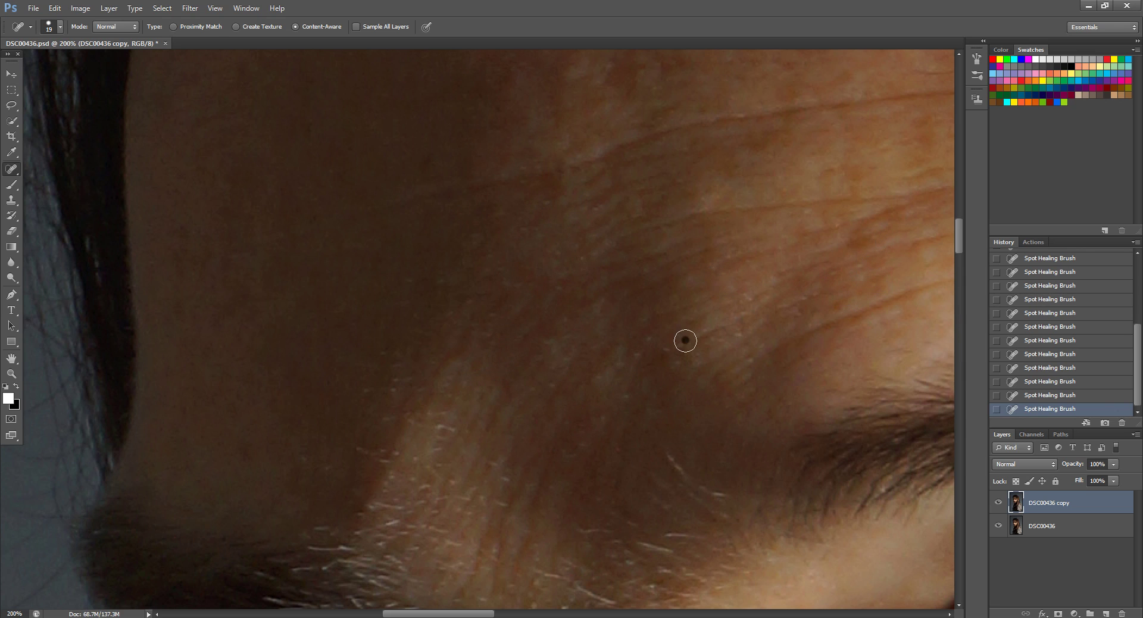
- Soften the Spot Healing Brush edge and heal the small marks across the lit forehead and its creases
{"action": "left_click_drag", "start_coordinate": [751, 243], "coordinate": [291, 411]}
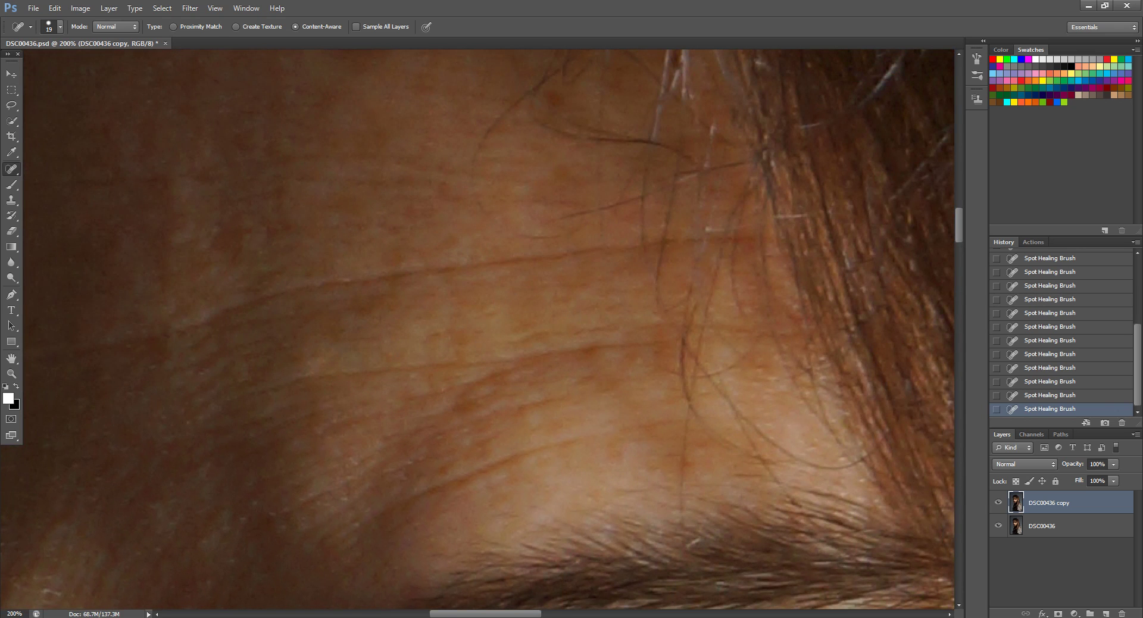
{"action": "left_click", "coordinate": [60, 26]}
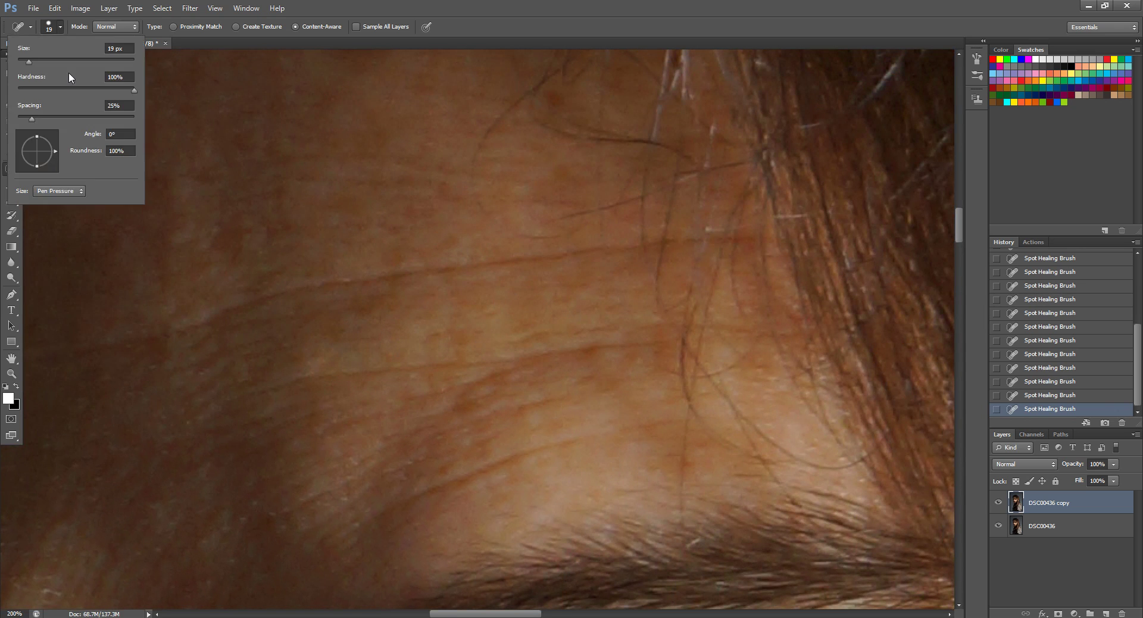
{"action": "left_click", "coordinate": [380, 19]}
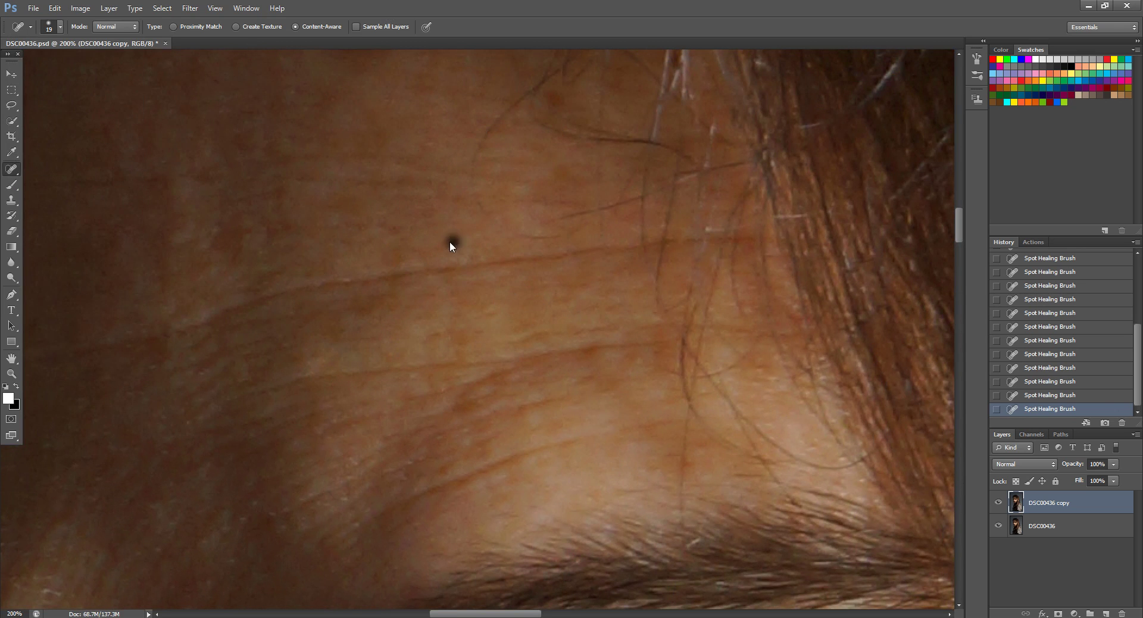
{"action": "left_click", "coordinate": [593, 377]}
{"action": "left_click_drag", "start_coordinate": [437, 309], "coordinate": [488, 367]}
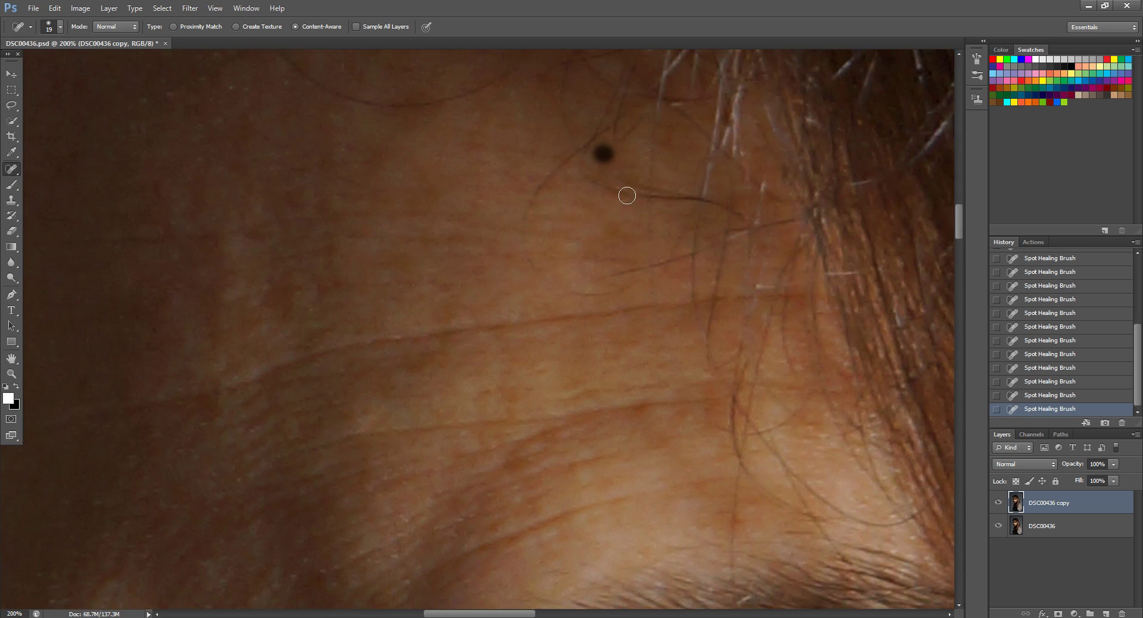
{"action": "left_click_drag", "start_coordinate": [345, 268], "coordinate": [688, 326]}
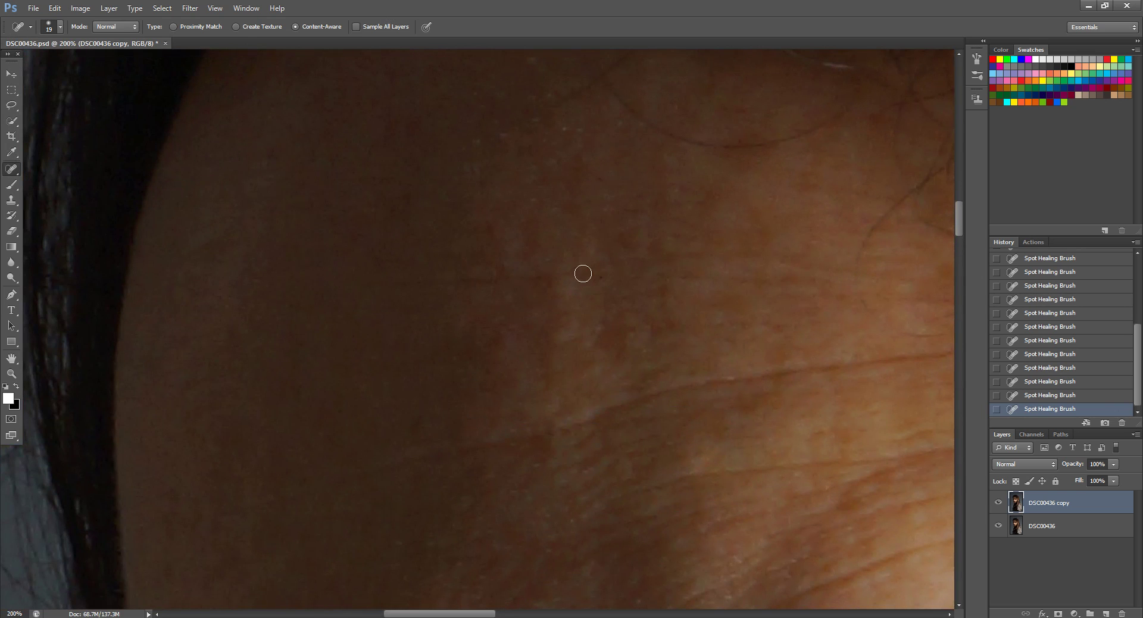
{"action": "left_click", "coordinate": [492, 230]}
{"action": "left_click_drag", "start_coordinate": [741, 397], "coordinate": [652, 231]}
{"action": "left_click", "coordinate": [695, 190]}
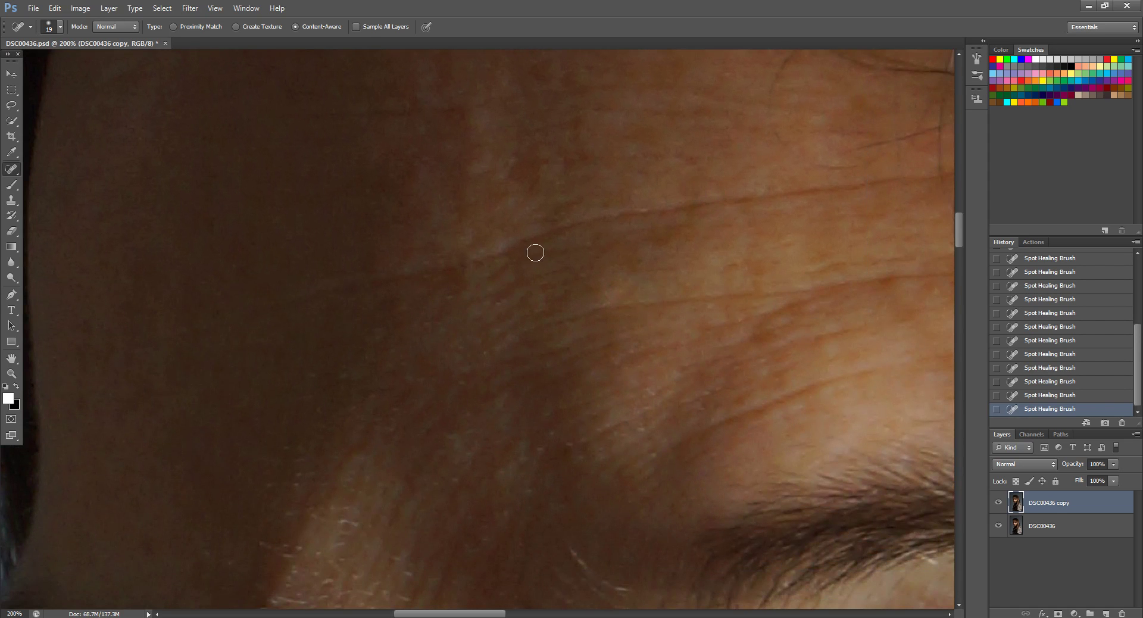
- Compare the retouched forehead with the original by hiding and reshowing the duplicate layer
{"action": "left_click", "coordinate": [998, 501]}
{"action": "left_click", "coordinate": [998, 502]}
{"action": "key", "text": "ctrl+minus"}
{"action": "key", "text": "ctrl+minus"}
{"action": "key", "text": "ctrl+minus"}
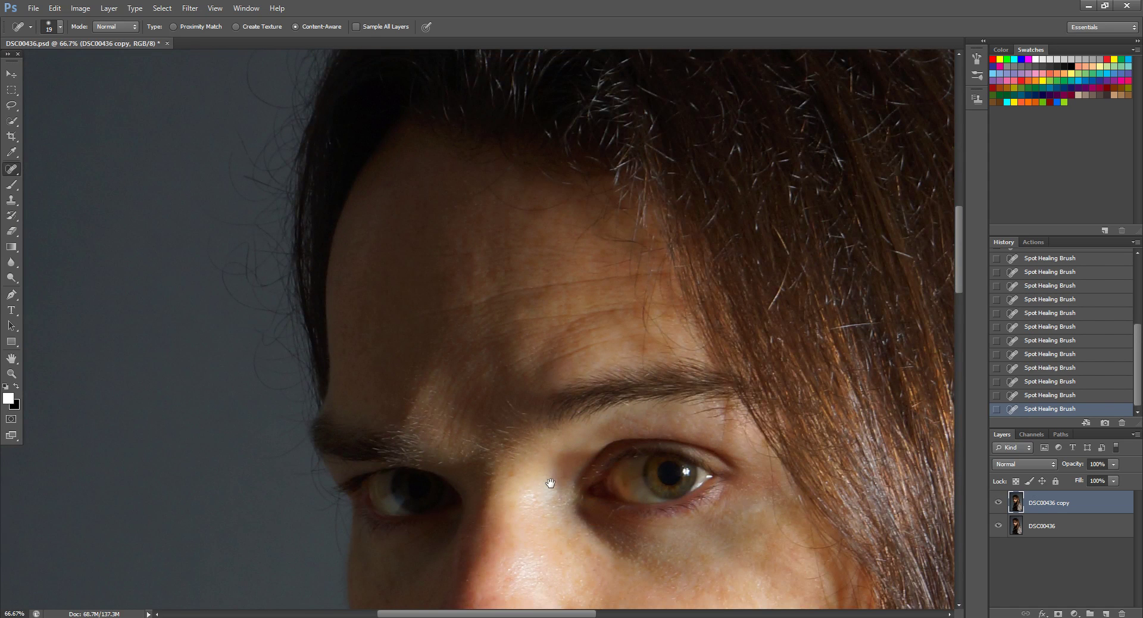
- Spot-heal the specks and shiny spots on the nose and the skin beside it
{"action": "left_click_drag", "start_coordinate": [550, 482], "coordinate": [610, 292]}
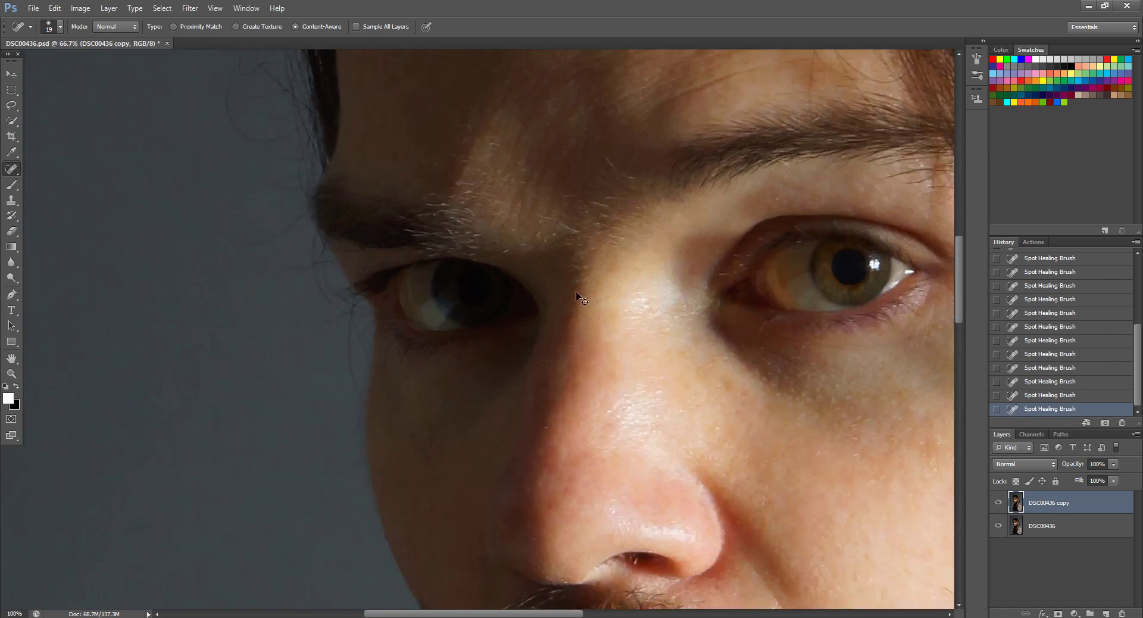
{"action": "key", "text": "ctrl+plus"}
{"action": "key", "text": "ctrl+plus"}
{"action": "left_click_drag", "start_coordinate": [582, 417], "coordinate": [595, 184]}
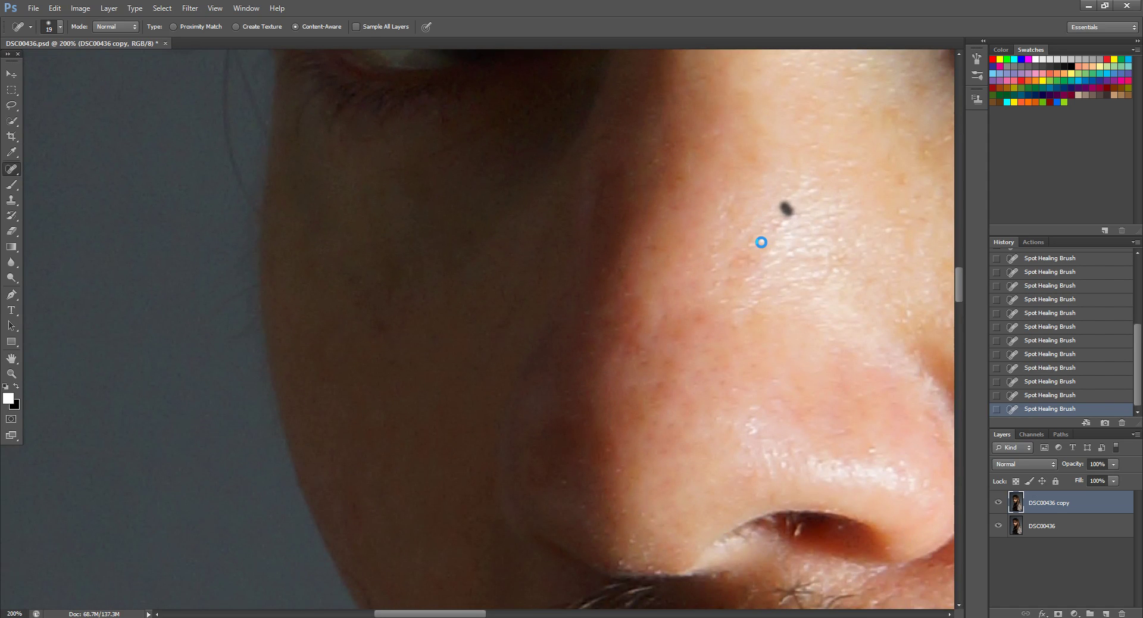
{"action": "left_click", "coordinate": [760, 241]}
{"action": "mouse_move", "coordinate": [844, 356]}
{"action": "left_mouse_down"}
{"action": "mouse_move", "coordinate": [728, 315]}
{"action": "mouse_move", "coordinate": [580, 321]}
{"action": "left_mouse_up"}
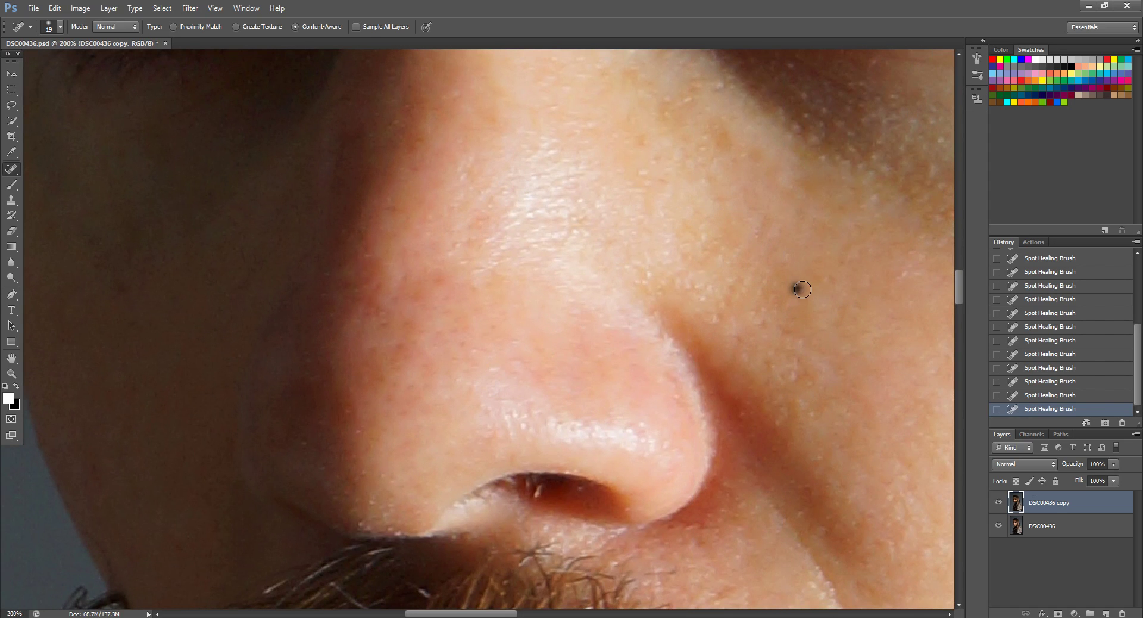
- Spot-heal the specks on the cheek and under the lit eye, comparing the result with the original layer
{"action": "left_click_drag", "start_coordinate": [850, 261], "coordinate": [452, 351]}
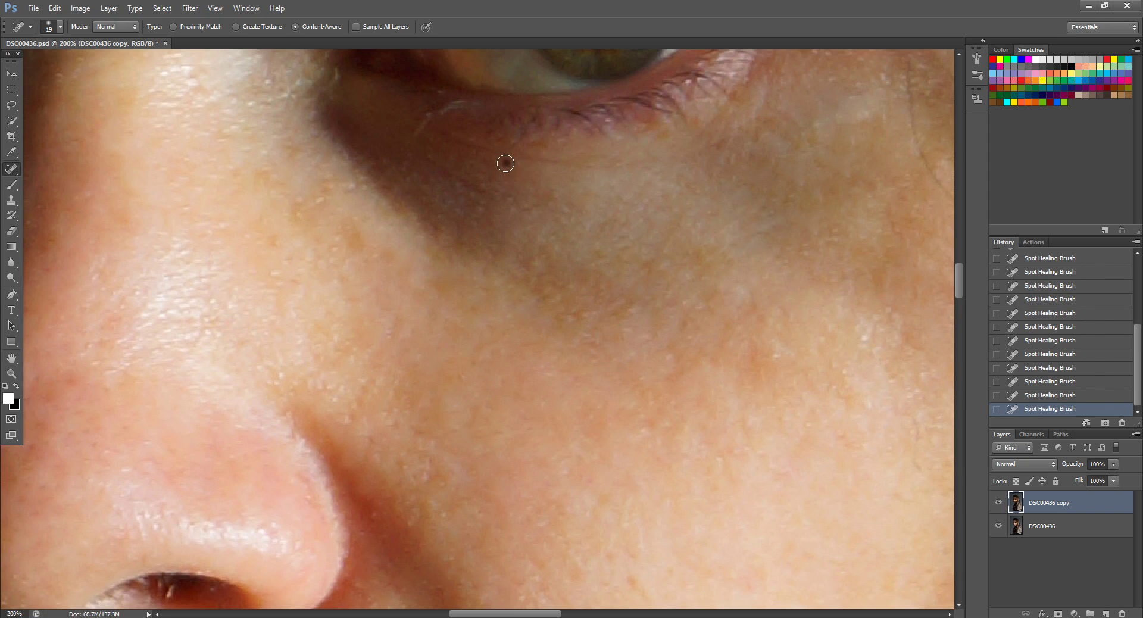
{"action": "left_click", "coordinate": [505, 163]}
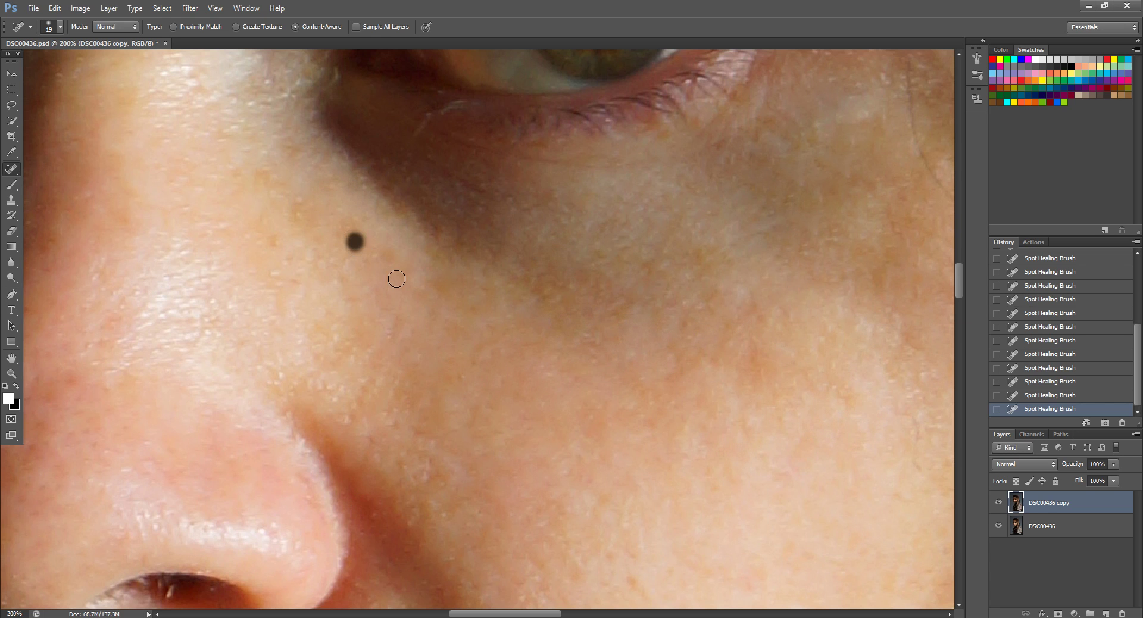
{"action": "left_click", "coordinate": [386, 258]}
{"action": "left_click", "coordinate": [999, 503]}
{"action": "left_click", "coordinate": [999, 501]}
{"action": "key", "text": "ctrl+minus"}
{"action": "key", "text": "ctrl+minus"}
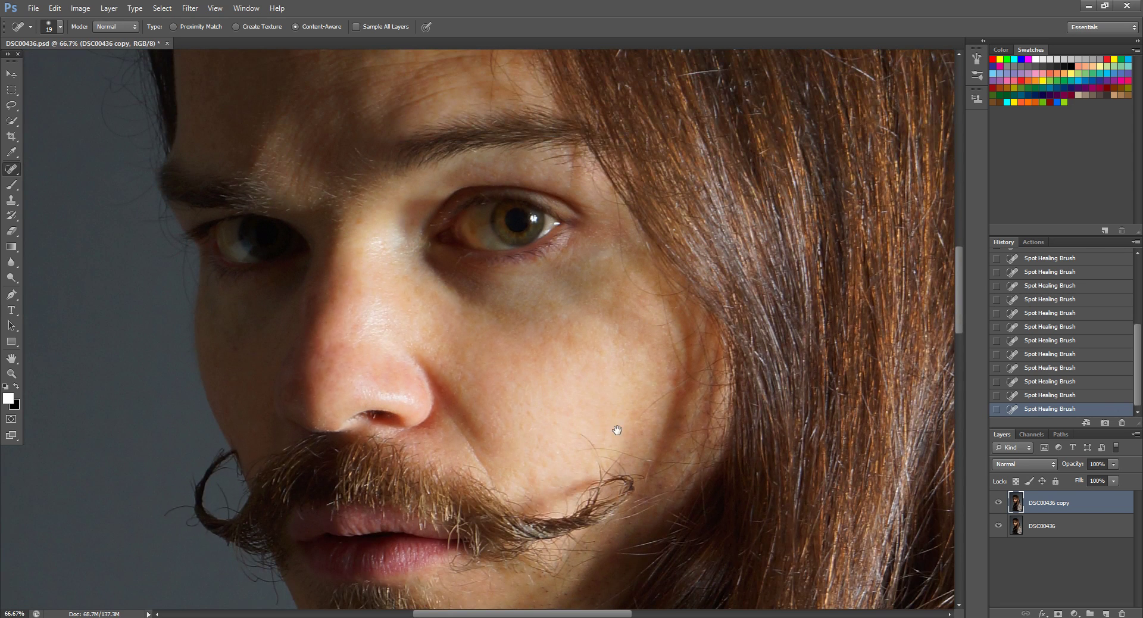
- Patch out the crossing tips of the stray hairs on the cheek above the moustache curl with the Patch Tool
{"action": "left_click_drag", "start_coordinate": [617, 430], "coordinate": [615, 298]}
{"action": "key", "text": "ctrl+plus"}
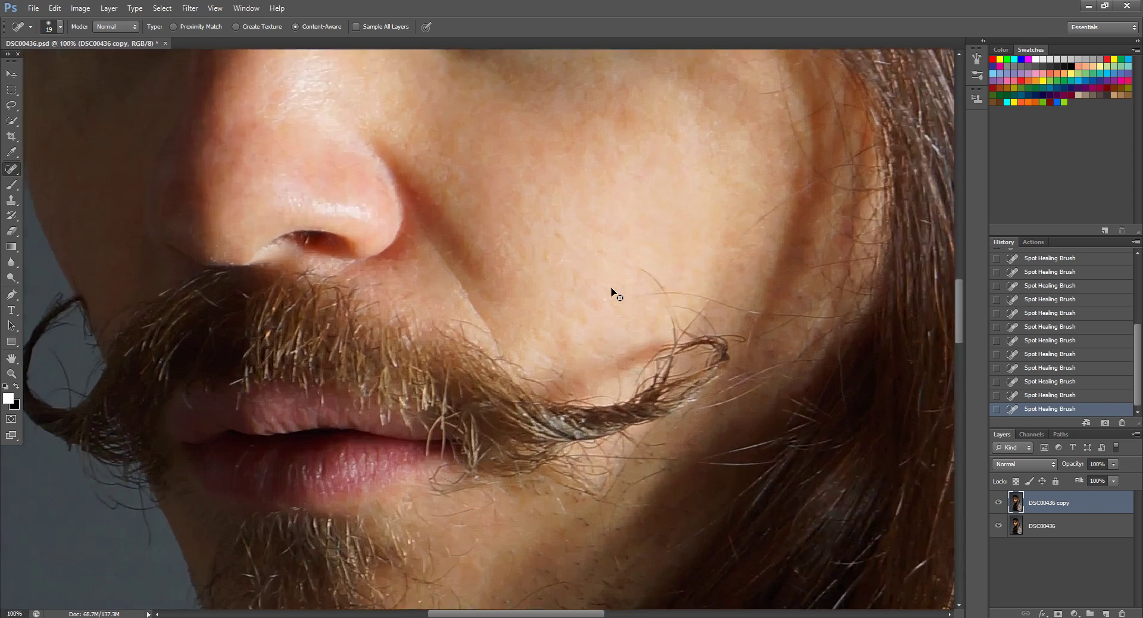
{"action": "key", "text": "ctrl+plus"}
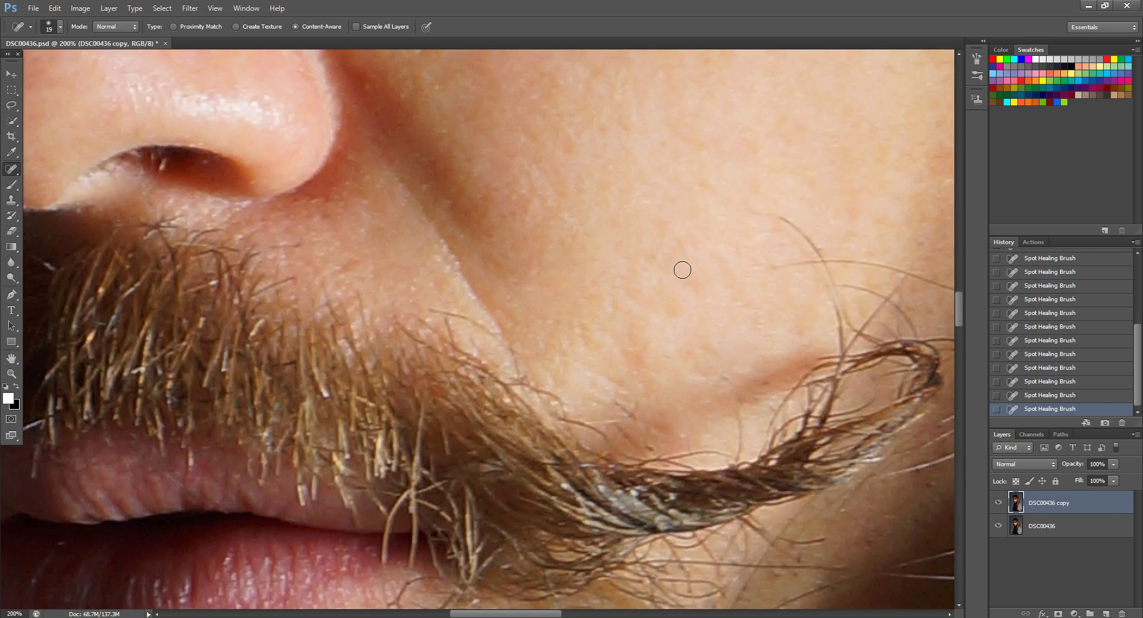
{"action": "left_click_drag", "start_coordinate": [681, 268], "coordinate": [391, 316]}
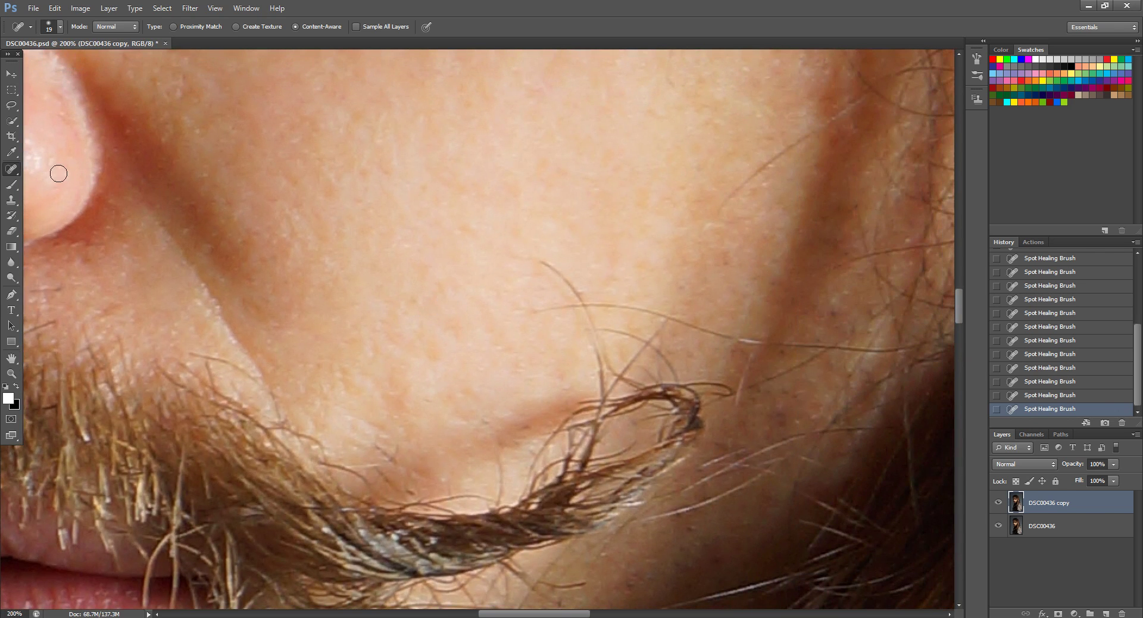
{"action": "right_click", "coordinate": [11, 169]}
{"action": "left_click", "coordinate": [47, 193]}
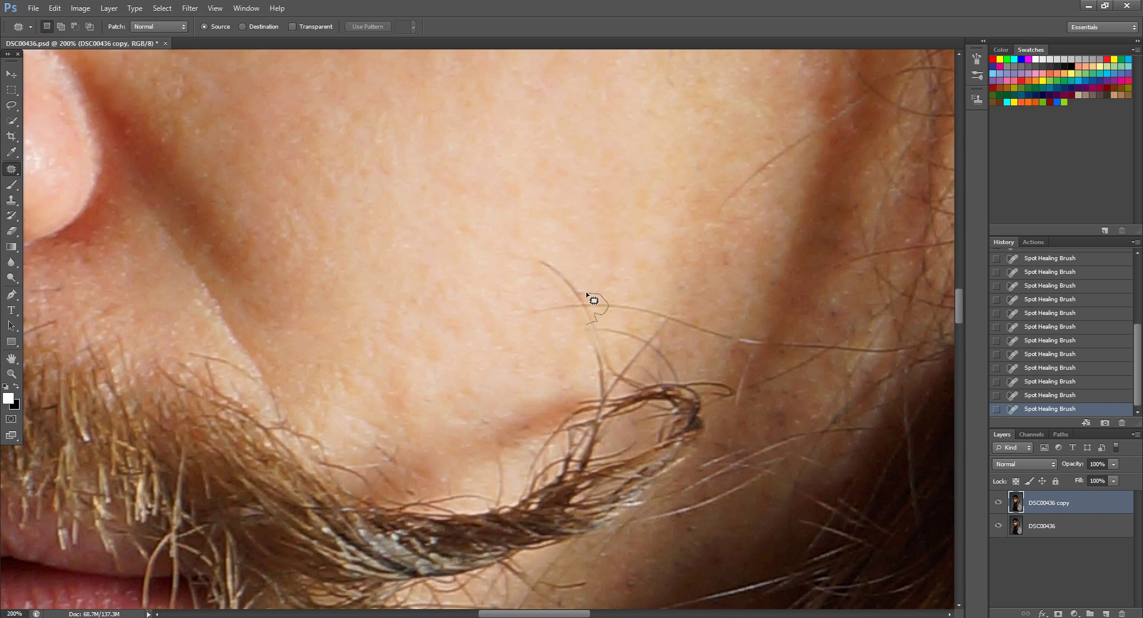
{"action": "mouse_move", "coordinate": [548, 259]}
{"action": "left_mouse_down"}
{"action": "mouse_move", "coordinate": [572, 299]}
{"action": "mouse_move", "coordinate": [535, 304]}
{"action": "mouse_move", "coordinate": [587, 324]}
{"action": "mouse_move", "coordinate": [547, 266]}
{"action": "mouse_move", "coordinate": [588, 227]}
{"action": "left_mouse_up"}
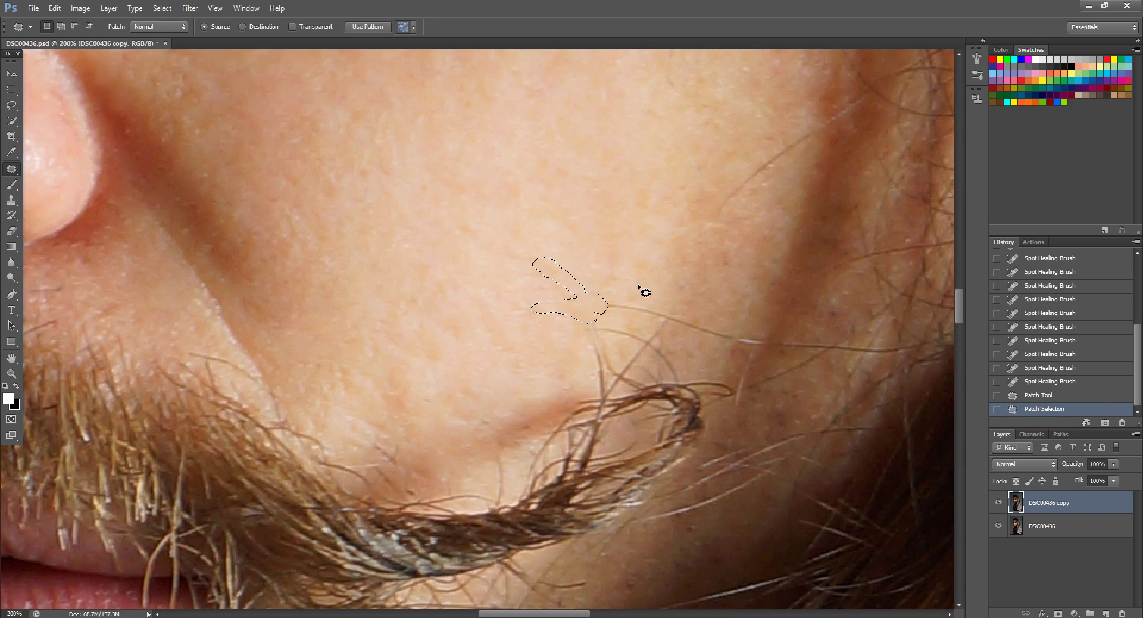
{"action": "key", "text": "ctrl+d"}
- Patch out the long thin hair crossing the cheek and the curved stray hair above the moustache curl
{"action": "left_click_drag", "start_coordinate": [599, 305], "coordinate": [637, 320]}
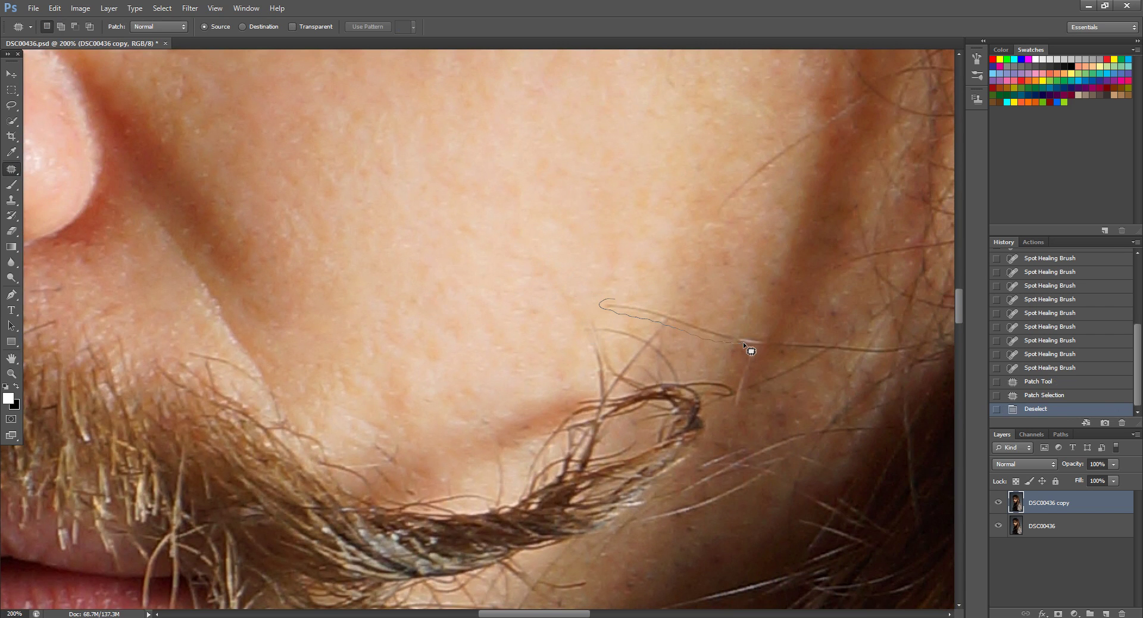
{"action": "left_click_drag", "start_coordinate": [743, 341], "coordinate": [751, 291]}
{"action": "key", "text": "ctrl+d"}
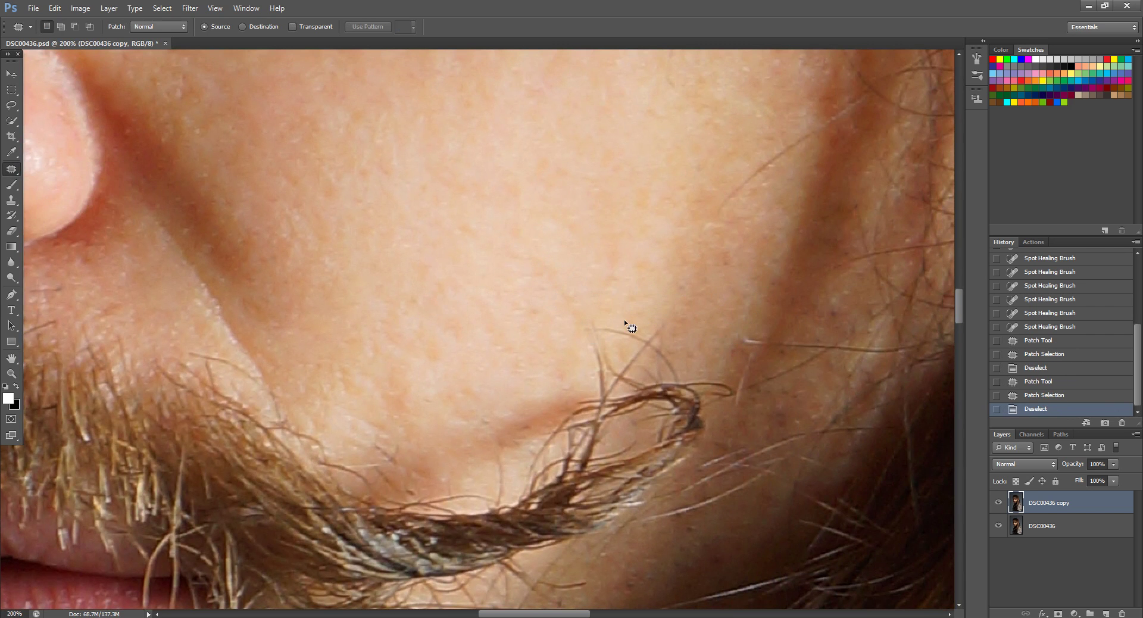
{"action": "mouse_move", "coordinate": [606, 323]}
{"action": "left_mouse_down"}
{"action": "mouse_move", "coordinate": [592, 322]}
{"action": "mouse_move", "coordinate": [616, 375]}
{"action": "mouse_move", "coordinate": [645, 334]}
{"action": "mouse_move", "coordinate": [625, 332]}
{"action": "mouse_move", "coordinate": [645, 242]}
{"action": "mouse_move", "coordinate": [593, 376]}
{"action": "mouse_move", "coordinate": [616, 347]}
{"action": "mouse_move", "coordinate": [538, 334]}
{"action": "left_mouse_up"}
{"action": "left_click", "coordinate": [583, 232]}
{"action": "key", "text": "ctrl+d"}
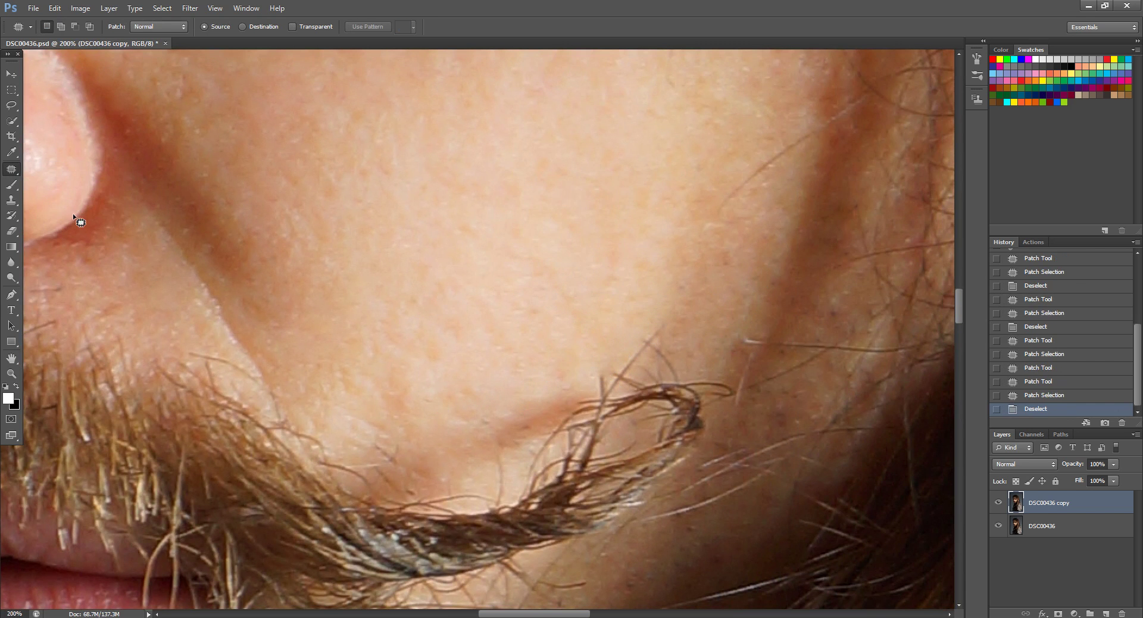
- Clone clean skin over the stray hair tips above the moustache curl with a 10 px Clone Stamp at 53% opacity and 41% flow
{"action": "left_click", "coordinate": [11, 200]}
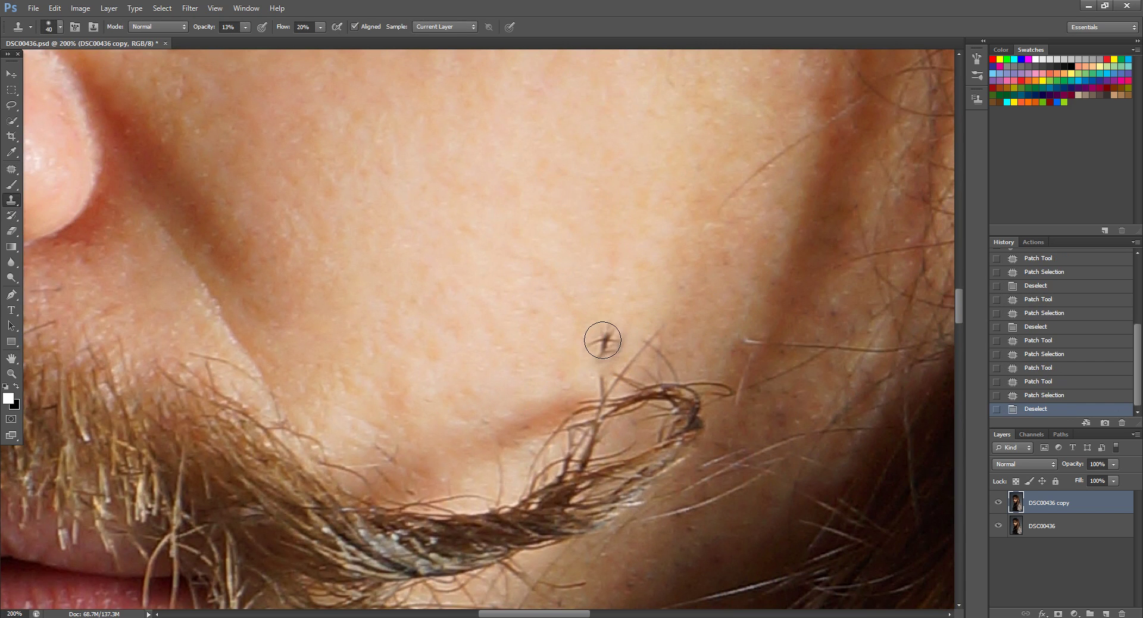
{"action": "key", "text": "bracketleft"}
{"action": "key", "text": "bracketleft"}
{"action": "key", "text": "bracketleft"}
{"action": "key", "text": "bracketleft"}
{"action": "key", "text": "bracketleft"}
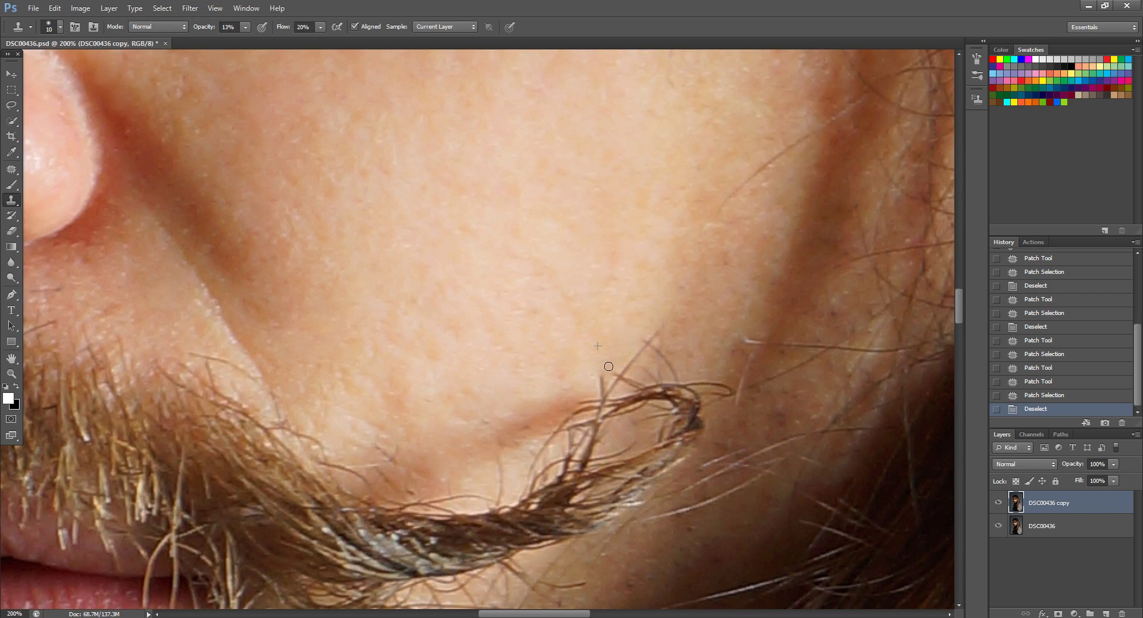
{"action": "left_click", "coordinate": [245, 27]}
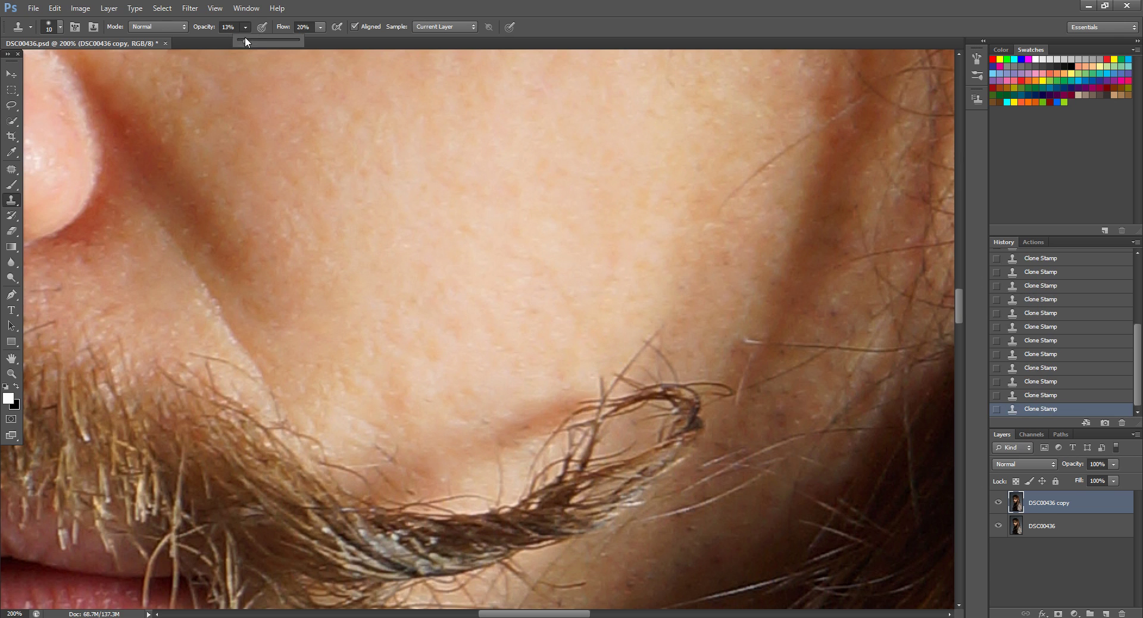
{"action": "left_click_drag", "start_coordinate": [245, 40], "coordinate": [334, 42]}
{"action": "left_click", "coordinate": [319, 28]}
{"action": "left_click", "coordinate": [598, 342], "text": "alt"}
{"action": "left_click", "coordinate": [602, 380]}
{"action": "left_click", "coordinate": [602, 385]}
{"action": "left_click_drag", "start_coordinate": [602, 384], "coordinate": [609, 375]}
- Heal away the thin hair crossing the outer cheek near the hairline with a small Healing Brush sampled from nearby skin
{"action": "left_click_drag", "start_coordinate": [570, 133], "coordinate": [420, 241]}
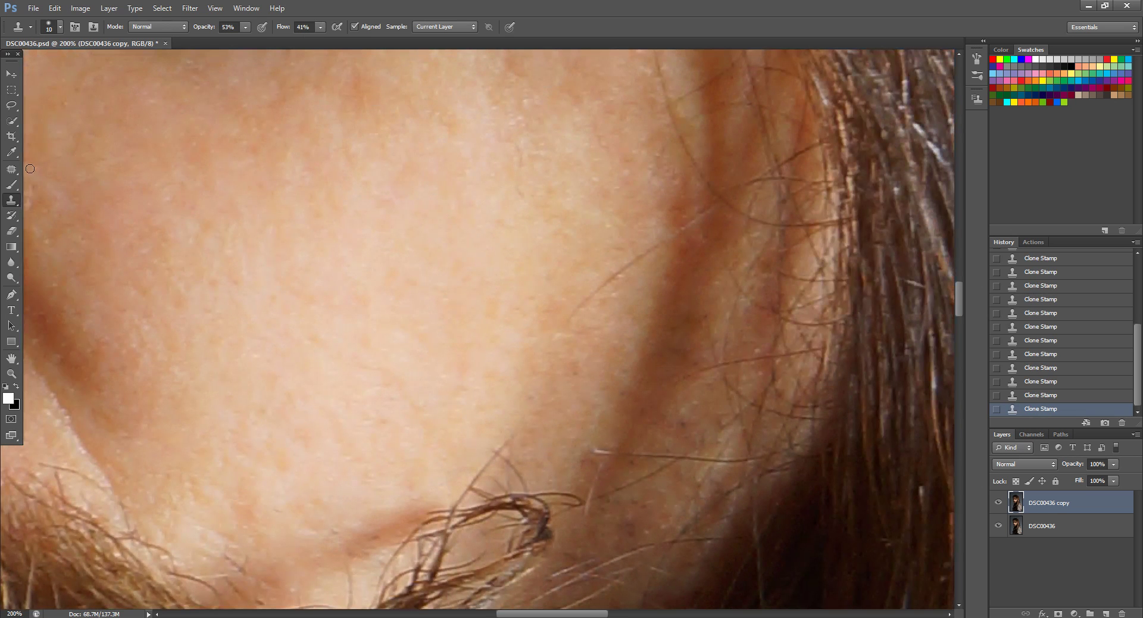
{"action": "left_click", "coordinate": [12, 171]}
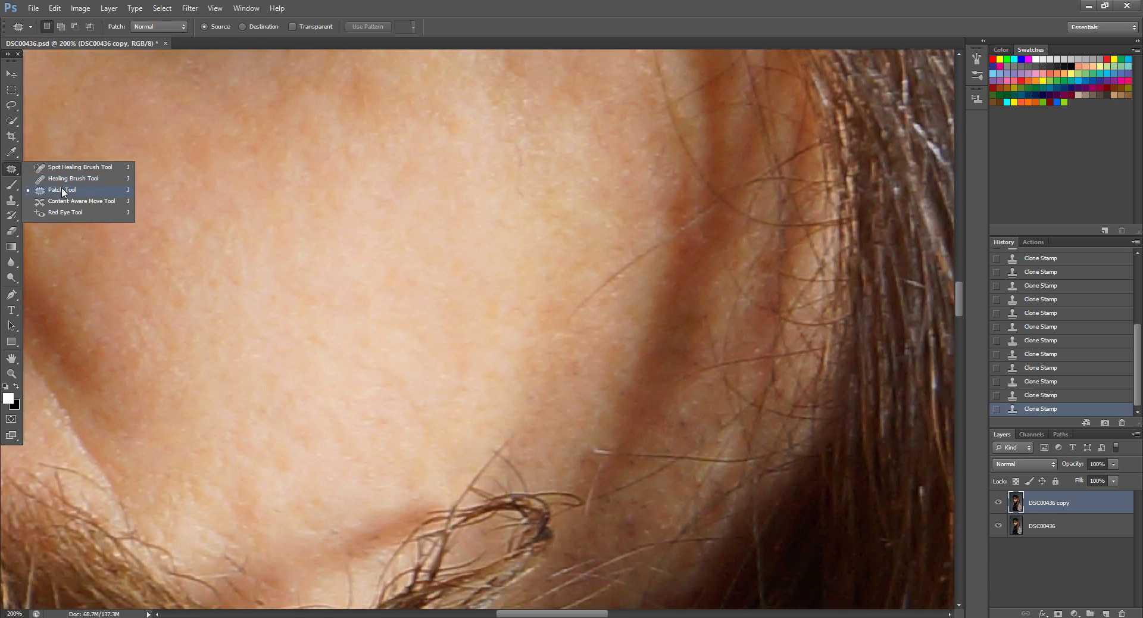
{"action": "left_click", "coordinate": [71, 178]}
{"action": "left_click", "coordinate": [578, 365]}
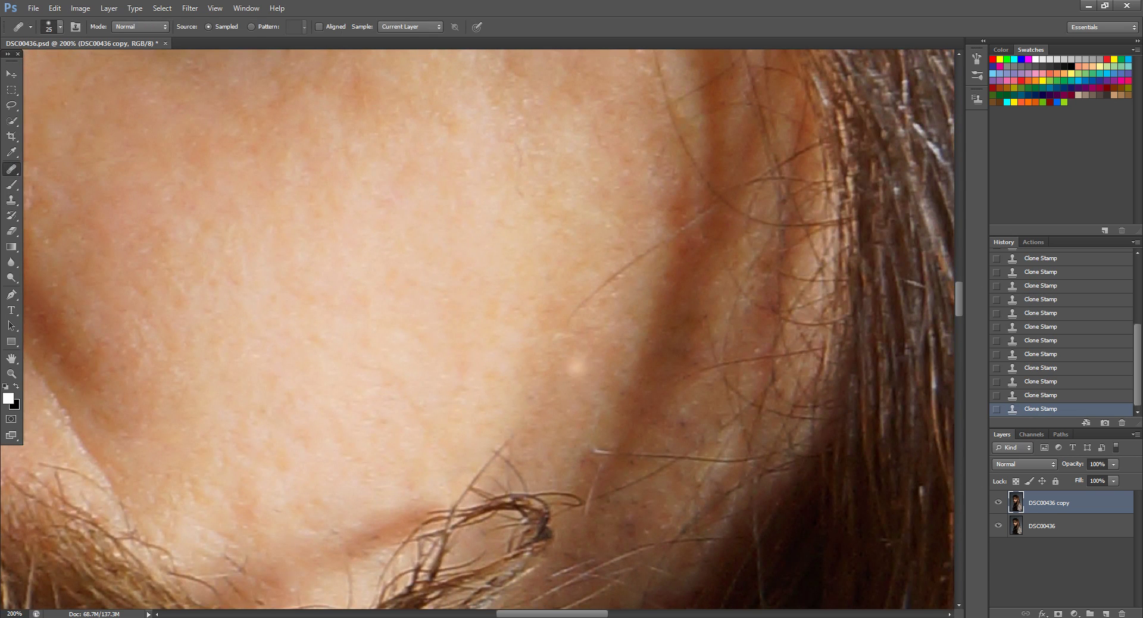
{"action": "key", "text": "bracketleft"}
{"action": "key", "text": "bracketleft"}
{"action": "key", "text": "bracketleft"}
{"action": "left_click", "coordinate": [701, 248], "text": "alt"}
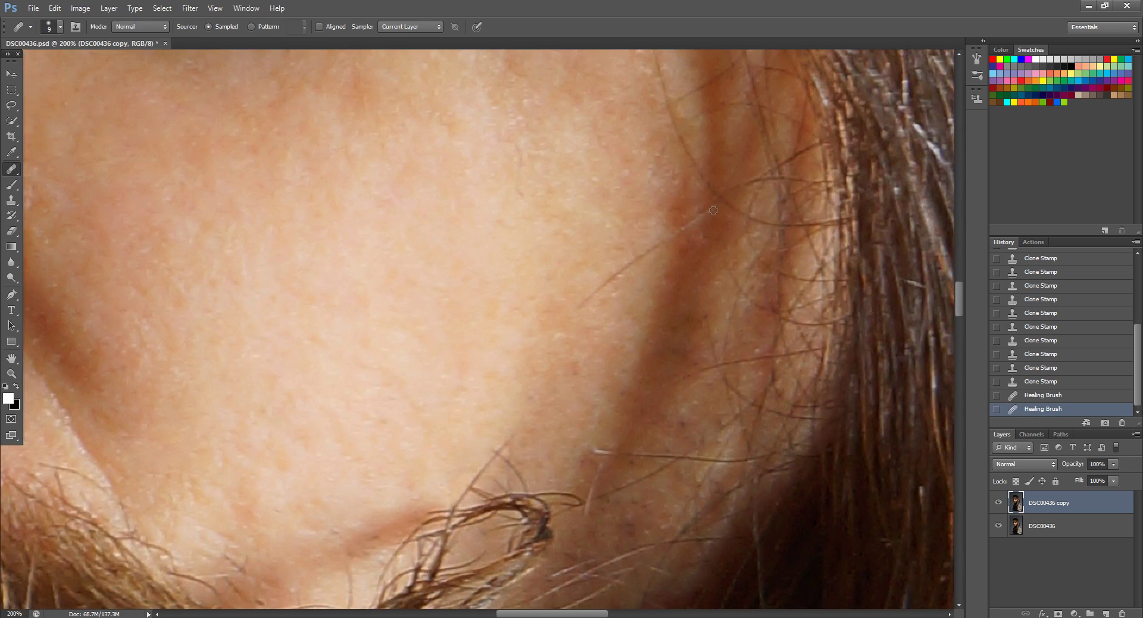
{"action": "mouse_move", "coordinate": [713, 209]}
{"action": "left_mouse_down"}
{"action": "mouse_move", "coordinate": [582, 306]}
{"action": "mouse_move", "coordinate": [620, 284]}
{"action": "left_mouse_up"}
- Heal the remaining specks on the cheek and the white tip of the stray hair beside the moustache curl
{"action": "left_click", "coordinate": [458, 169]}
{"action": "left_click_drag", "start_coordinate": [519, 148], "coordinate": [528, 199]}
{"action": "mouse_move", "coordinate": [593, 125]}
{"action": "left_mouse_down"}
{"action": "mouse_move", "coordinate": [614, 162]}
{"action": "mouse_move", "coordinate": [675, 184]}
{"action": "left_mouse_up"}
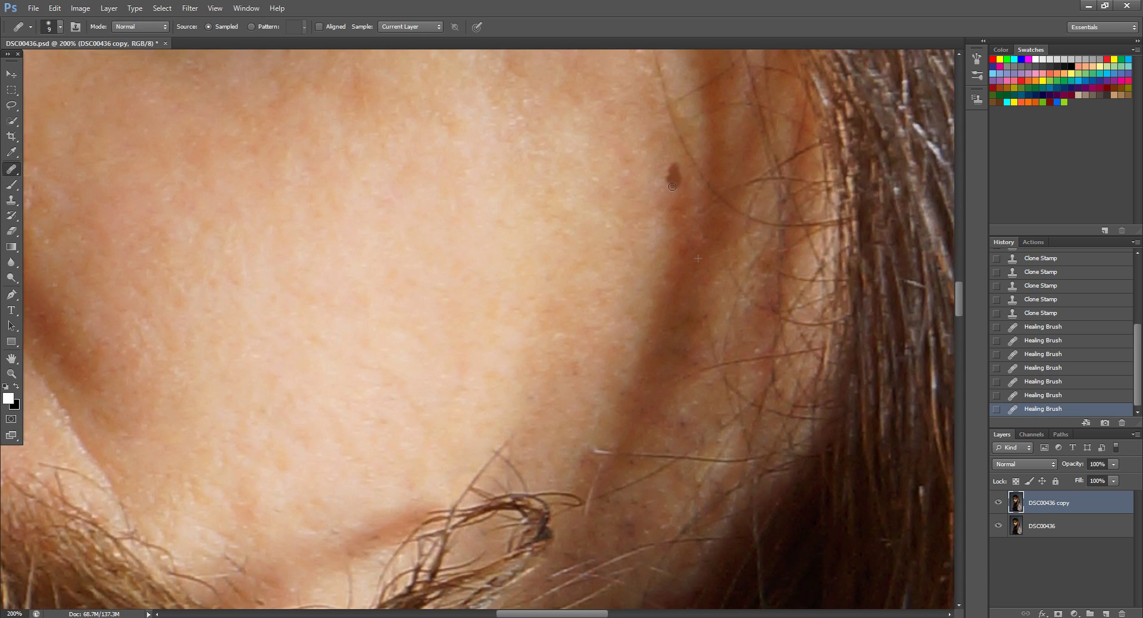
{"action": "left_click", "coordinate": [415, 307]}
{"action": "left_click", "coordinate": [602, 393], "text": "alt"}
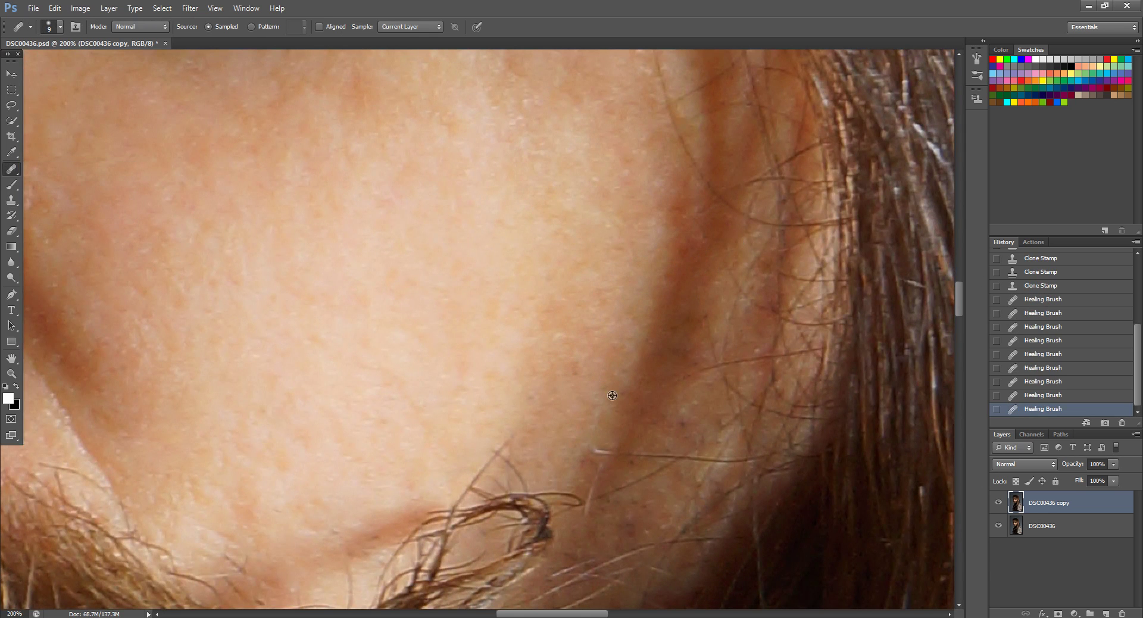
{"action": "left_click_drag", "start_coordinate": [593, 450], "coordinate": [608, 455]}
{"action": "left_click", "coordinate": [533, 398]}
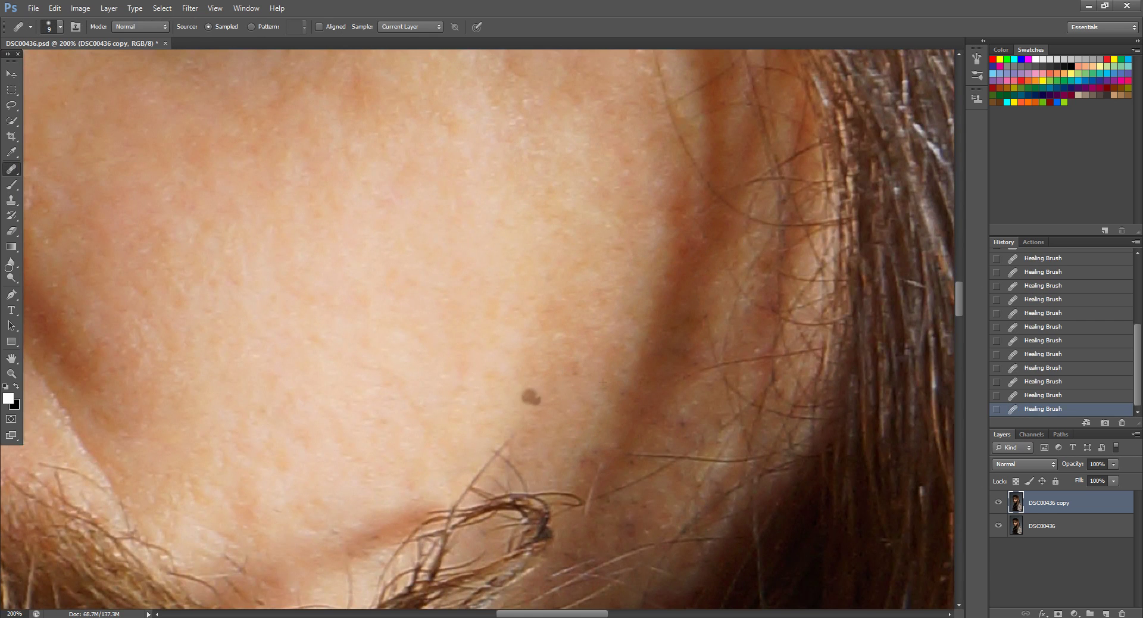
- Draw a rectangular selection covering the lit eye, the nose and the upper cheek
{"action": "key", "text": "ctrl+minus"}
{"action": "key", "text": "ctrl+minus"}
{"action": "key", "text": "ctrl+minus"}
{"action": "key", "text": "ctrl+minus"}
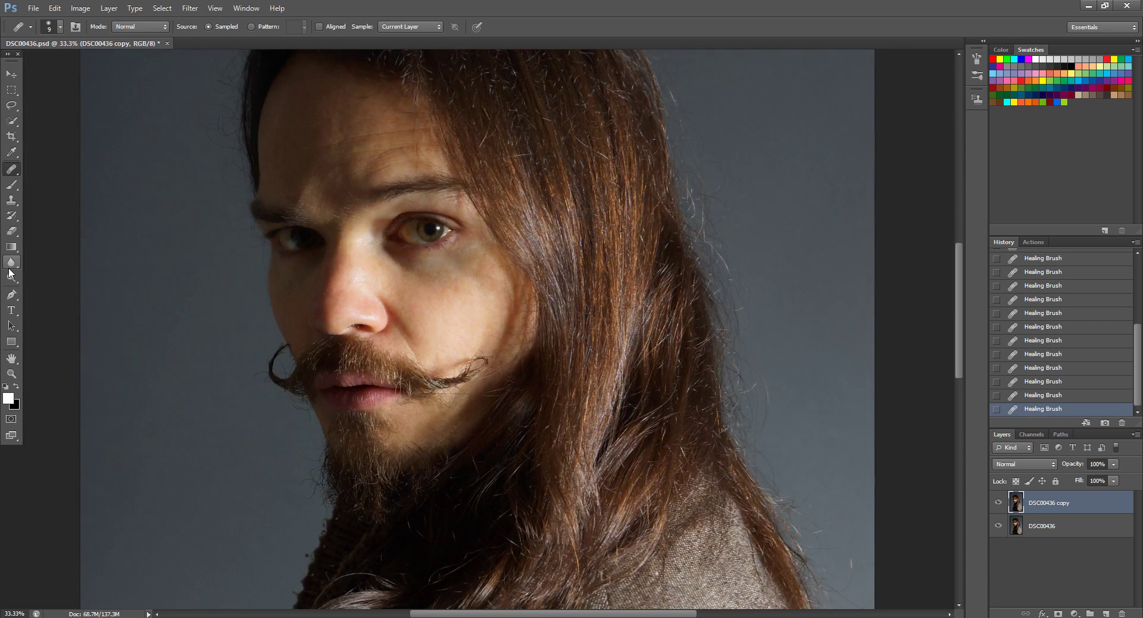
{"action": "key", "text": "ctrl+plus"}
{"action": "key", "text": "ctrl+plus"}
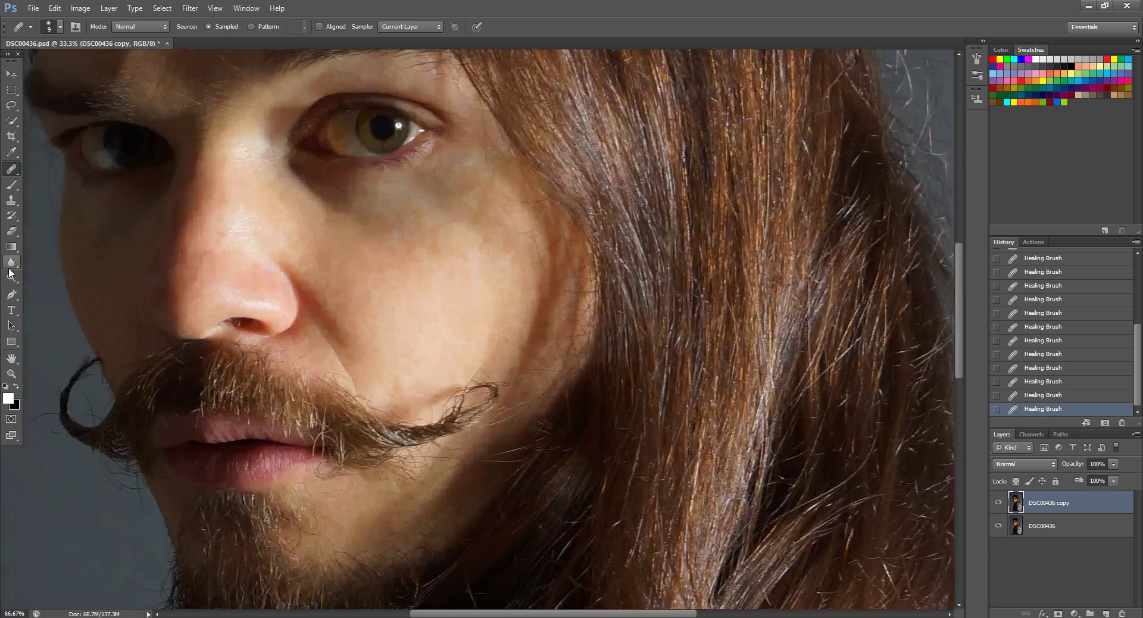
{"action": "left_click_drag", "start_coordinate": [505, 216], "coordinate": [484, 237]}
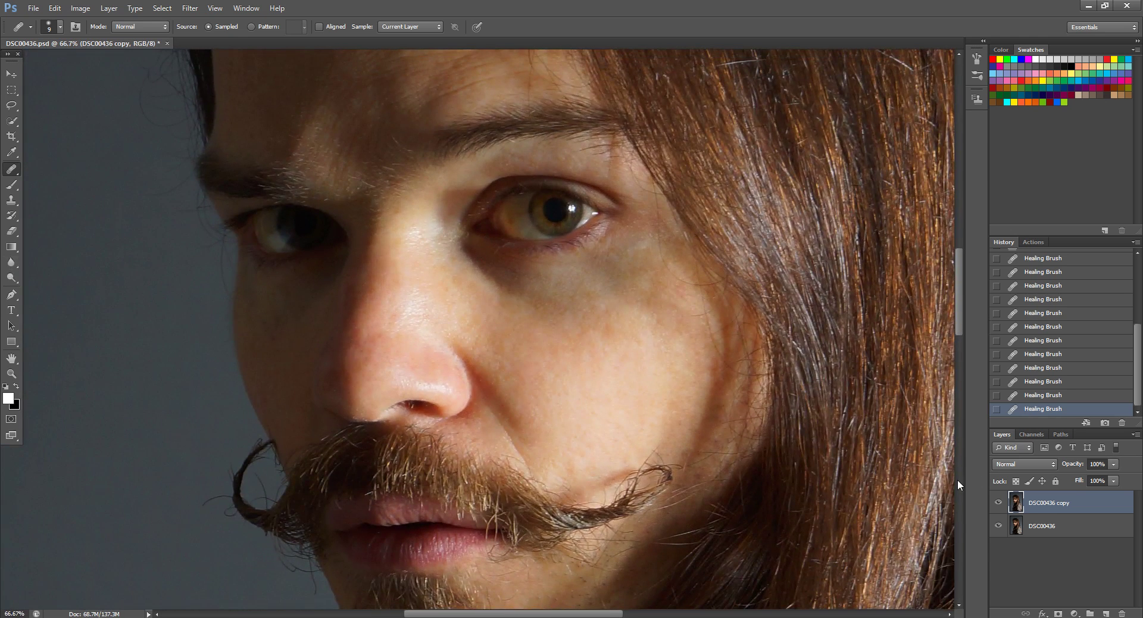
{"action": "left_click", "coordinate": [11, 90]}
{"action": "mouse_move", "coordinate": [438, 129]}
{"action": "left_mouse_down"}
{"action": "mouse_move", "coordinate": [444, 147]}
{"action": "mouse_move", "coordinate": [665, 288]}
{"action": "left_mouse_up"}
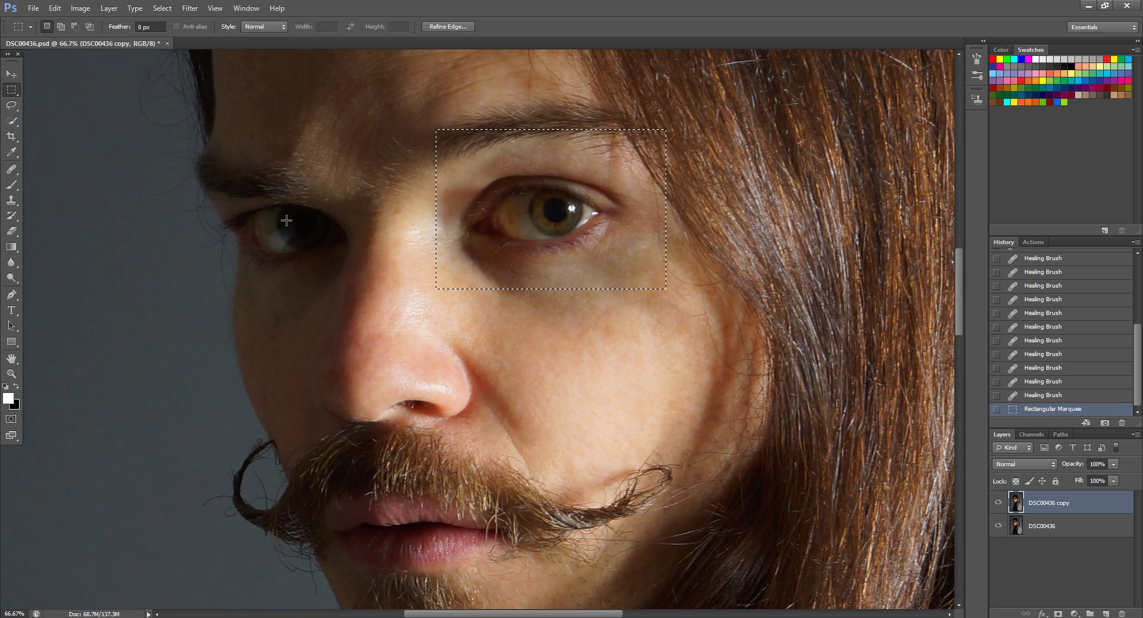
{"action": "left_click", "coordinate": [292, 177]}
{"action": "left_click_drag", "start_coordinate": [285, 109], "coordinate": [691, 451]}
- Add a Hue/Saturation adjustment layer limited to the selected face area, keeping the default name and normal mode
{"action": "left_click", "coordinate": [109, 8]}
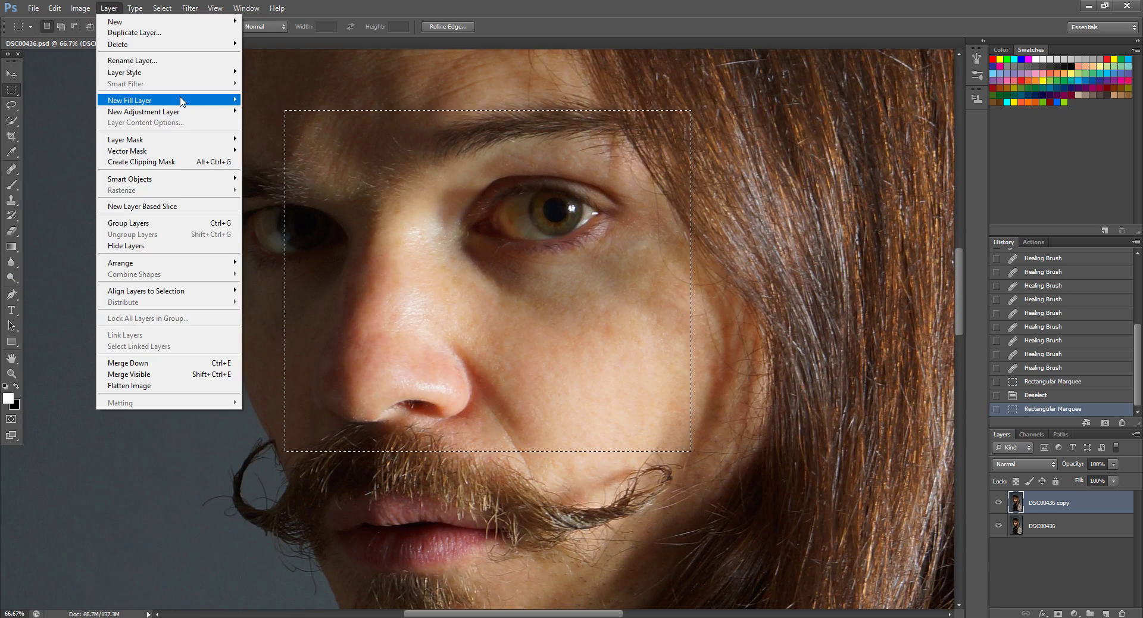
{"action": "mouse_move", "coordinate": [213, 112]}
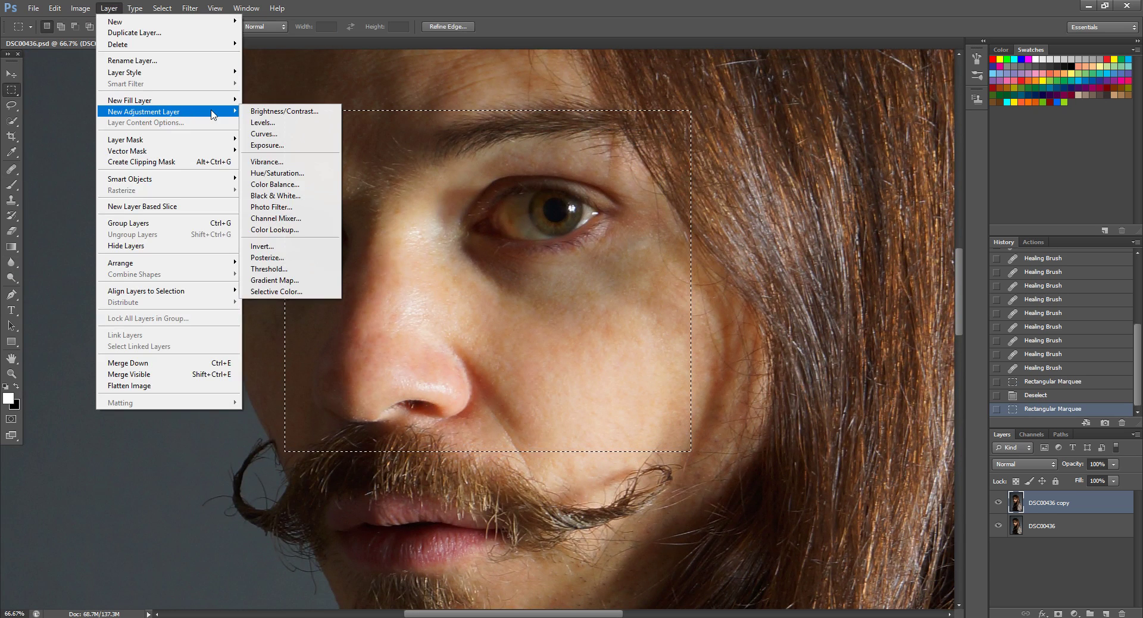
{"action": "left_click", "coordinate": [294, 173]}
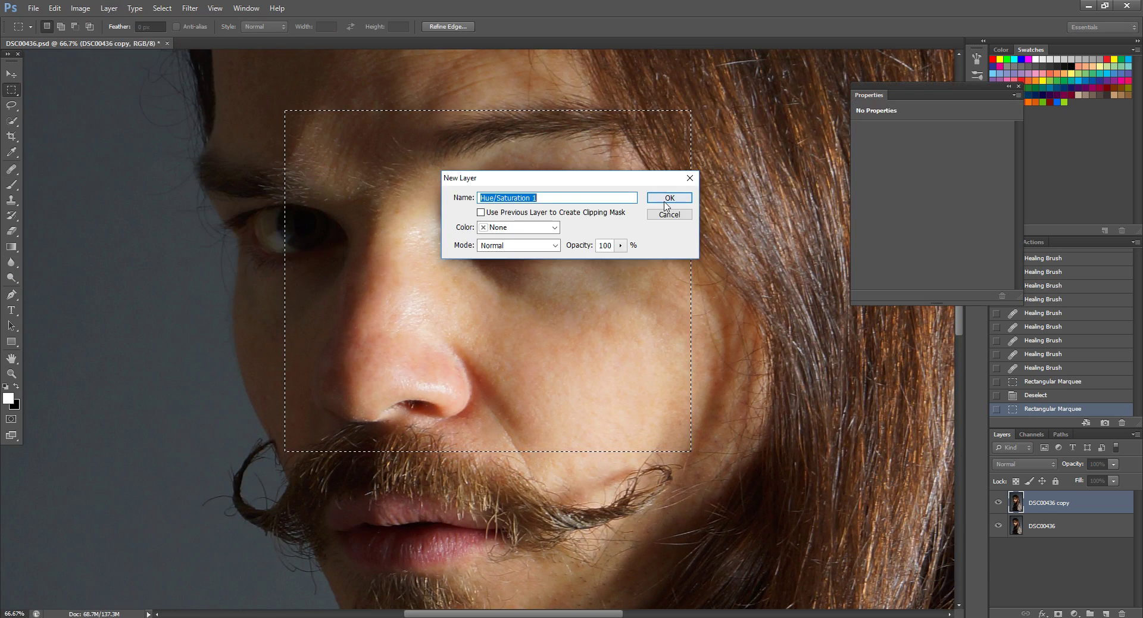
{"action": "left_click", "coordinate": [667, 204]}
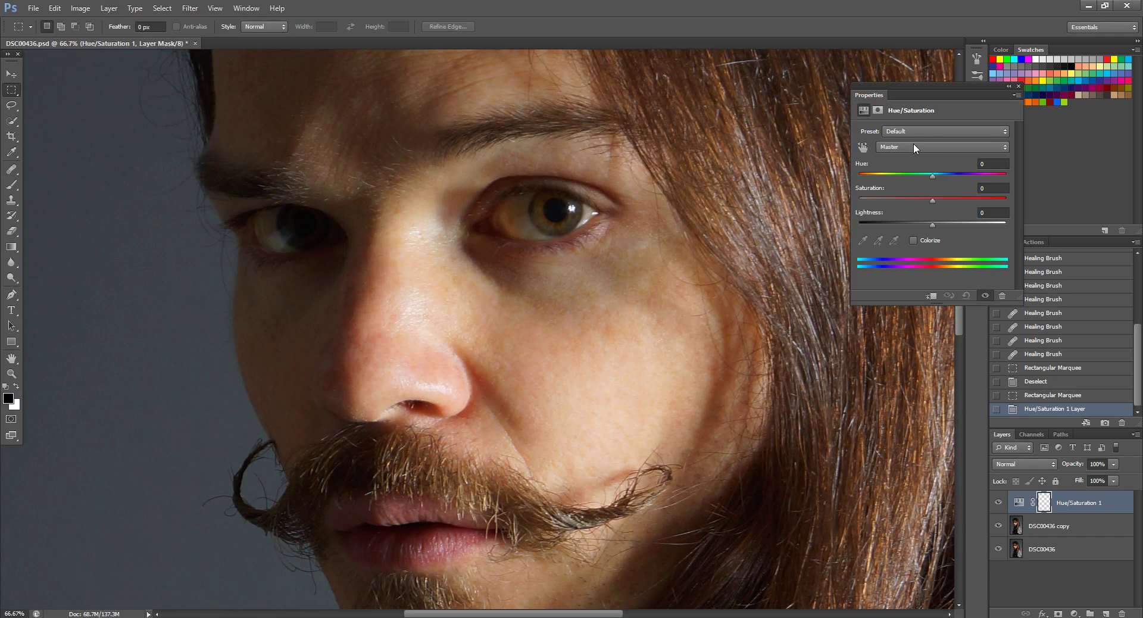
- Target the nose's reds in Hue/Saturation using a temporary hue of -180, moving the colour range to 300°/330° and 0°\29°
{"action": "left_click", "coordinate": [913, 143]}
{"action": "left_click", "coordinate": [889, 166]}
{"action": "left_click", "coordinate": [863, 240]}
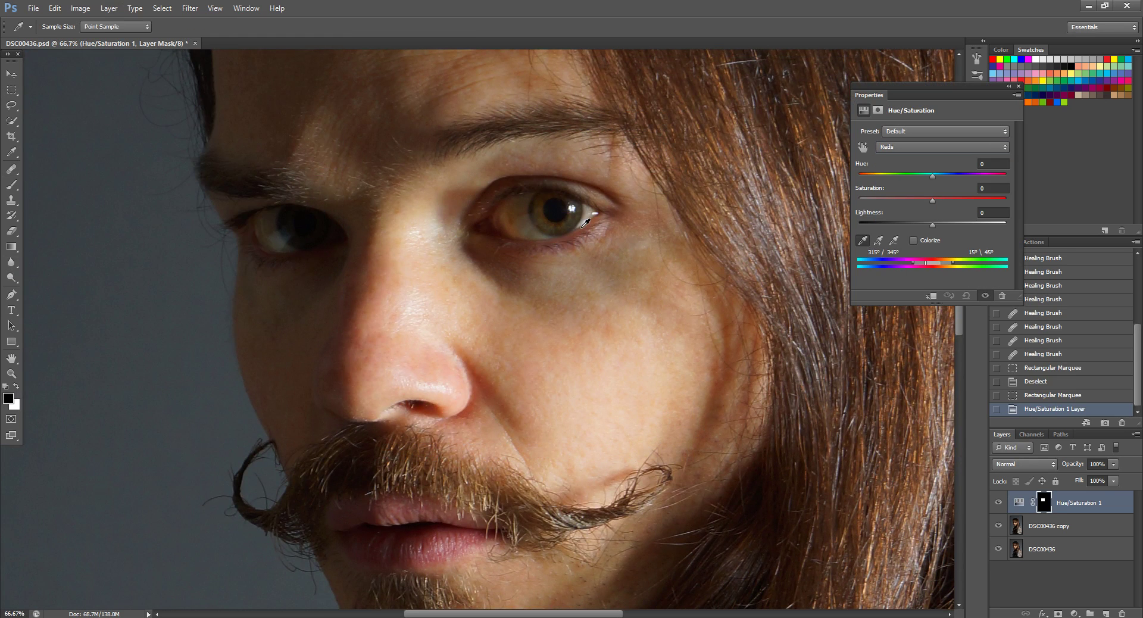
{"action": "left_click", "coordinate": [359, 331]}
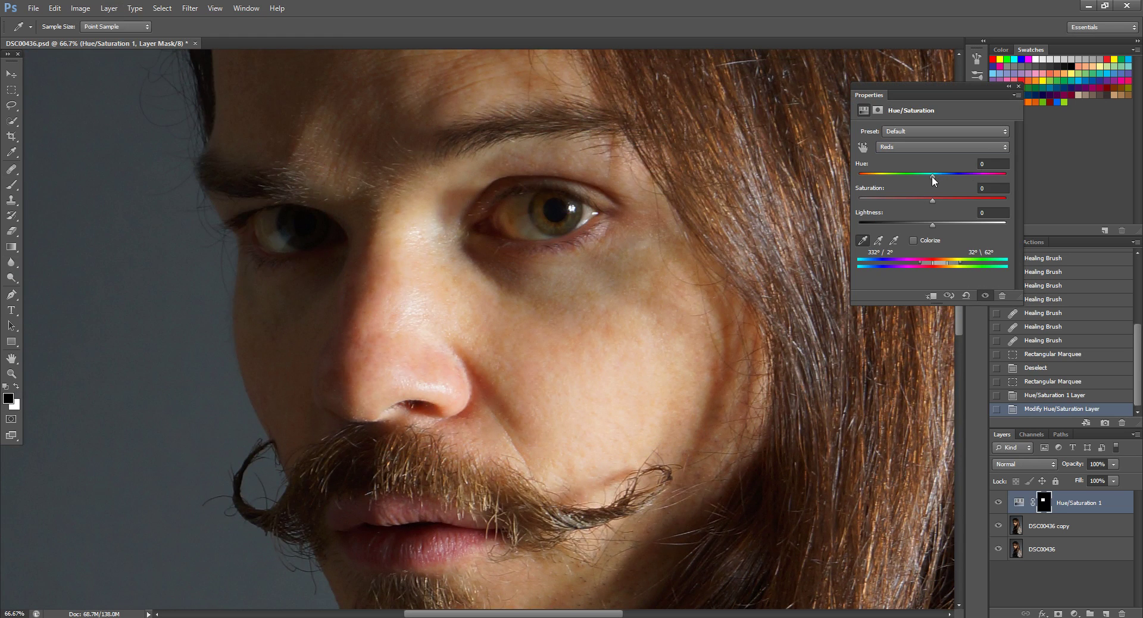
{"action": "left_click_drag", "start_coordinate": [932, 178], "coordinate": [845, 185]}
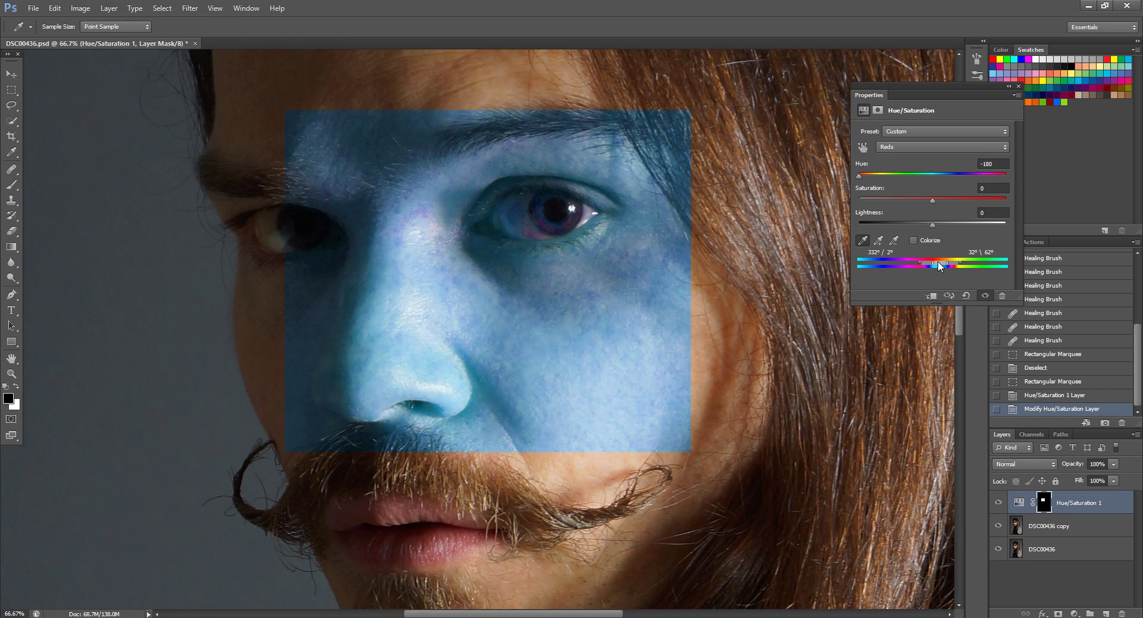
{"action": "left_click_drag", "start_coordinate": [934, 263], "coordinate": [923, 267]}
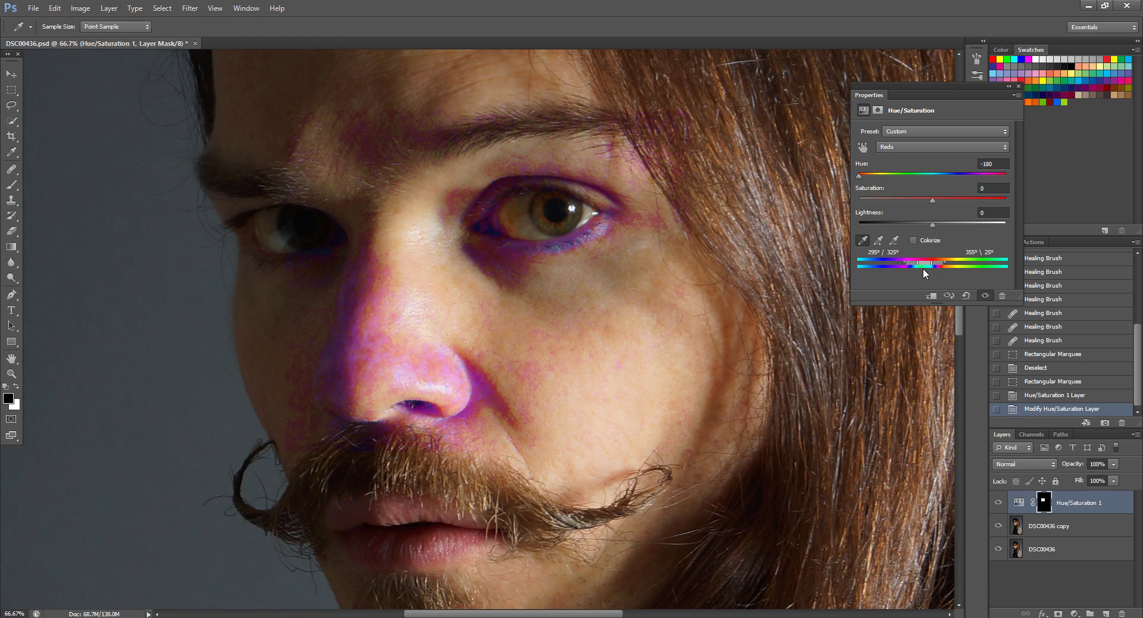
{"action": "left_click_drag", "start_coordinate": [924, 268], "coordinate": [931, 266]}
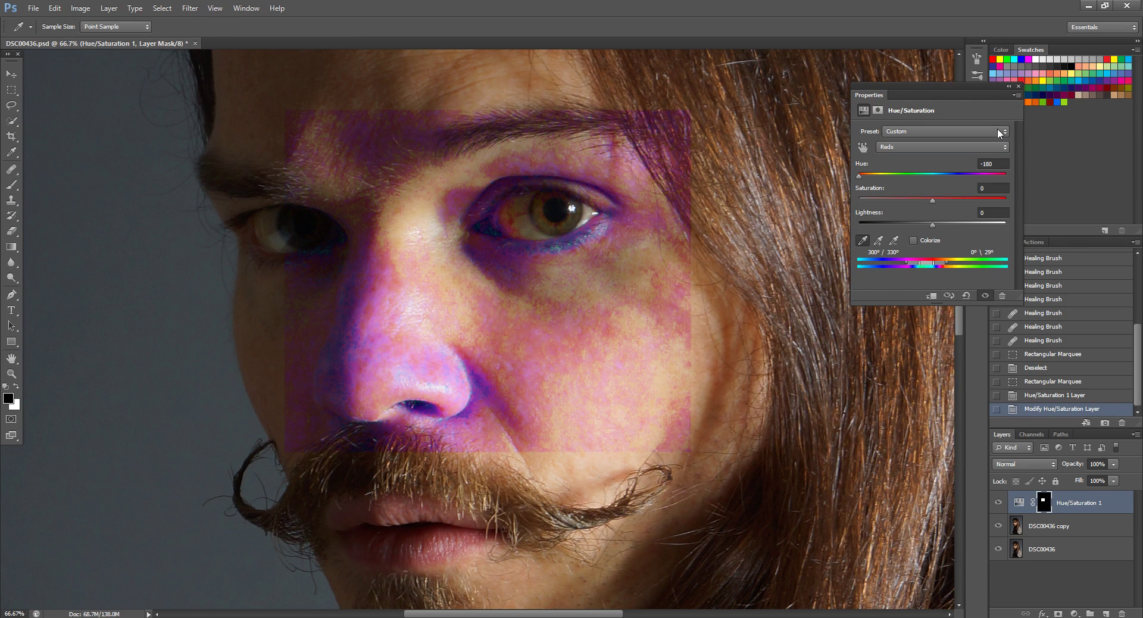
- Reset the Reds hue to 0 and raise it to just under +15, with saturation 0 and lightness +4
{"action": "left_click", "coordinate": [999, 164]}
{"action": "type", "text": "0"}
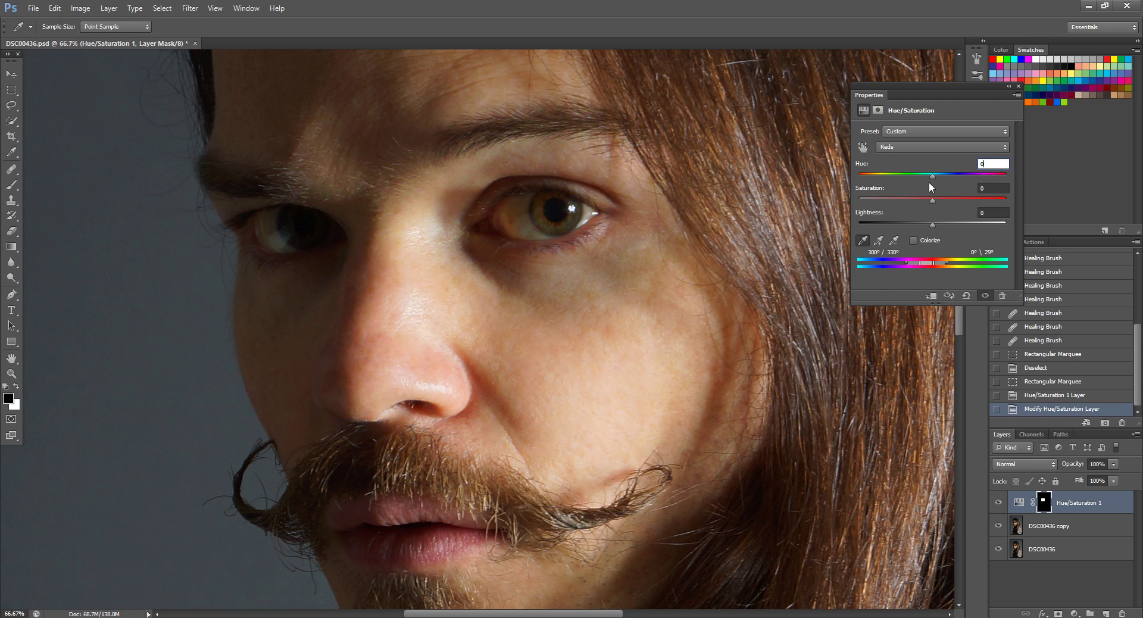
{"action": "left_click_drag", "start_coordinate": [934, 176], "coordinate": [944, 177]}
{"action": "left_click_drag", "start_coordinate": [921, 224], "coordinate": [937, 226]}
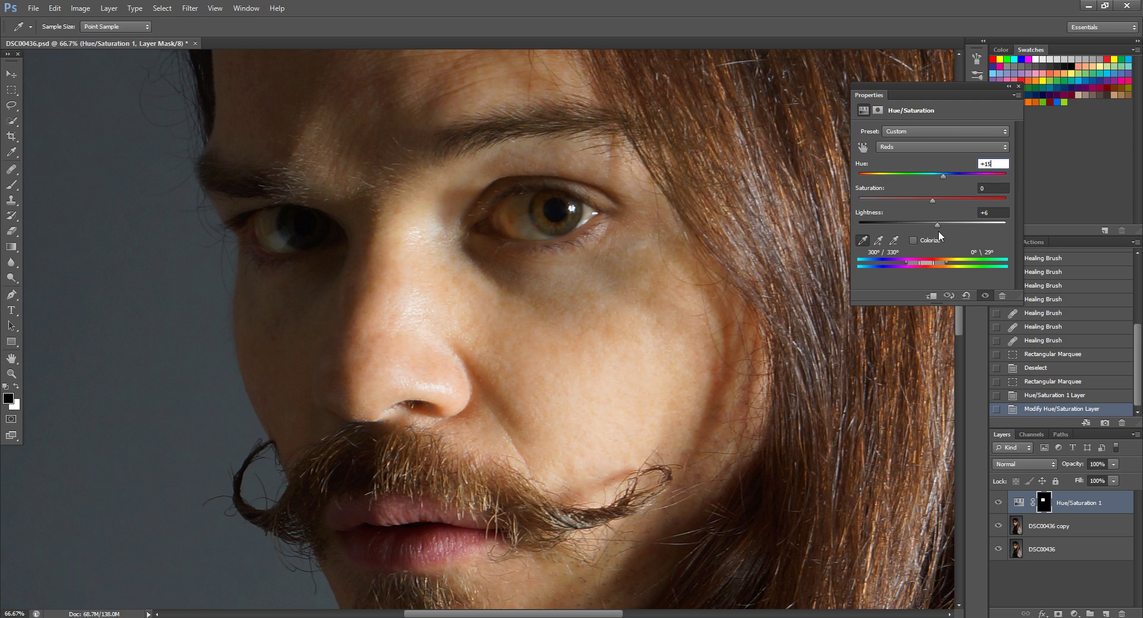
{"action": "left_click_drag", "start_coordinate": [939, 231], "coordinate": [936, 229]}
{"action": "key", "text": "Tab"}
{"action": "type", "text": "0"}
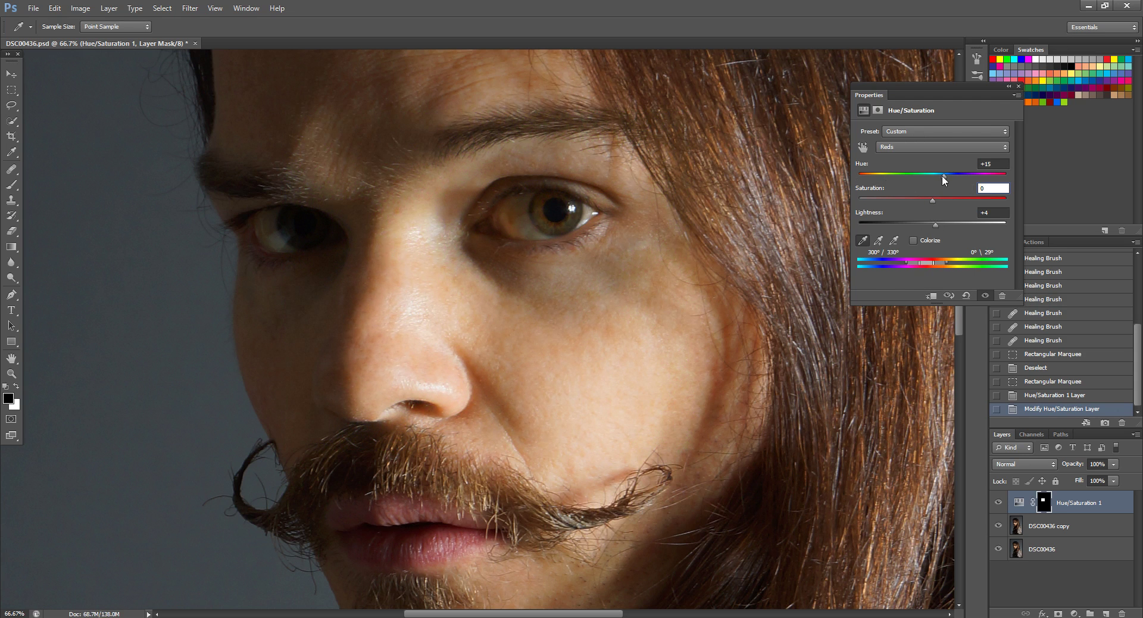
{"action": "left_click_drag", "start_coordinate": [943, 177], "coordinate": [941, 178]}
{"action": "left_click", "coordinate": [1018, 87]}
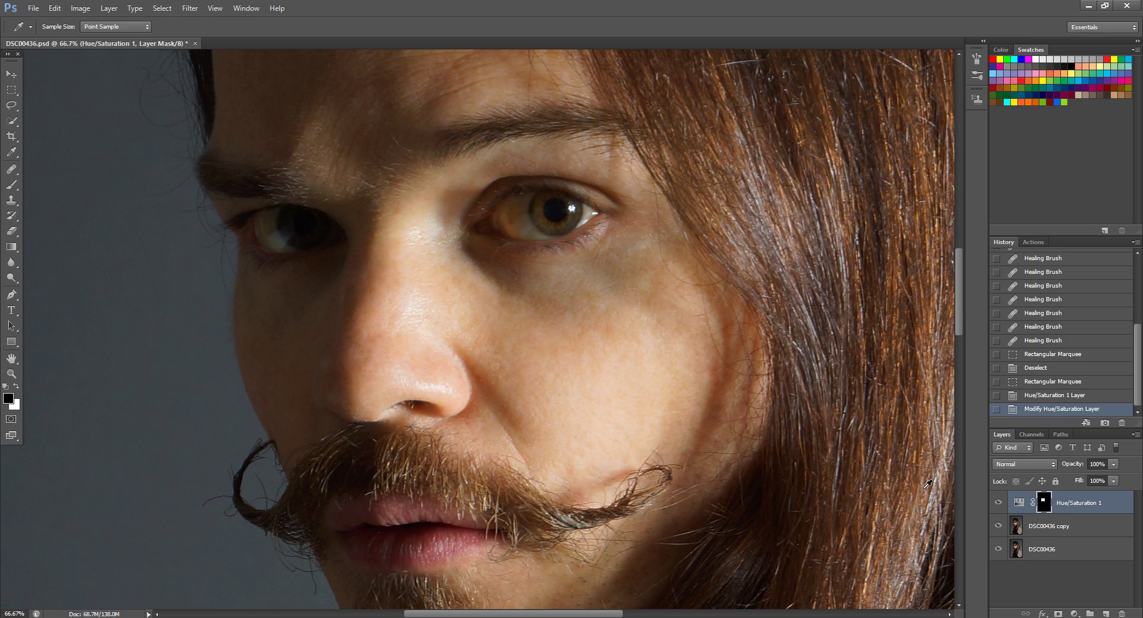
- Fill the Hue/Saturation layer mask with black to hide the adjustment
{"action": "left_click", "coordinate": [54, 8]}
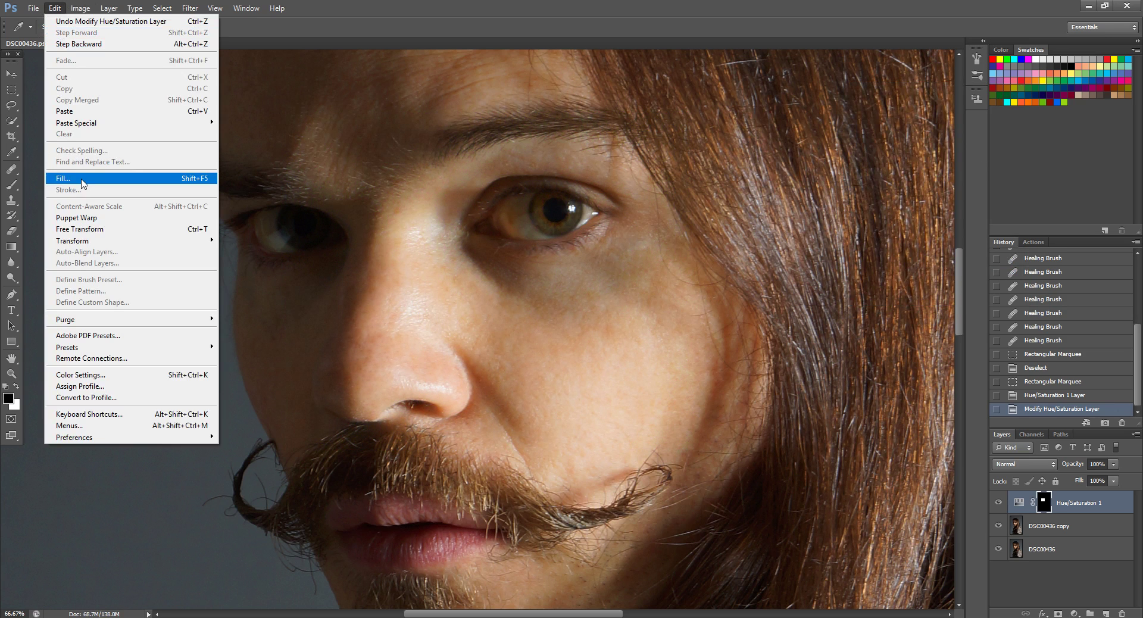
{"action": "left_click", "coordinate": [79, 180]}
{"action": "left_click", "coordinate": [639, 184]}
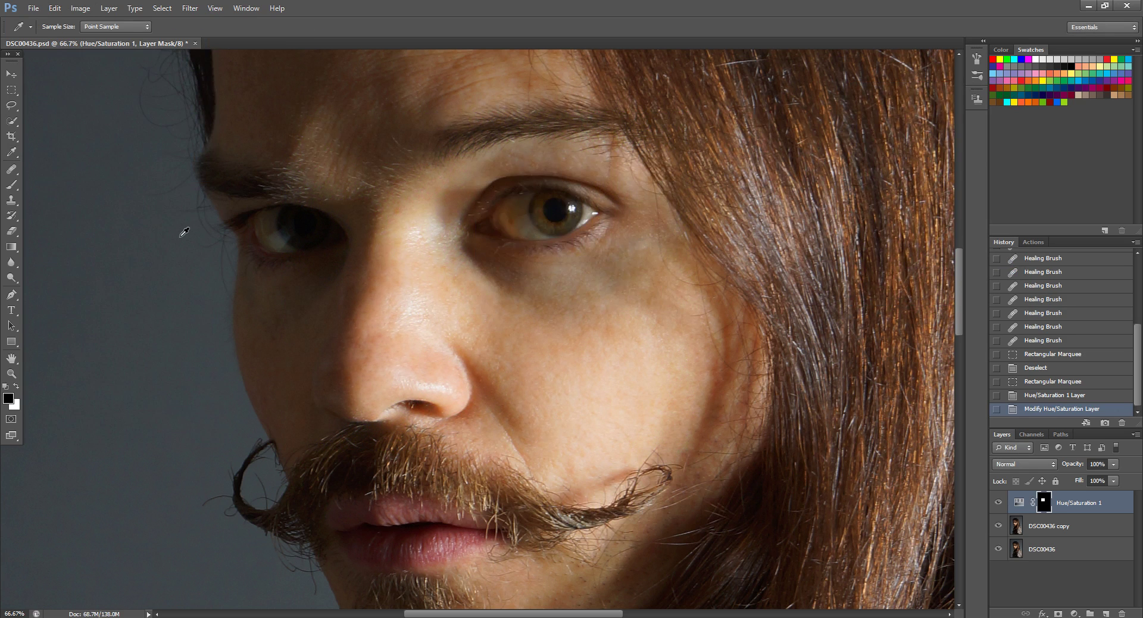
- Paint white on the mask over the reddish skin under the lit eye with a small brush at 48% opacity and 53% flow
{"action": "left_click", "coordinate": [11, 184]}
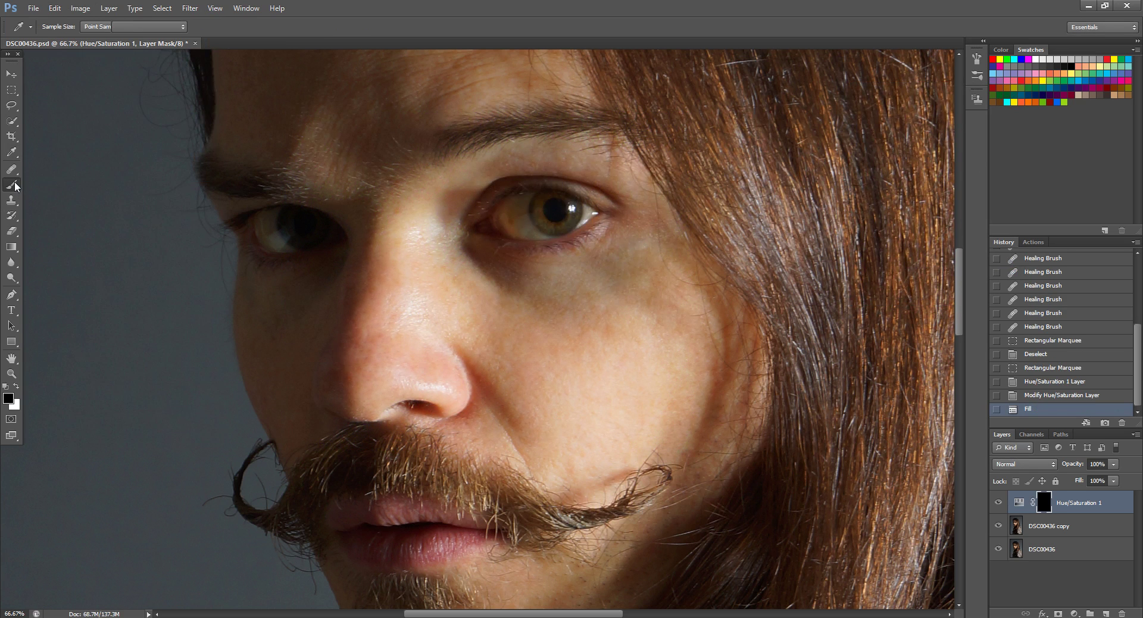
{"action": "left_click_drag", "start_coordinate": [248, 29], "coordinate": [244, 48]}
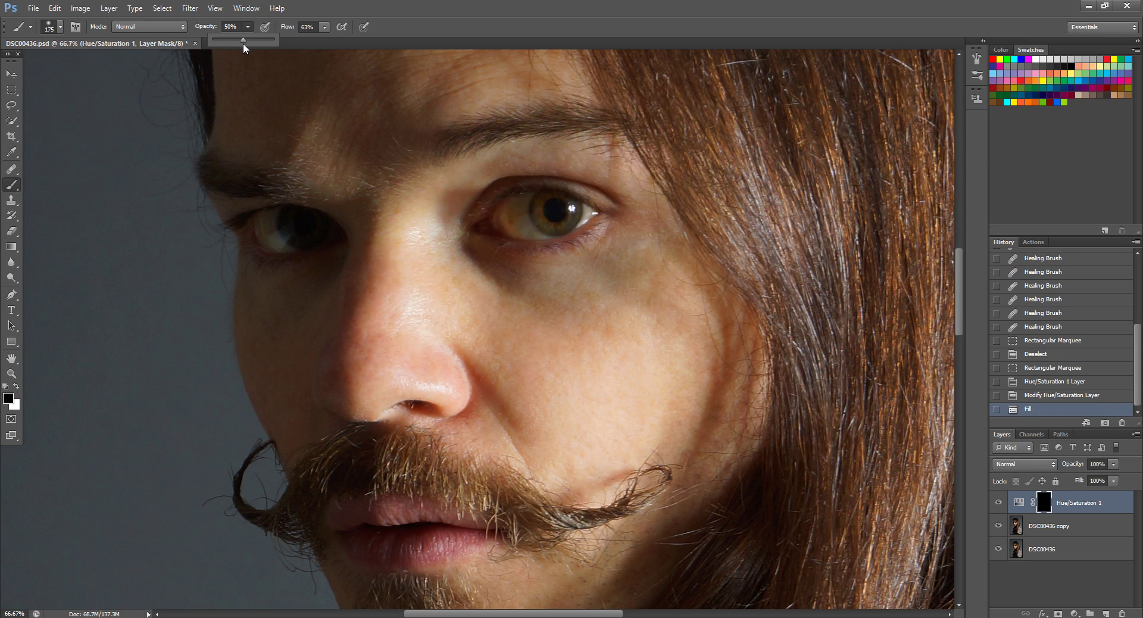
{"action": "left_click_drag", "start_coordinate": [325, 30], "coordinate": [319, 43]}
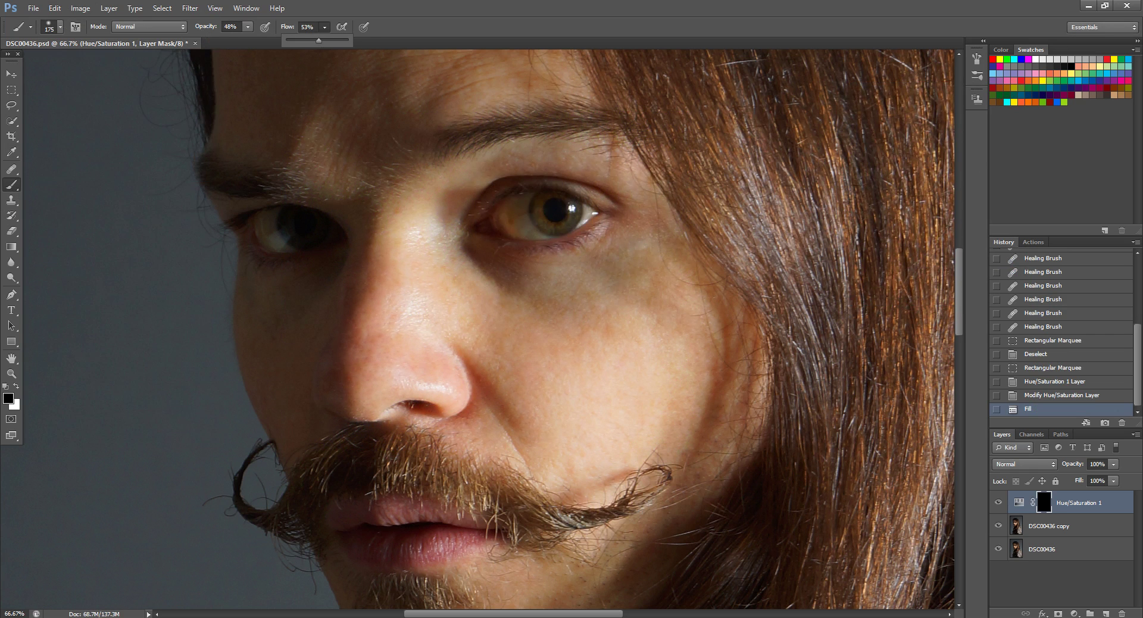
{"action": "key", "text": "bracketleft"}
{"action": "key", "text": "bracketleft"}
{"action": "key", "text": "bracketleft"}
{"action": "key", "text": "bracketleft"}
{"action": "key", "text": "bracketleft"}
{"action": "key", "text": "bracketleft"}
{"action": "key", "text": "bracketleft"}
{"action": "key", "text": "bracketleft"}
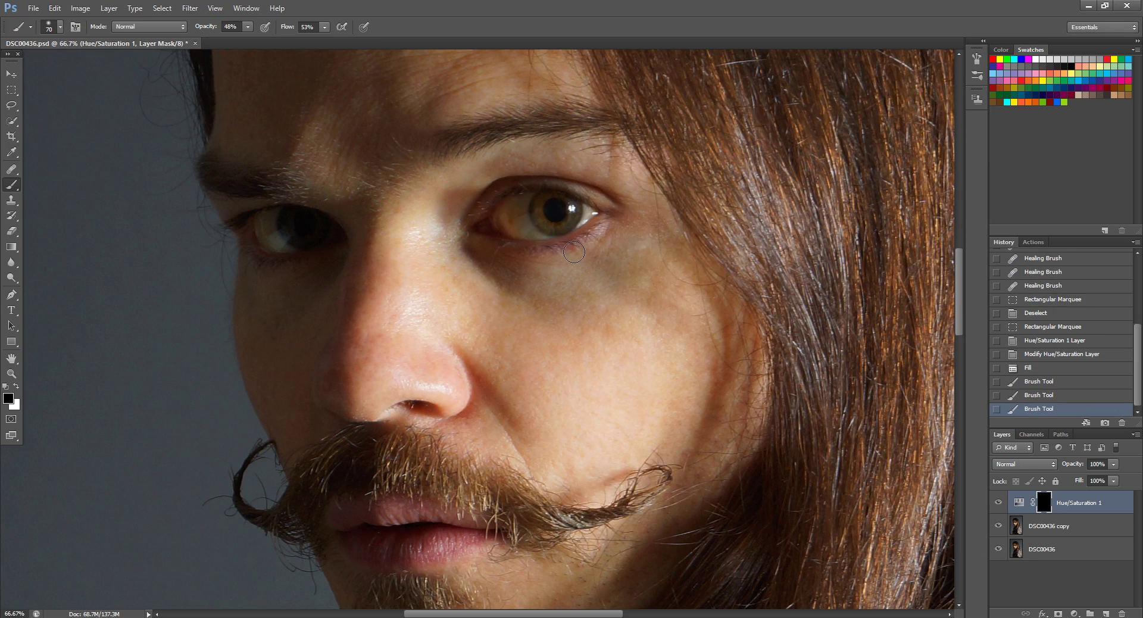
{"action": "left_click_drag", "start_coordinate": [574, 258], "coordinate": [571, 265]}
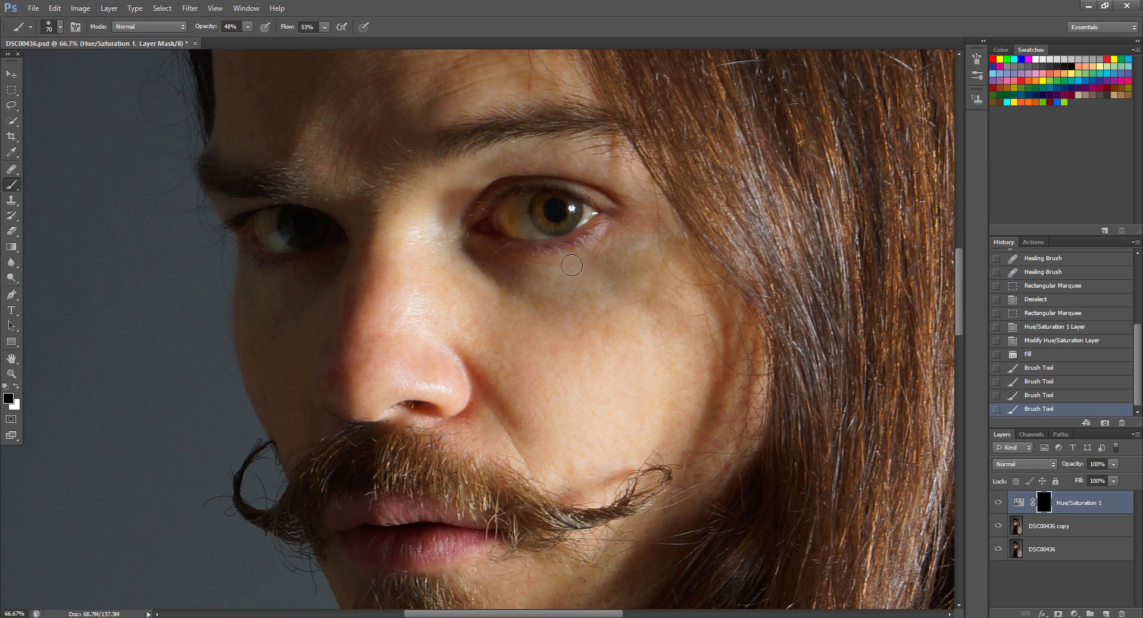
{"action": "key", "text": "x"}
{"action": "mouse_move", "coordinate": [604, 242]}
{"action": "left_mouse_down"}
{"action": "mouse_move", "coordinate": [634, 231]}
{"action": "mouse_move", "coordinate": [626, 240]}
{"action": "left_mouse_up"}
- Paint white on the Hue/Saturation mask over the reddish nose with a size 125 brush at 70% opacity and 67% flow
{"action": "left_click_drag", "start_coordinate": [247, 28], "coordinate": [260, 41]}
{"action": "left_click_drag", "start_coordinate": [326, 28], "coordinate": [333, 41]}
{"action": "key", "text": "bracketright"}
{"action": "key", "text": "bracketright"}
{"action": "key", "text": "bracketright"}
{"action": "key", "text": "bracketright"}
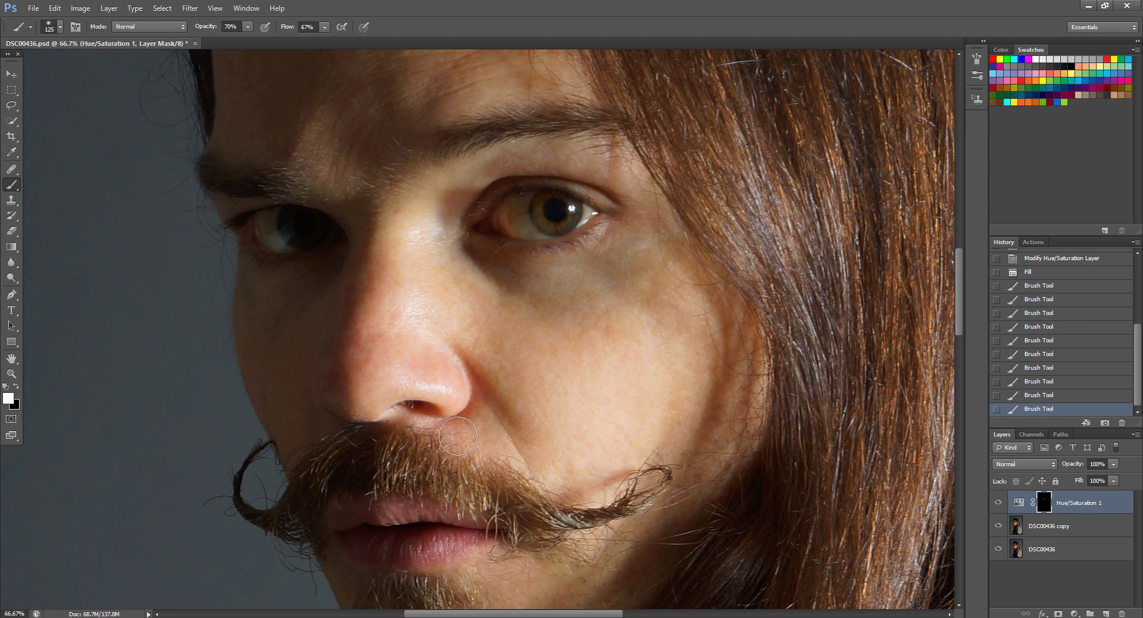
{"action": "left_click", "coordinate": [379, 327]}
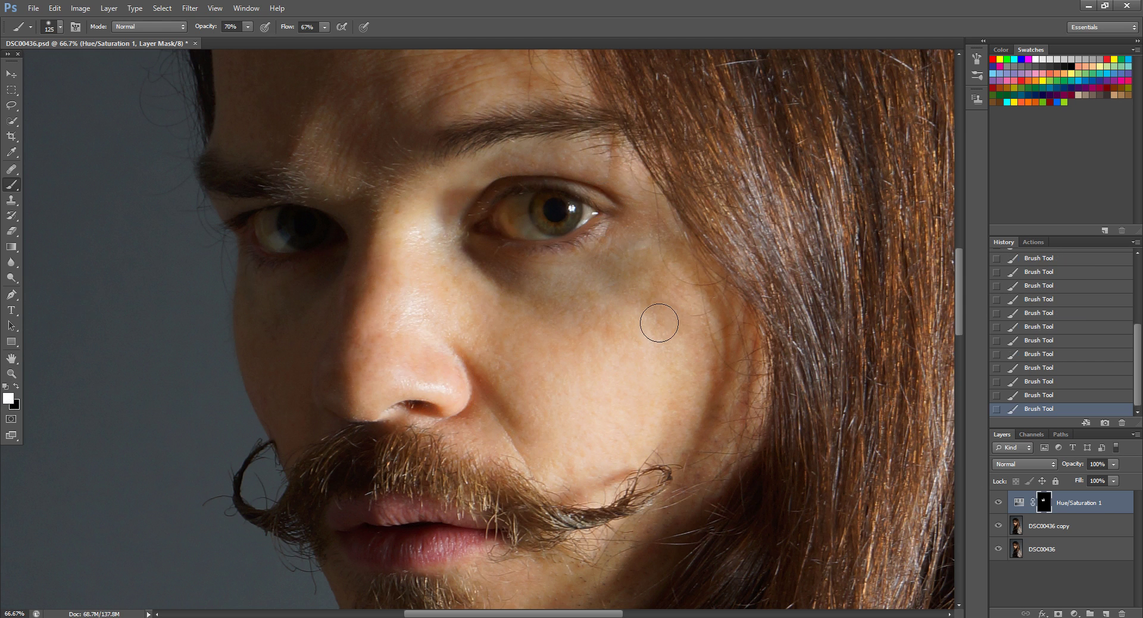
- Compare the face with the Hue/Saturation 1 layer hidden and shown
{"action": "left_click_drag", "start_coordinate": [661, 210], "coordinate": [716, 478]}
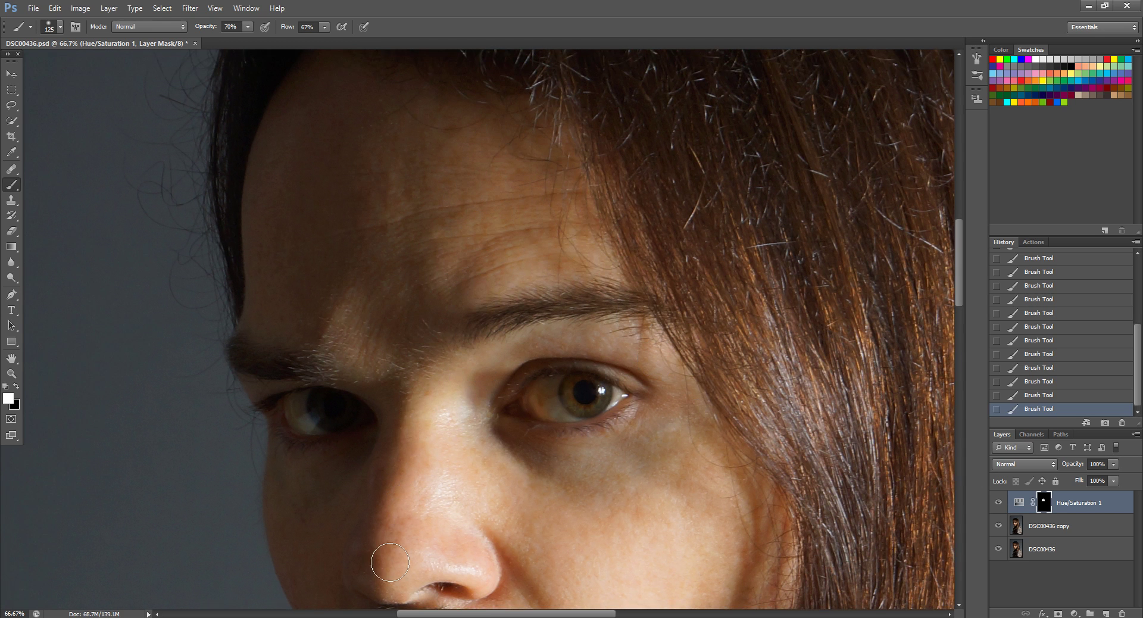
{"action": "left_click_drag", "start_coordinate": [732, 530], "coordinate": [729, 337]}
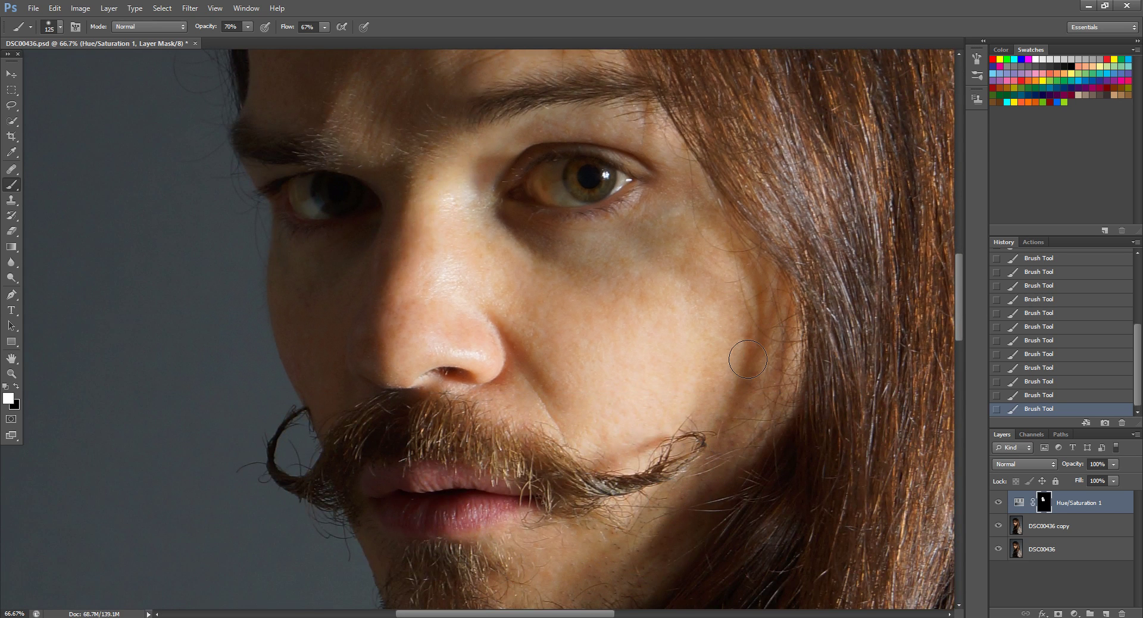
{"action": "left_click", "coordinate": [998, 504]}
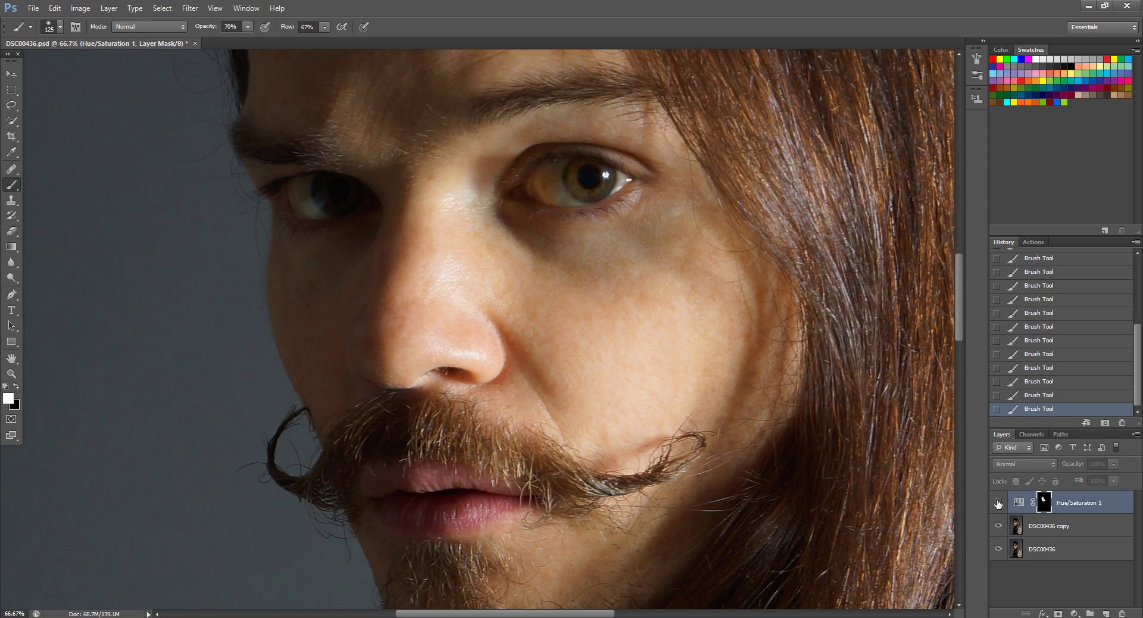
{"action": "left_click", "coordinate": [998, 504]}
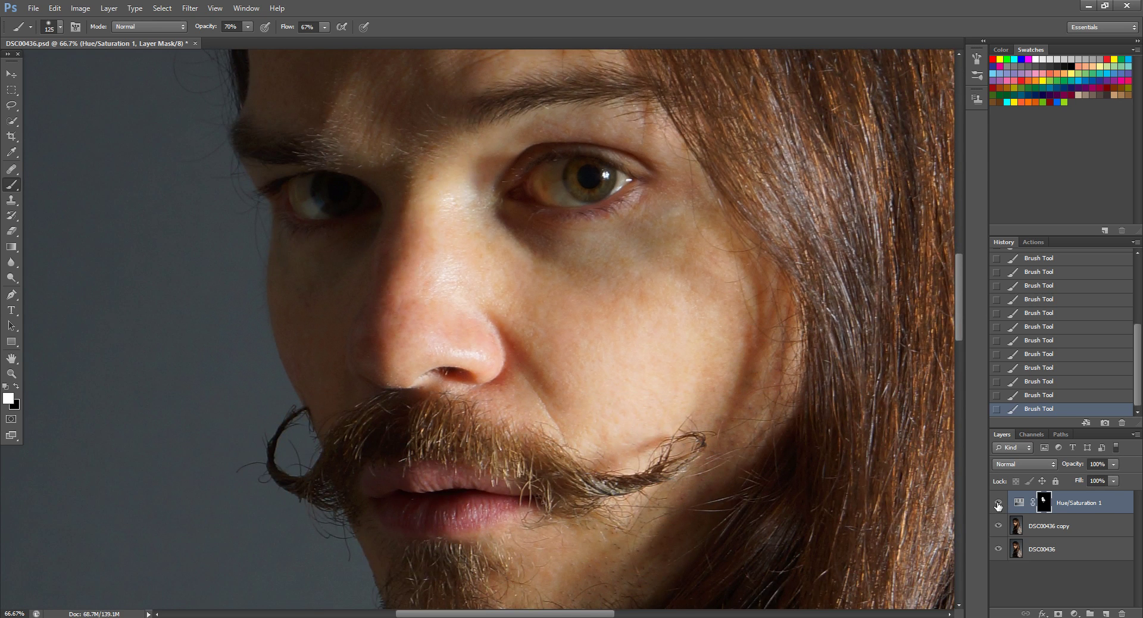
- Merge the Hue/Saturation layer down into DSC00436 copy and duplicate the result as a layer named line reduction
{"action": "key", "text": "ctrl+0"}
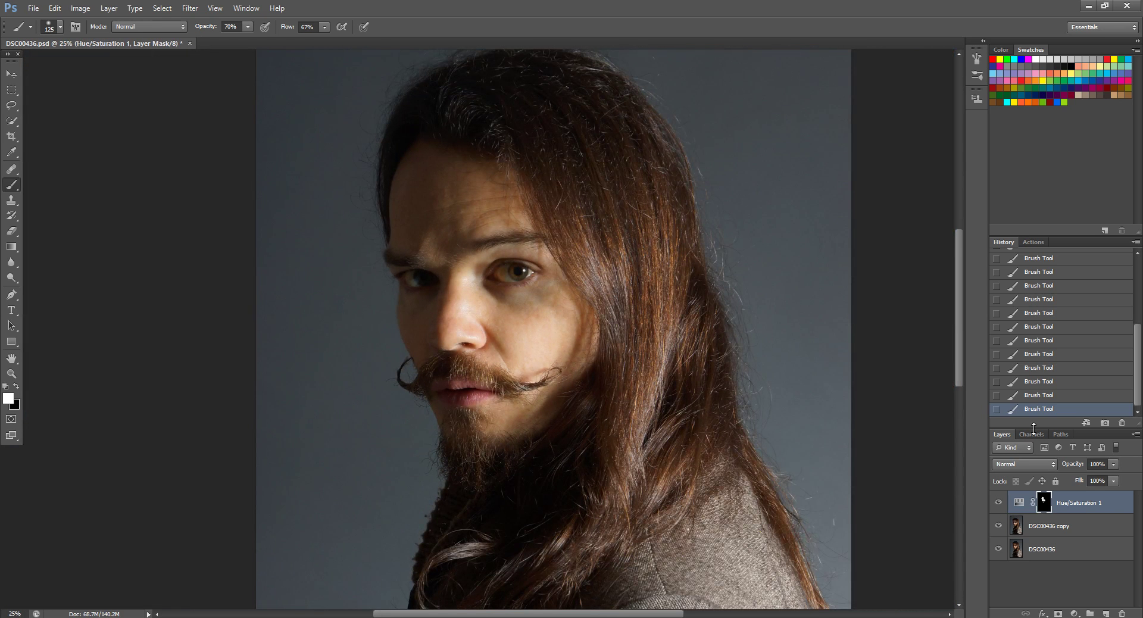
{"action": "left_click", "coordinate": [109, 8]}
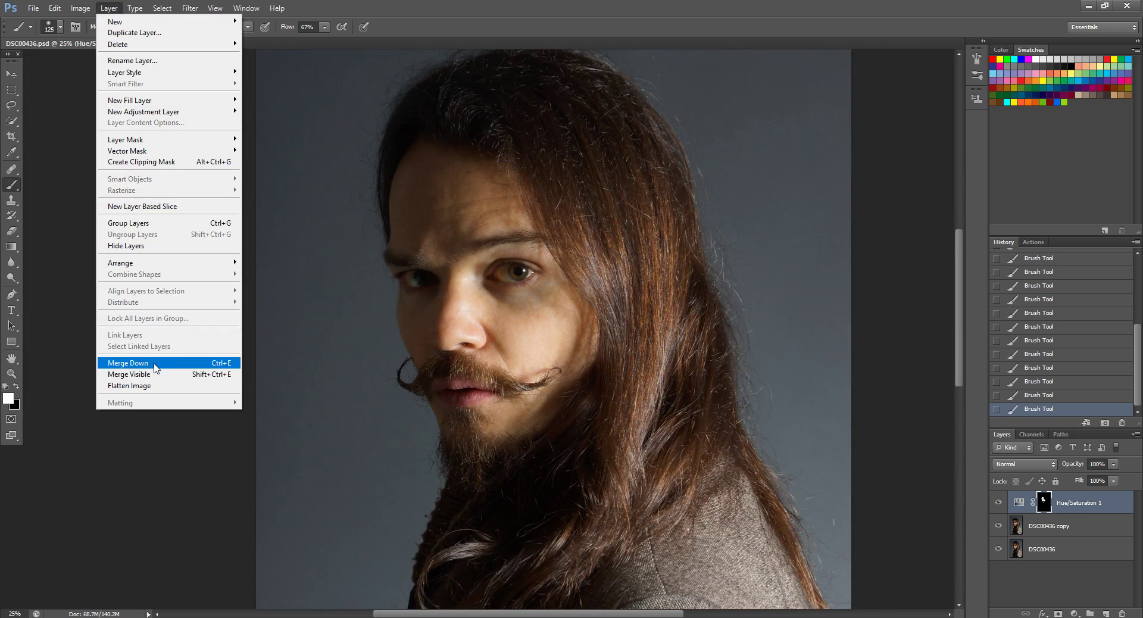
{"action": "left_click", "coordinate": [128, 363]}
{"action": "key", "text": "ctrl+j"}
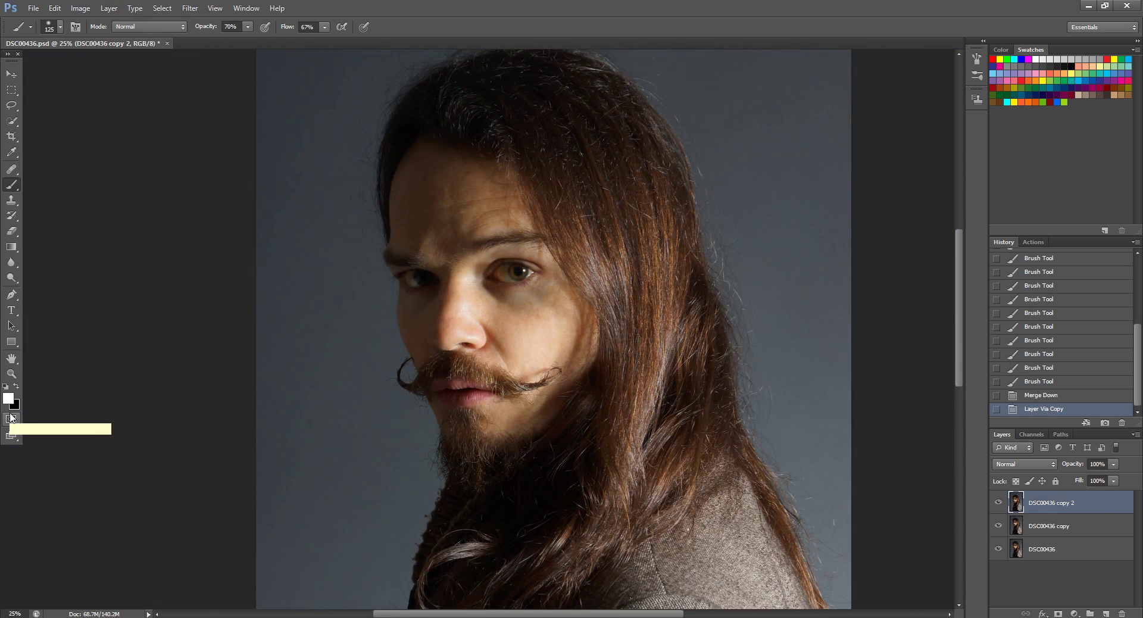
{"action": "double_click", "coordinate": [1052, 505]}
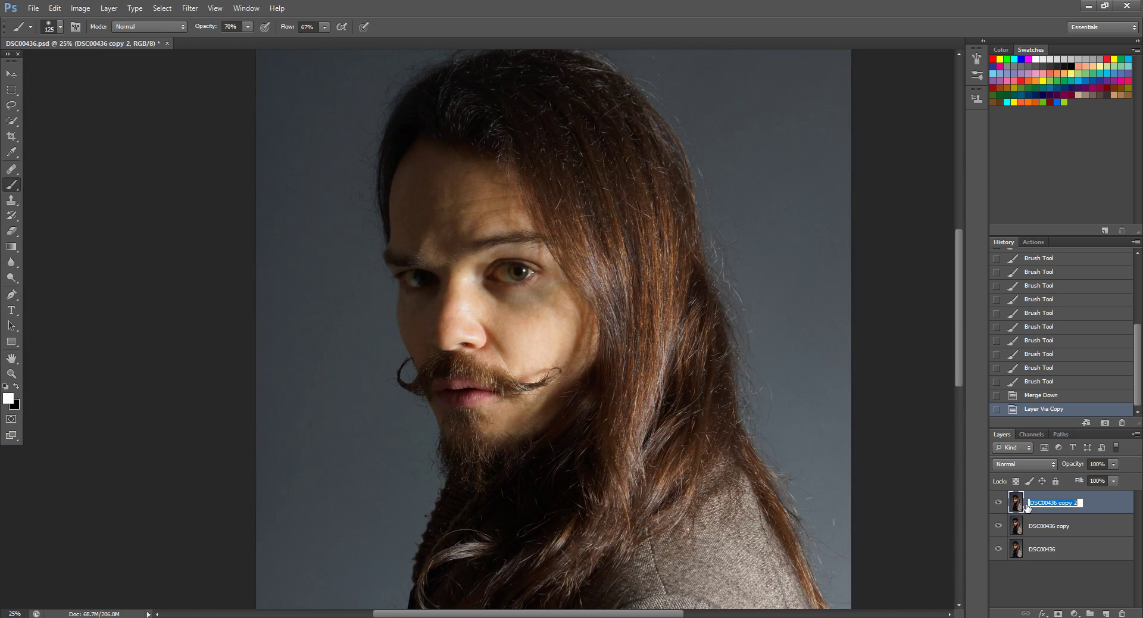
{"action": "key", "text": "BackSpace"}
{"action": "key", "text": "Return"}
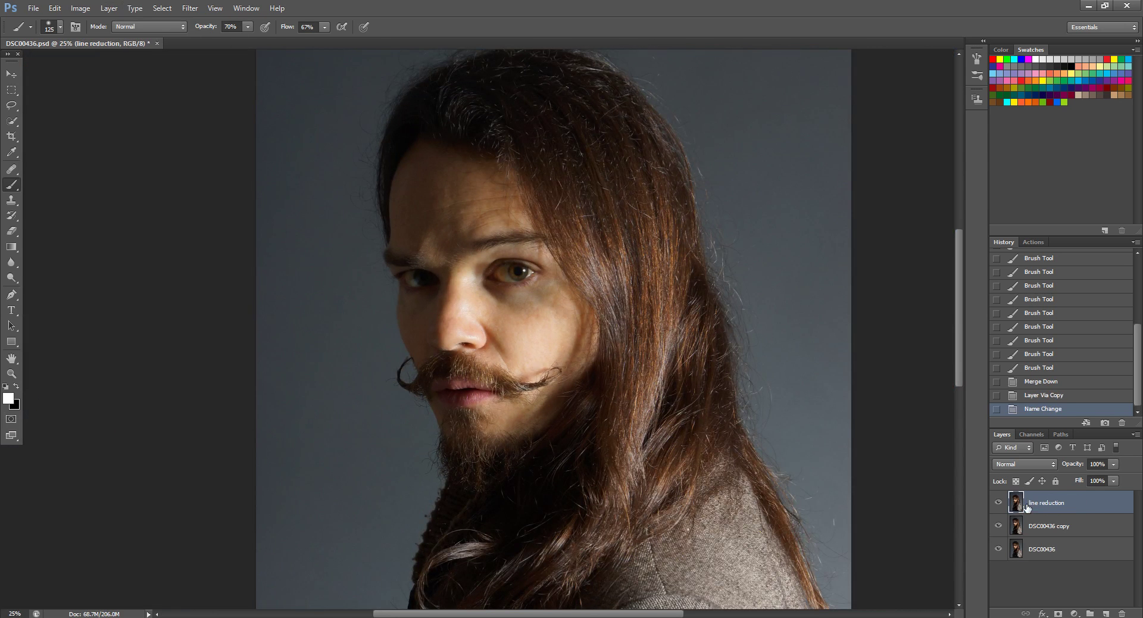
- Try Soft Light blending with the fill lowered to 34% on the line reduction layer
{"action": "left_click", "coordinate": [1048, 469]}
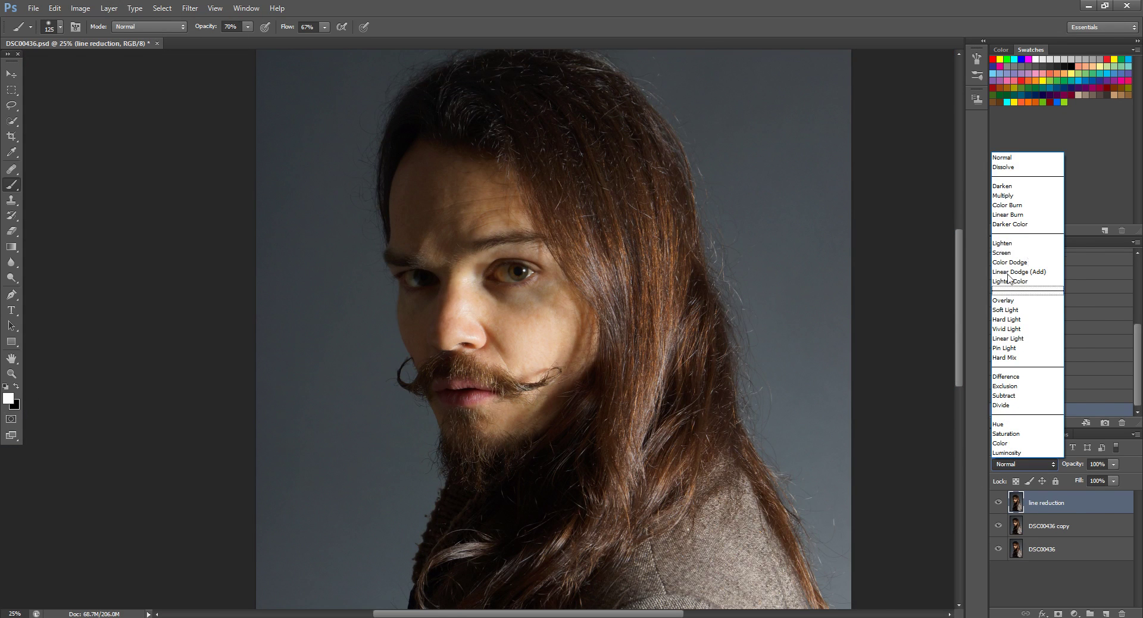
{"action": "left_click", "coordinate": [1002, 307]}
{"action": "left_click", "coordinate": [1113, 481]}
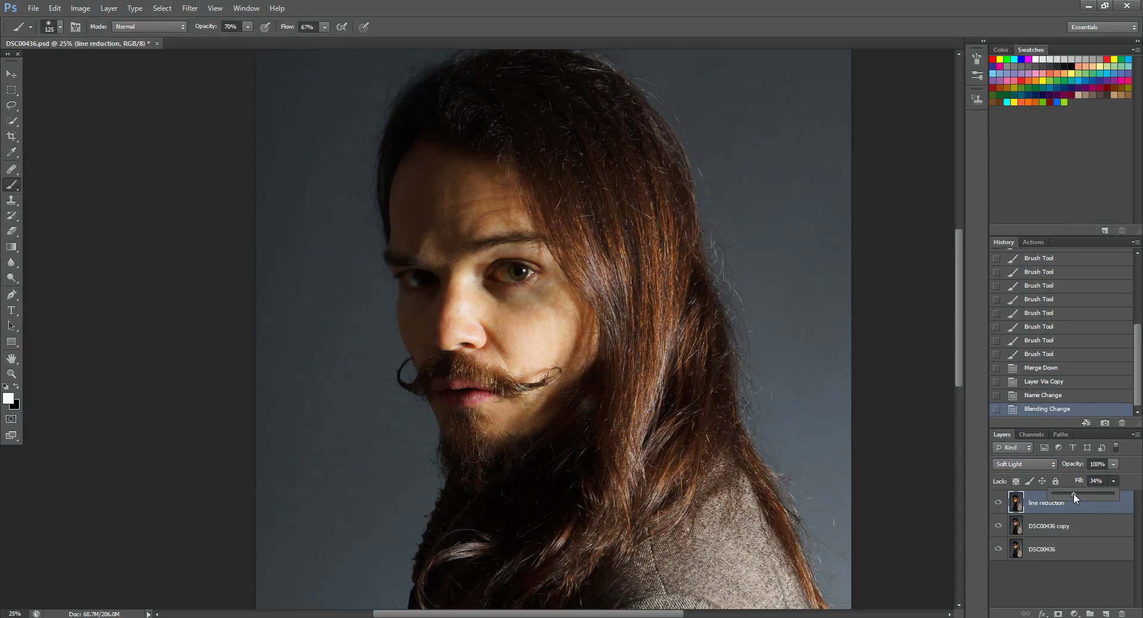
- Set the line reduction layer to Normal blending with a 26% fill
{"action": "left_click", "coordinate": [1044, 465]}
{"action": "left_click", "coordinate": [1015, 159]}
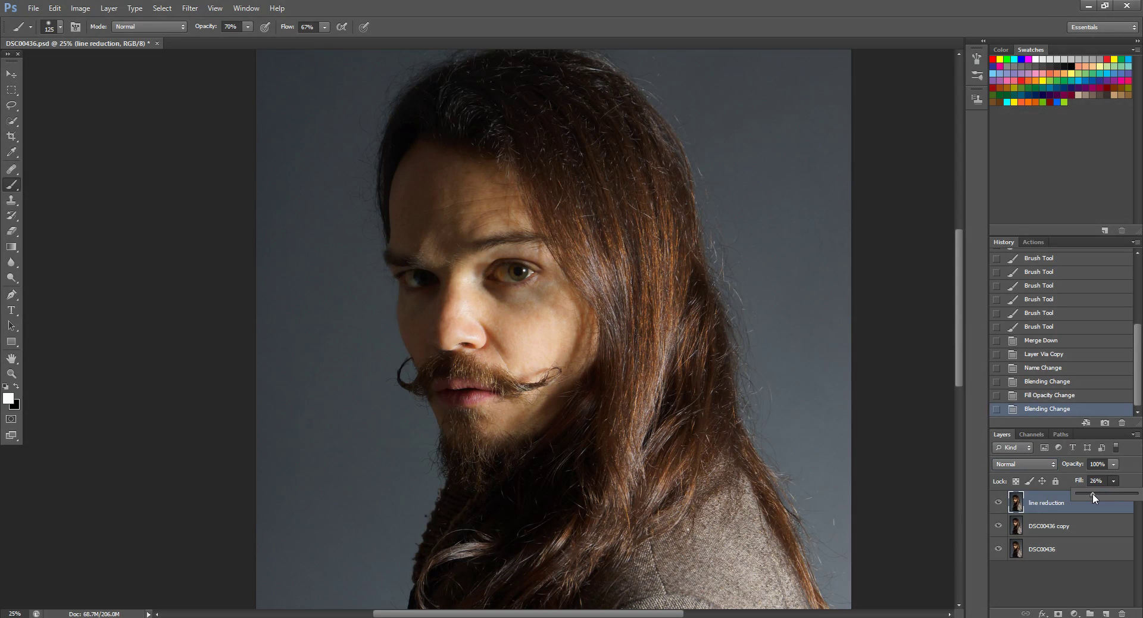
{"action": "left_click", "coordinate": [1091, 493]}
- Use the Patch Tool to cover the fine lines beside the outer corner of the lit eye with smooth cheek skin
{"action": "key", "text": "ctrl+plus"}
{"action": "key", "text": "ctrl+plus"}
{"action": "key", "text": "ctrl+plus"}
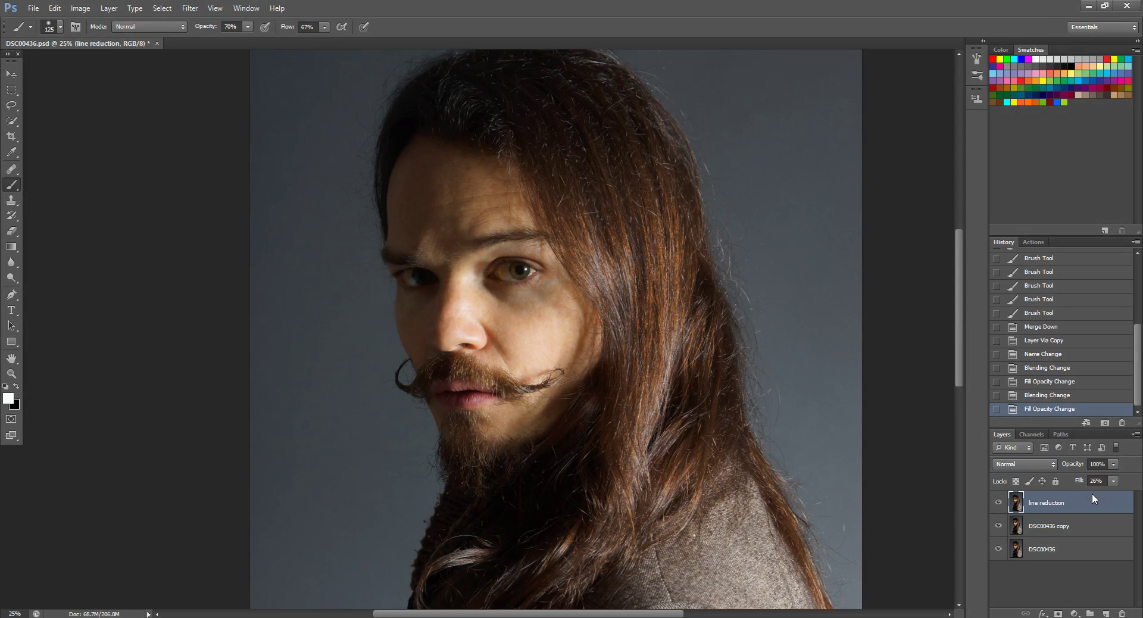
{"action": "key", "text": "ctrl+plus"}
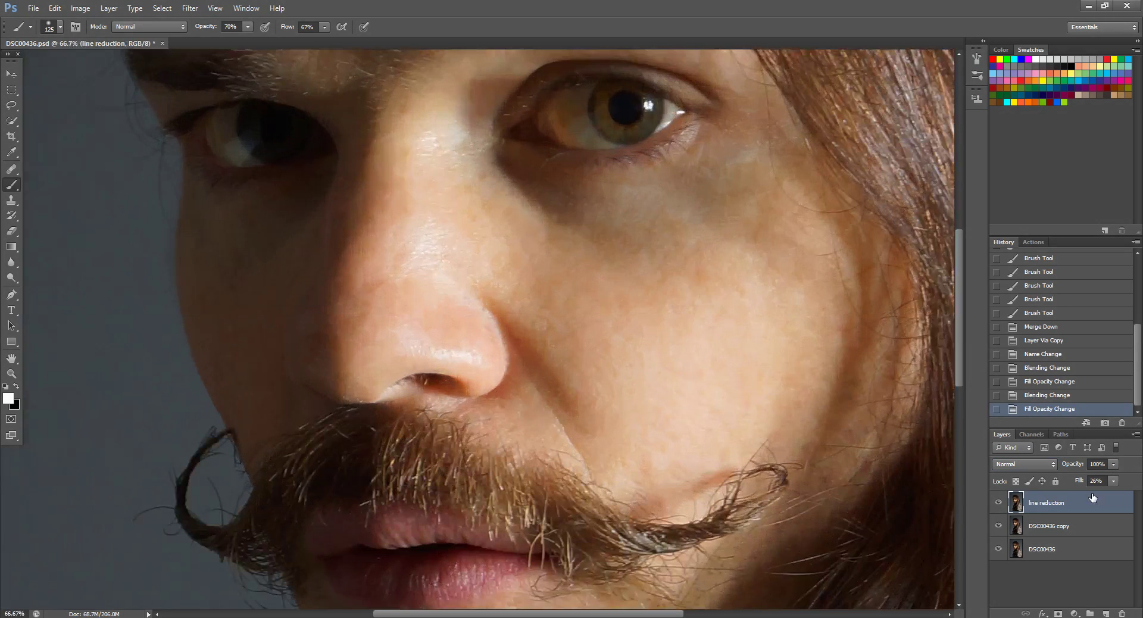
{"action": "left_click_drag", "start_coordinate": [389, 248], "coordinate": [273, 296]}
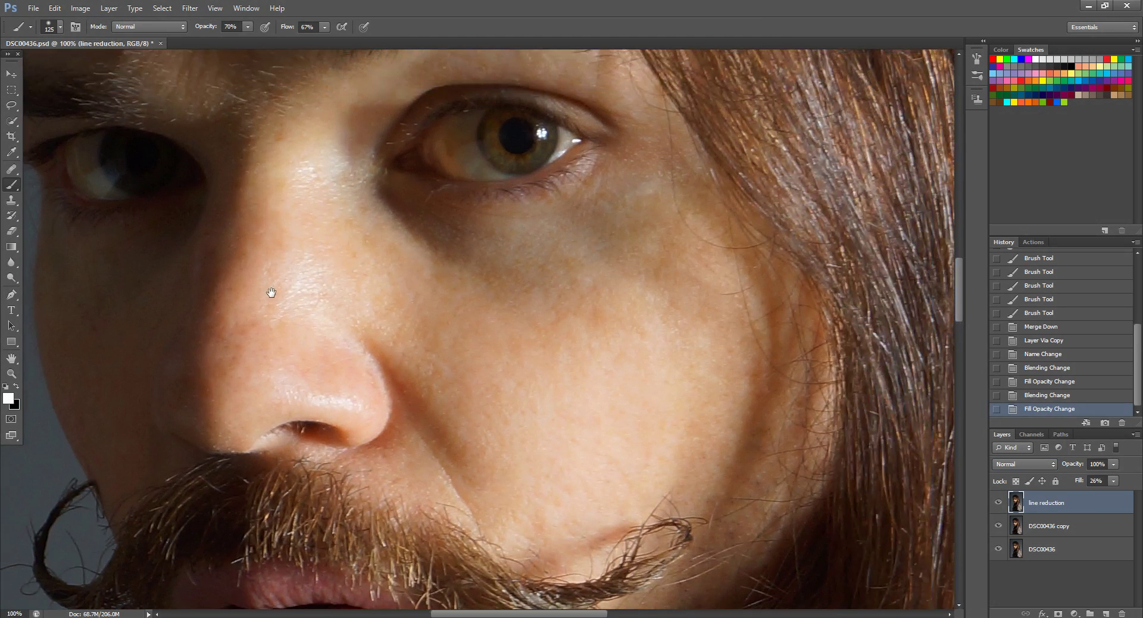
{"action": "left_click", "coordinate": [12, 169]}
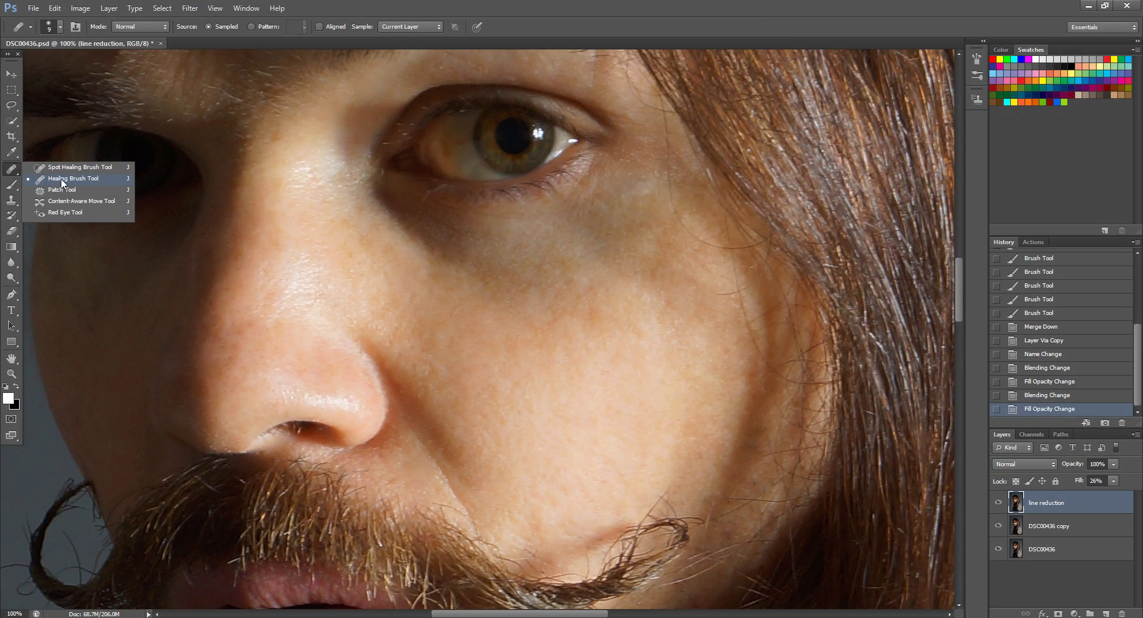
{"action": "left_click", "coordinate": [63, 190]}
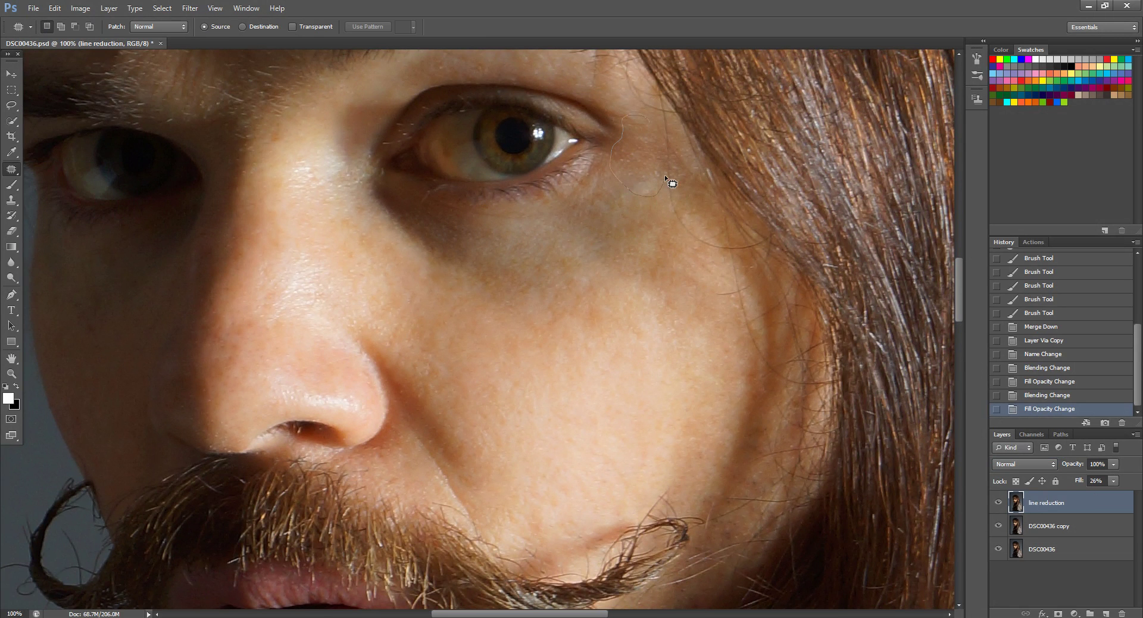
{"action": "mouse_move", "coordinate": [653, 122]}
{"action": "left_mouse_down"}
{"action": "mouse_move", "coordinate": [636, 322]}
{"action": "mouse_move", "coordinate": [648, 381]}
{"action": "left_mouse_up"}
{"action": "key", "text": "ctrl+d"}
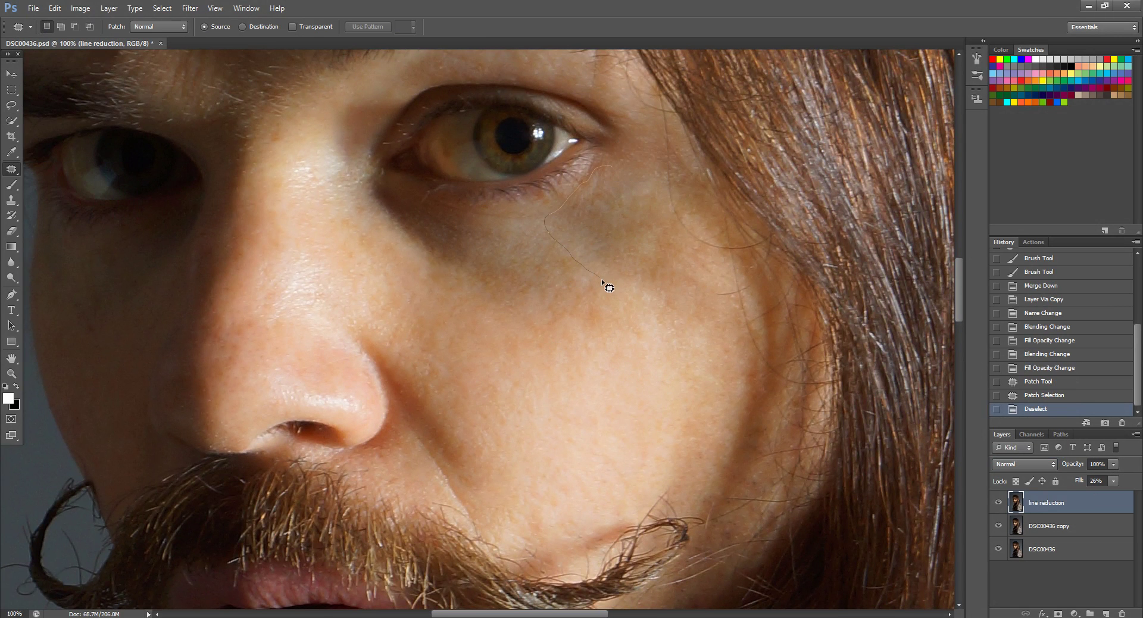
- Patch the skin under the lit eye's outer corner and the uneven upper cheek with clean skin from lower on the cheek
{"action": "mouse_move", "coordinate": [621, 187]}
{"action": "left_mouse_down"}
{"action": "mouse_move", "coordinate": [648, 309]}
{"action": "mouse_move", "coordinate": [633, 394]}
{"action": "left_mouse_up"}
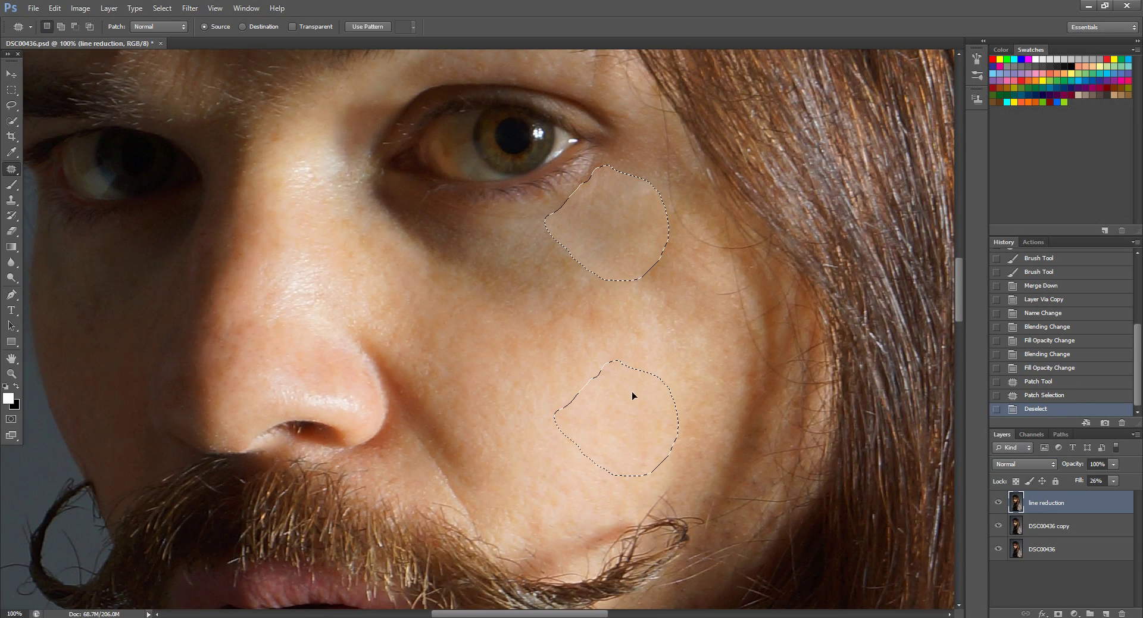
{"action": "left_click", "coordinate": [518, 241]}
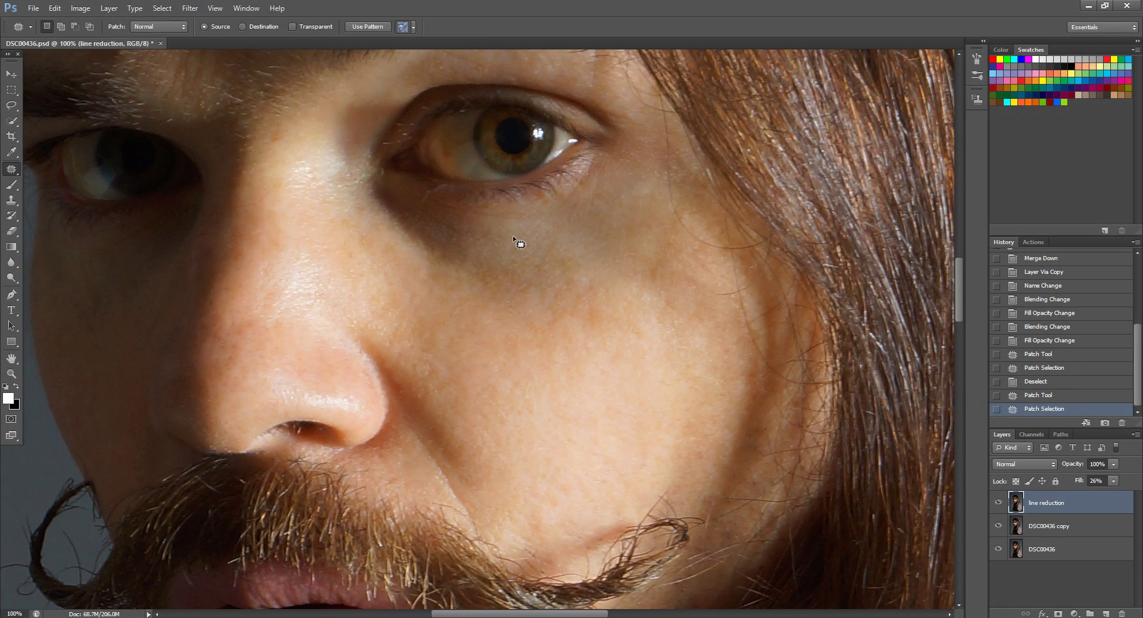
{"action": "left_click", "coordinate": [571, 232]}
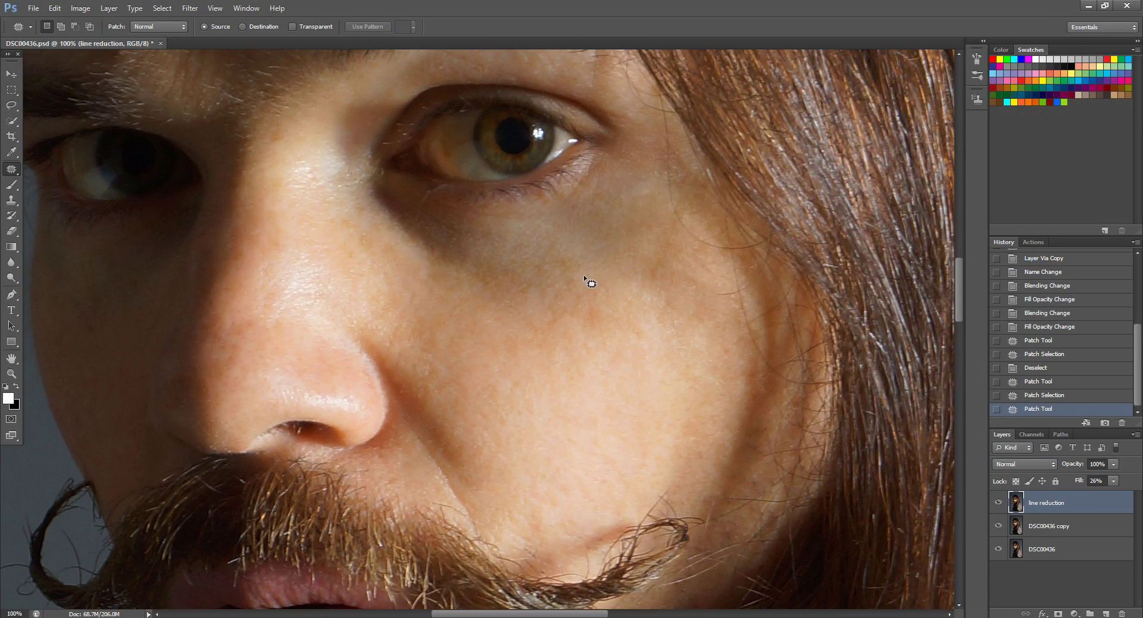
{"action": "mouse_move", "coordinate": [632, 344]}
{"action": "left_mouse_down"}
{"action": "mouse_move", "coordinate": [684, 266]}
{"action": "mouse_move", "coordinate": [638, 347]}
{"action": "left_mouse_up"}
{"action": "left_click_drag", "start_coordinate": [531, 270], "coordinate": [518, 408]}
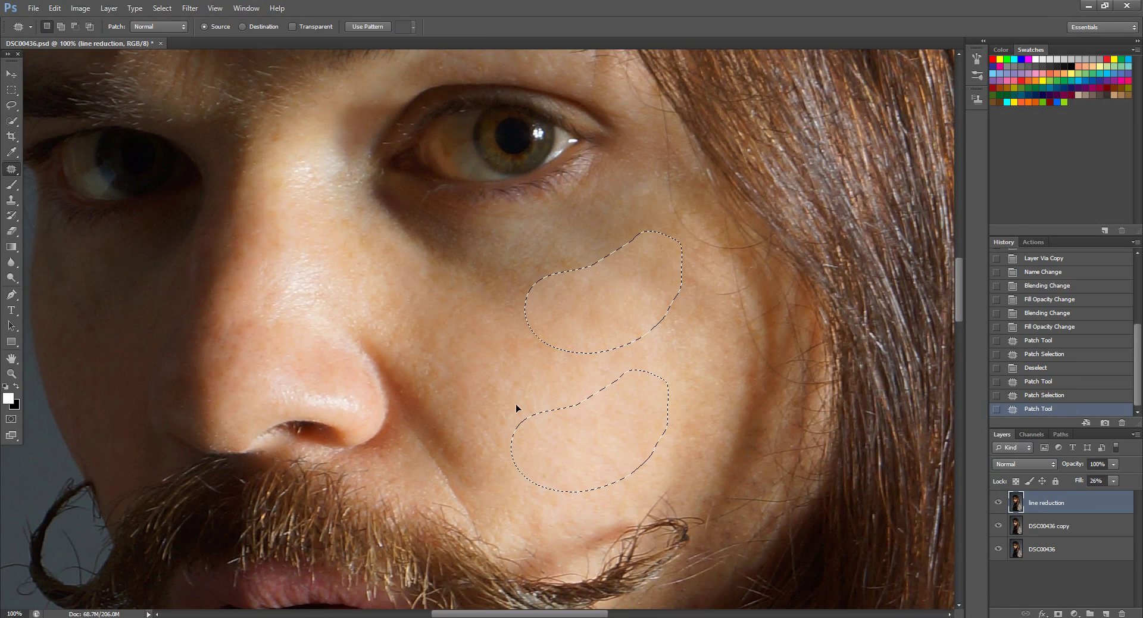
{"action": "key", "text": "ctrl+d"}
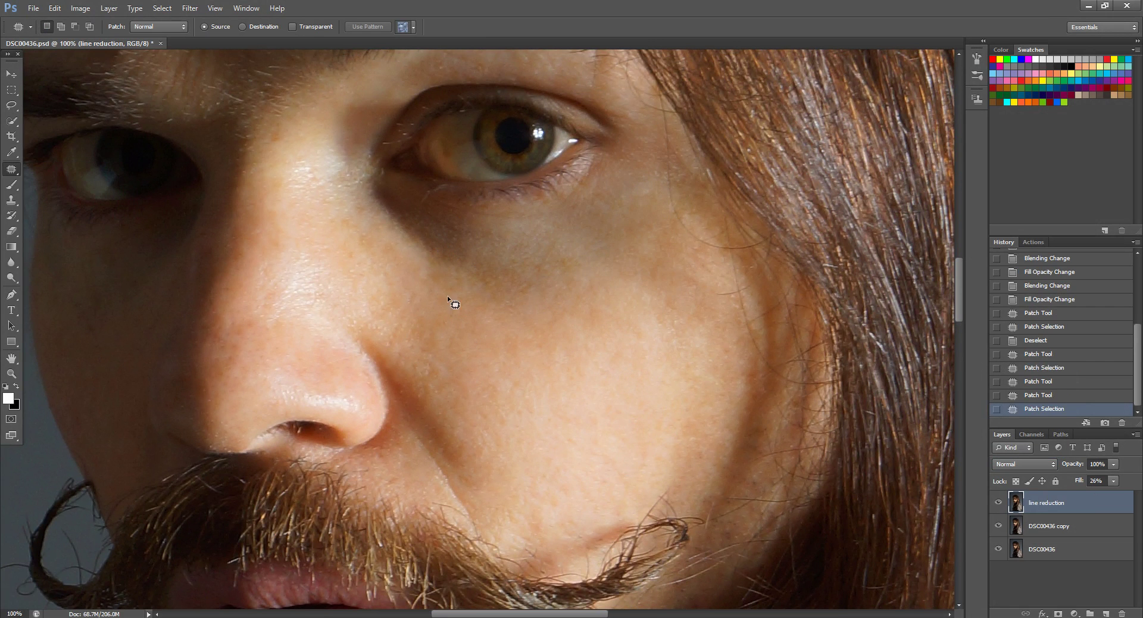
- Patch the shadowed area from the lit eye's inner corner down beside the nose with nearby cheek skin
{"action": "left_click_drag", "start_coordinate": [456, 208], "coordinate": [430, 199]}
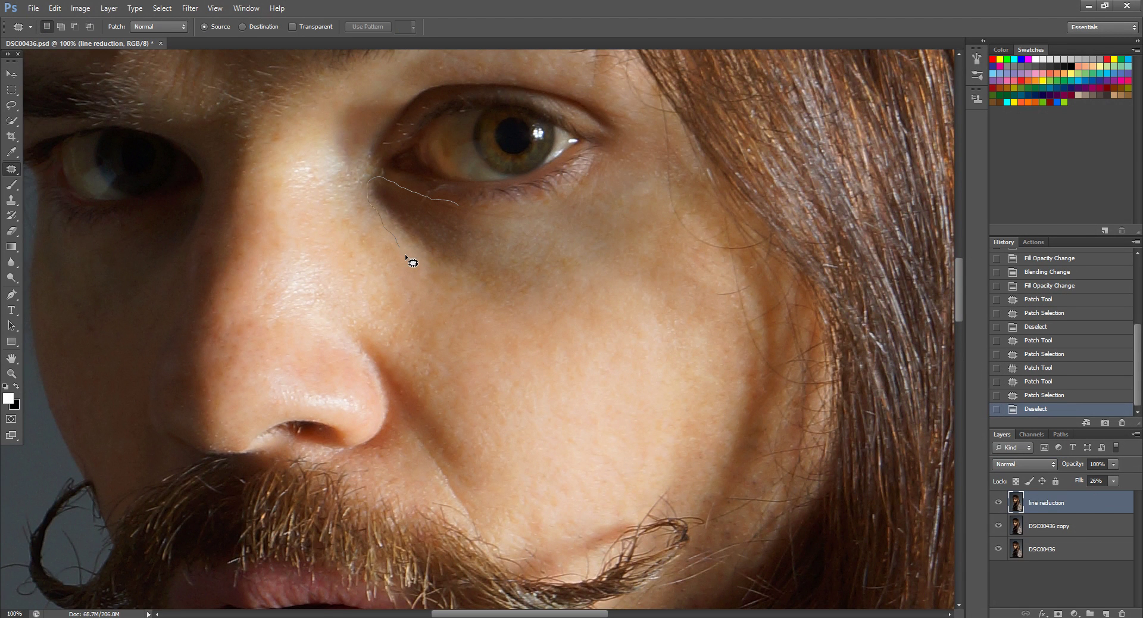
{"action": "left_click_drag", "start_coordinate": [453, 205], "coordinate": [454, 206]}
{"action": "mouse_move", "coordinate": [454, 225]}
{"action": "left_mouse_down"}
{"action": "mouse_move", "coordinate": [421, 264]}
{"action": "mouse_move", "coordinate": [402, 268]}
{"action": "mouse_move", "coordinate": [416, 288]}
{"action": "left_mouse_up"}
{"action": "left_click_drag", "start_coordinate": [486, 312], "coordinate": [502, 344]}
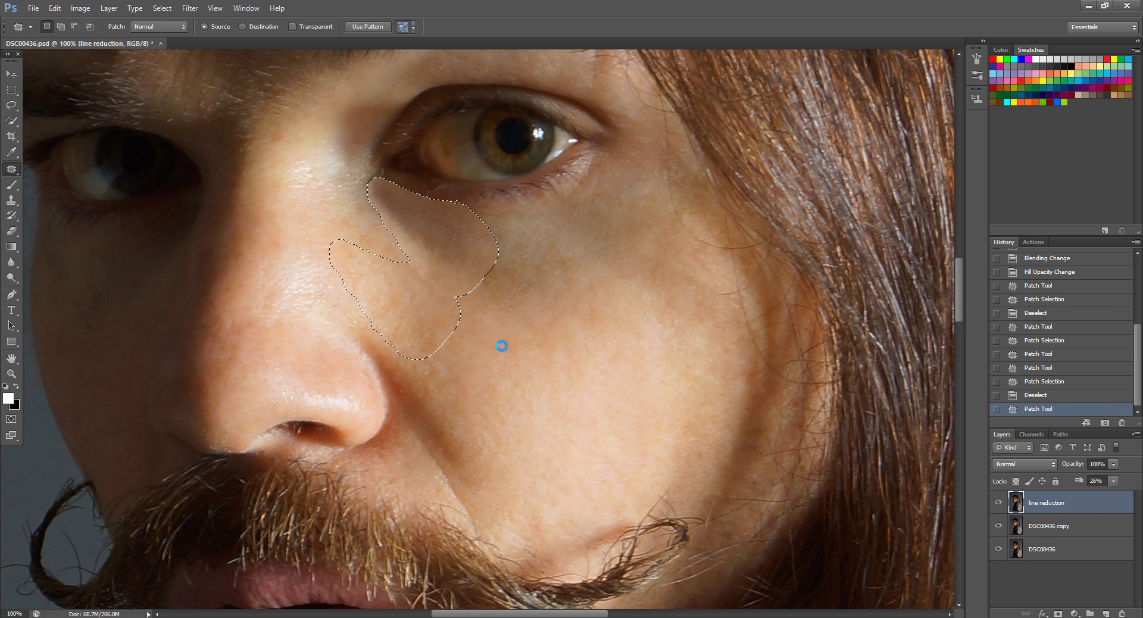
{"action": "key", "text": "ctrl+d"}
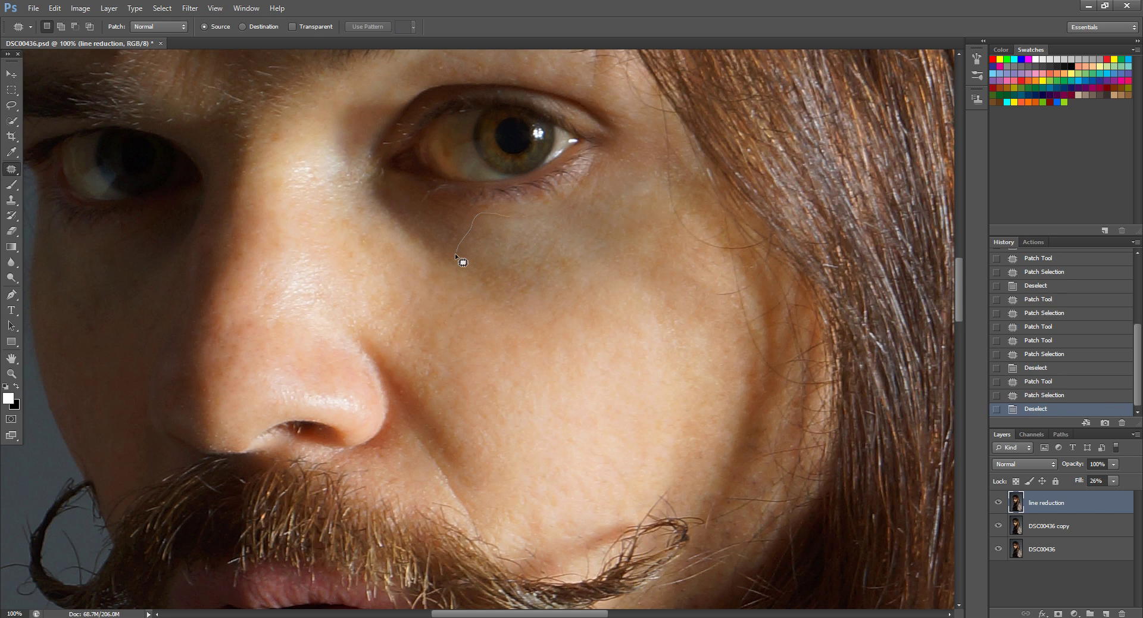
- Patch the dark skin below the middle of the lit eye with cheek skin, and compare with the line reduction layer hidden
{"action": "mouse_move", "coordinate": [455, 254]}
{"action": "left_mouse_down"}
{"action": "mouse_move", "coordinate": [536, 319]}
{"action": "mouse_move", "coordinate": [561, 238]}
{"action": "mouse_move", "coordinate": [507, 212]}
{"action": "mouse_move", "coordinate": [558, 400]}
{"action": "left_mouse_up"}
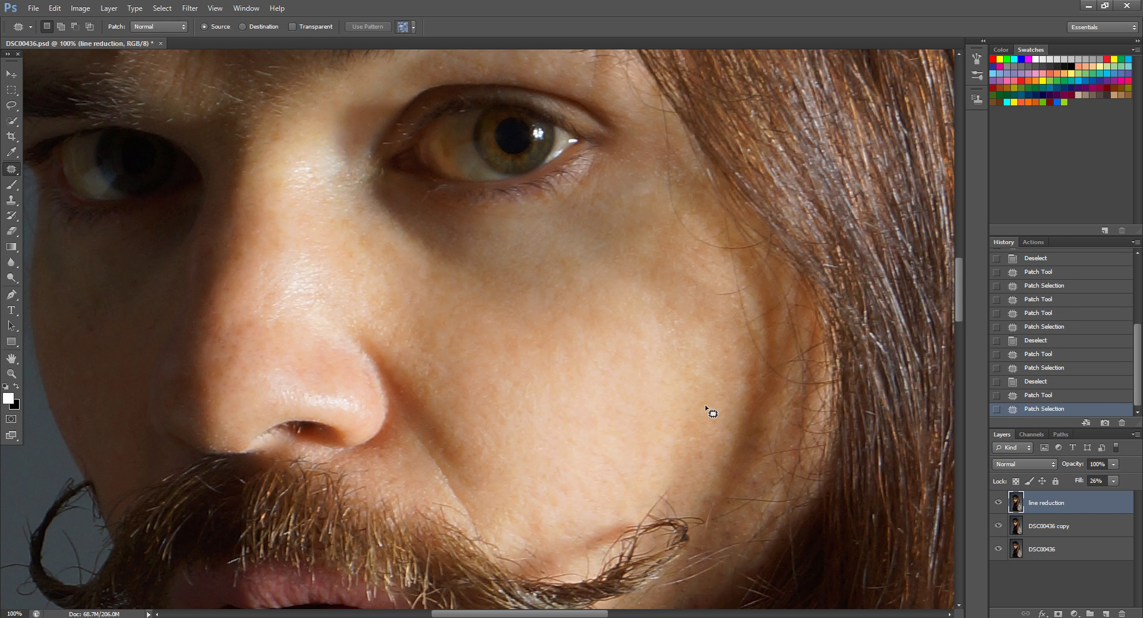
{"action": "key", "text": "ctrl+d"}
{"action": "left_click", "coordinate": [999, 504]}
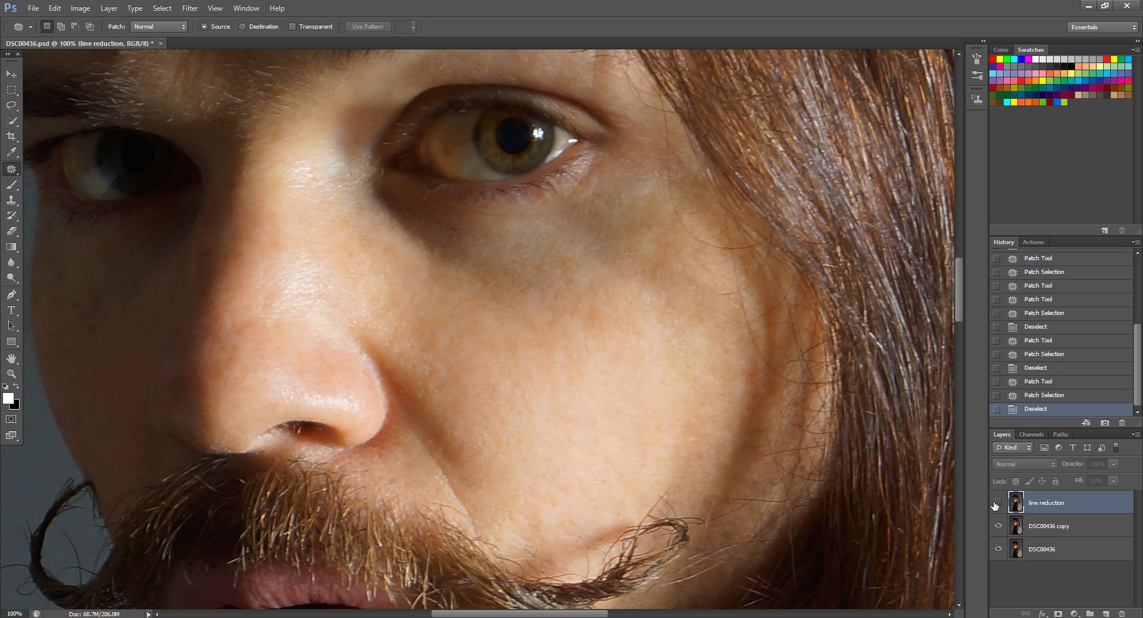
{"action": "left_click", "coordinate": [999, 503]}
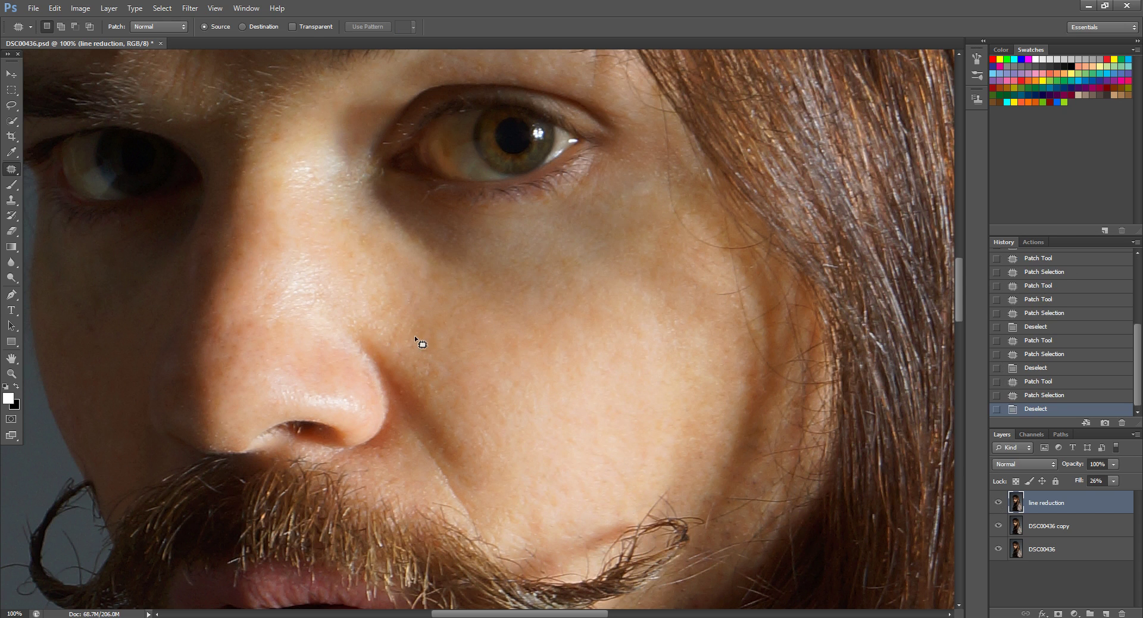
- Patch the upper part of the crease beside the lit nostril with smoother cheek skin
{"action": "mouse_move", "coordinate": [398, 305]}
{"action": "left_mouse_down"}
{"action": "mouse_move", "coordinate": [420, 394]}
{"action": "mouse_move", "coordinate": [397, 297]}
{"action": "left_mouse_up"}
{"action": "left_click_drag", "start_coordinate": [539, 356], "coordinate": [533, 360]}
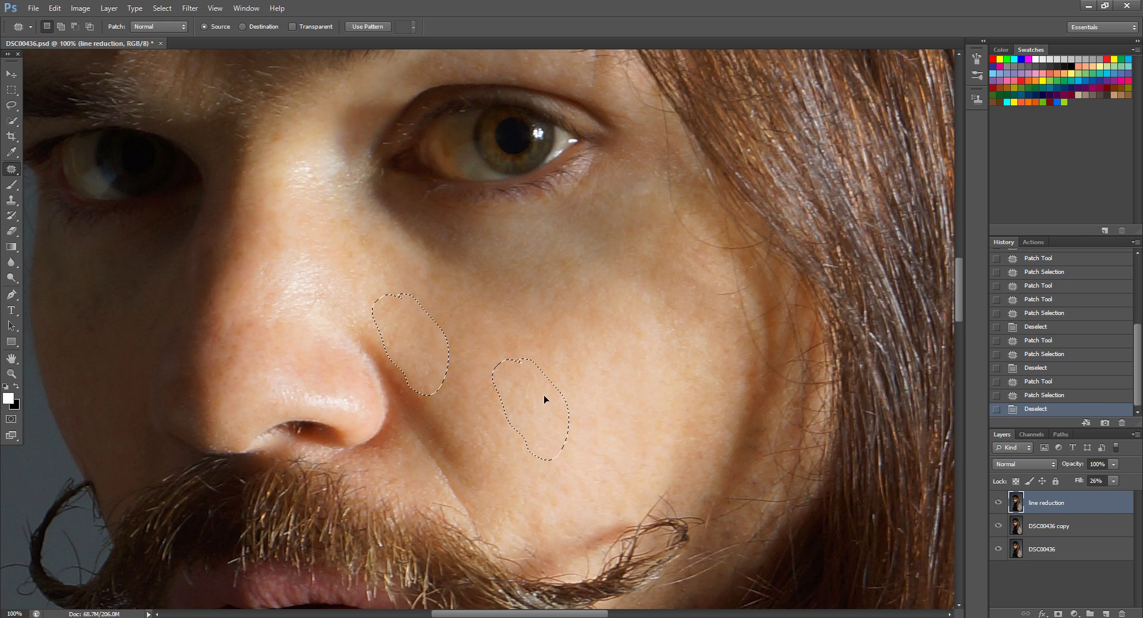
{"action": "key", "text": "ctrl+d"}
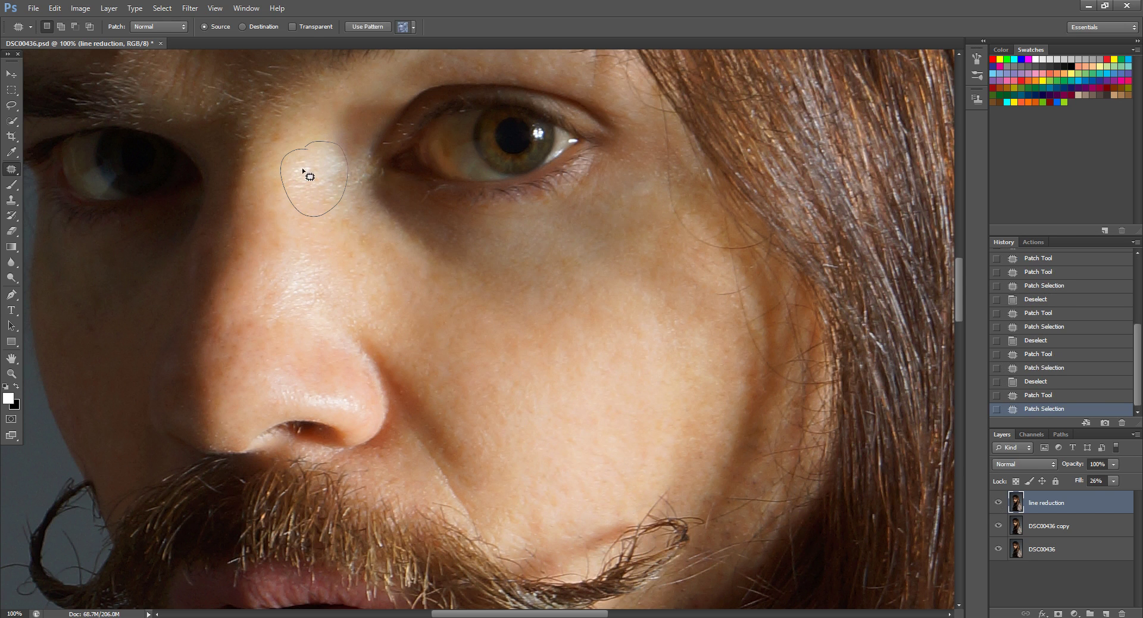
- Patch the shiny highlights on the nose bridge and just below it with even-toned cheek skin
{"action": "left_click_drag", "start_coordinate": [302, 168], "coordinate": [300, 182]}
{"action": "mouse_move", "coordinate": [323, 188]}
{"action": "left_mouse_down"}
{"action": "mouse_move", "coordinate": [526, 385]}
{"action": "mouse_move", "coordinate": [583, 423]}
{"action": "left_mouse_up"}
{"action": "mouse_move", "coordinate": [288, 238]}
{"action": "left_mouse_down"}
{"action": "mouse_move", "coordinate": [254, 273]}
{"action": "mouse_move", "coordinate": [285, 240]}
{"action": "mouse_move", "coordinate": [600, 366]}
{"action": "left_mouse_up"}
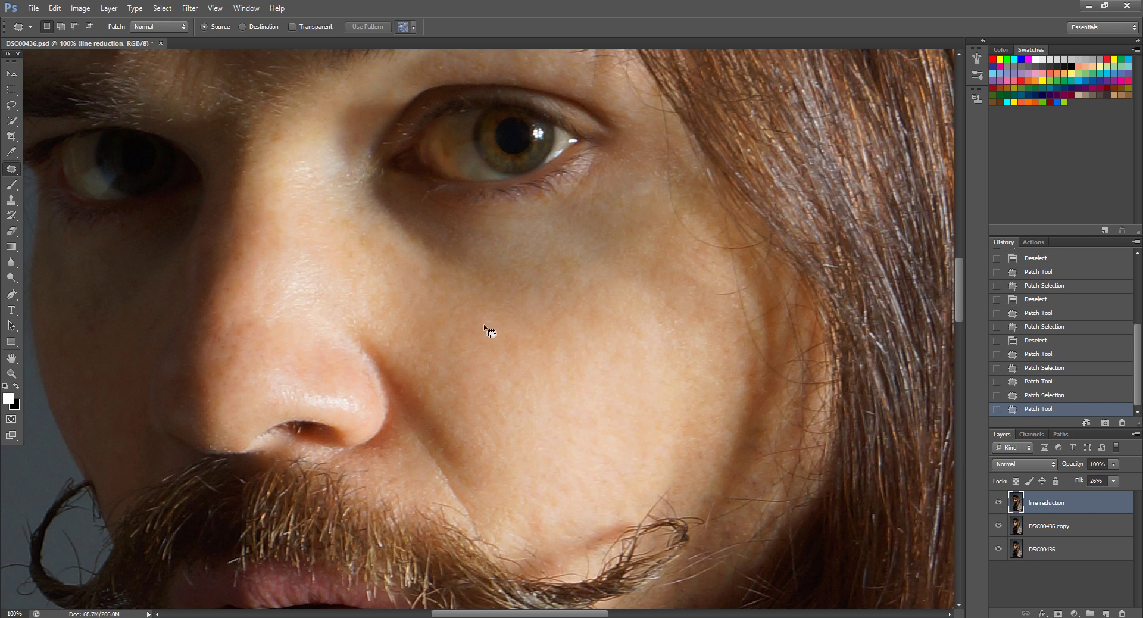
{"action": "key", "text": "ctrl+d"}
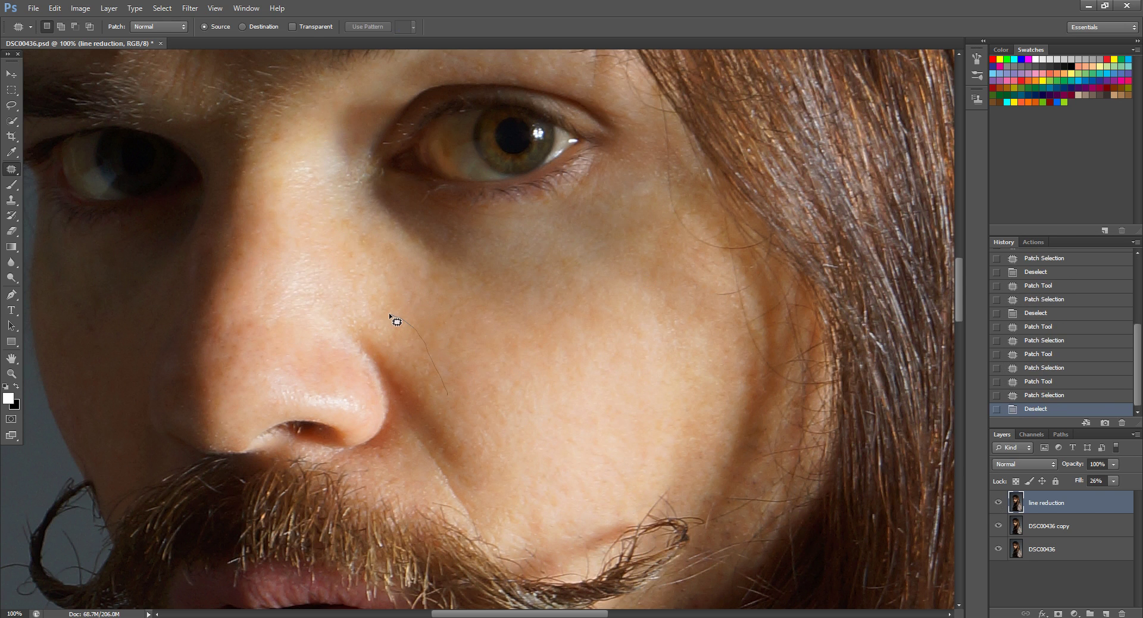
- Patch the crease running from the lit nostril toward the mustache with cheek skin, and compare with the line reduction layer hidden
{"action": "mouse_move", "coordinate": [362, 335]}
{"action": "left_mouse_down"}
{"action": "mouse_move", "coordinate": [413, 462]}
{"action": "mouse_move", "coordinate": [448, 509]}
{"action": "mouse_move", "coordinate": [472, 516]}
{"action": "mouse_move", "coordinate": [481, 461]}
{"action": "mouse_move", "coordinate": [464, 414]}
{"action": "left_mouse_up"}
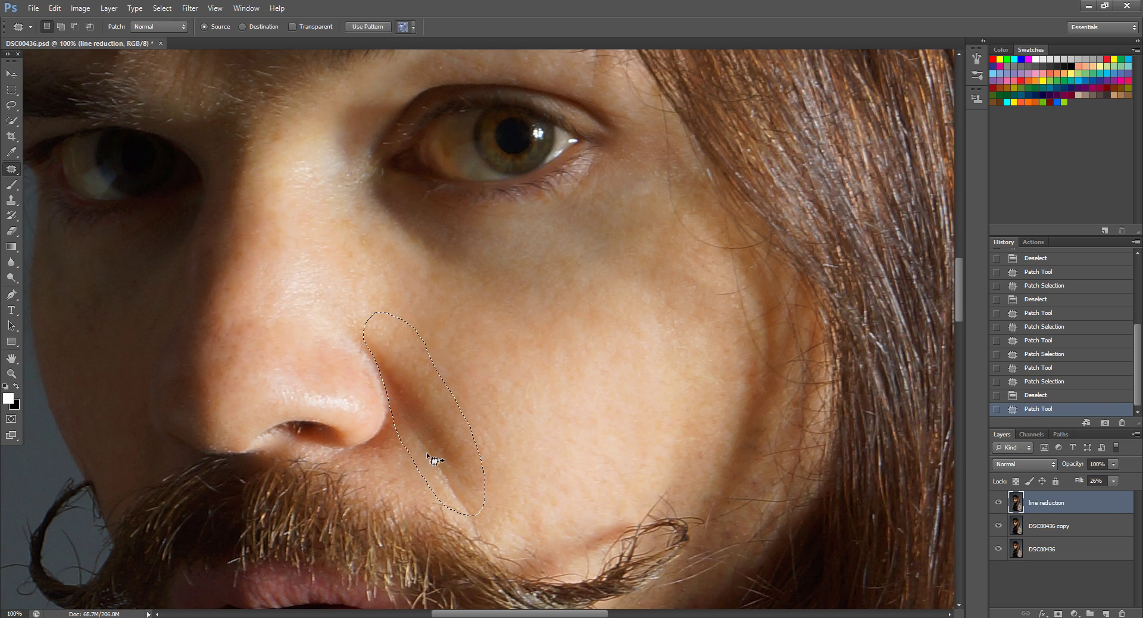
{"action": "left_click", "coordinate": [75, 26]}
{"action": "left_click_drag", "start_coordinate": [434, 503], "coordinate": [479, 513]}
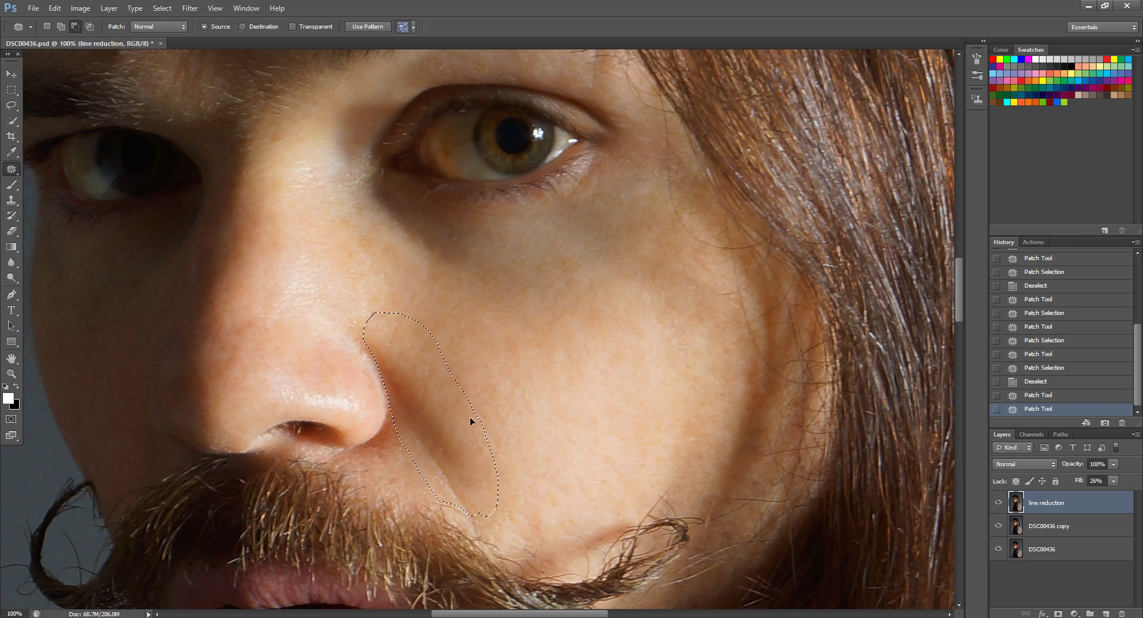
{"action": "left_click_drag", "start_coordinate": [470, 417], "coordinate": [566, 412]}
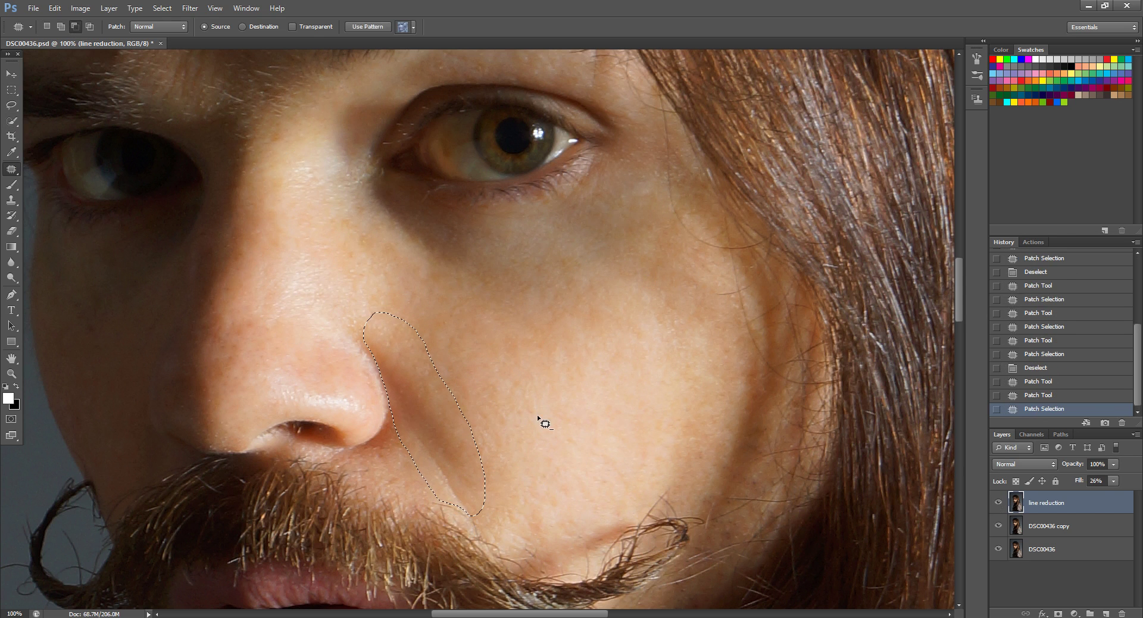
{"action": "left_click", "coordinate": [48, 29]}
{"action": "left_click", "coordinate": [508, 295]}
{"action": "left_click", "coordinate": [573, 232]}
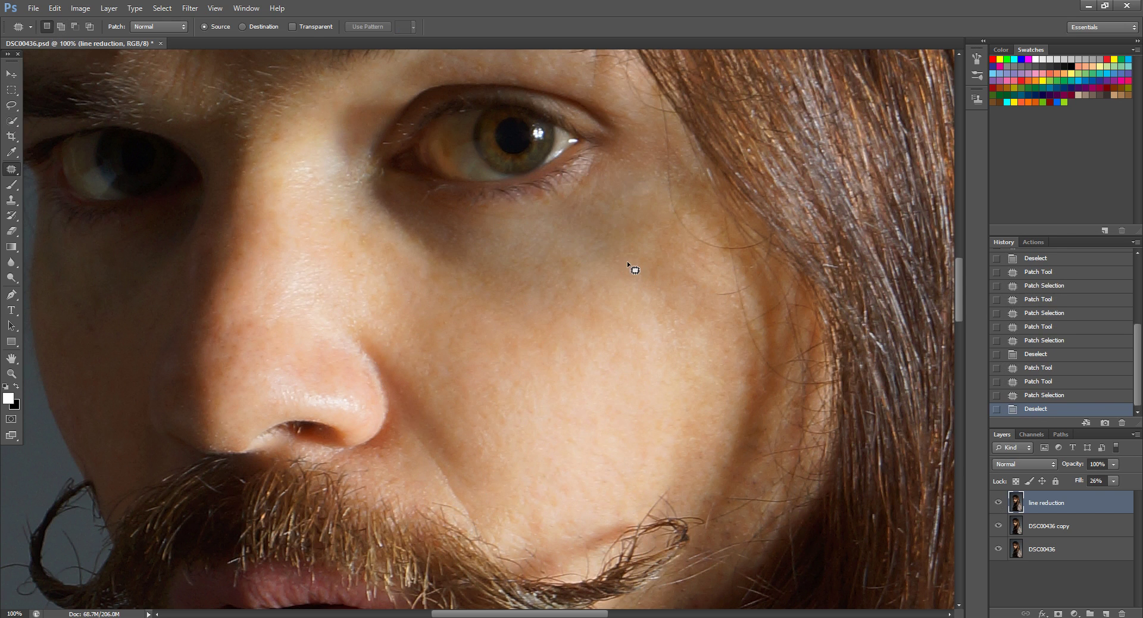
{"action": "left_click", "coordinate": [999, 503]}
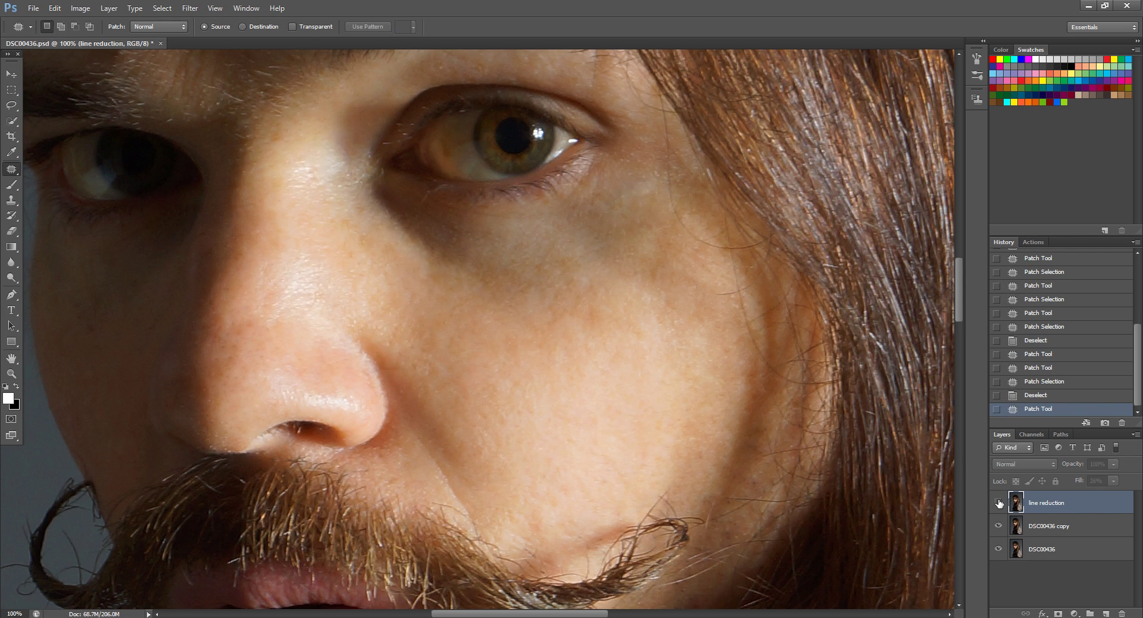
{"action": "left_click", "coordinate": [1000, 503]}
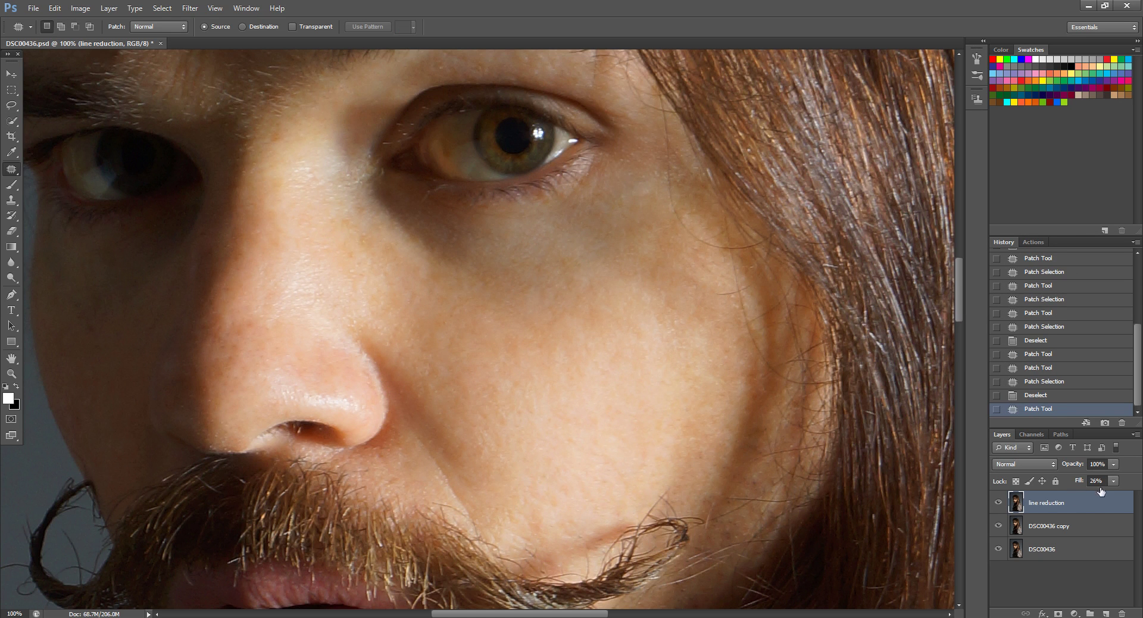
- Patch the small spot at the top of the nose bridge, between the eyebrows, with adjacent skin
{"action": "left_click_drag", "start_coordinate": [347, 180], "coordinate": [481, 429]}
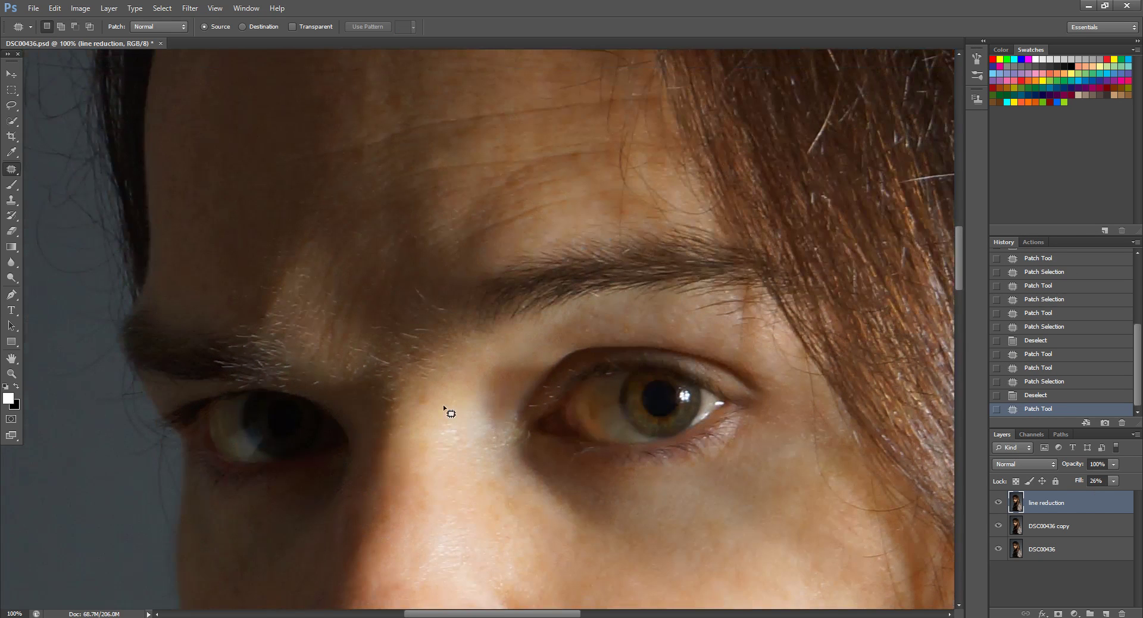
{"action": "left_click_drag", "start_coordinate": [436, 394], "coordinate": [462, 400]}
{"action": "key", "text": "ctrl+d"}
- Patch the faint upper forehead line and the long wrinkle below it with smoother skin from higher on the forehead
{"action": "left_click_drag", "start_coordinate": [397, 238], "coordinate": [419, 382]}
{"action": "mouse_move", "coordinate": [337, 204]}
{"action": "left_mouse_down"}
{"action": "mouse_move", "coordinate": [303, 211]}
{"action": "mouse_move", "coordinate": [388, 225]}
{"action": "left_mouse_up"}
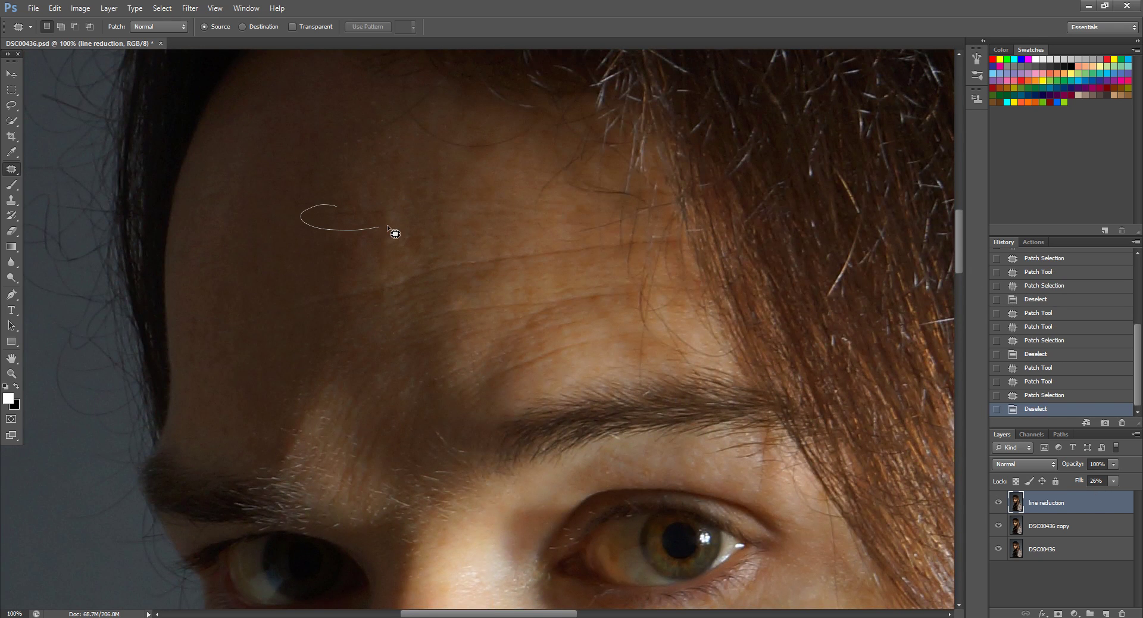
{"action": "left_click_drag", "start_coordinate": [483, 188], "coordinate": [344, 198]}
{"action": "left_click_drag", "start_coordinate": [441, 203], "coordinate": [421, 178]}
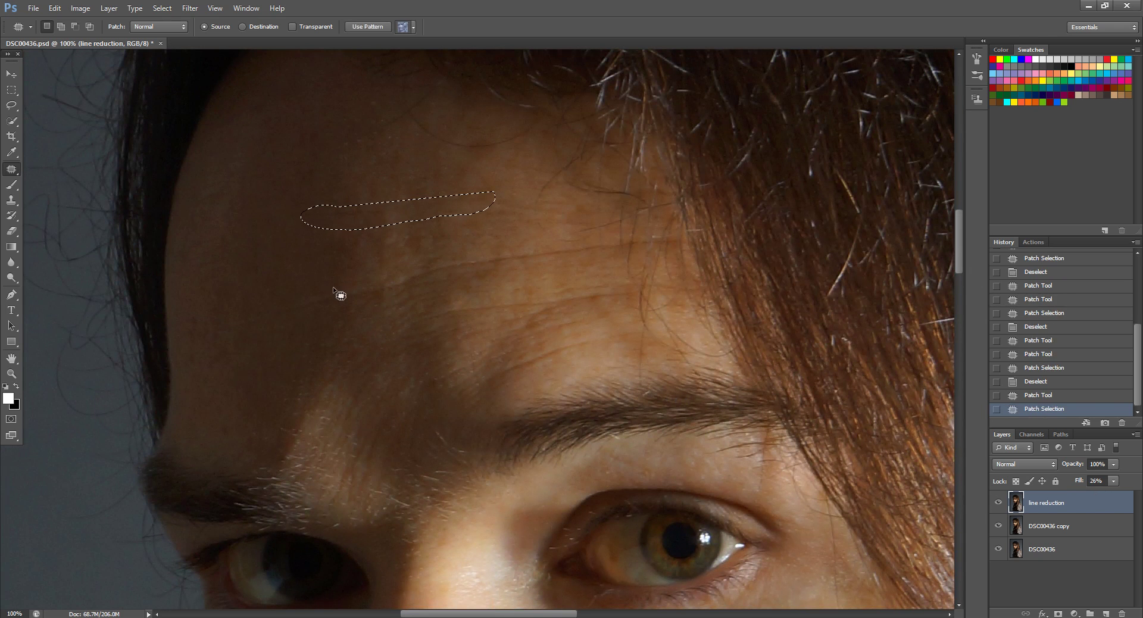
{"action": "mouse_move", "coordinate": [335, 288]}
{"action": "left_mouse_down"}
{"action": "mouse_move", "coordinate": [373, 305]}
{"action": "mouse_move", "coordinate": [590, 255]}
{"action": "mouse_move", "coordinate": [578, 244]}
{"action": "mouse_move", "coordinate": [517, 247]}
{"action": "mouse_move", "coordinate": [396, 271]}
{"action": "mouse_move", "coordinate": [344, 211]}
{"action": "left_mouse_up"}
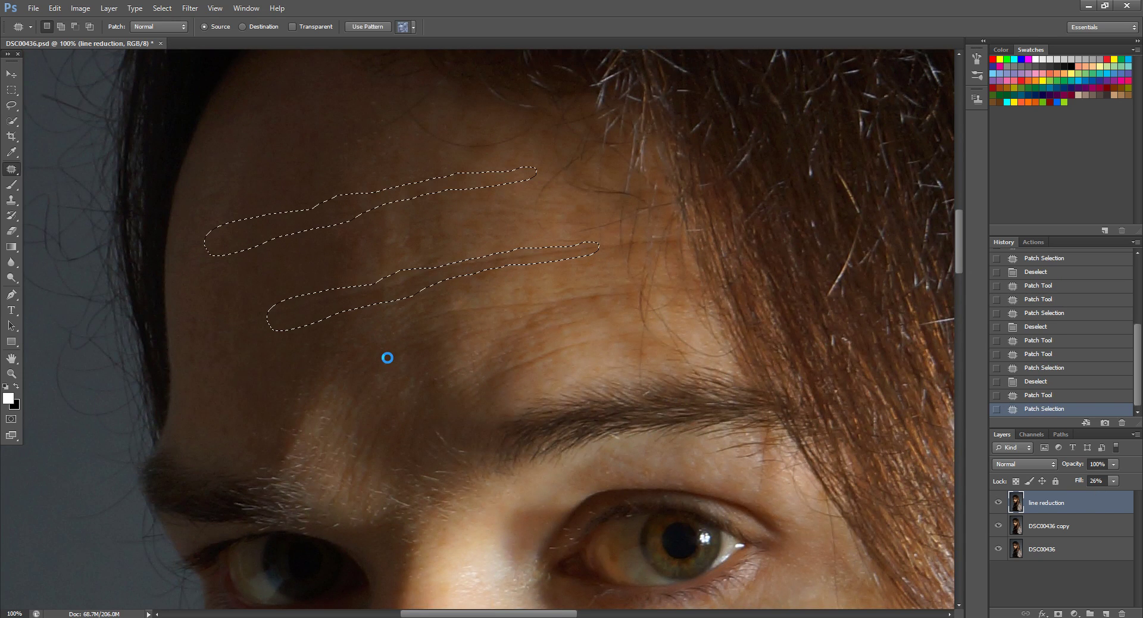
{"action": "left_click", "coordinate": [474, 332]}
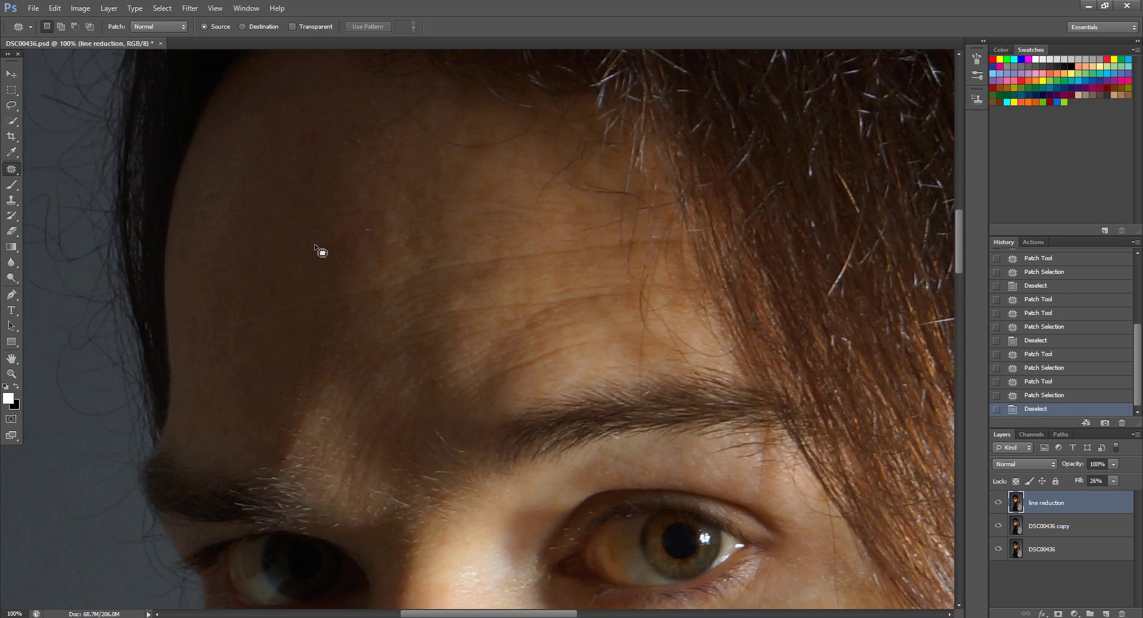
- Patch the strip across the middle of the forehead and the wrinkles above the lit eyebrow with smooth upper forehead skin
{"action": "mouse_move", "coordinate": [322, 253]}
{"action": "left_mouse_down"}
{"action": "mouse_move", "coordinate": [444, 233]}
{"action": "mouse_move", "coordinate": [313, 262]}
{"action": "left_mouse_up"}
{"action": "left_click_drag", "start_coordinate": [235, 192], "coordinate": [250, 205]}
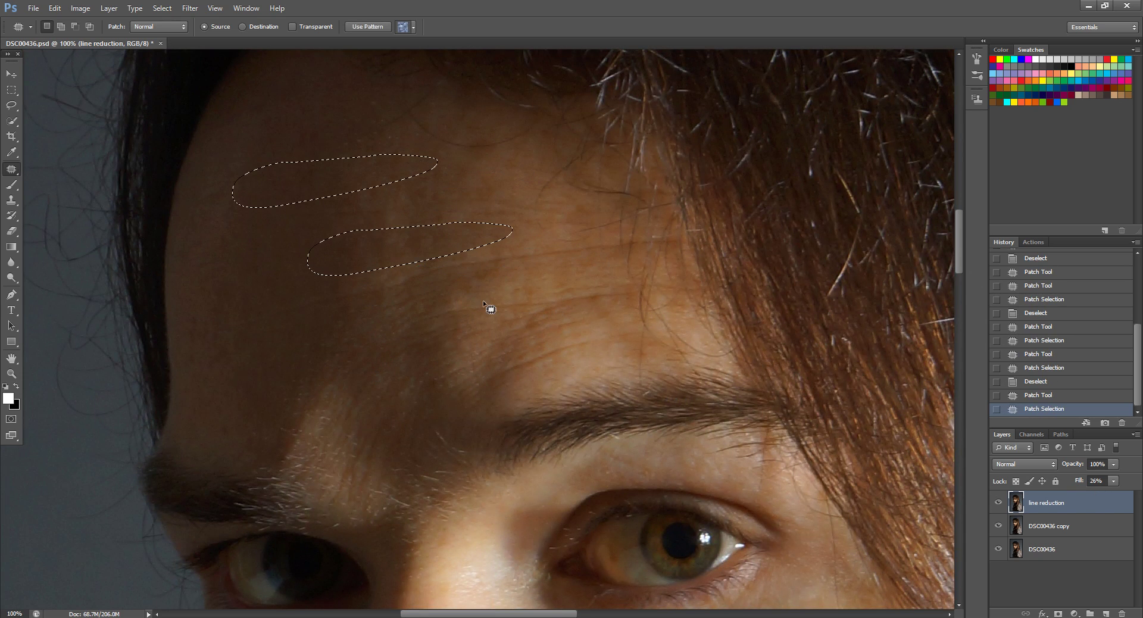
{"action": "mouse_move", "coordinate": [500, 285]}
{"action": "left_mouse_down"}
{"action": "mouse_move", "coordinate": [426, 316]}
{"action": "mouse_move", "coordinate": [526, 320]}
{"action": "mouse_move", "coordinate": [555, 339]}
{"action": "mouse_move", "coordinate": [608, 324]}
{"action": "mouse_move", "coordinate": [613, 287]}
{"action": "mouse_move", "coordinate": [573, 282]}
{"action": "left_mouse_up"}
{"action": "mouse_move", "coordinate": [565, 287]}
{"action": "left_mouse_down"}
{"action": "mouse_move", "coordinate": [411, 216]}
{"action": "mouse_move", "coordinate": [377, 177]}
{"action": "left_mouse_up"}
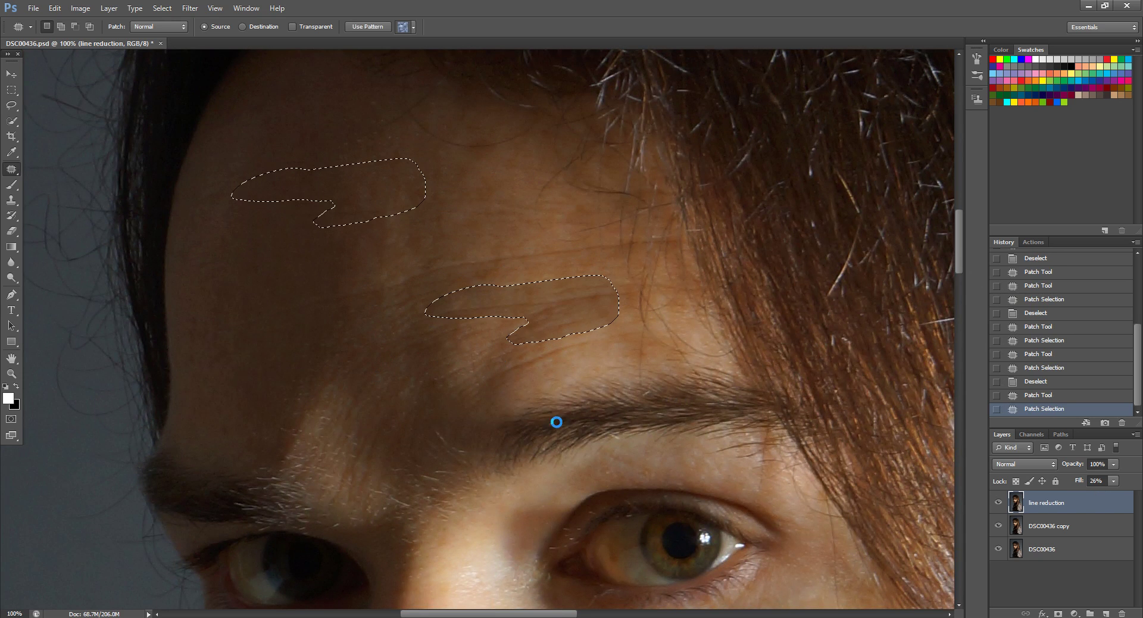
{"action": "key", "text": "ctrl+d"}
- Patch the shadowed lower forehead and the frown area above the inner eyebrows with smooth skin from higher up
{"action": "mouse_move", "coordinate": [513, 314]}
{"action": "left_mouse_down"}
{"action": "mouse_move", "coordinate": [455, 337]}
{"action": "mouse_move", "coordinate": [451, 380]}
{"action": "mouse_move", "coordinate": [574, 369]}
{"action": "mouse_move", "coordinate": [616, 345]}
{"action": "mouse_move", "coordinate": [548, 324]}
{"action": "mouse_move", "coordinate": [437, 200]}
{"action": "mouse_move", "coordinate": [435, 177]}
{"action": "mouse_move", "coordinate": [390, 294]}
{"action": "mouse_move", "coordinate": [318, 353]}
{"action": "mouse_move", "coordinate": [334, 416]}
{"action": "mouse_move", "coordinate": [432, 409]}
{"action": "mouse_move", "coordinate": [397, 298]}
{"action": "left_mouse_up"}
{"action": "mouse_move", "coordinate": [404, 358]}
{"action": "left_mouse_down"}
{"action": "mouse_move", "coordinate": [373, 244]}
{"action": "mouse_move", "coordinate": [332, 179]}
{"action": "mouse_move", "coordinate": [325, 217]}
{"action": "left_mouse_up"}
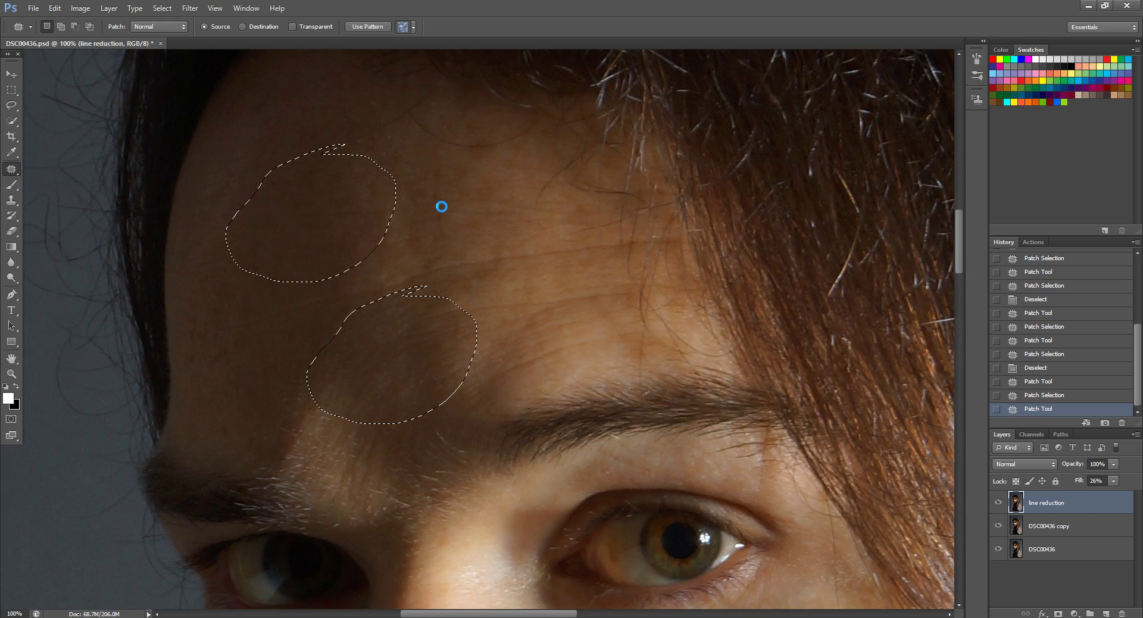
{"action": "key", "text": "ctrl+d"}
{"action": "left_click_drag", "start_coordinate": [459, 395], "coordinate": [484, 202]}
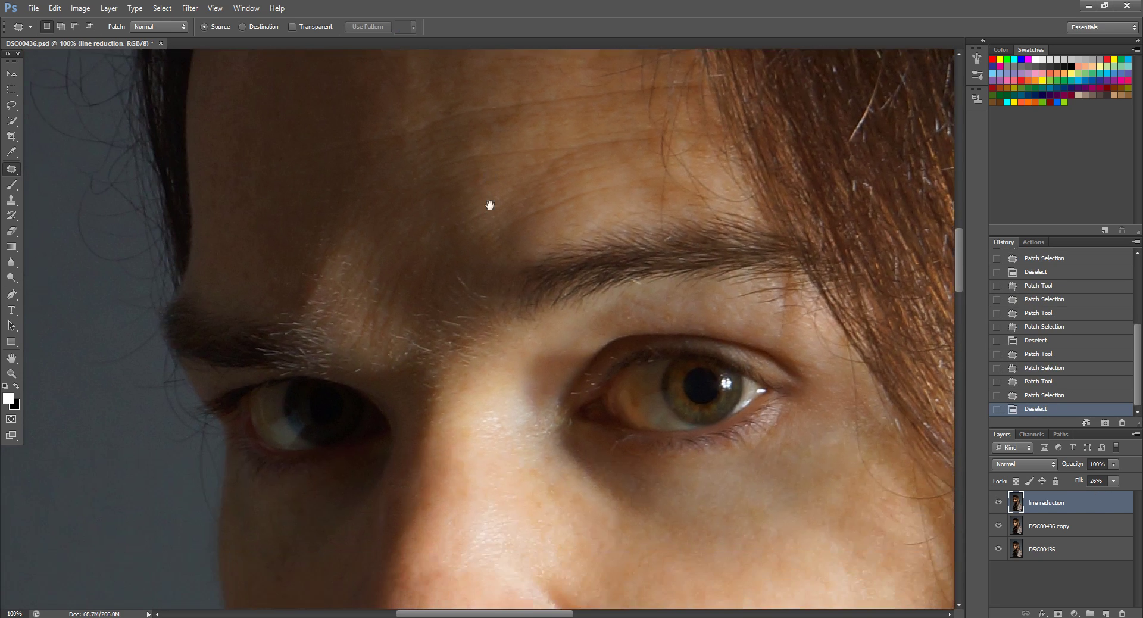
{"action": "mouse_move", "coordinate": [390, 239]}
{"action": "left_mouse_down"}
{"action": "mouse_move", "coordinate": [319, 248]}
{"action": "mouse_move", "coordinate": [335, 310]}
{"action": "mouse_move", "coordinate": [426, 287]}
{"action": "mouse_move", "coordinate": [400, 243]}
{"action": "left_mouse_up"}
{"action": "left_click_drag", "start_coordinate": [392, 280], "coordinate": [356, 109]}
{"action": "key", "text": "ctrl+d"}
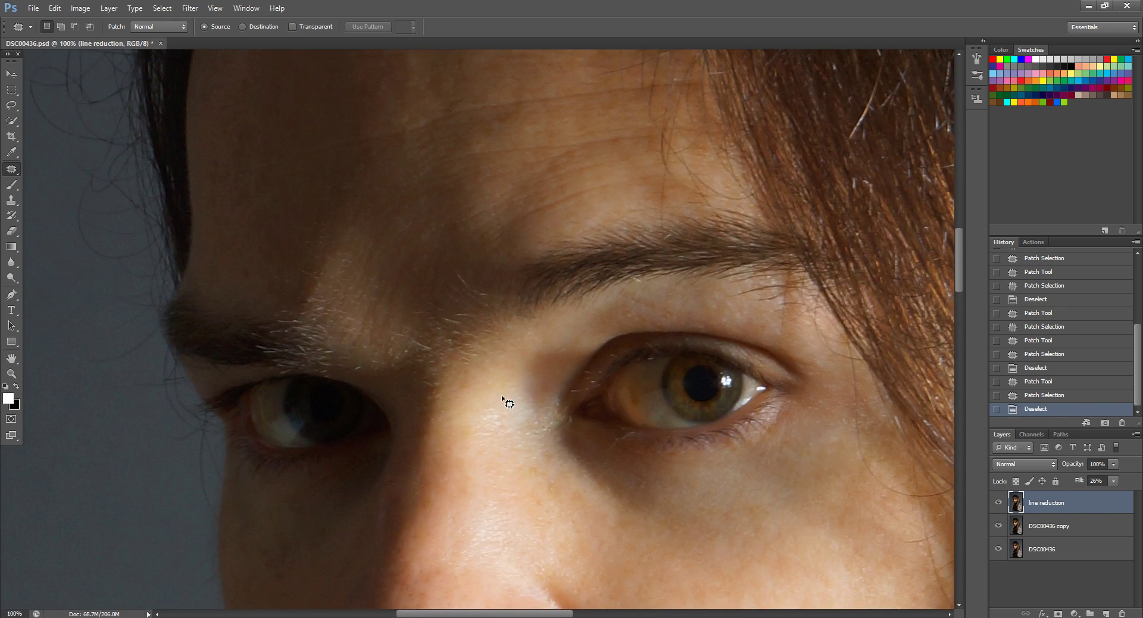
- Patch the remaining lines at the center of the forehead with smooth skin from its shaded side
{"action": "scroll", "coordinate": [509, 238], "scroll_direction": "up", "scroll_amount": 4}
{"action": "mouse_move", "coordinate": [420, 119]}
{"action": "left_mouse_down"}
{"action": "mouse_move", "coordinate": [450, 141]}
{"action": "mouse_move", "coordinate": [433, 123]}
{"action": "left_mouse_up"}
{"action": "left_click_drag", "start_coordinate": [430, 169], "coordinate": [335, 188]}
{"action": "left_click_drag", "start_coordinate": [420, 249], "coordinate": [267, 188]}
{"action": "key", "text": "ctrl+d"}
{"action": "key", "text": "ctrl+d"}
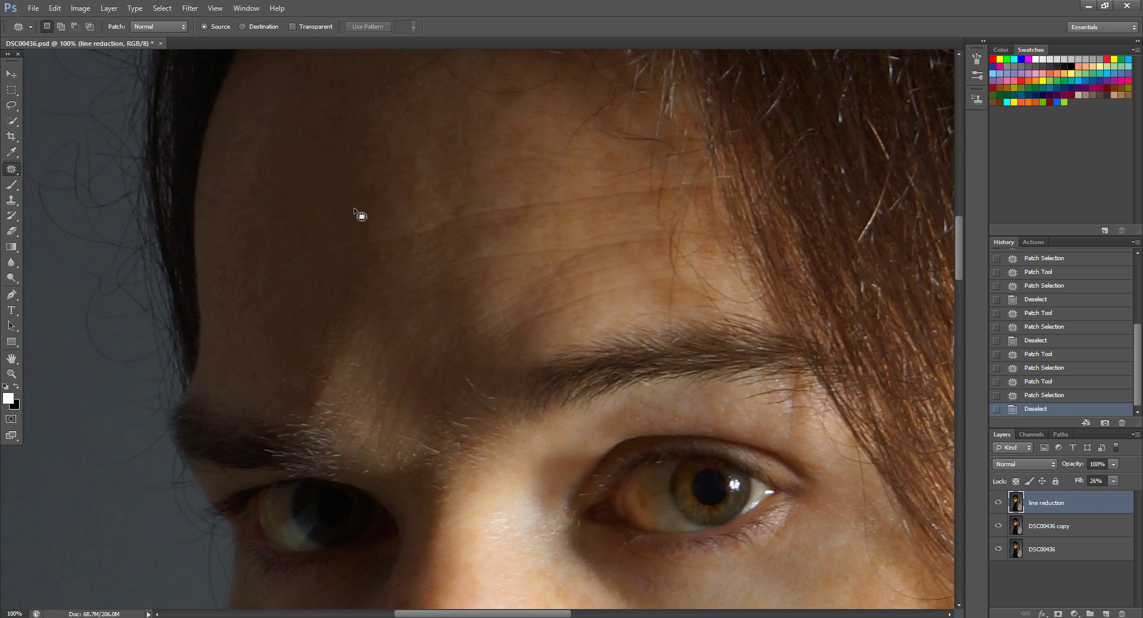
- Examine the retouched face from a distance and close up around the mouth, nose and shaded cheek
{"action": "key", "text": "ctrl+minus"}
{"action": "key", "text": "ctrl+minus"}
{"action": "key", "text": "ctrl+minus"}
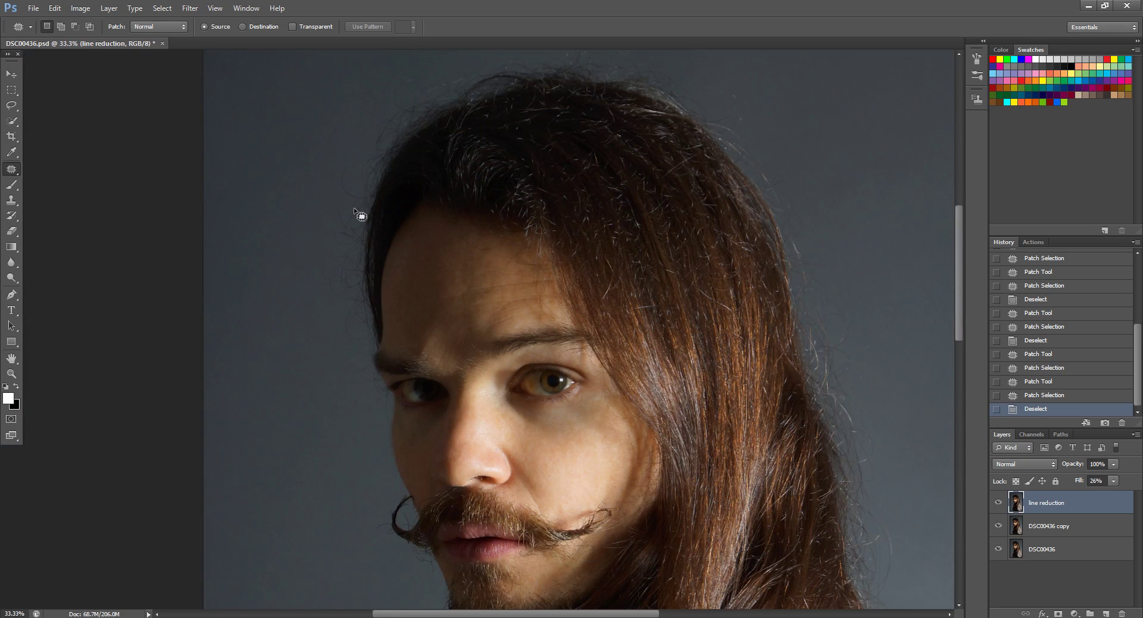
{"action": "left_click_drag", "start_coordinate": [490, 403], "coordinate": [547, 241]}
{"action": "key", "text": "ctrl+plus"}
{"action": "key", "text": "ctrl+plus"}
{"action": "key", "text": "ctrl+plus"}
{"action": "key", "text": "ctrl+plus"}
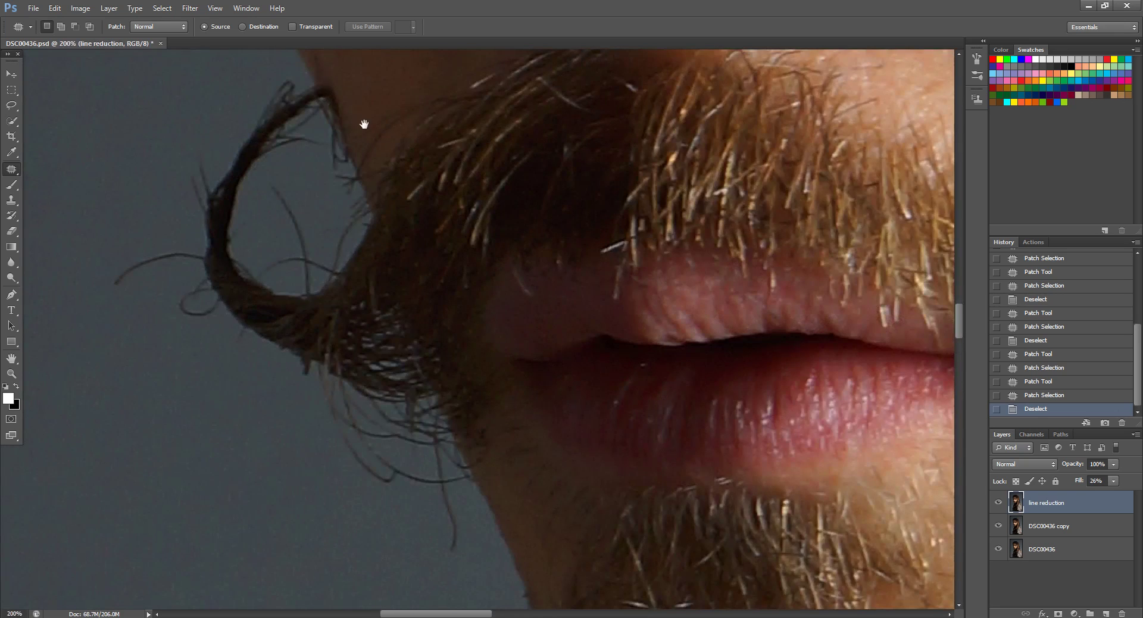
{"action": "left_click_drag", "start_coordinate": [364, 120], "coordinate": [372, 524]}
{"action": "left_click_drag", "start_coordinate": [429, 292], "coordinate": [399, 441]}
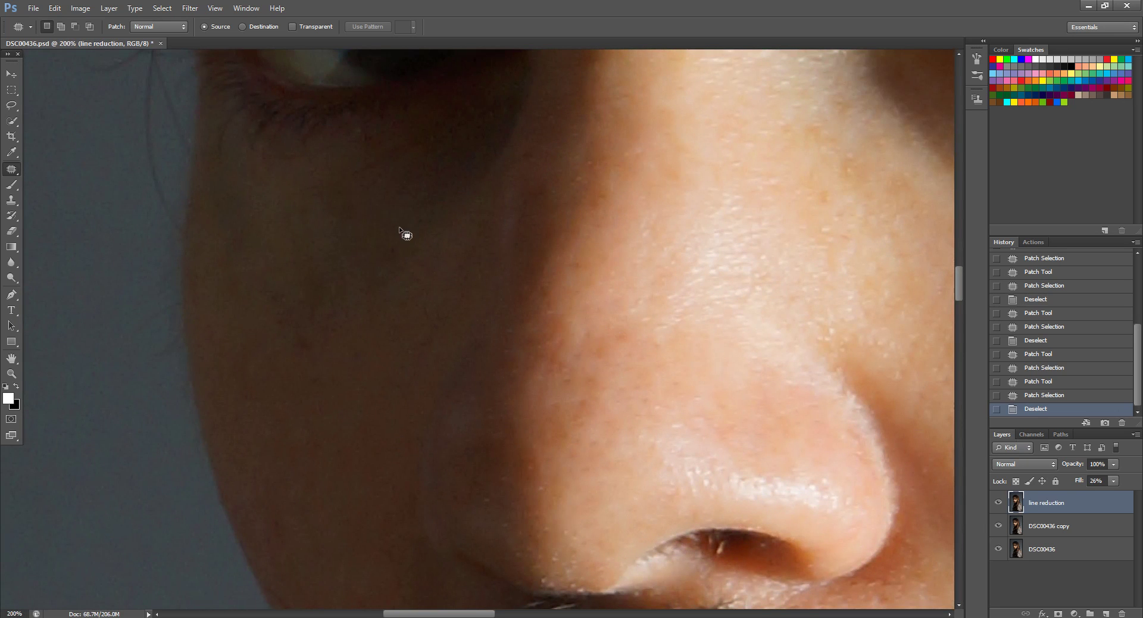
{"action": "key", "text": "ctrl+minus"}
{"action": "key", "text": "ctrl+minus"}
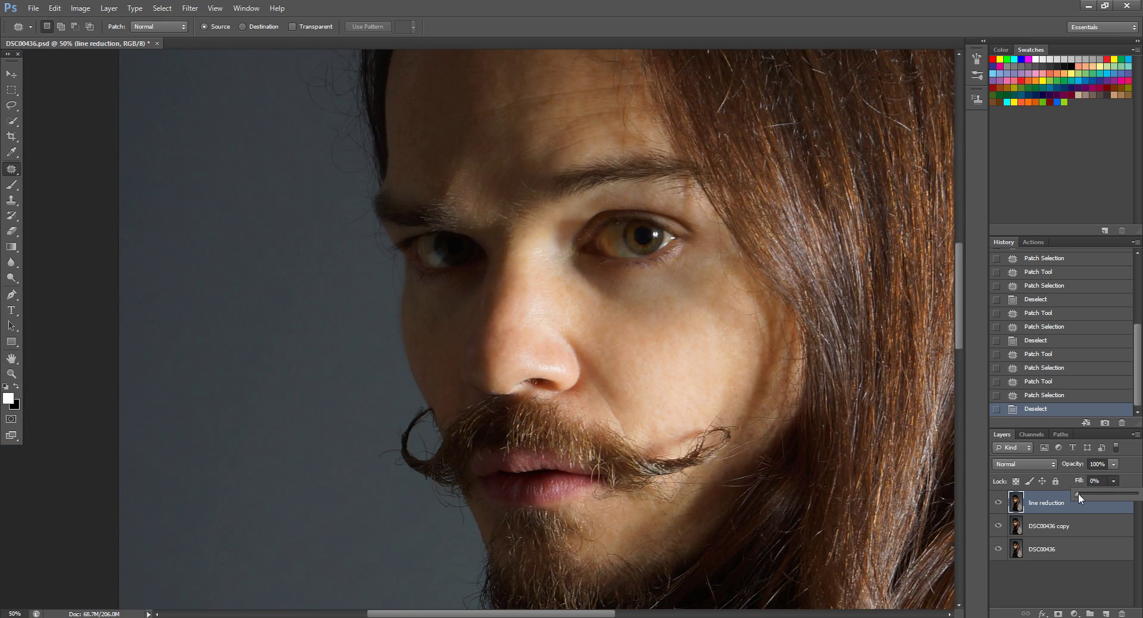
- Set the line reduction layer's fill to 31% and merge it down into DSC00436 copy
{"action": "left_click_drag", "start_coordinate": [1078, 493], "coordinate": [1074, 494]}
{"action": "left_click_drag", "start_coordinate": [1095, 498], "coordinate": [1095, 498]}
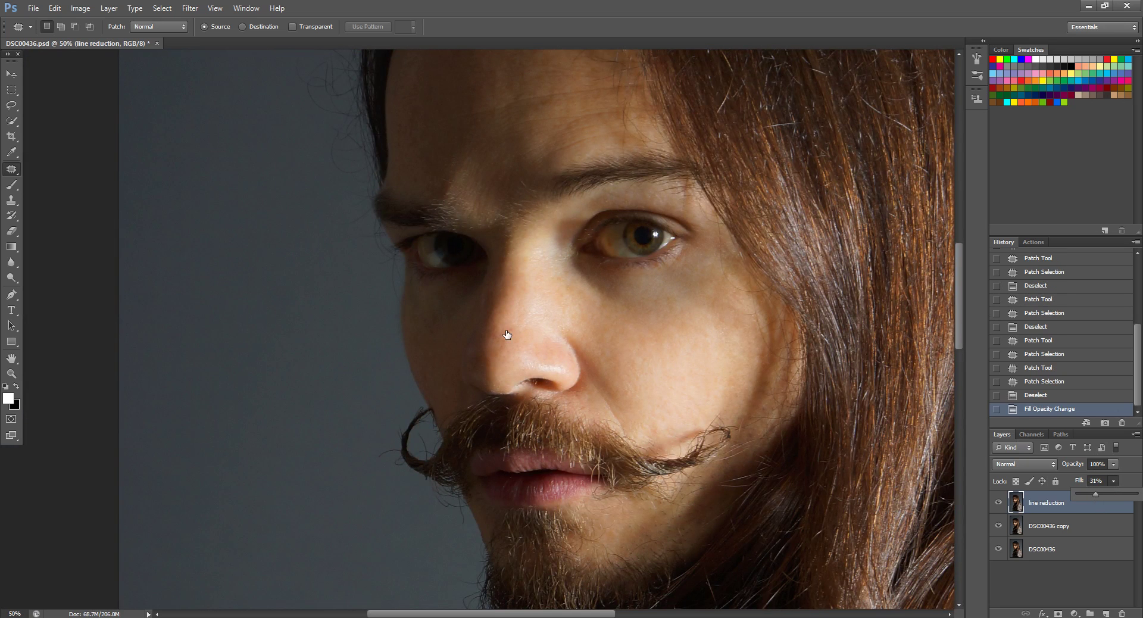
{"action": "left_click", "coordinate": [108, 8]}
{"action": "left_click", "coordinate": [170, 361]}
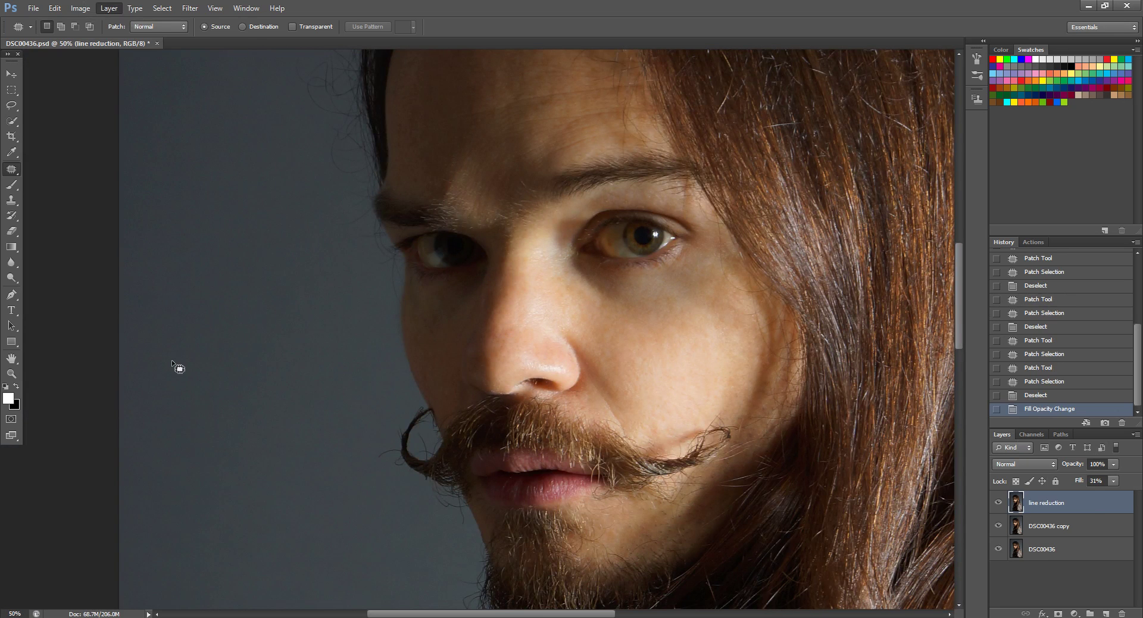
- Patch the blemishes on the shaded cheek beside the nose with clean neighboring skin using the Patch tool
{"action": "key", "text": "ctrl+plus"}
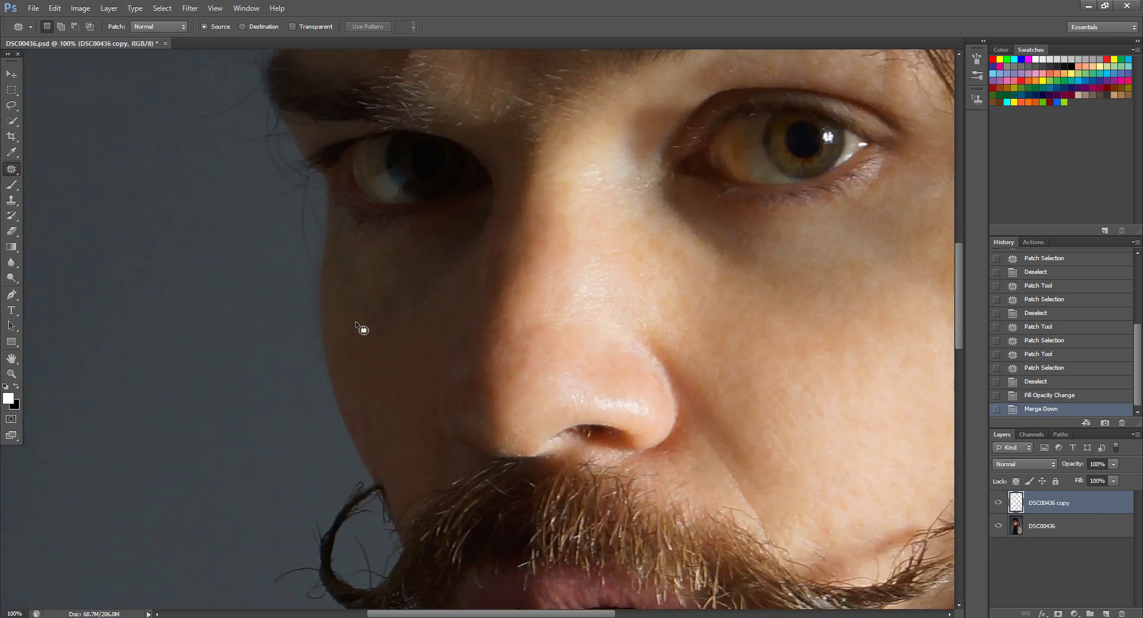
{"action": "right_click", "coordinate": [13, 173]}
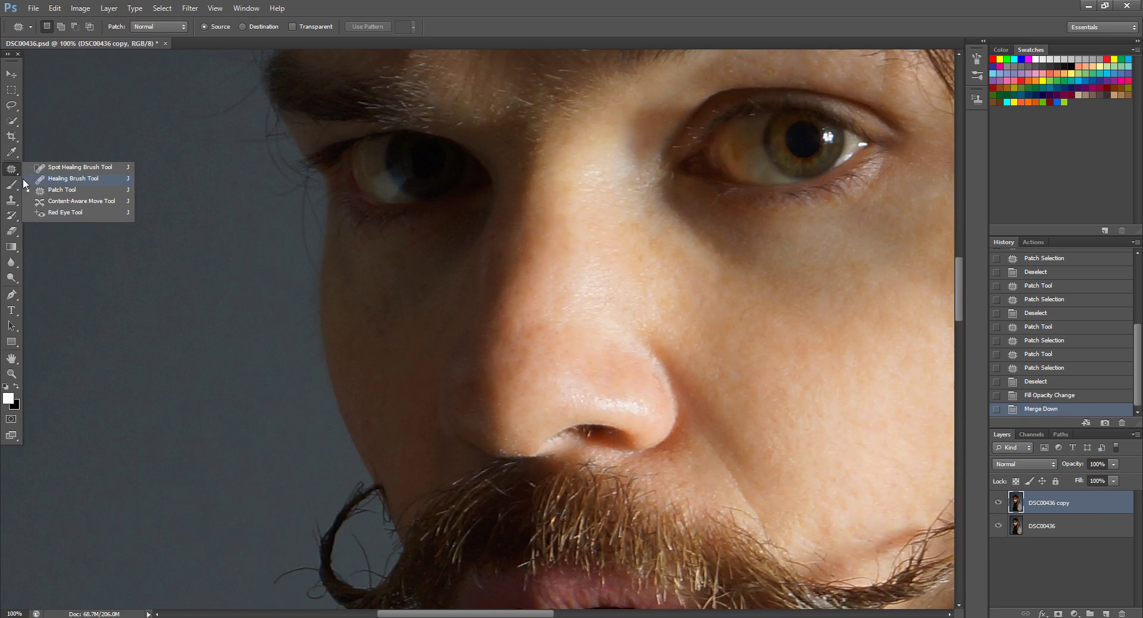
{"action": "left_click", "coordinate": [59, 193]}
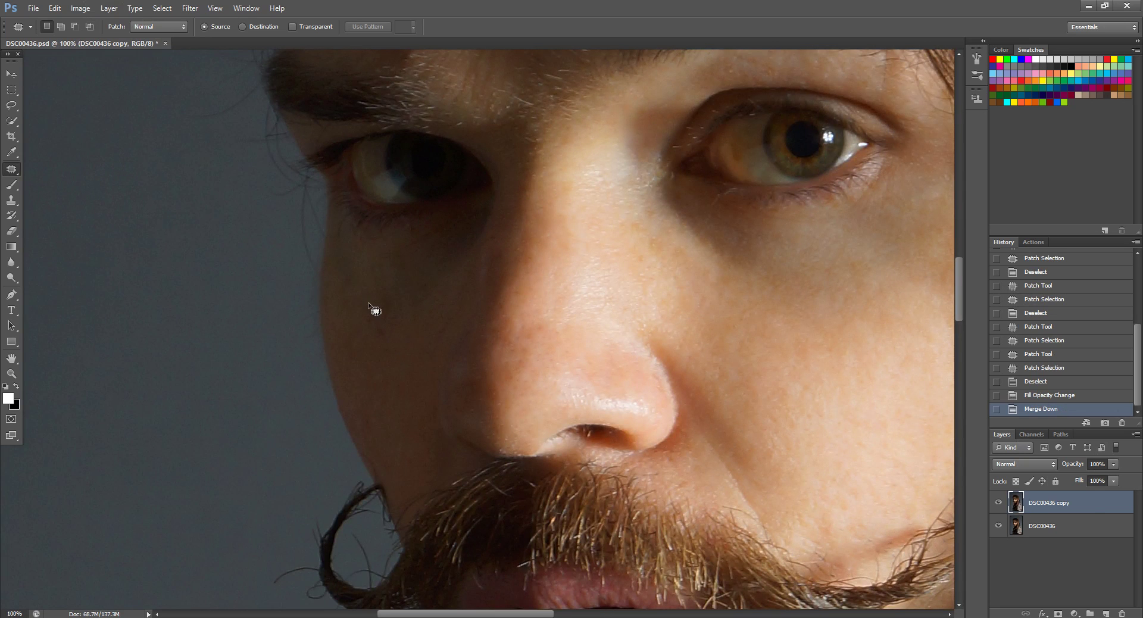
{"action": "mouse_move", "coordinate": [372, 307]}
{"action": "left_mouse_down"}
{"action": "mouse_move", "coordinate": [377, 332]}
{"action": "mouse_move", "coordinate": [379, 298]}
{"action": "mouse_move", "coordinate": [402, 288]}
{"action": "mouse_move", "coordinate": [368, 321]}
{"action": "mouse_move", "coordinate": [378, 322]}
{"action": "left_mouse_up"}
{"action": "left_click_drag", "start_coordinate": [378, 329], "coordinate": [361, 302]}
{"action": "mouse_move", "coordinate": [385, 377]}
{"action": "left_mouse_down"}
{"action": "mouse_move", "coordinate": [398, 358]}
{"action": "mouse_move", "coordinate": [346, 334]}
{"action": "mouse_move", "coordinate": [388, 436]}
{"action": "mouse_move", "coordinate": [372, 408]}
{"action": "left_mouse_up"}
{"action": "key", "text": "ctrl+d"}
{"action": "left_click_drag", "start_coordinate": [374, 421], "coordinate": [370, 378]}
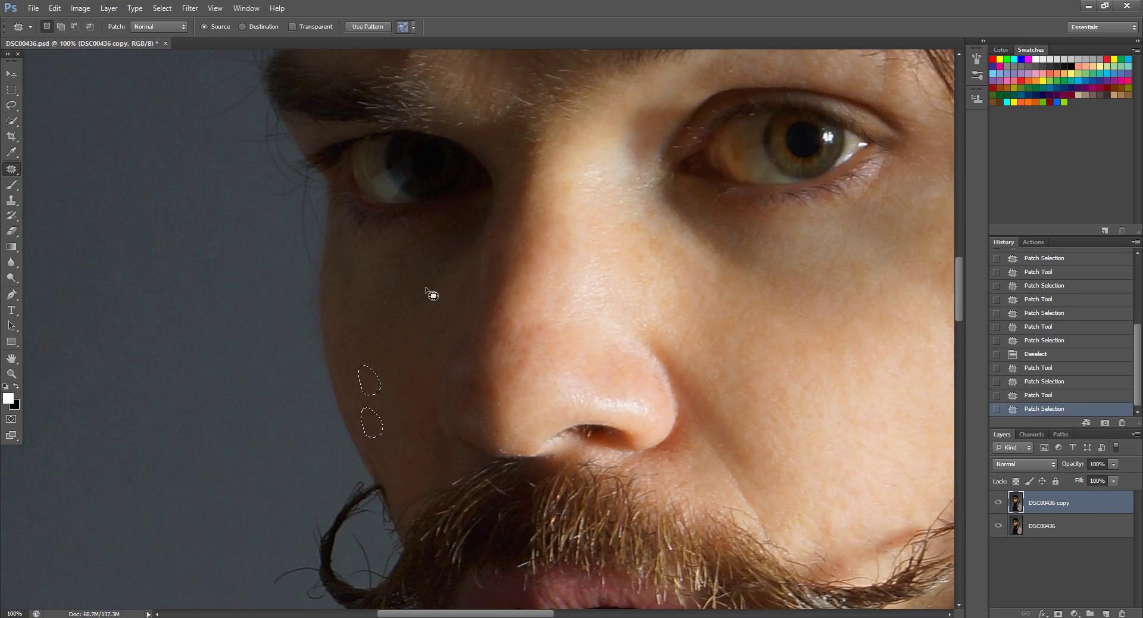
{"action": "left_click_drag", "start_coordinate": [429, 278], "coordinate": [425, 322]}
{"action": "key", "text": "ctrl+d"}
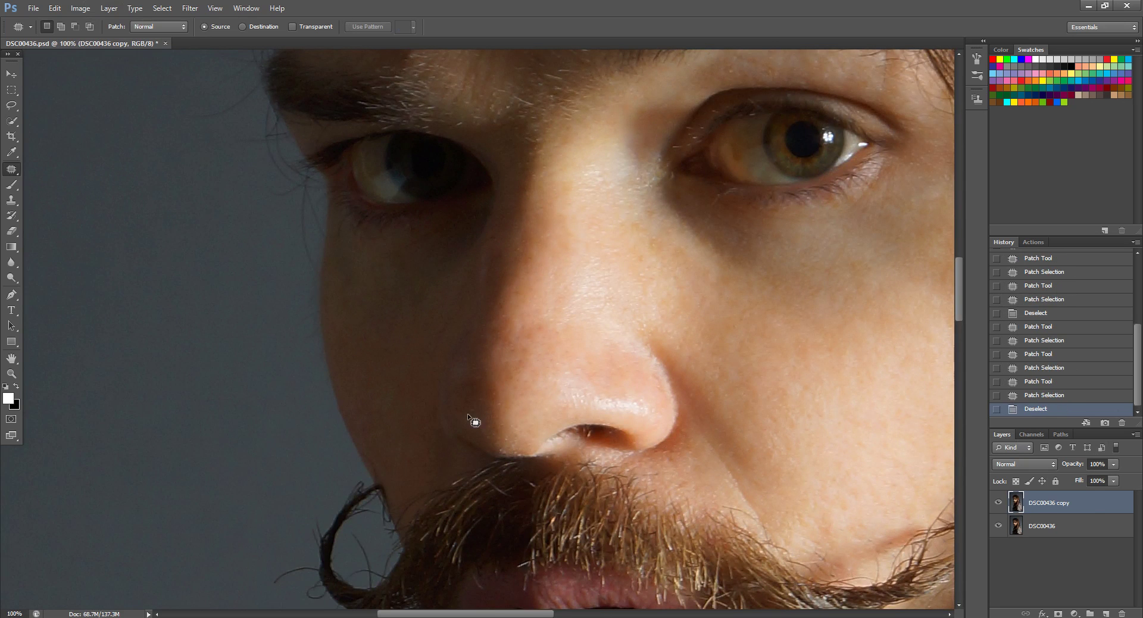
- Patch the uneven marks below the shaded eye and along the outer edge of that cheek with nearby skin
{"action": "left_click_drag", "start_coordinate": [395, 251], "coordinate": [411, 255]}
{"action": "left_click_drag", "start_coordinate": [397, 264], "coordinate": [380, 297]}
{"action": "left_click_drag", "start_coordinate": [388, 311], "coordinate": [388, 314]}
{"action": "left_click", "coordinate": [572, 232]}
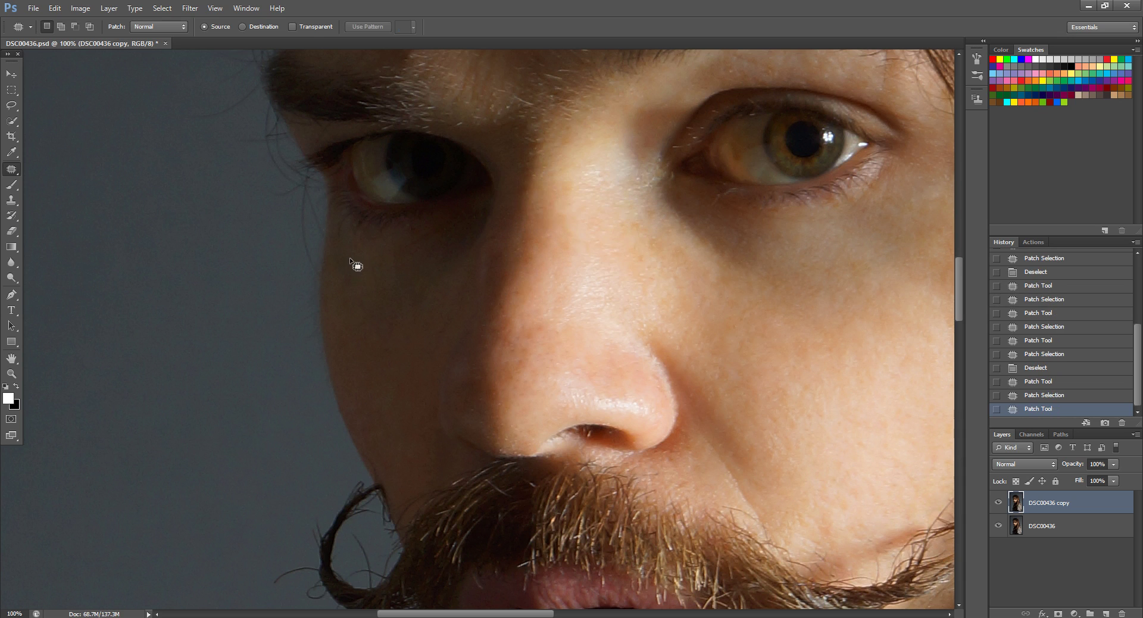
{"action": "mouse_move", "coordinate": [351, 253]}
{"action": "left_mouse_down"}
{"action": "mouse_move", "coordinate": [365, 266]}
{"action": "mouse_move", "coordinate": [353, 291]}
{"action": "left_mouse_up"}
{"action": "left_click_drag", "start_coordinate": [353, 292], "coordinate": [359, 348]}
{"action": "key", "text": "ctrl+d"}
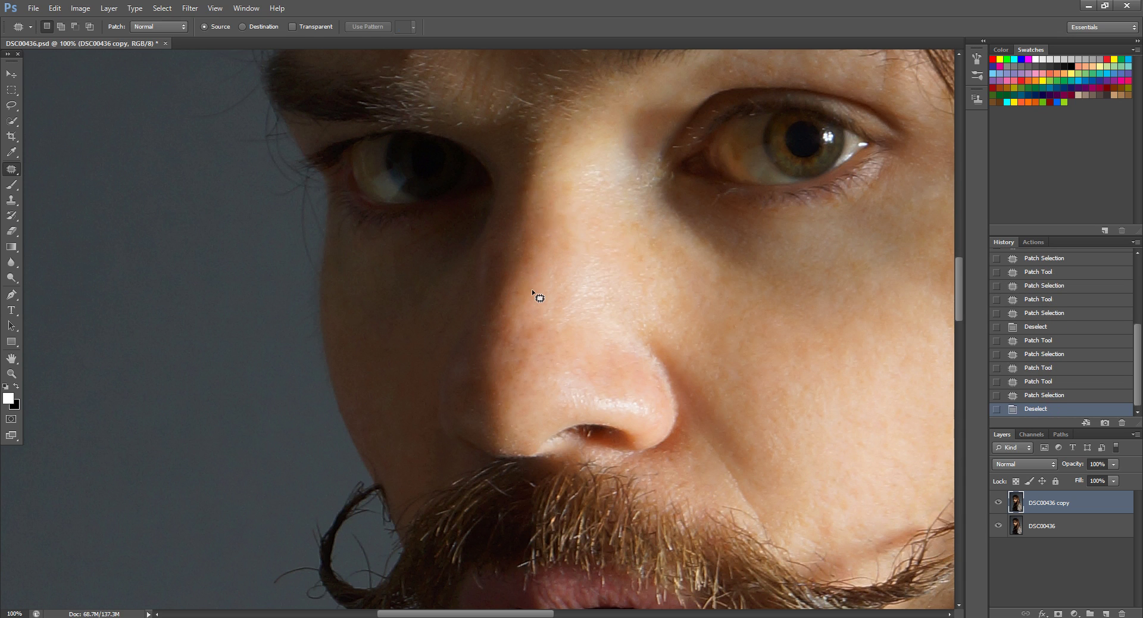
- Patch the small spots on the shaded side of the nose bridge and beside the lit eye's inner corner with adjacent skin
{"action": "left_click_drag", "start_coordinate": [498, 230], "coordinate": [500, 234]}
{"action": "left_click_drag", "start_coordinate": [499, 234], "coordinate": [506, 216]}
{"action": "key", "text": "ctrl+d"}
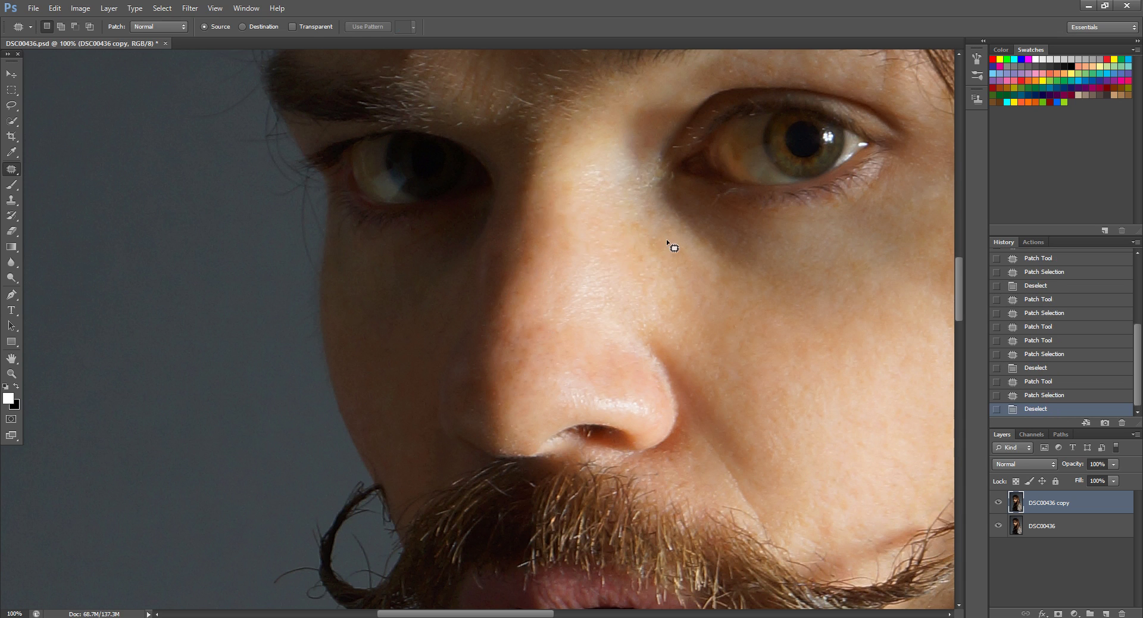
{"action": "mouse_move", "coordinate": [644, 252]}
{"action": "left_mouse_down"}
{"action": "mouse_move", "coordinate": [627, 237]}
{"action": "mouse_move", "coordinate": [633, 224]}
{"action": "mouse_move", "coordinate": [637, 239]}
{"action": "mouse_move", "coordinate": [666, 245]}
{"action": "mouse_move", "coordinate": [624, 229]}
{"action": "left_mouse_up"}
{"action": "left_click", "coordinate": [593, 233]}
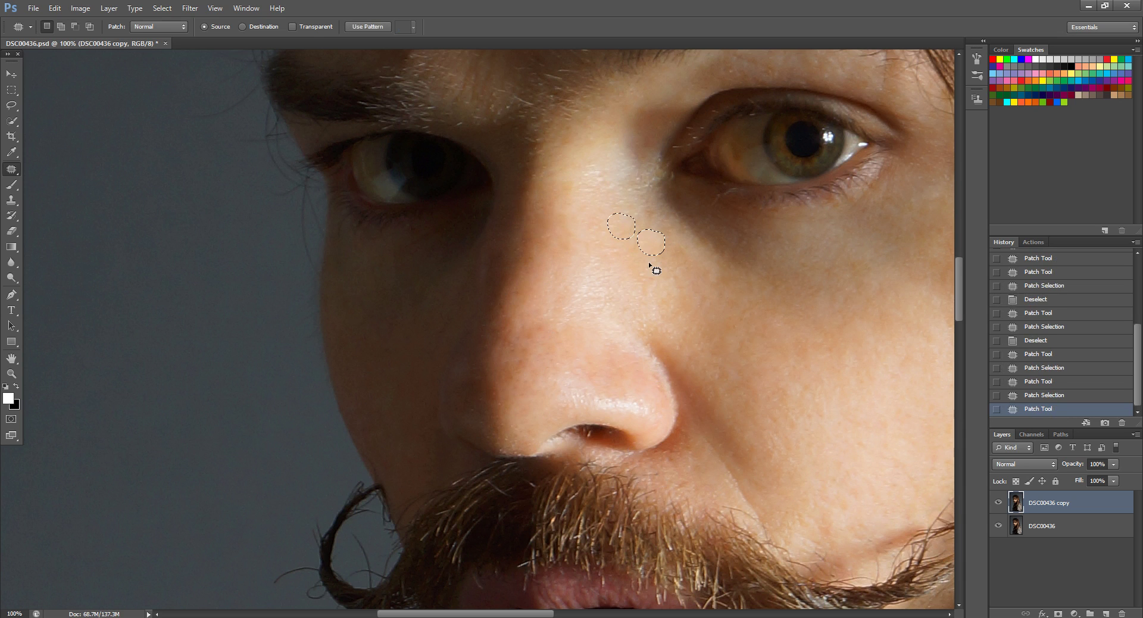
{"action": "left_click", "coordinate": [648, 309]}
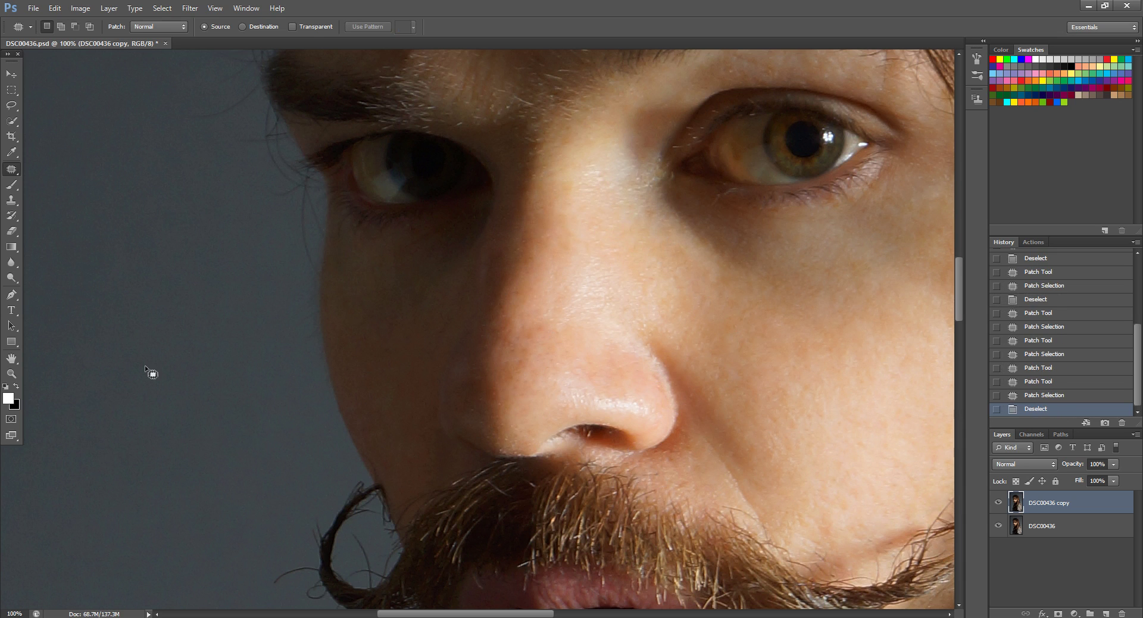
- Duplicate the DSC00436 copy layer and bring the crease beside the lit nostril into close view
{"action": "key", "text": "ctrl+j"}
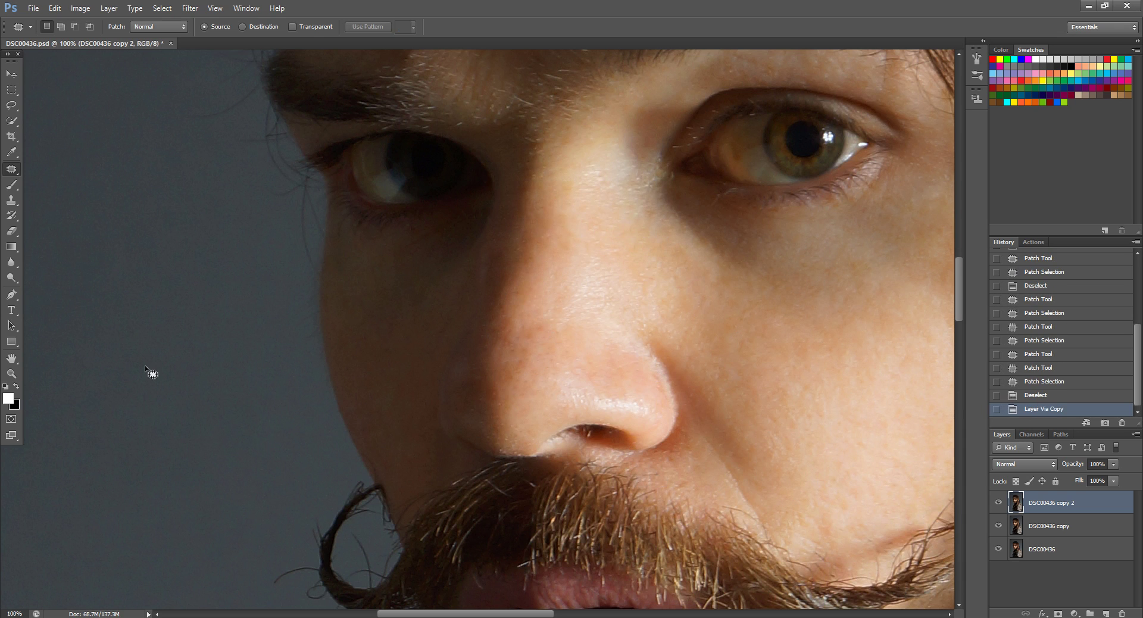
{"action": "key", "text": "ctrl+minus"}
{"action": "key", "text": "ctrl+plus"}
{"action": "key", "text": "ctrl+plus"}
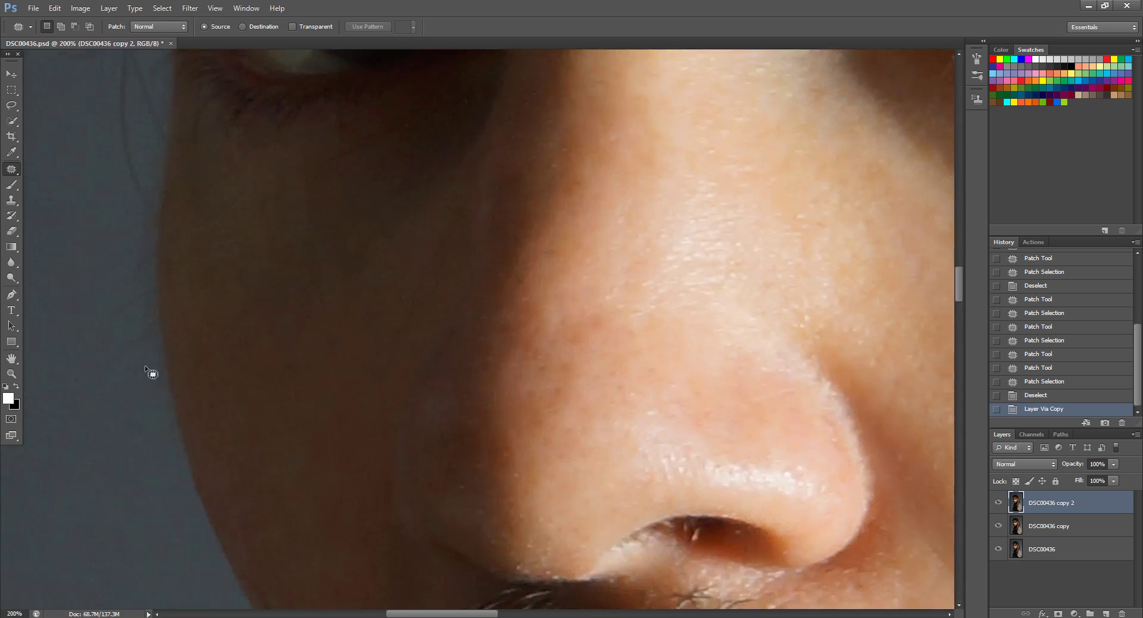
{"action": "left_click_drag", "start_coordinate": [784, 416], "coordinate": [339, 132]}
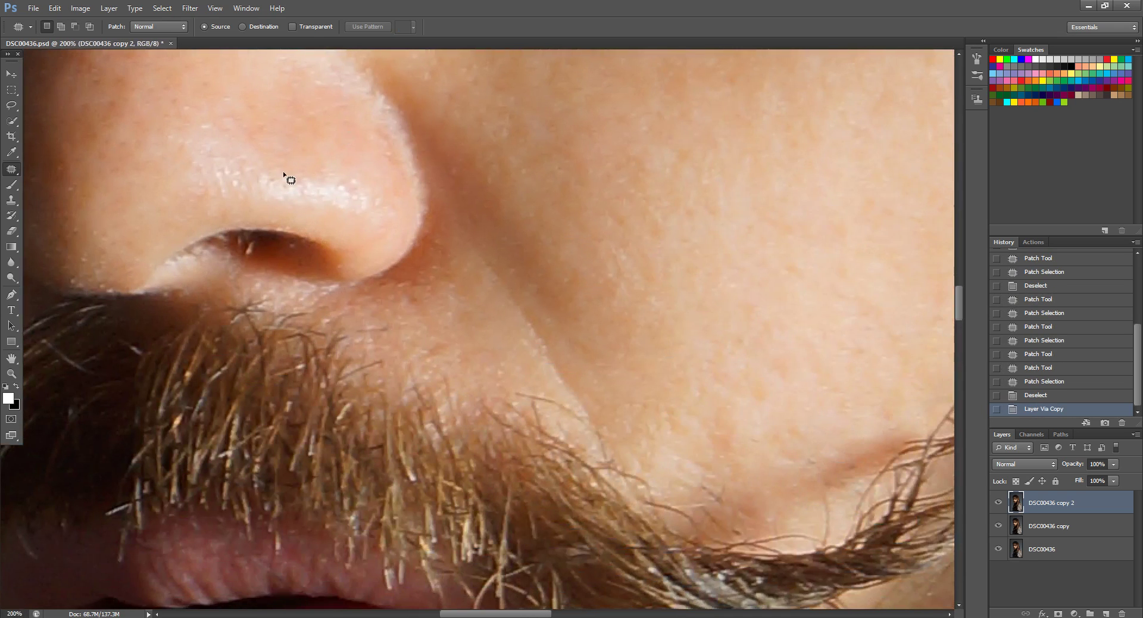
- Heal the crease running from the lit nostril down to the mustache with the Healing Brush, sampling clean skin from the adjacent cheek
{"action": "right_click", "coordinate": [11, 171]}
{"action": "left_click", "coordinate": [62, 179]}
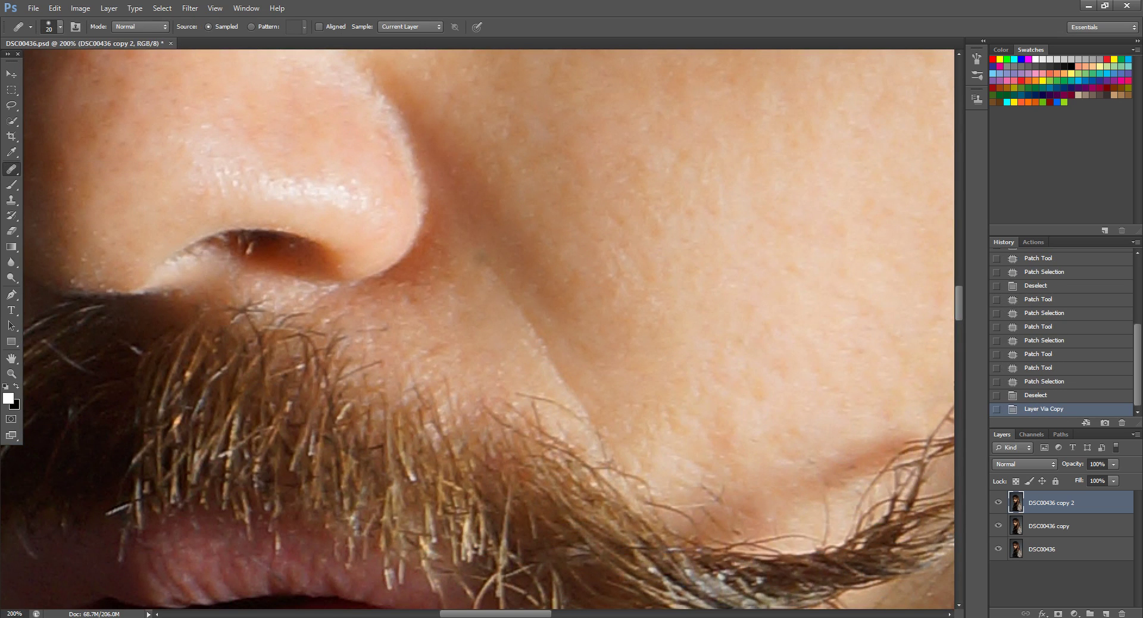
{"action": "left_click", "coordinate": [529, 204], "text": "alt"}
{"action": "left_click", "coordinate": [529, 203], "text": "alt"}
{"action": "left_click_drag", "start_coordinate": [477, 254], "coordinate": [592, 414]}
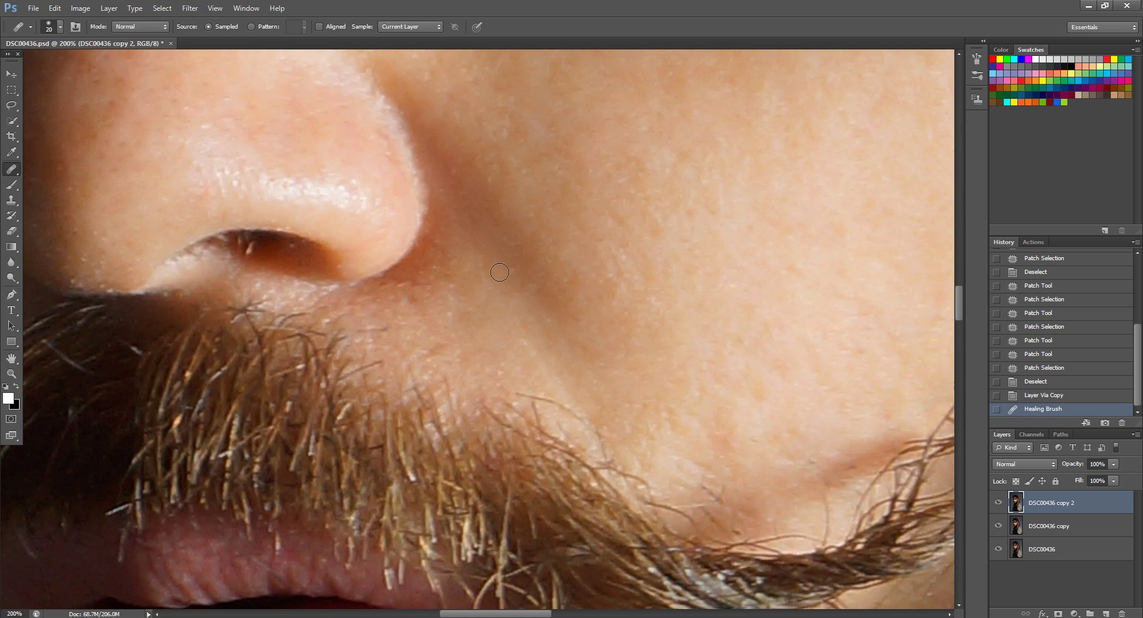
{"action": "left_click_drag", "start_coordinate": [521, 316], "coordinate": [534, 348]}
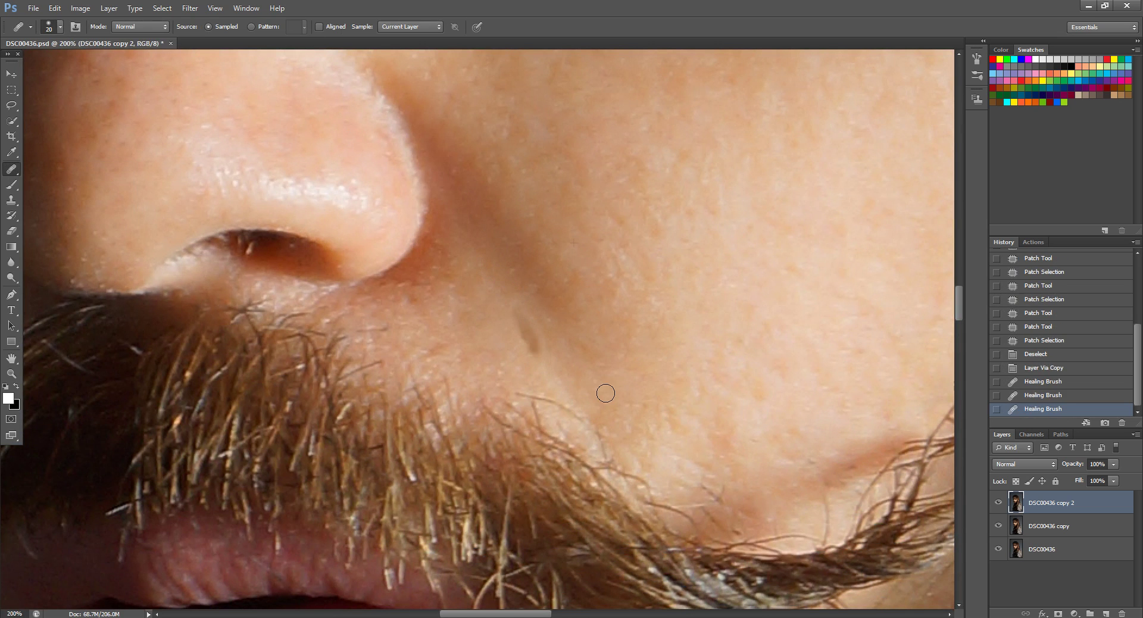
{"action": "left_click", "coordinate": [558, 382]}
{"action": "left_click", "coordinate": [539, 290]}
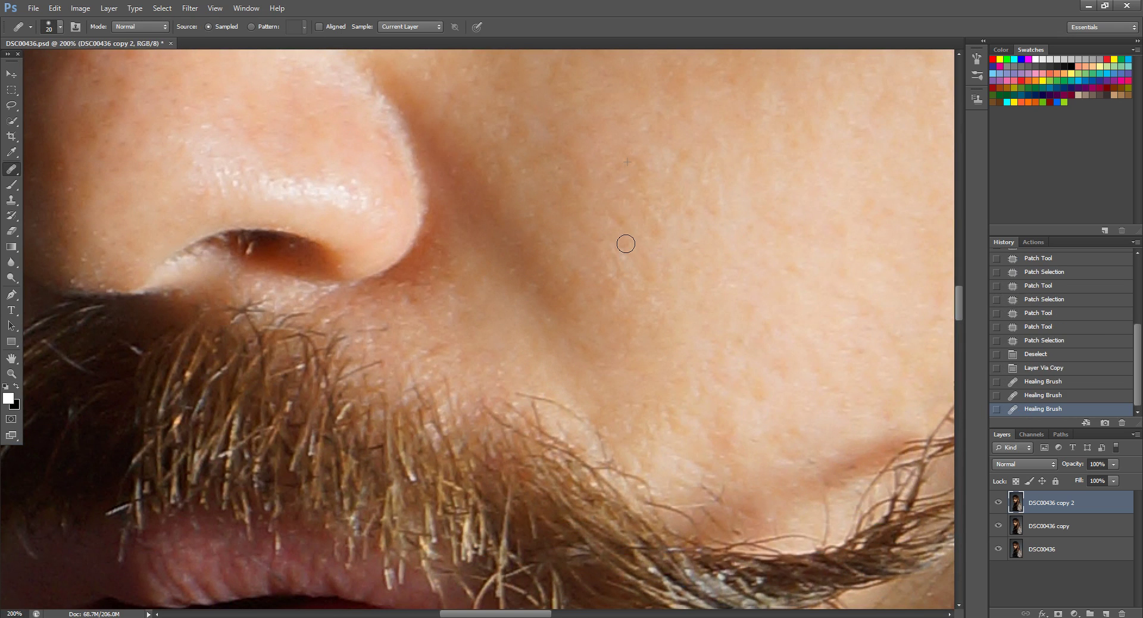
{"action": "left_click", "coordinate": [626, 243]}
- Lower the fill of the DSC00436 copy 2 layer to 38% to soften the healed crease at full-face view
{"action": "key", "text": "ctrl+minus"}
{"action": "key", "text": "ctrl+minus"}
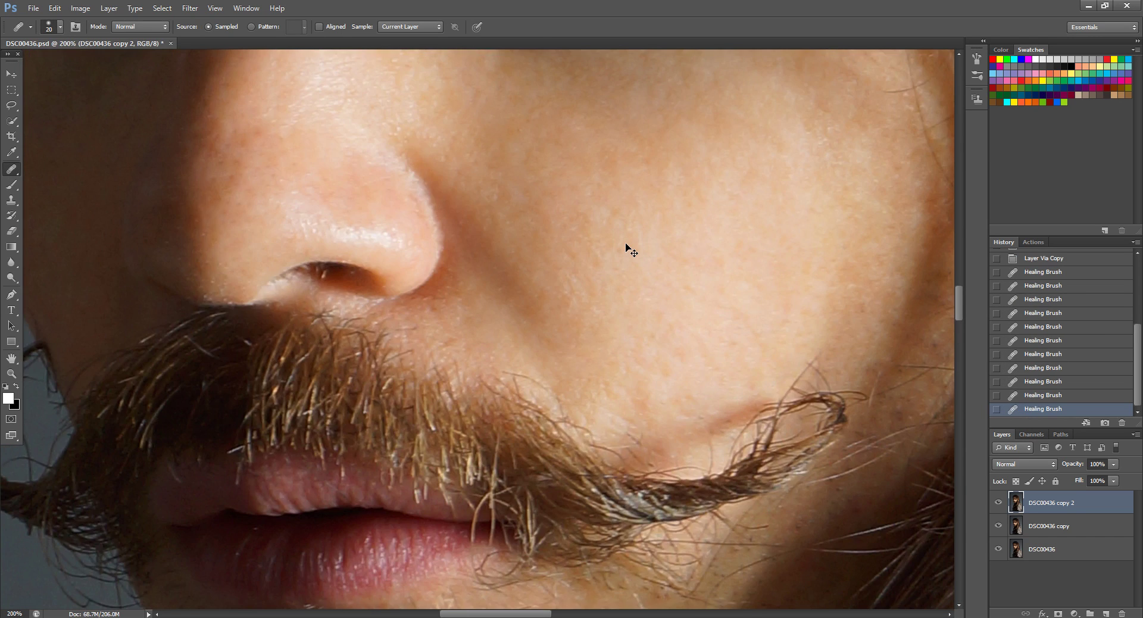
{"action": "key", "text": "ctrl+minus"}
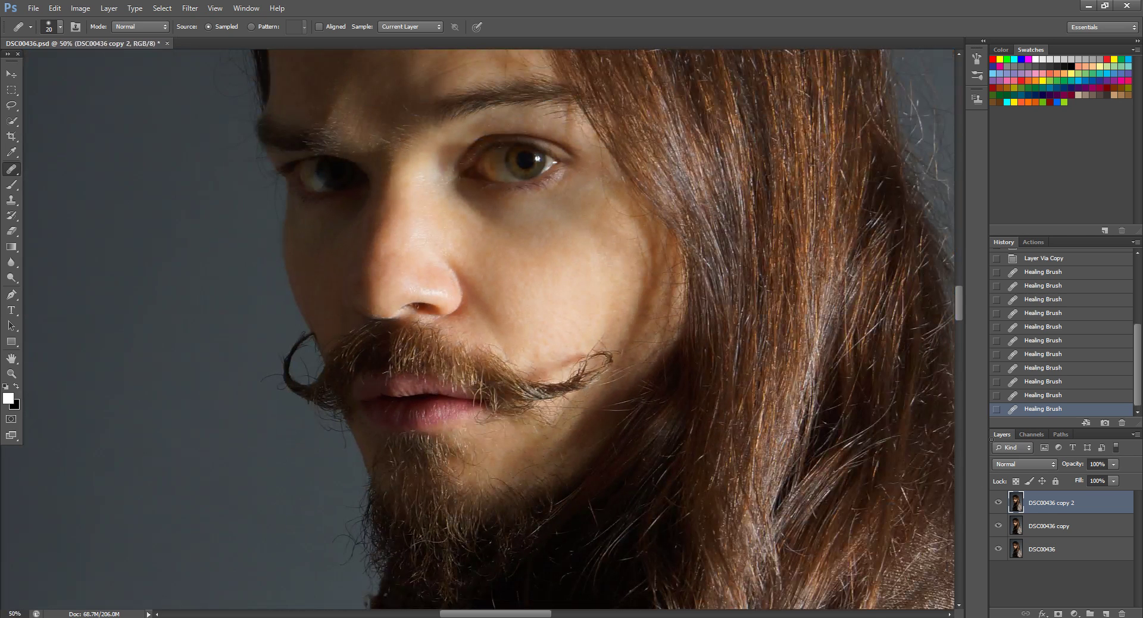
{"action": "left_click", "coordinate": [1113, 481]}
{"action": "left_click_drag", "start_coordinate": [1111, 491], "coordinate": [1063, 496]}
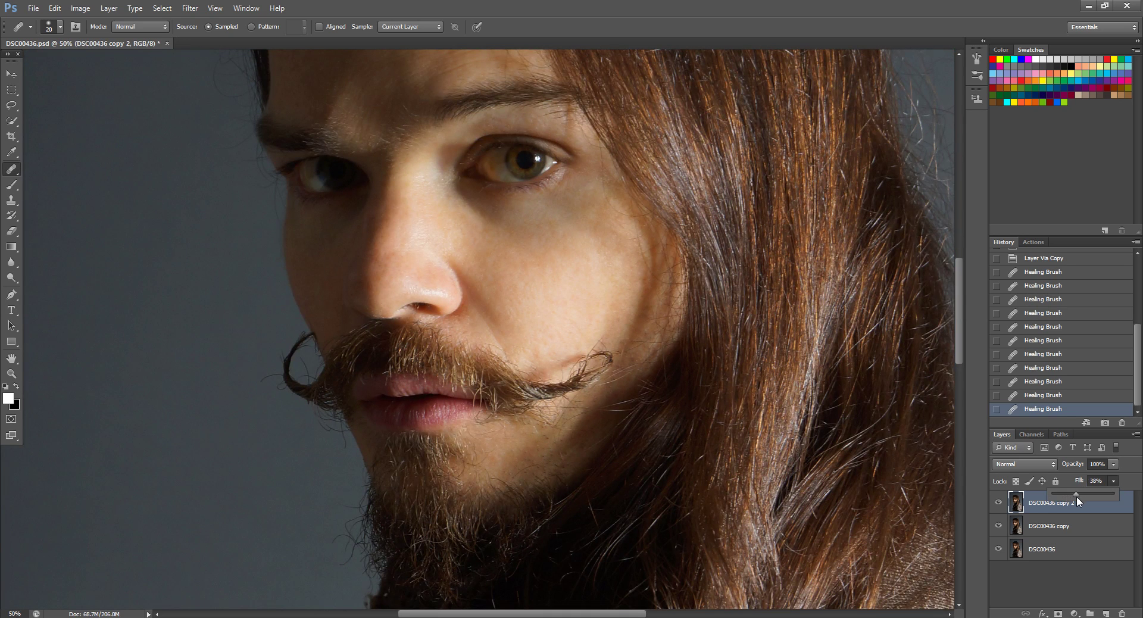
{"action": "left_click_drag", "start_coordinate": [1076, 495], "coordinate": [1076, 496]}
{"action": "key", "text": "ctrl+minus"}
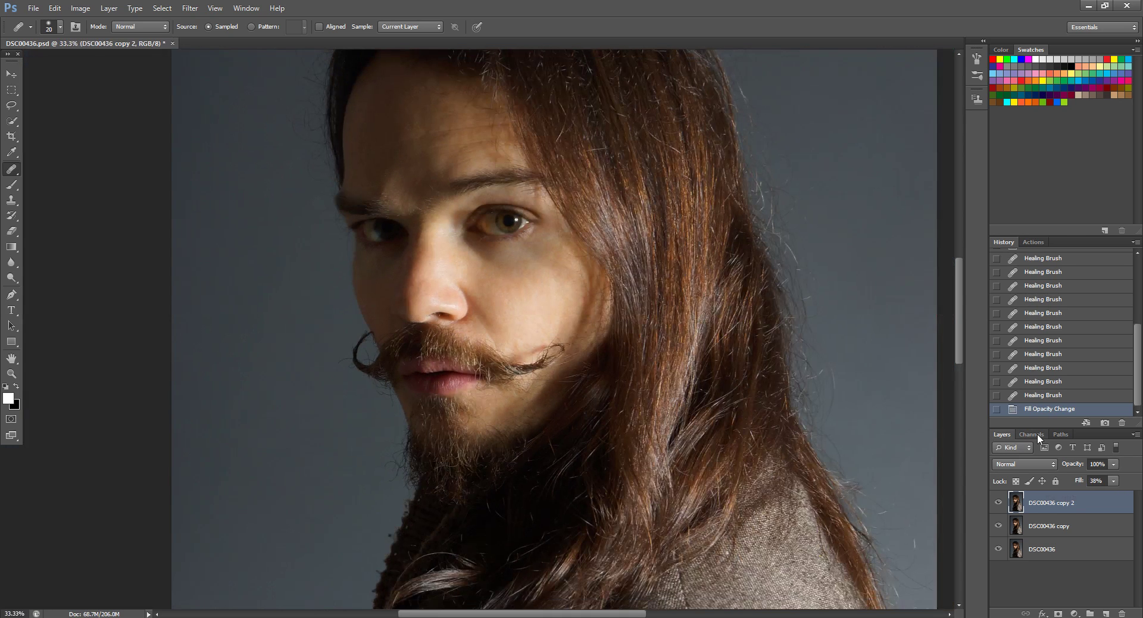
{"action": "key", "text": "ctrl+minus"}
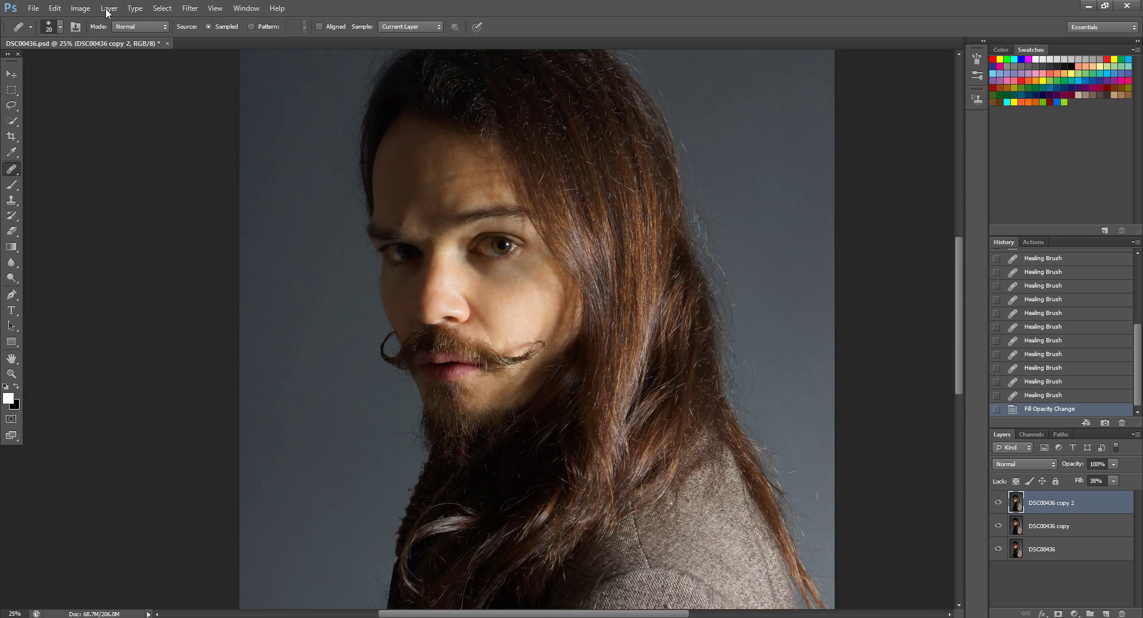
{"action": "left_click", "coordinate": [107, 8]}
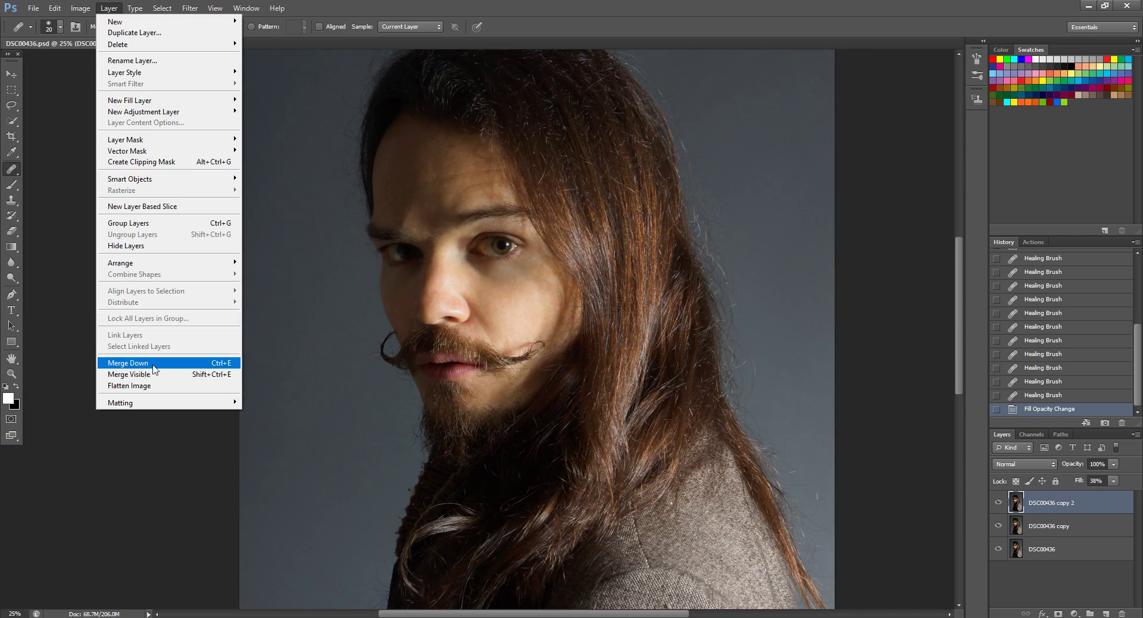
{"action": "left_click", "coordinate": [374, 6]}
- Heal the long horizontal wrinkle across the forehead with the Healing Brush, using smooth skin sampled from the upper forehead
{"action": "left_click", "coordinate": [11, 373]}
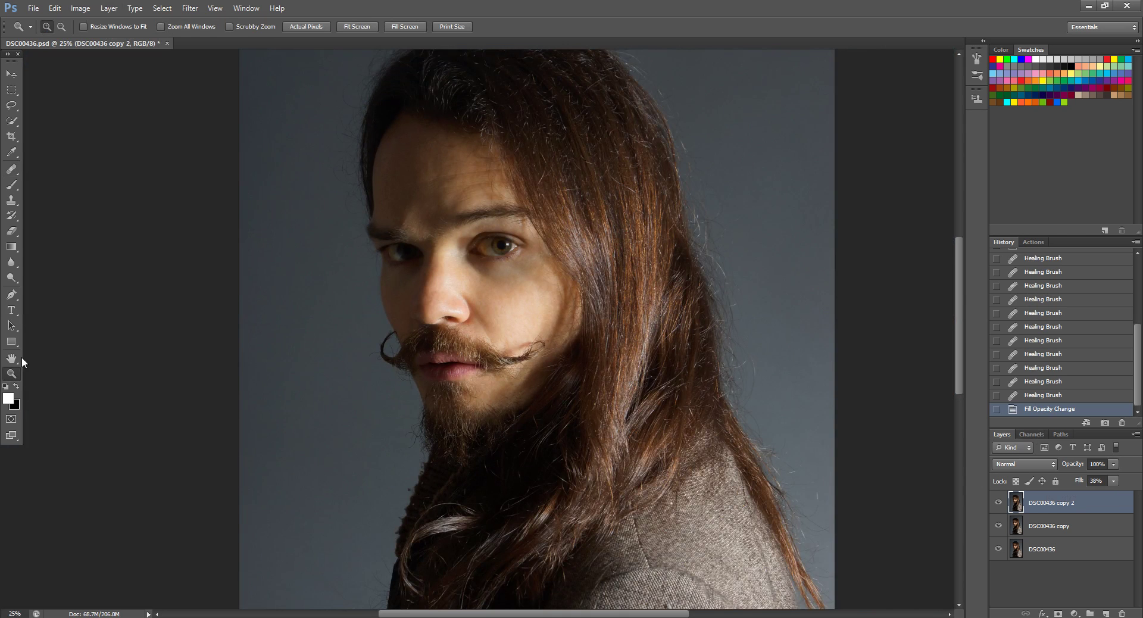
{"action": "left_click", "coordinate": [420, 171]}
{"action": "left_click", "coordinate": [465, 168]}
{"action": "left_click", "coordinate": [459, 173]}
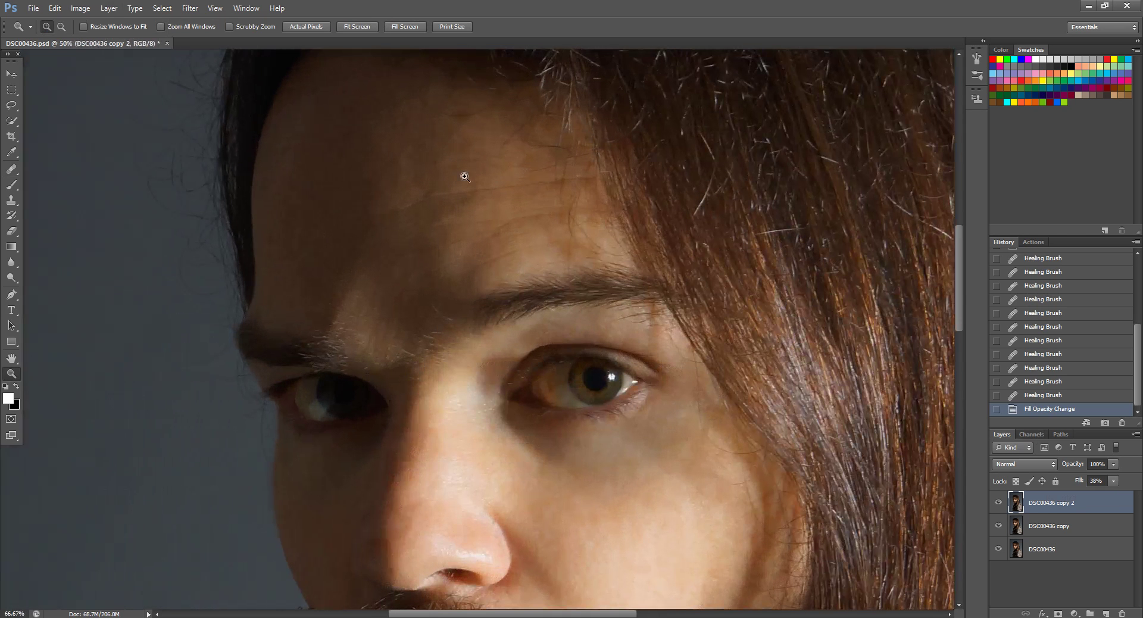
{"action": "left_click", "coordinate": [467, 188]}
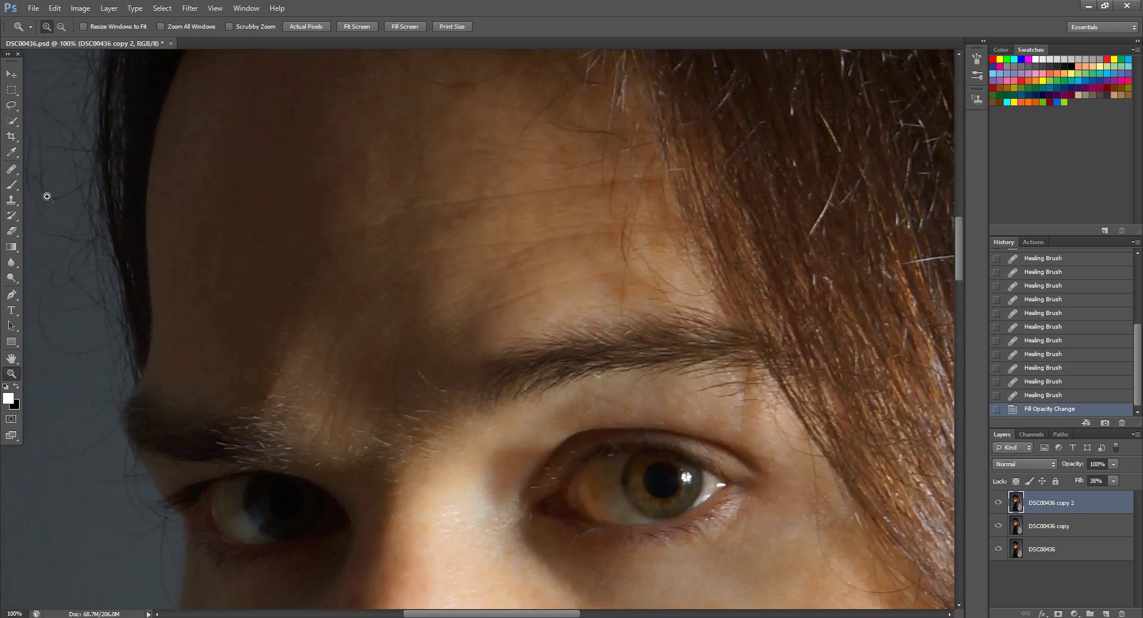
{"action": "left_click", "coordinate": [12, 170]}
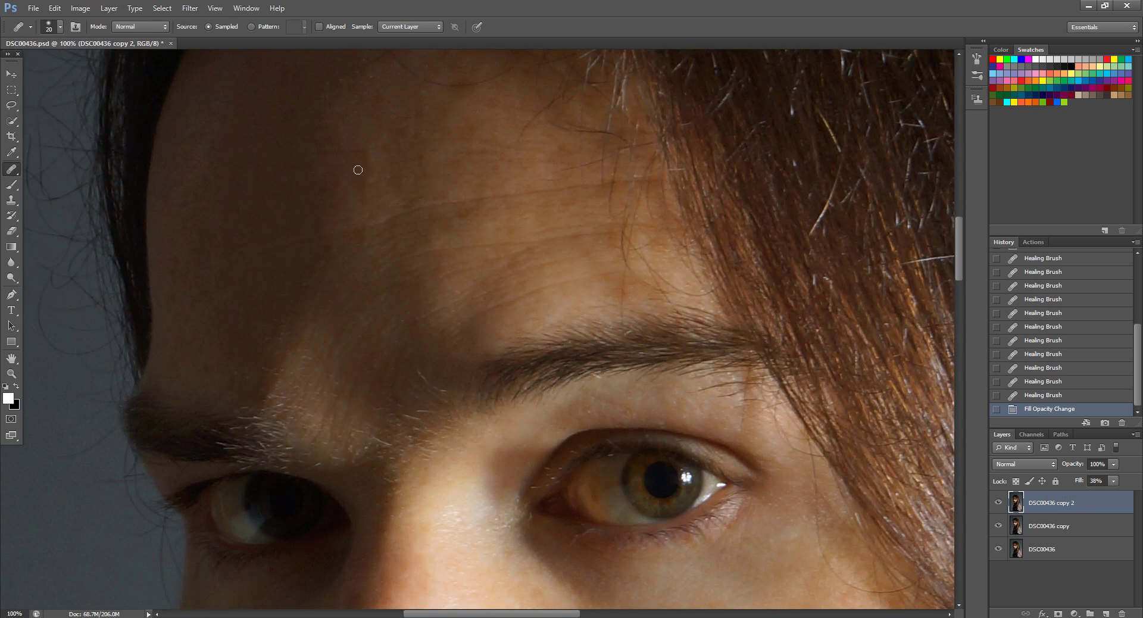
{"action": "left_click", "coordinate": [340, 160]}
{"action": "mouse_move", "coordinate": [242, 257]}
{"action": "left_mouse_down"}
{"action": "mouse_move", "coordinate": [413, 209]}
{"action": "mouse_move", "coordinate": [547, 191]}
{"action": "left_mouse_up"}
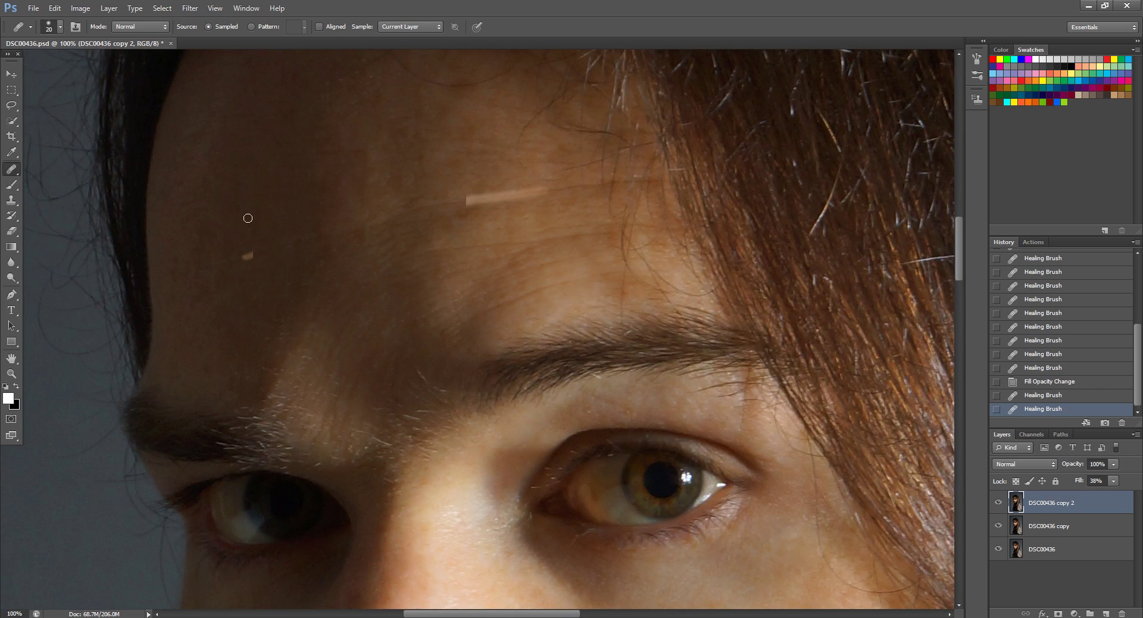
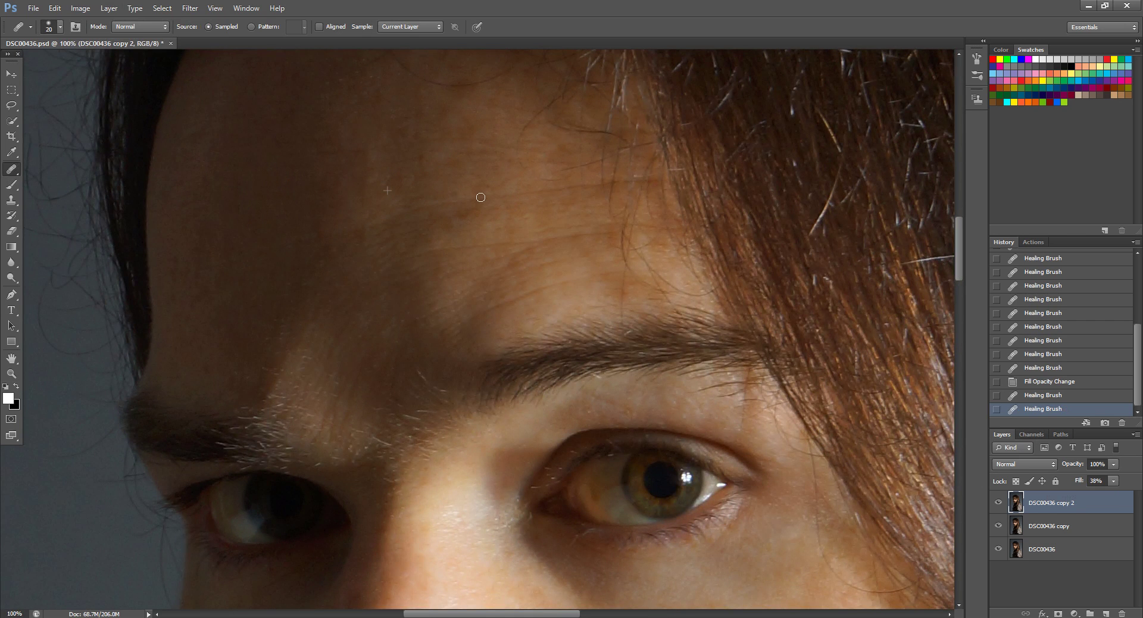
- Heal the remaining spots and fine creases across the mid-forehead above the lit eyebrow with the Healing Brush, and compare with the layer hidden
{"action": "left_click", "coordinate": [413, 139]}
{"action": "left_click", "coordinate": [484, 198]}
{"action": "left_click", "coordinate": [500, 245]}
{"action": "left_click_drag", "start_coordinate": [408, 260], "coordinate": [507, 243]}
{"action": "left_click", "coordinate": [381, 350]}
{"action": "mouse_move", "coordinate": [543, 289]}
{"action": "left_mouse_down"}
{"action": "mouse_move", "coordinate": [468, 322]}
{"action": "mouse_move", "coordinate": [381, 339]}
{"action": "mouse_move", "coordinate": [468, 254]}
{"action": "mouse_move", "coordinate": [569, 219]}
{"action": "mouse_move", "coordinate": [573, 277]}
{"action": "mouse_move", "coordinate": [552, 305]}
{"action": "left_mouse_up"}
{"action": "left_click", "coordinate": [520, 306], "text": "alt"}
{"action": "left_click_drag", "start_coordinate": [566, 241], "coordinate": [530, 242]}
{"action": "mouse_move", "coordinate": [537, 258]}
{"action": "left_mouse_down"}
{"action": "mouse_move", "coordinate": [450, 248]}
{"action": "mouse_move", "coordinate": [525, 243]}
{"action": "left_mouse_up"}
{"action": "left_click_drag", "start_coordinate": [512, 238], "coordinate": [523, 216]}
{"action": "left_click", "coordinate": [998, 503]}
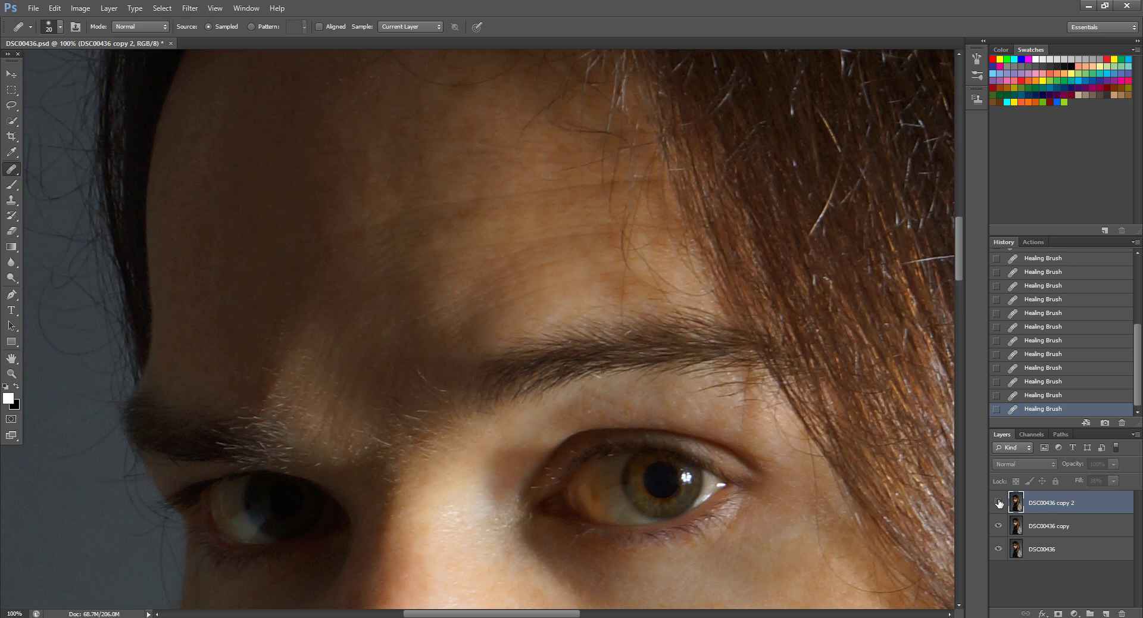
{"action": "left_click", "coordinate": [998, 503]}
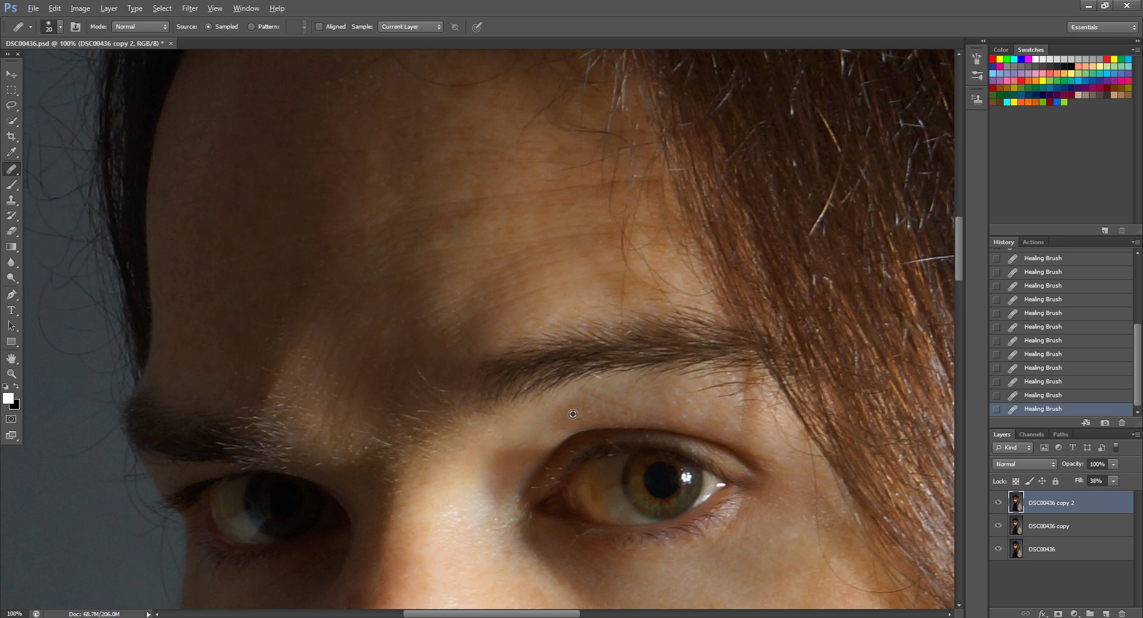
- Merge the DSC00436 copy 2 layer down into DSC00436 copy and check the whole portrait
{"action": "left_click_drag", "start_coordinate": [550, 428], "coordinate": [600, 284]}
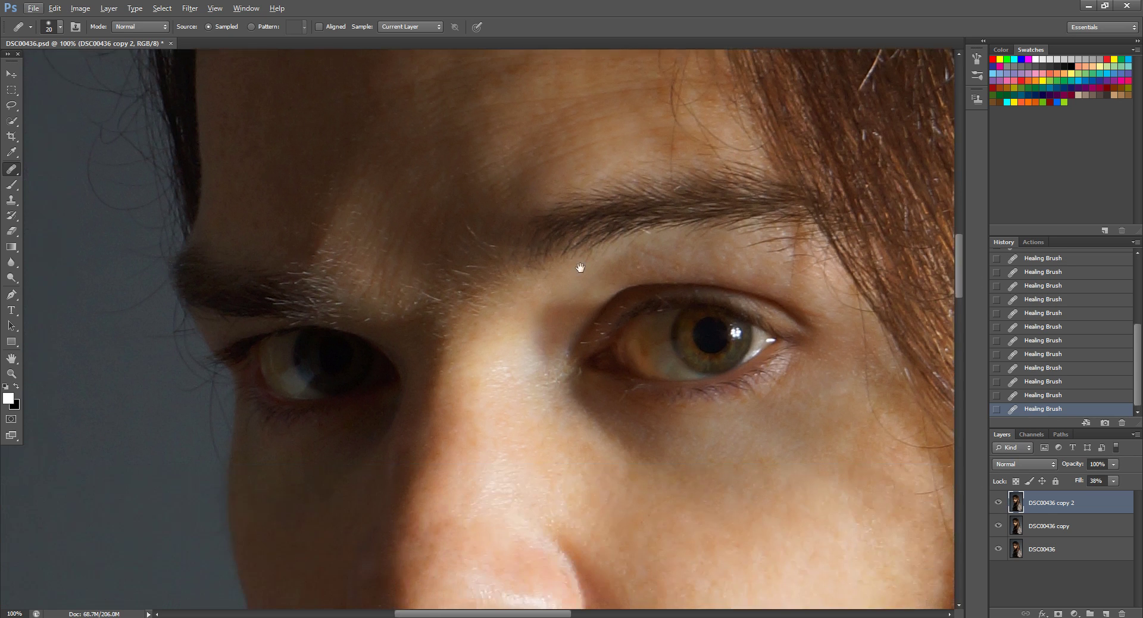
{"action": "key", "text": "ctrl+minus"}
{"action": "key", "text": "ctrl+minus"}
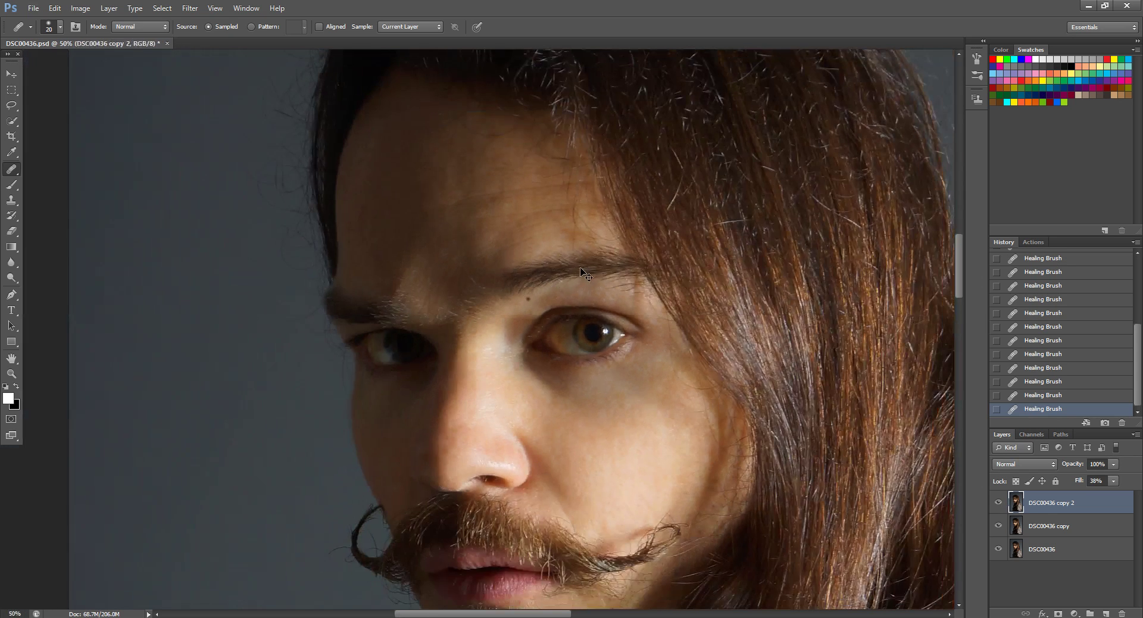
{"action": "scroll", "coordinate": [580, 270], "scroll_direction": "down", "scroll_amount": 1}
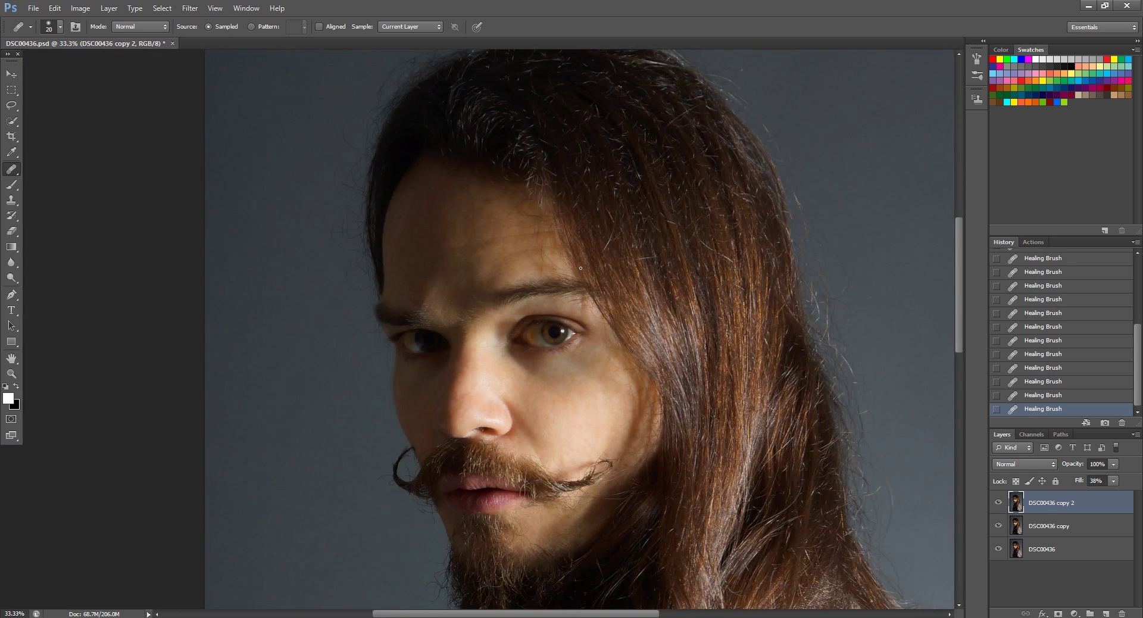
{"action": "left_click", "coordinate": [109, 8]}
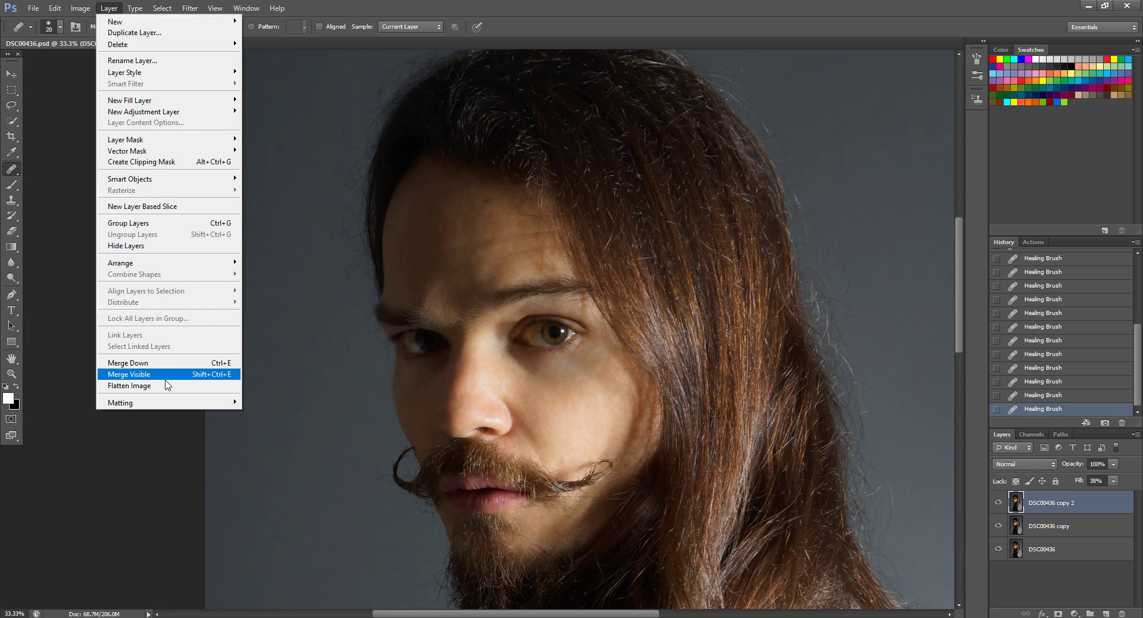
{"action": "left_click", "coordinate": [156, 364]}
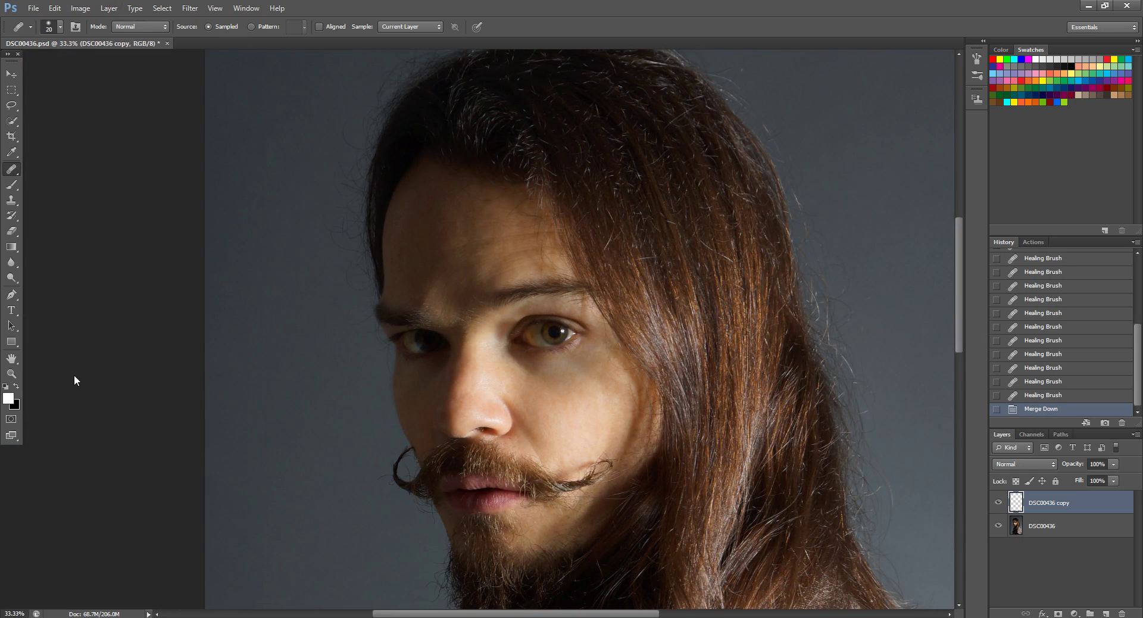
{"action": "key", "text": "ctrl+minus"}
{"action": "key", "text": "ctrl+minus"}
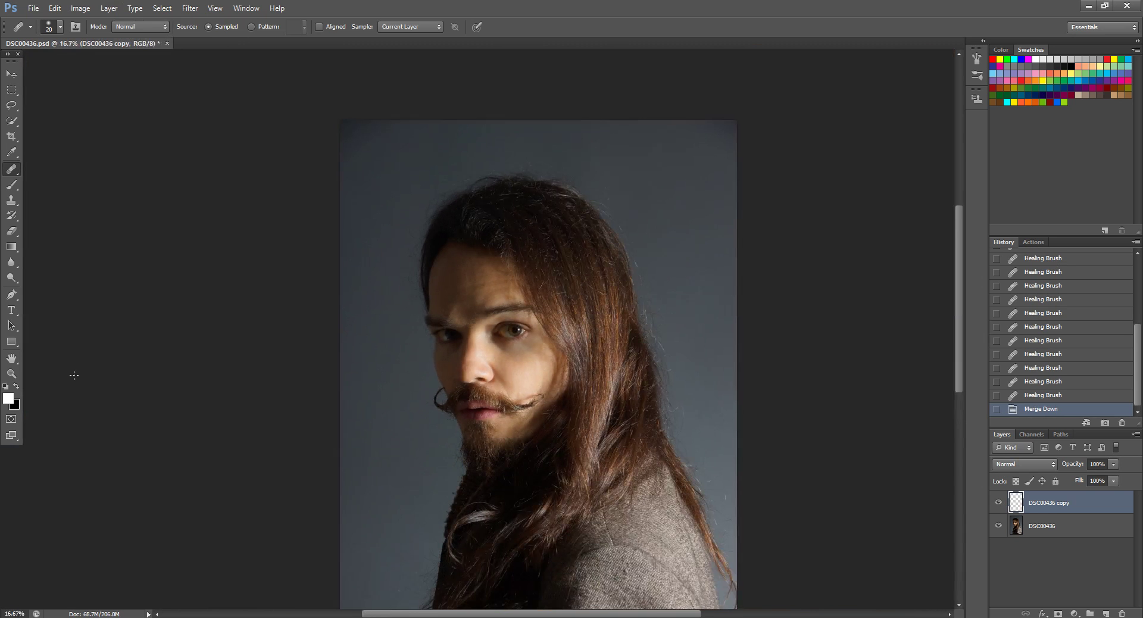
{"action": "scroll", "coordinate": [519, 357], "scroll_direction": "down", "scroll_amount": 3}
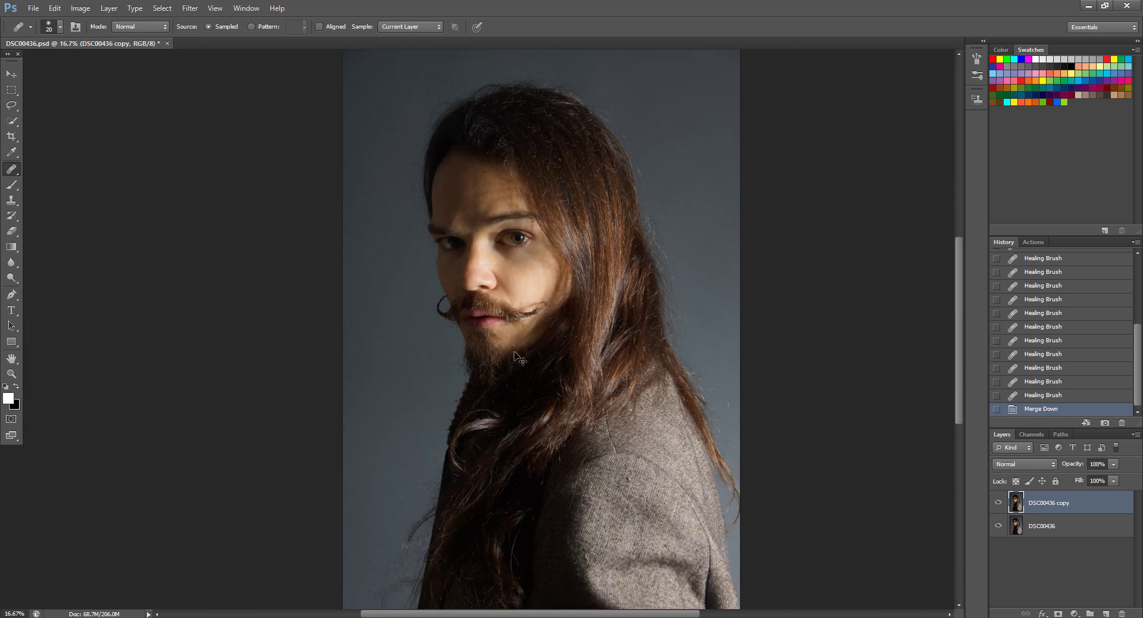
{"action": "key", "text": "ctrl+plus"}
{"action": "key", "text": "ctrl+plus"}
{"action": "key", "text": "ctrl+plus"}
{"action": "mouse_move", "coordinate": [400, 171]}
{"action": "left_mouse_down"}
{"action": "mouse_move", "coordinate": [423, 259]}
{"action": "mouse_move", "coordinate": [400, 312]}
{"action": "left_mouse_up"}
{"action": "key", "text": "ctrl+plus"}
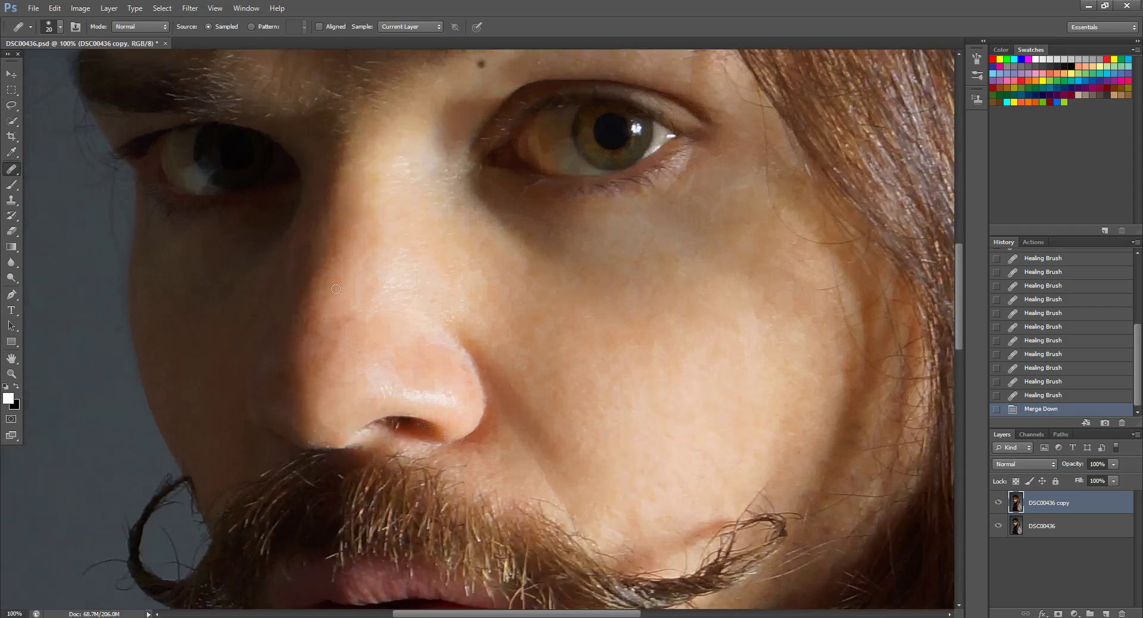
{"action": "left_click_drag", "start_coordinate": [492, 194], "coordinate": [459, 311]}
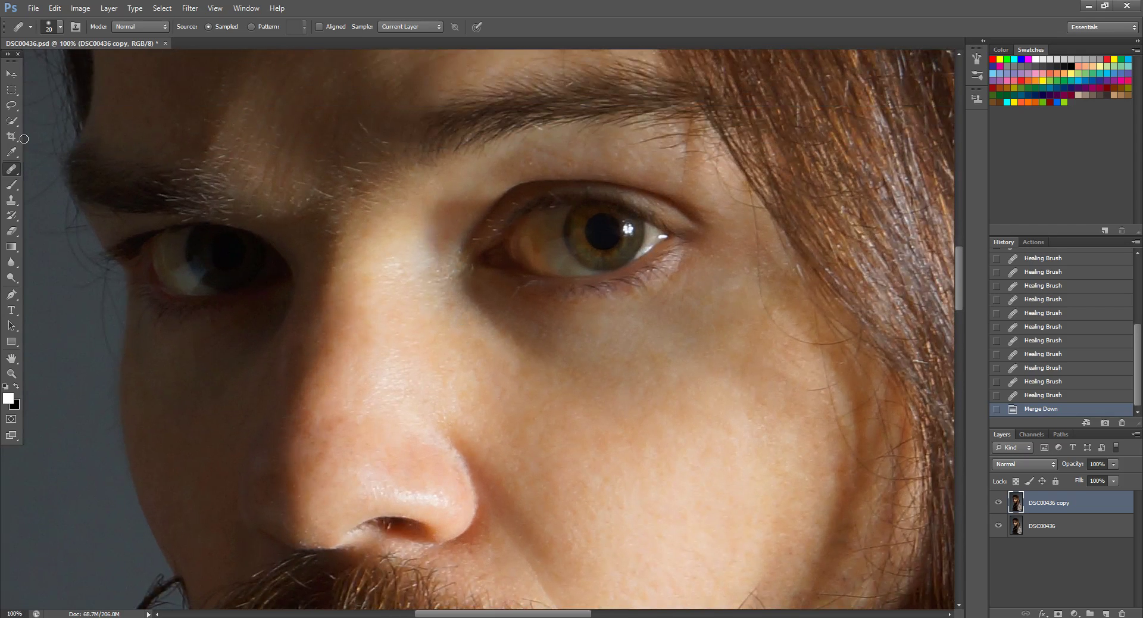
{"action": "left_click", "coordinate": [11, 90]}
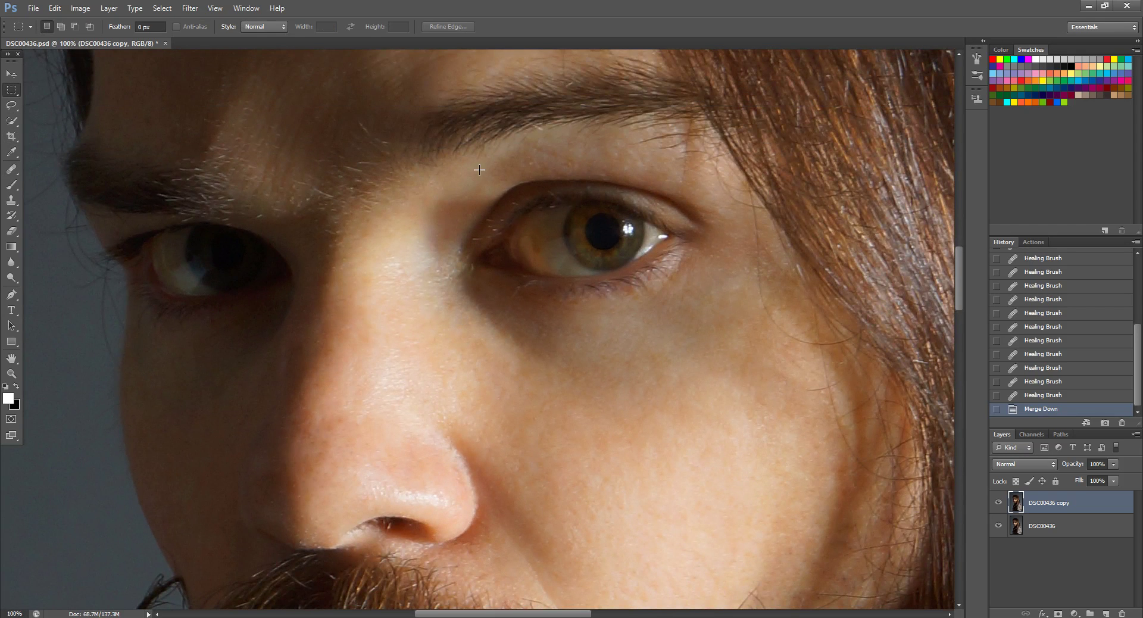
{"action": "left_click_drag", "start_coordinate": [472, 159], "coordinate": [690, 328]}
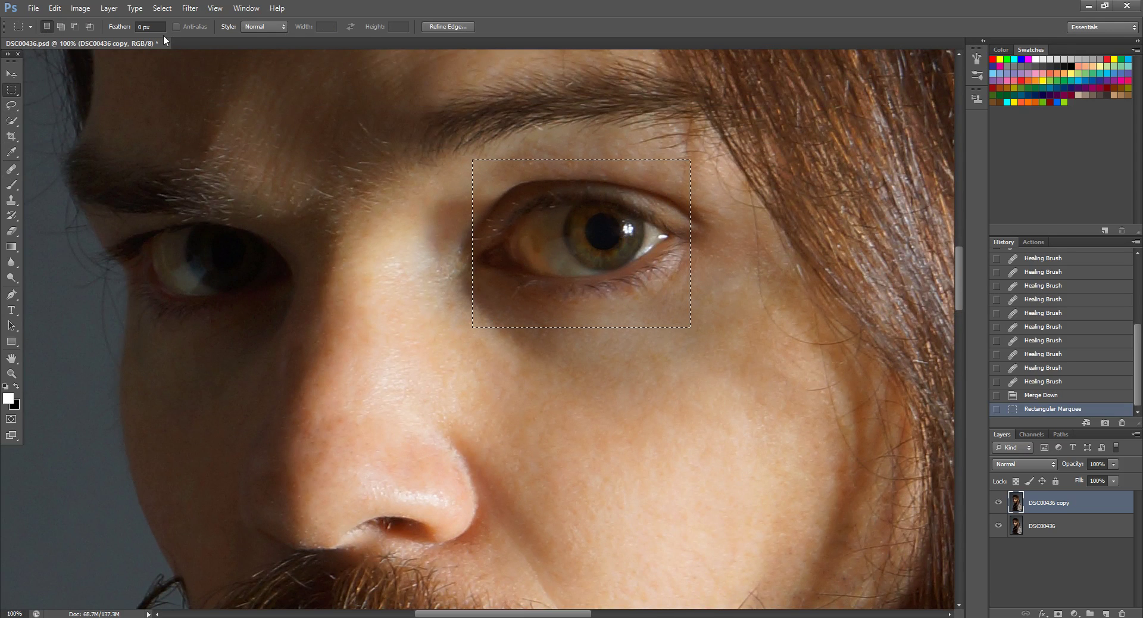
{"action": "left_click", "coordinate": [109, 8]}
{"action": "mouse_move", "coordinate": [137, 112]}
{"action": "left_click", "coordinate": [280, 133]}
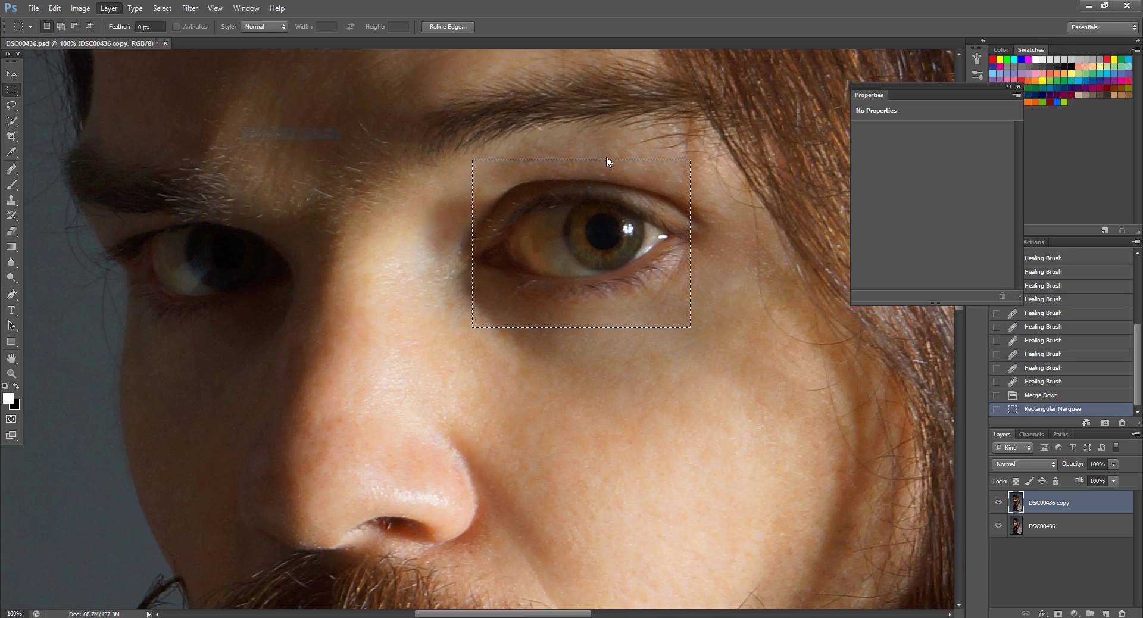
{"action": "left_click", "coordinate": [670, 218]}
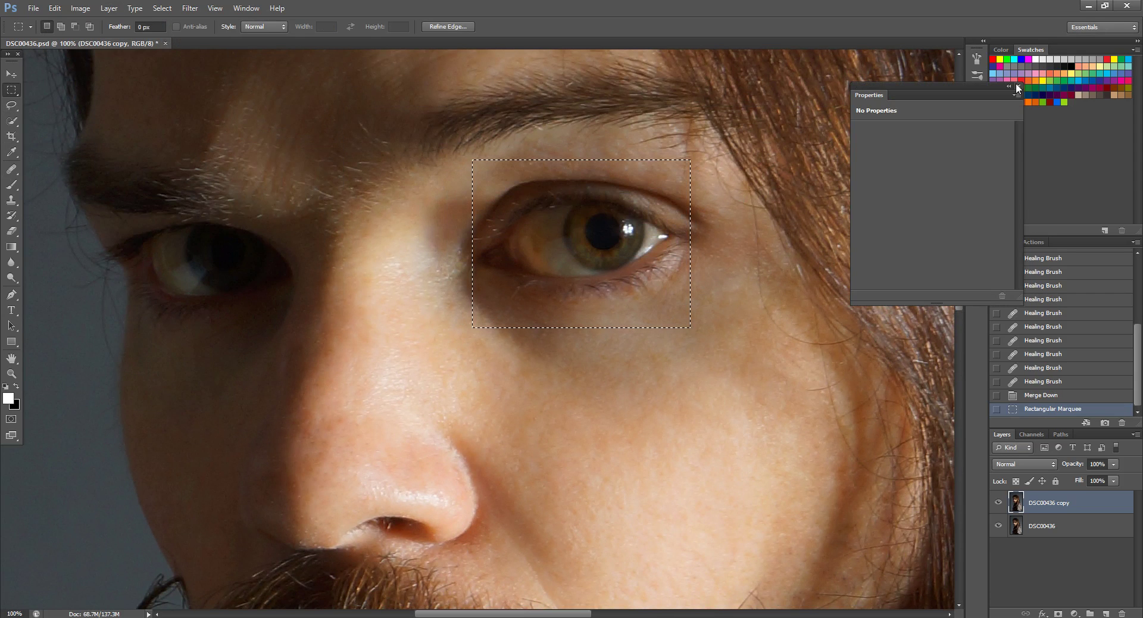
{"action": "left_click", "coordinate": [1018, 87]}
{"action": "left_click", "coordinate": [391, 169]}
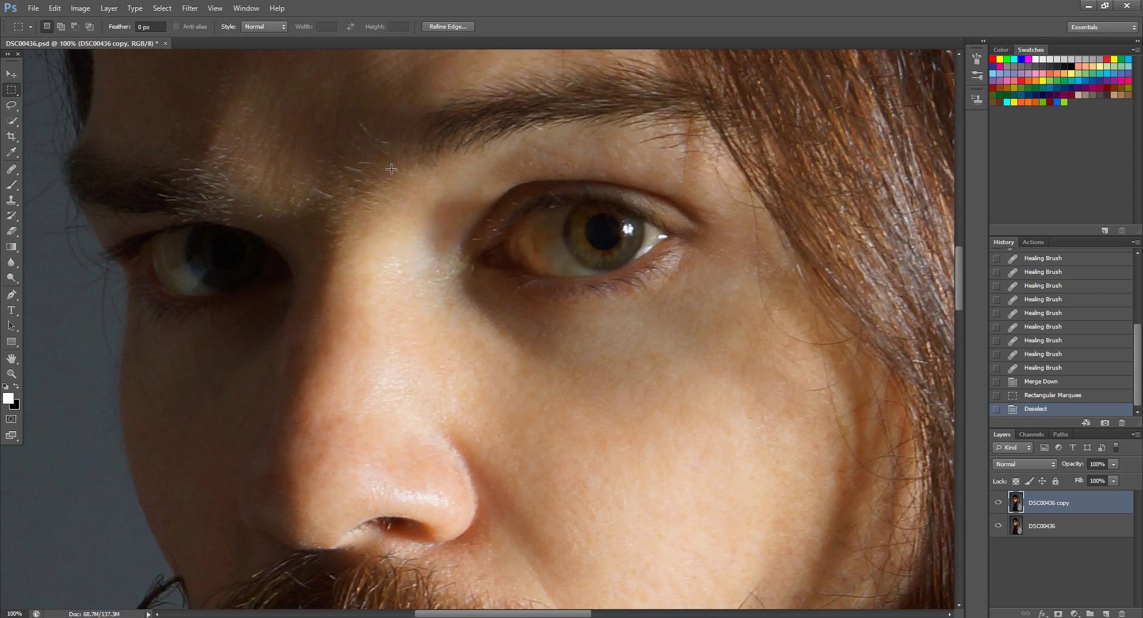
- Duplicate the DSC00436 copy layer and give the duplicate 26% fill with the Soft Light blend mode
{"action": "key", "text": "ctrl+minus"}
{"action": "key", "text": "ctrl+minus"}
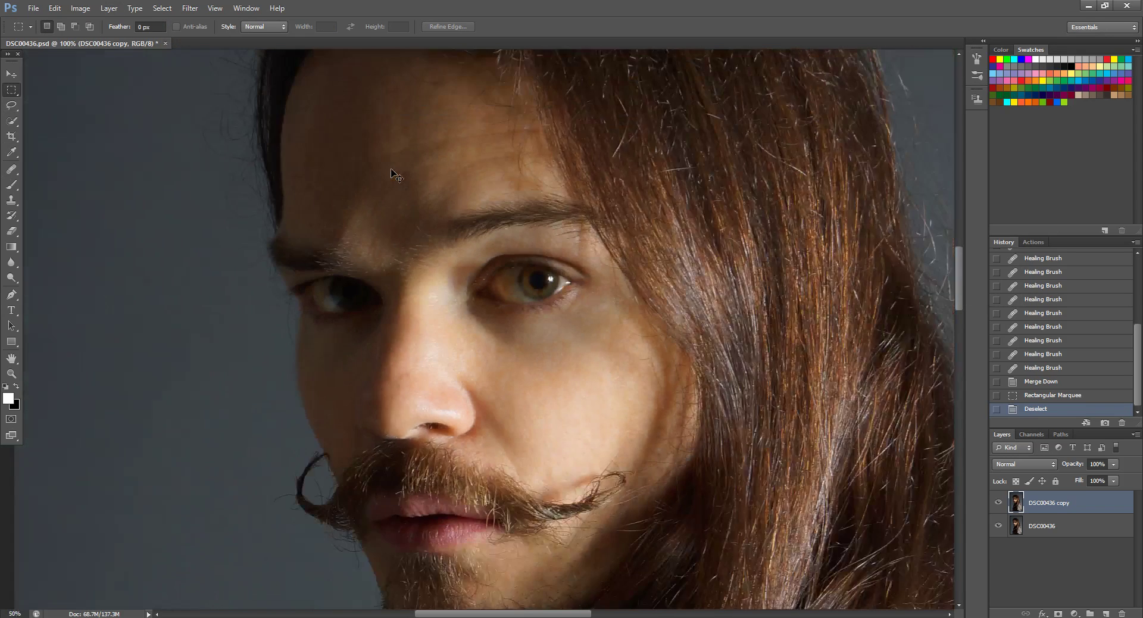
{"action": "key", "text": "ctrl+minus"}
{"action": "key", "text": "ctrl+minus"}
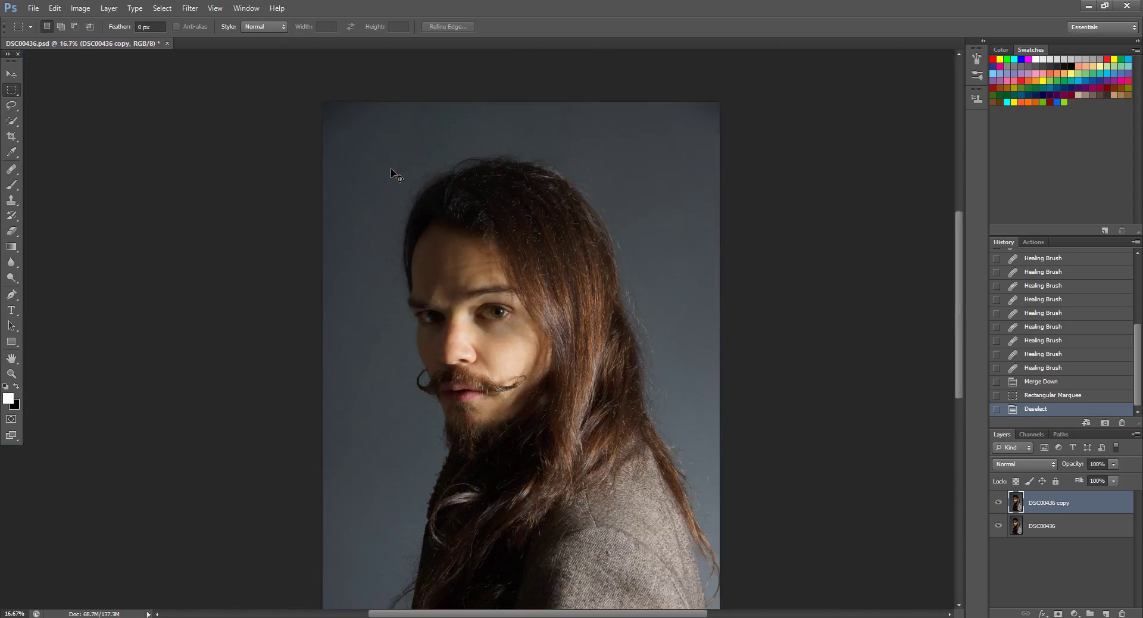
{"action": "key", "text": "ctrl+minus"}
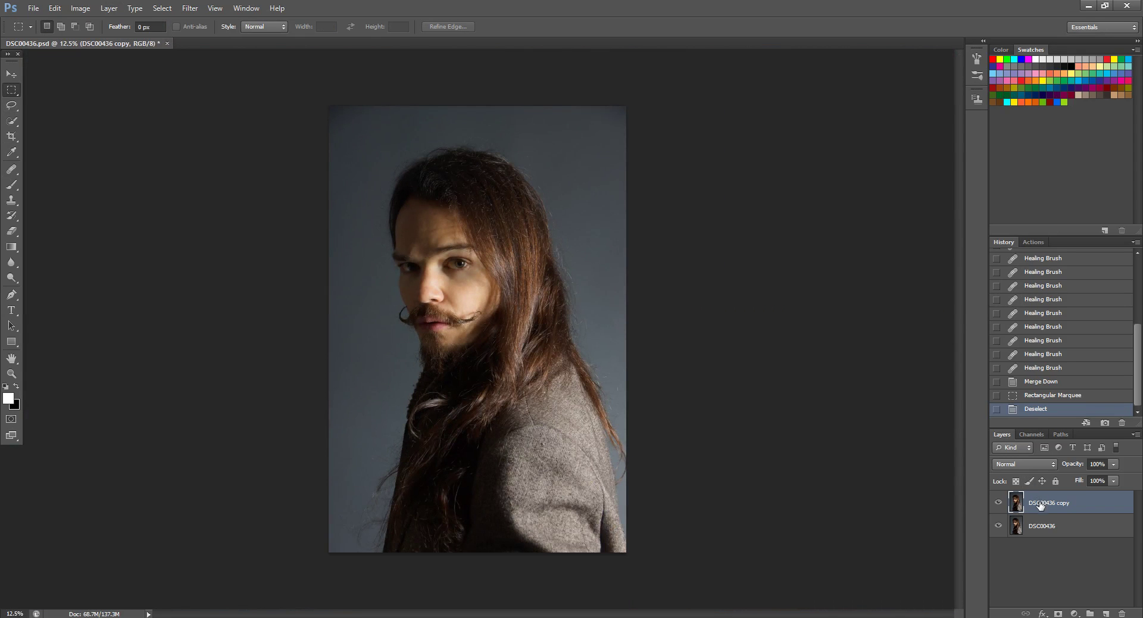
{"action": "key", "text": "ctrl+j"}
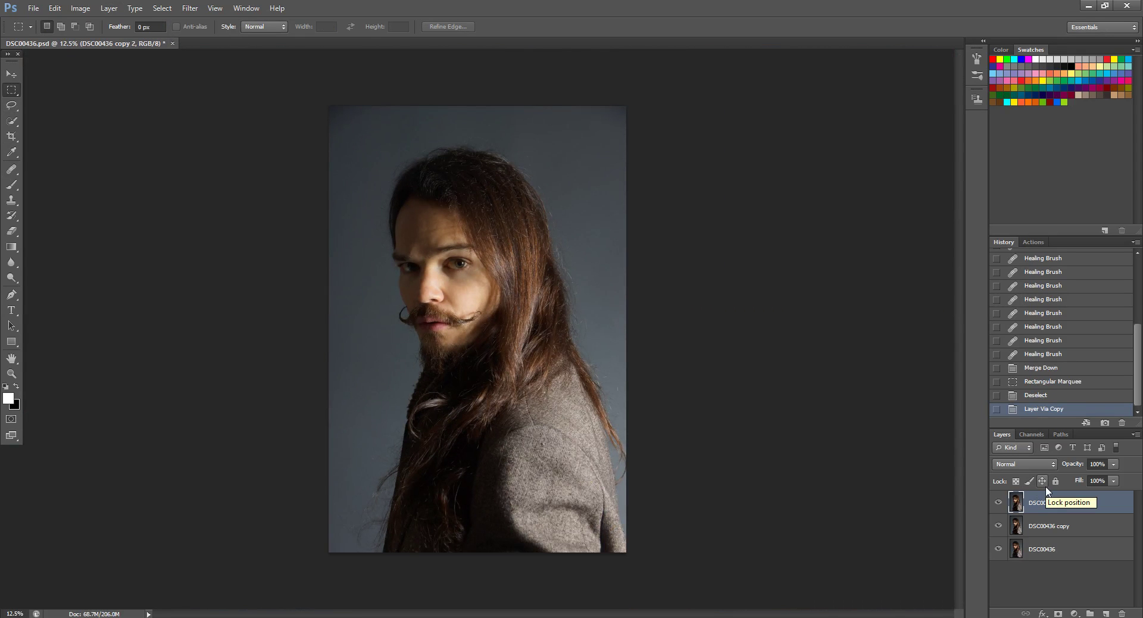
{"action": "left_click", "coordinate": [1111, 481]}
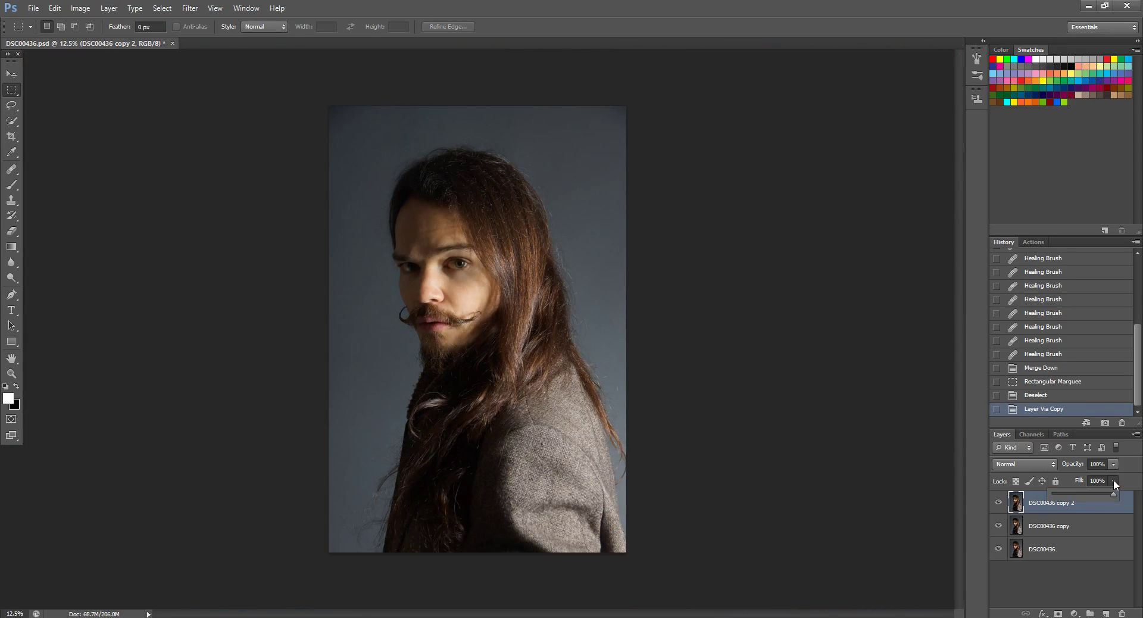
{"action": "left_click", "coordinate": [1070, 492]}
{"action": "left_click_drag", "start_coordinate": [1067, 492], "coordinate": [1069, 493]}
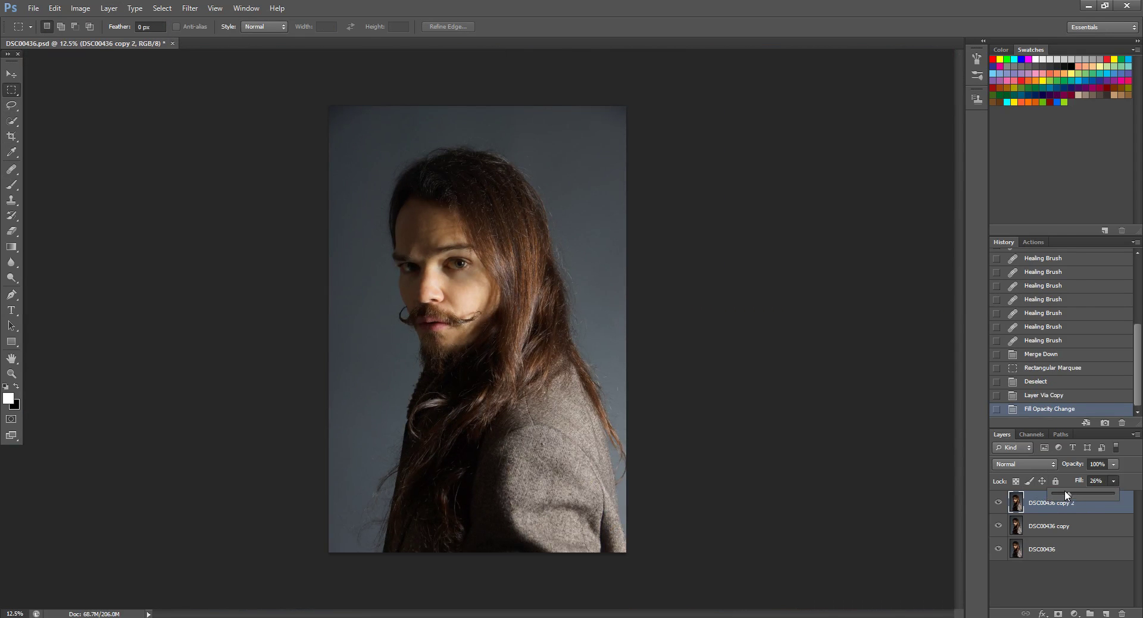
{"action": "left_click", "coordinate": [1052, 467]}
{"action": "left_click", "coordinate": [1022, 311]}
- Convert the DSC00436 copy 2 layer to monochrome with Channel Mixer, raising the red source channel slightly above +40%
{"action": "left_click", "coordinate": [81, 9]}
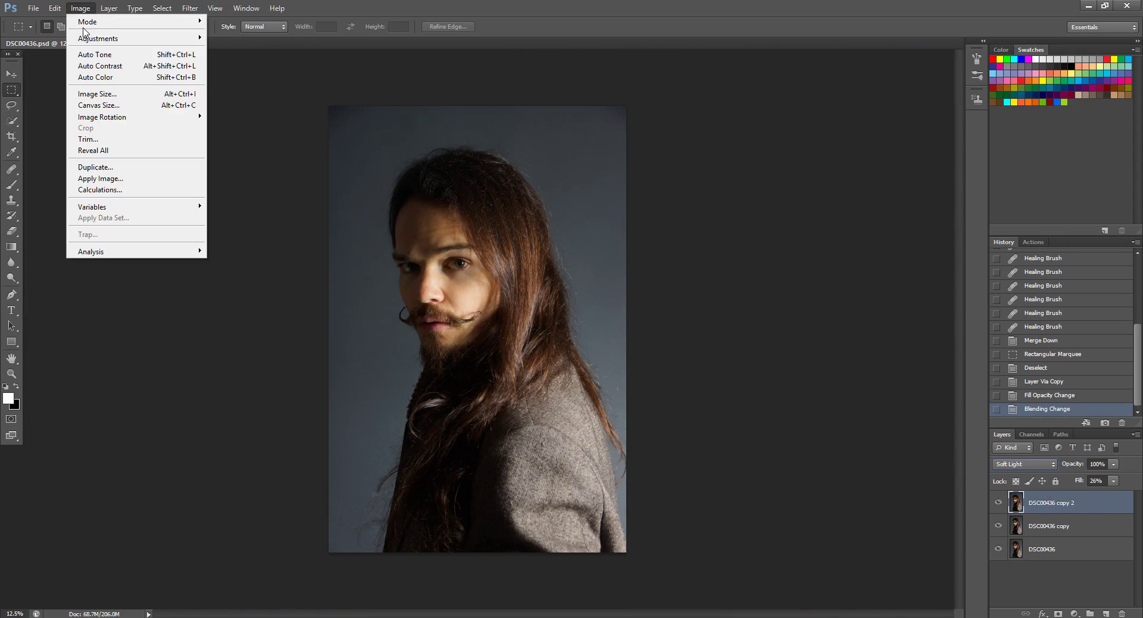
{"action": "mouse_move", "coordinate": [107, 38]}
{"action": "left_click", "coordinate": [252, 143]}
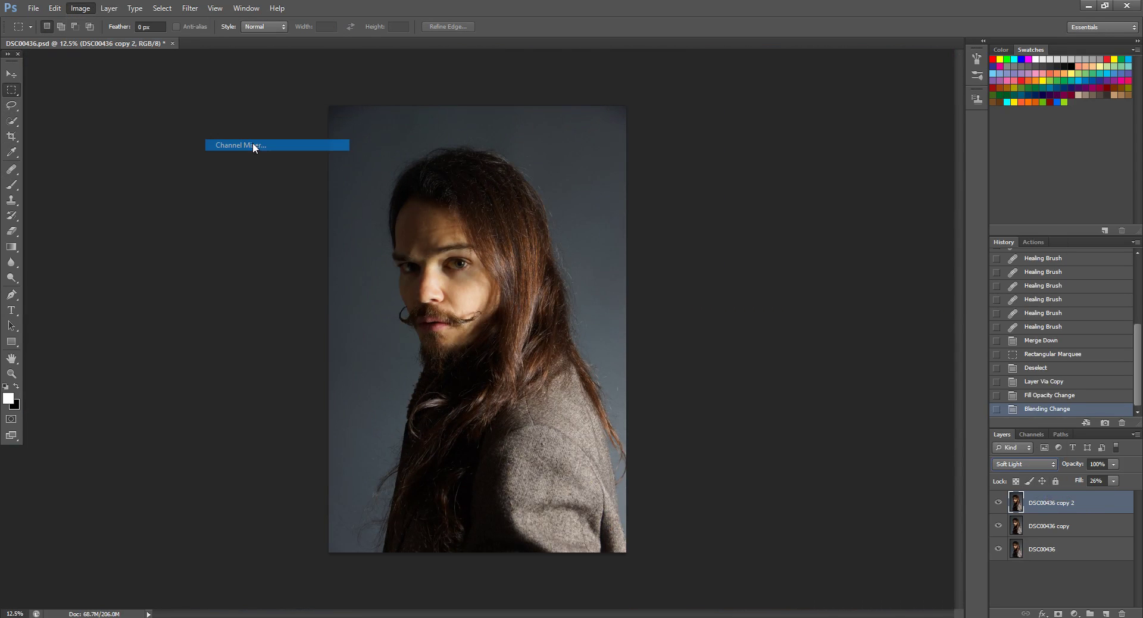
{"action": "left_click_drag", "start_coordinate": [551, 135], "coordinate": [701, 118]}
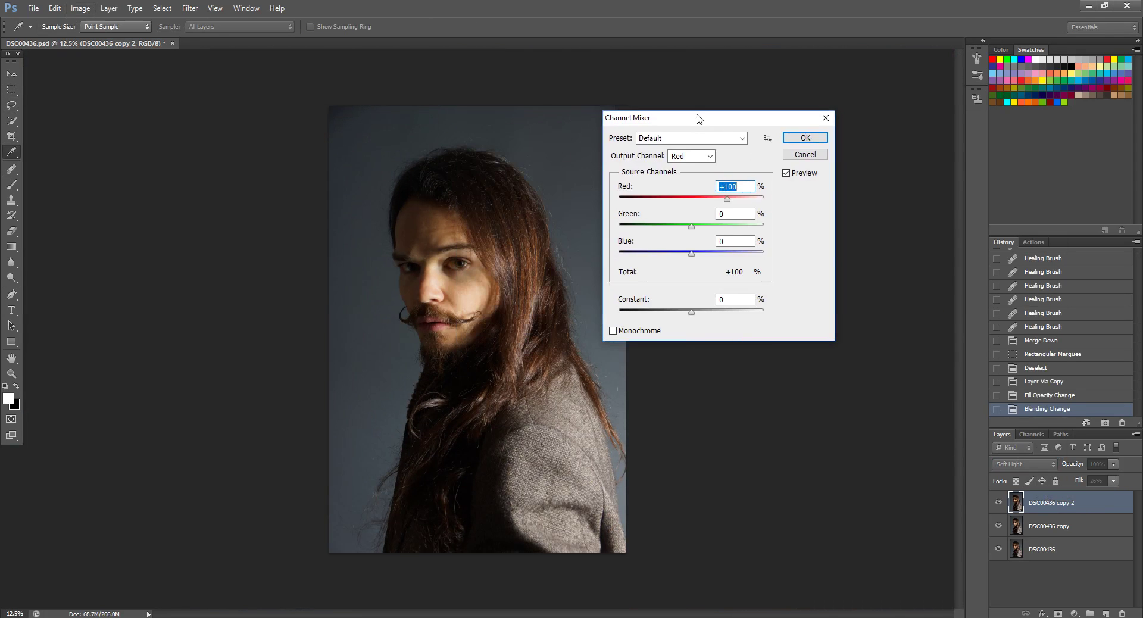
{"action": "left_click", "coordinate": [712, 156]}
{"action": "left_click", "coordinate": [689, 178]}
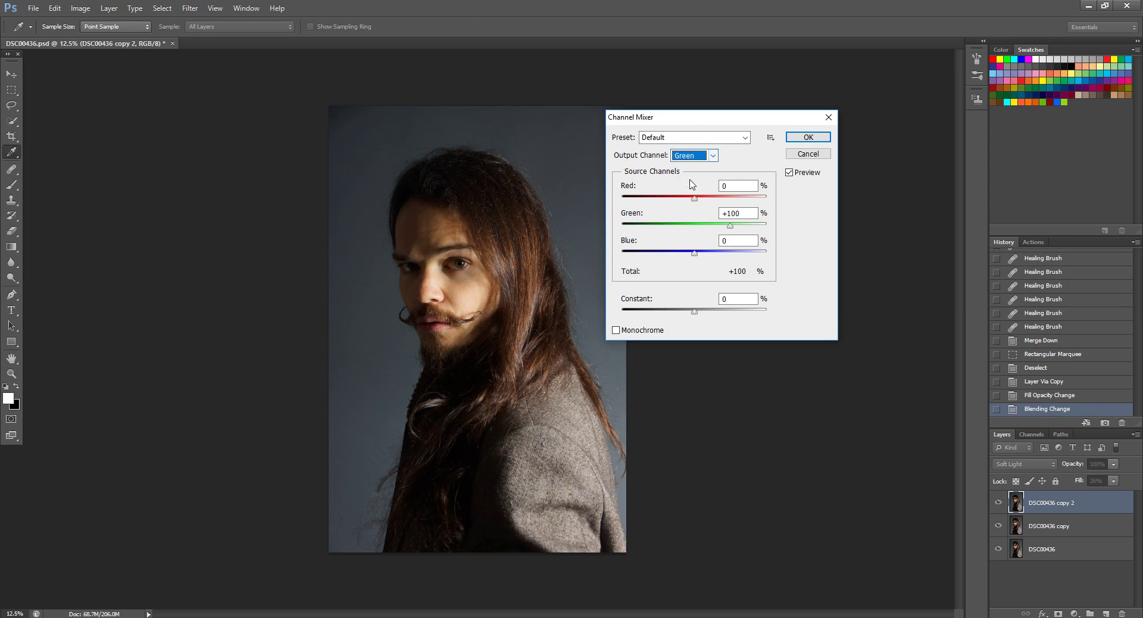
{"action": "left_click", "coordinate": [616, 330]}
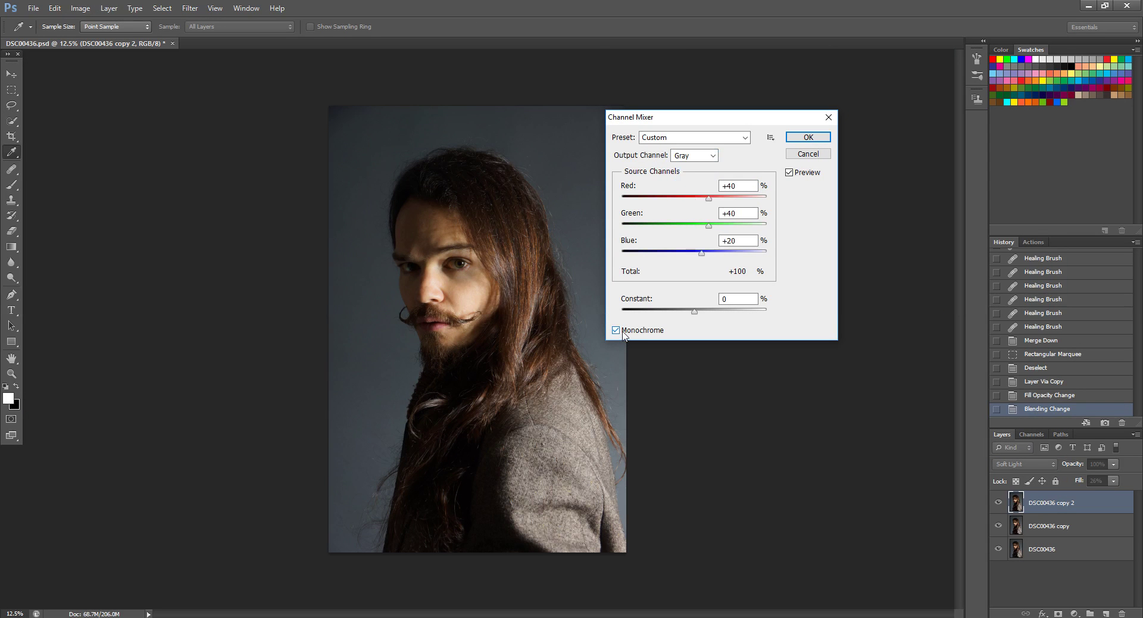
{"action": "left_click_drag", "start_coordinate": [709, 203], "coordinate": [717, 204]}
{"action": "left_click", "coordinate": [808, 137]}
{"action": "key", "text": "m"}
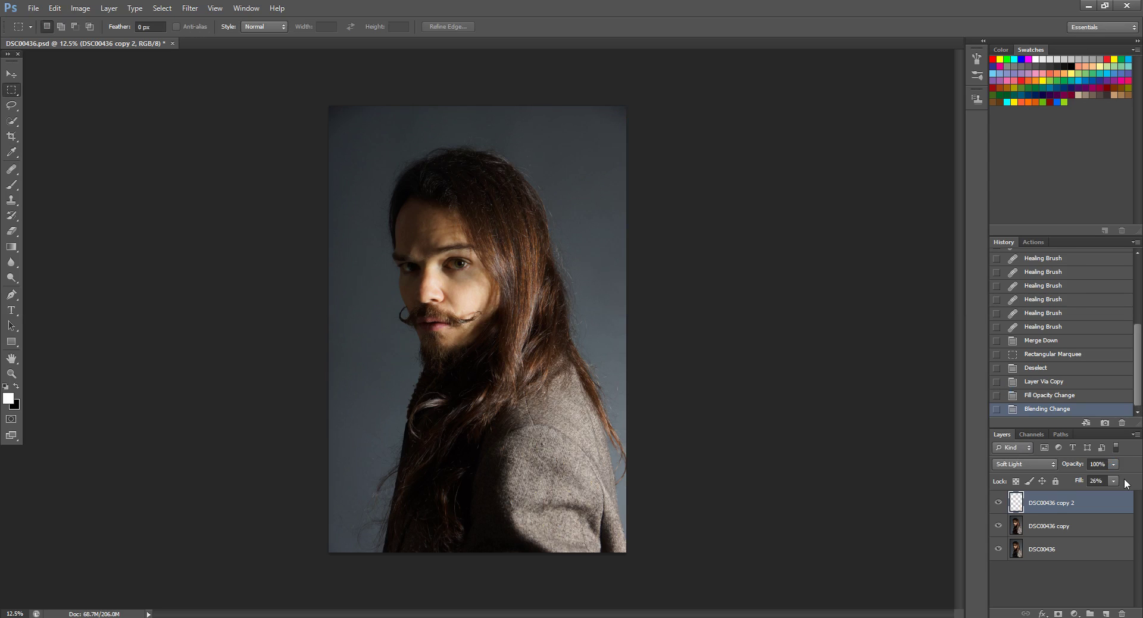
- Set the fill of the monochrome Soft Light layer to 32% to fine-tune the portrait's contrast
{"action": "left_click", "coordinate": [1113, 481]}
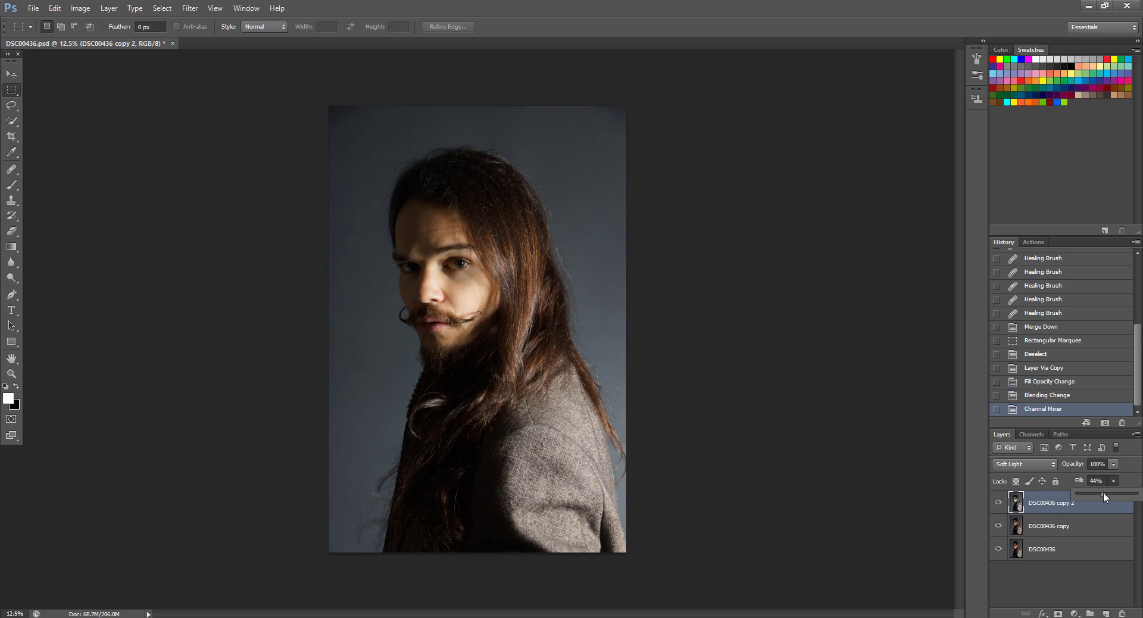
{"action": "left_click_drag", "start_coordinate": [1093, 493], "coordinate": [1034, 498]}
{"action": "left_click_drag", "start_coordinate": [1097, 495], "coordinate": [1097, 495]}
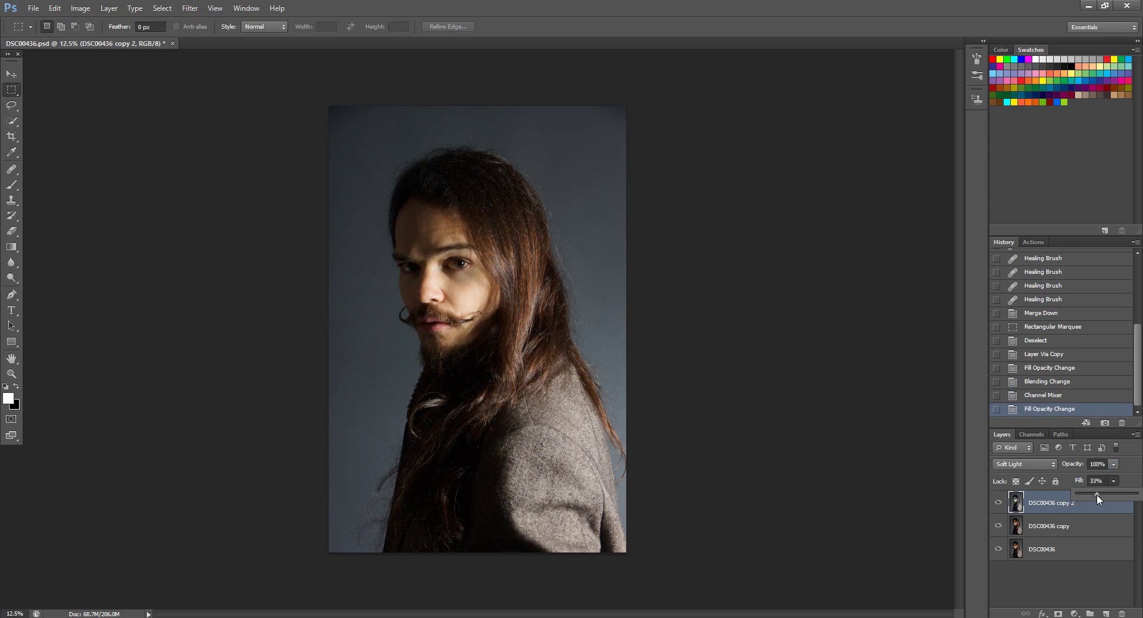
{"action": "left_click", "coordinate": [1057, 527]}
{"action": "left_click", "coordinate": [1054, 526]}
{"action": "left_click", "coordinate": [998, 504]}
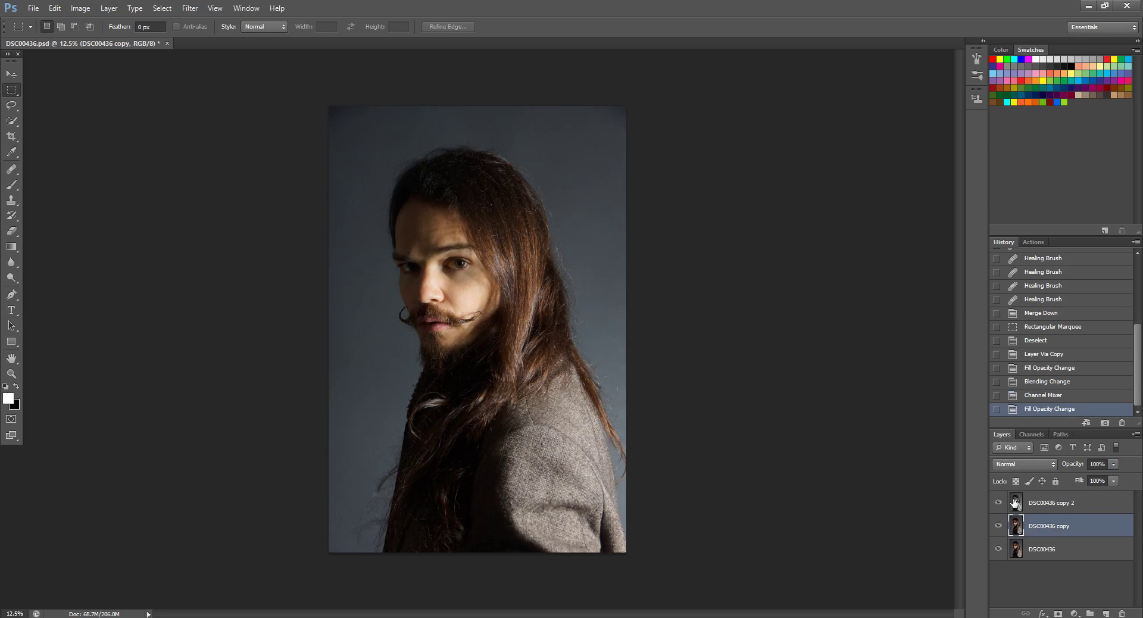
- Duplicate the DSC00436 copy layer again and merge the Soft Light layer down into the new duplicate
{"action": "left_click", "coordinate": [1054, 504]}
{"action": "left_click", "coordinate": [1052, 528]}
{"action": "key", "text": "ctrl+j"}
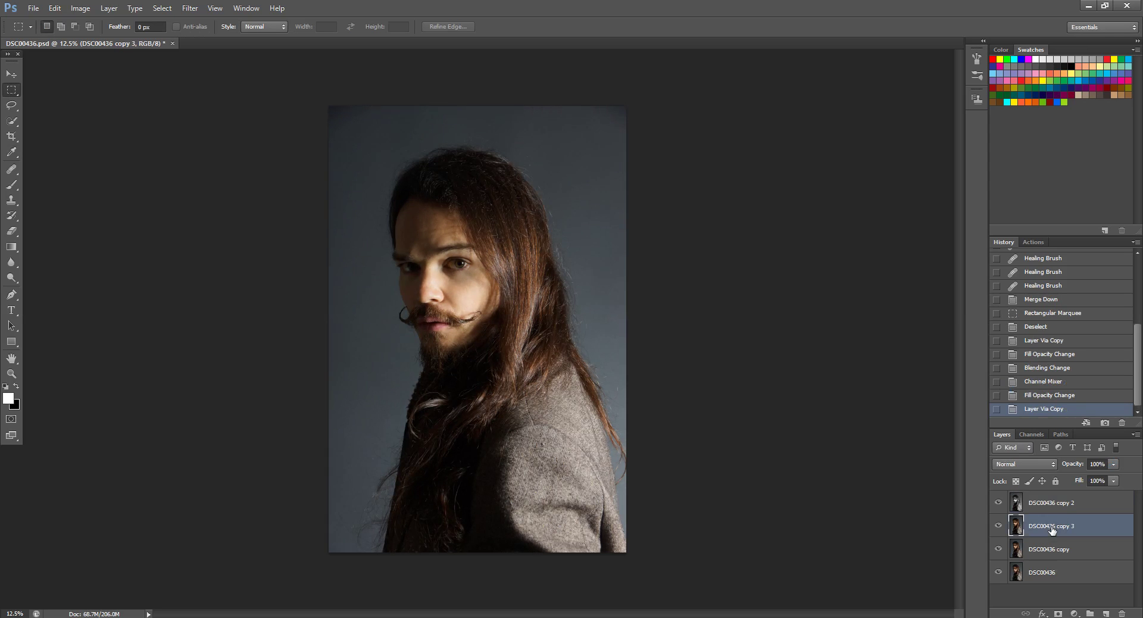
{"action": "left_click", "coordinate": [1061, 504]}
{"action": "left_click", "coordinate": [109, 8]}
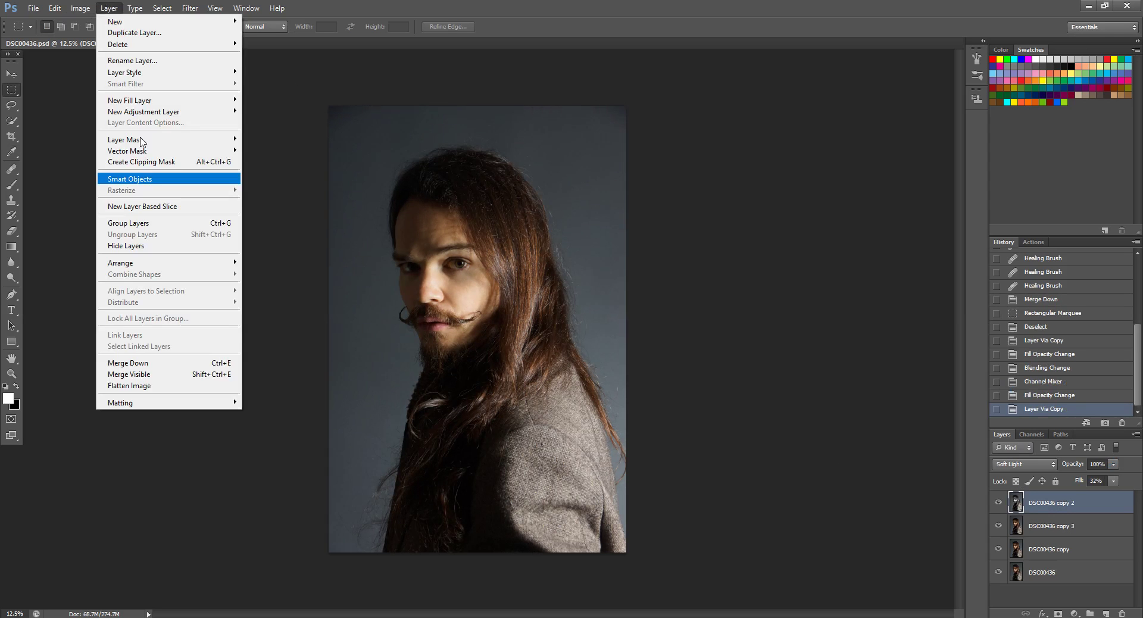
{"action": "left_click", "coordinate": [155, 364]}
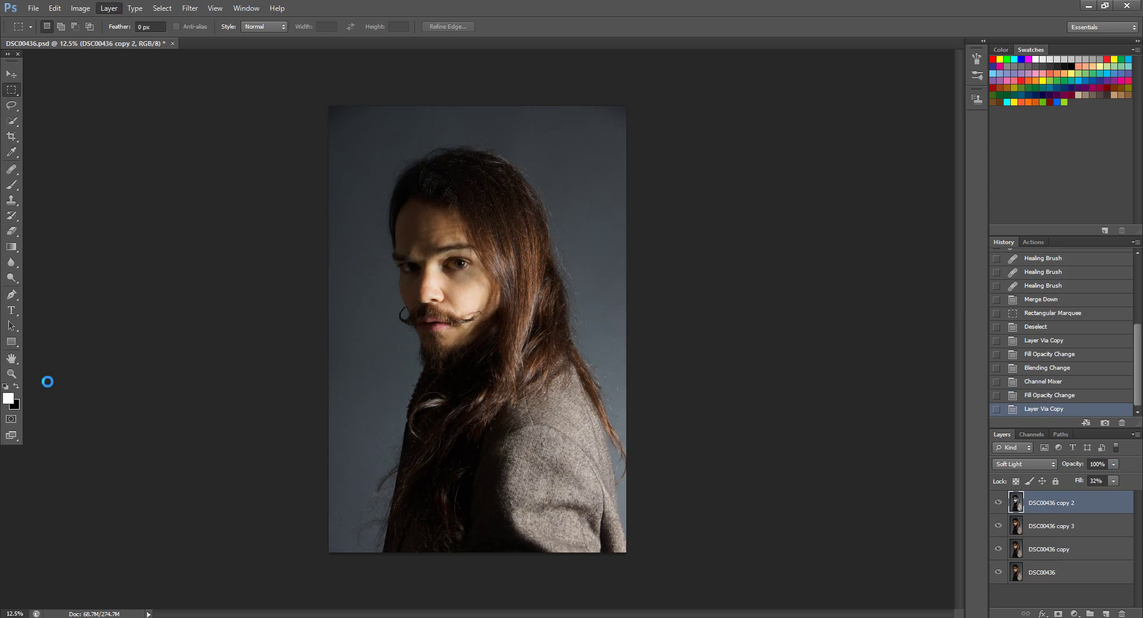
- Try brightening the eye with a Curves adjustment layer limited to a rectangular selection around it
{"action": "left_click", "coordinate": [11, 373]}
{"action": "left_click", "coordinate": [444, 232]}
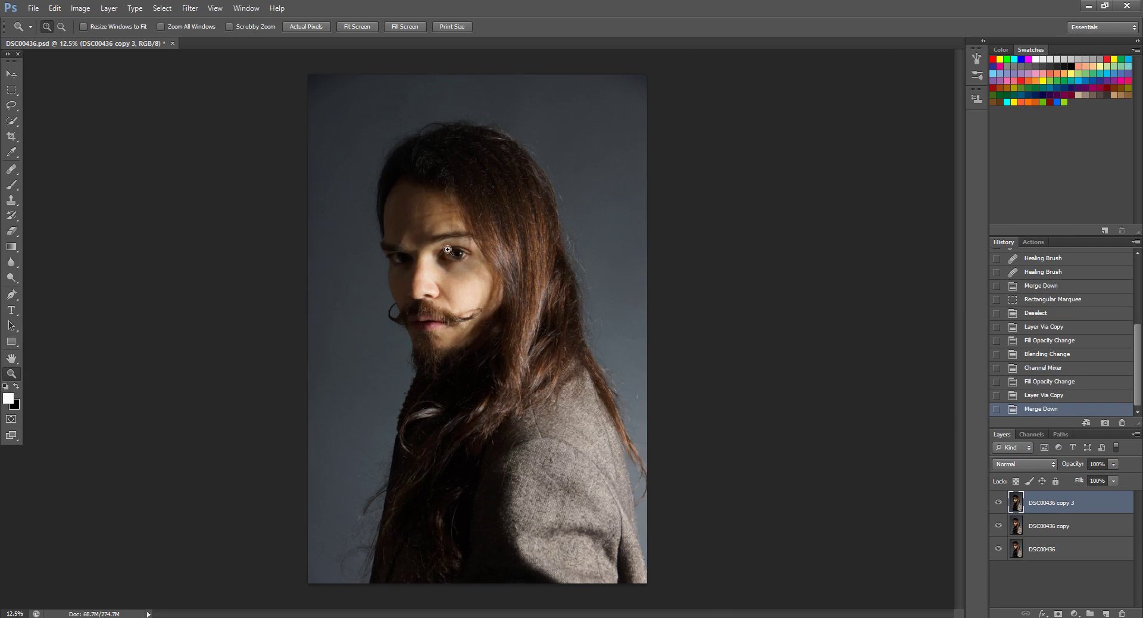
{"action": "left_click", "coordinate": [444, 238]}
{"action": "left_click", "coordinate": [444, 256]}
{"action": "left_click", "coordinate": [446, 277]}
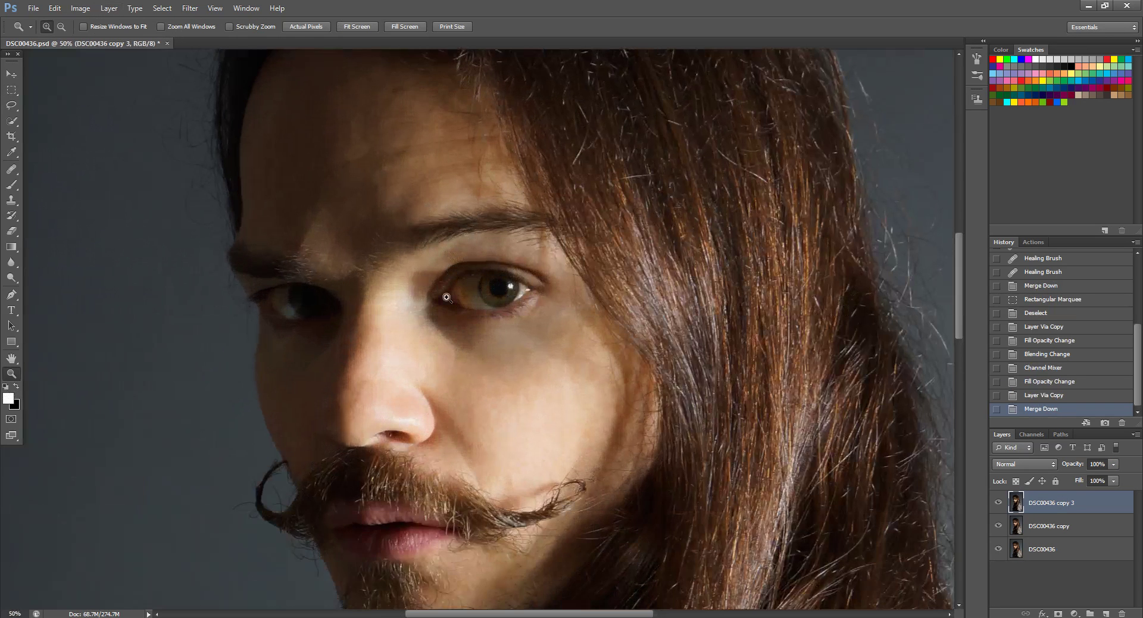
{"action": "left_click", "coordinate": [447, 296]}
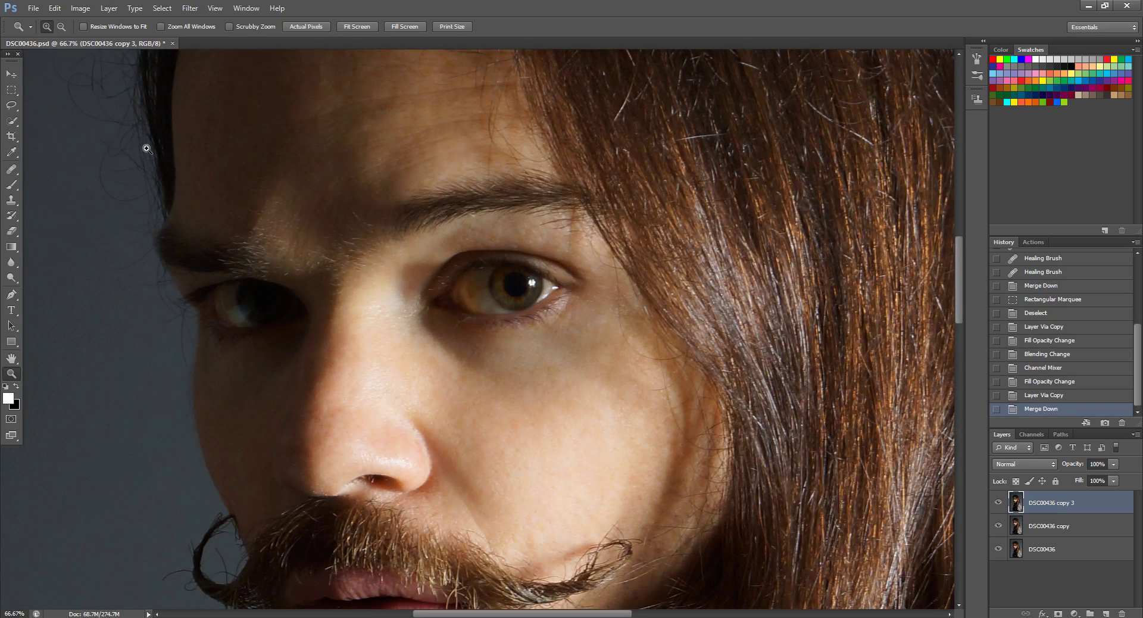
{"action": "key", "text": "m"}
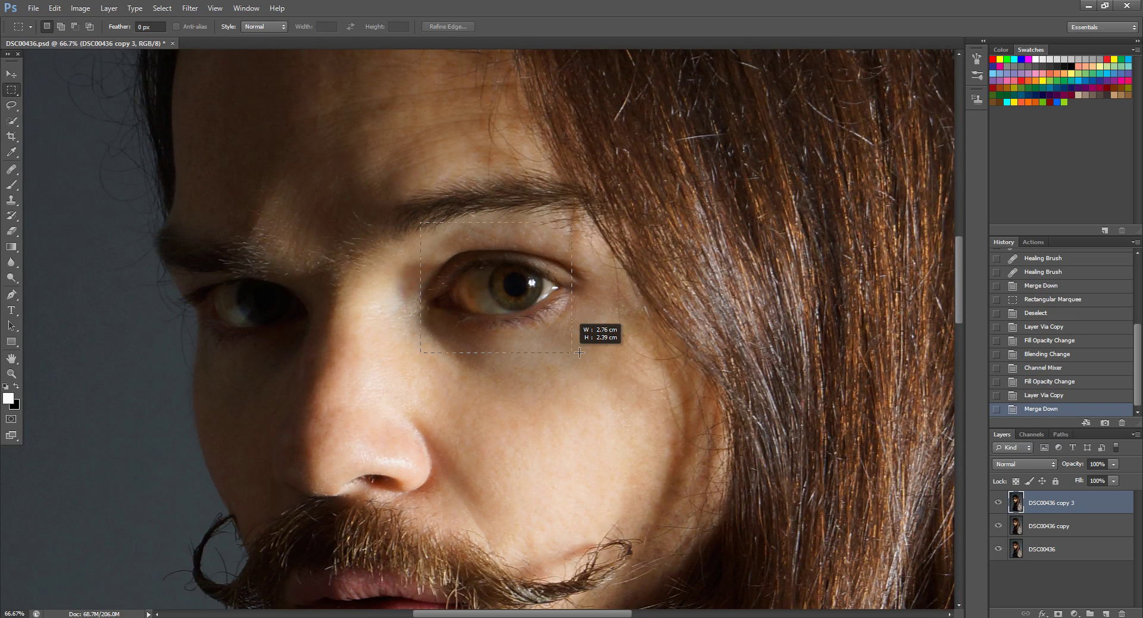
{"action": "left_click_drag", "start_coordinate": [420, 222], "coordinate": [600, 358]}
{"action": "left_click", "coordinate": [109, 7]}
{"action": "mouse_move", "coordinate": [179, 112]}
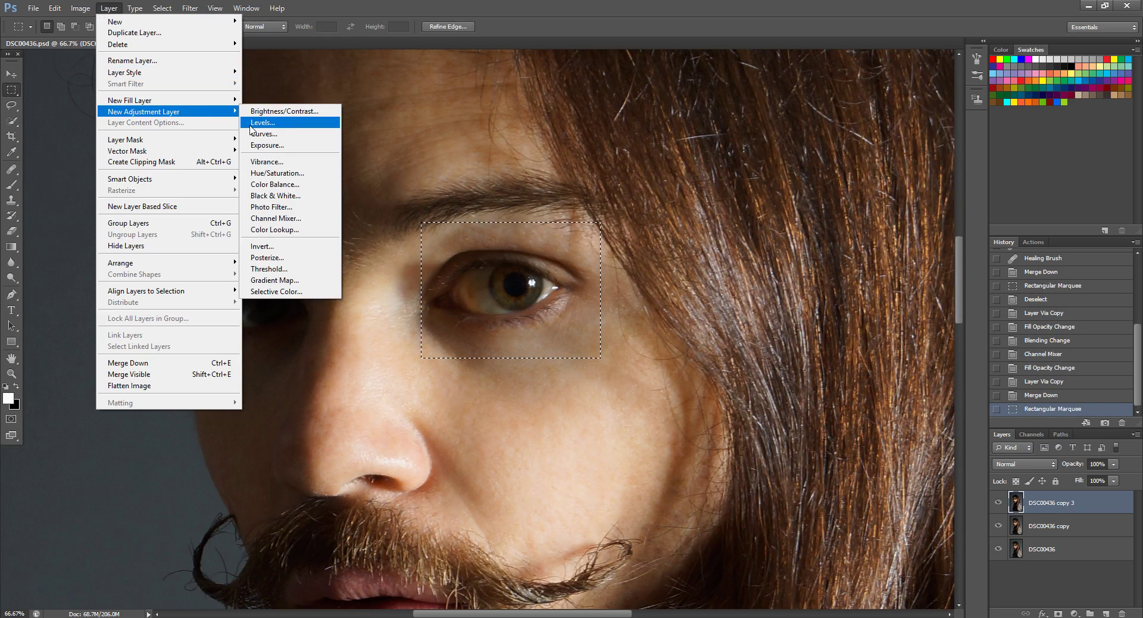
{"action": "left_click", "coordinate": [281, 136]}
{"action": "key", "text": "Return"}
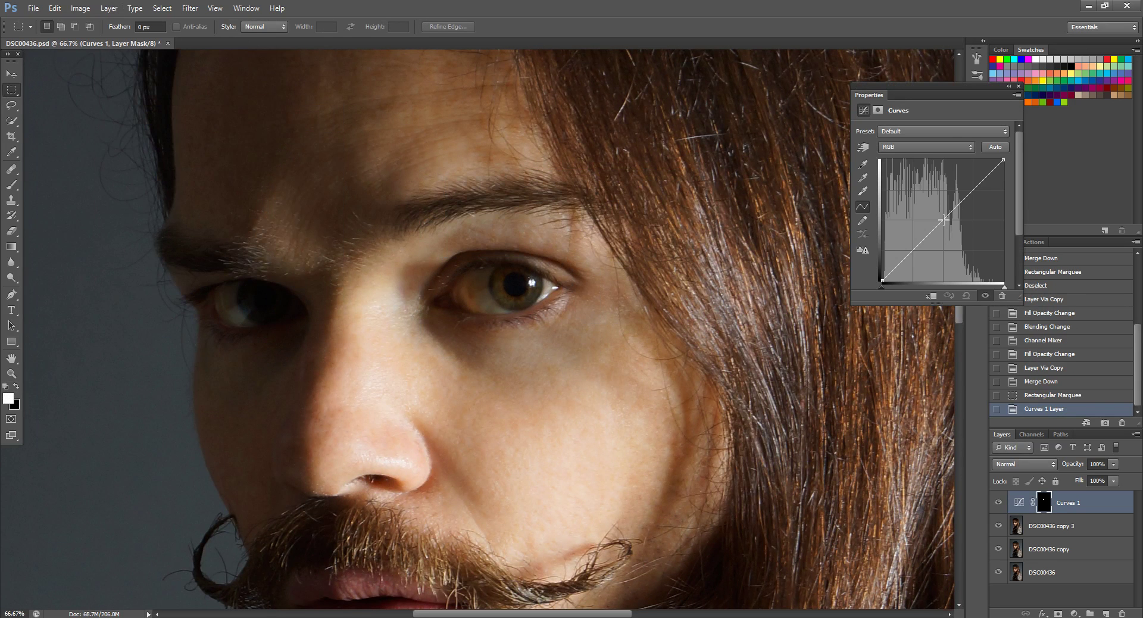
{"action": "mouse_move", "coordinate": [941, 221]}
{"action": "left_mouse_down"}
{"action": "mouse_move", "coordinate": [934, 212]}
{"action": "mouse_move", "coordinate": [942, 220]}
{"action": "left_mouse_up"}
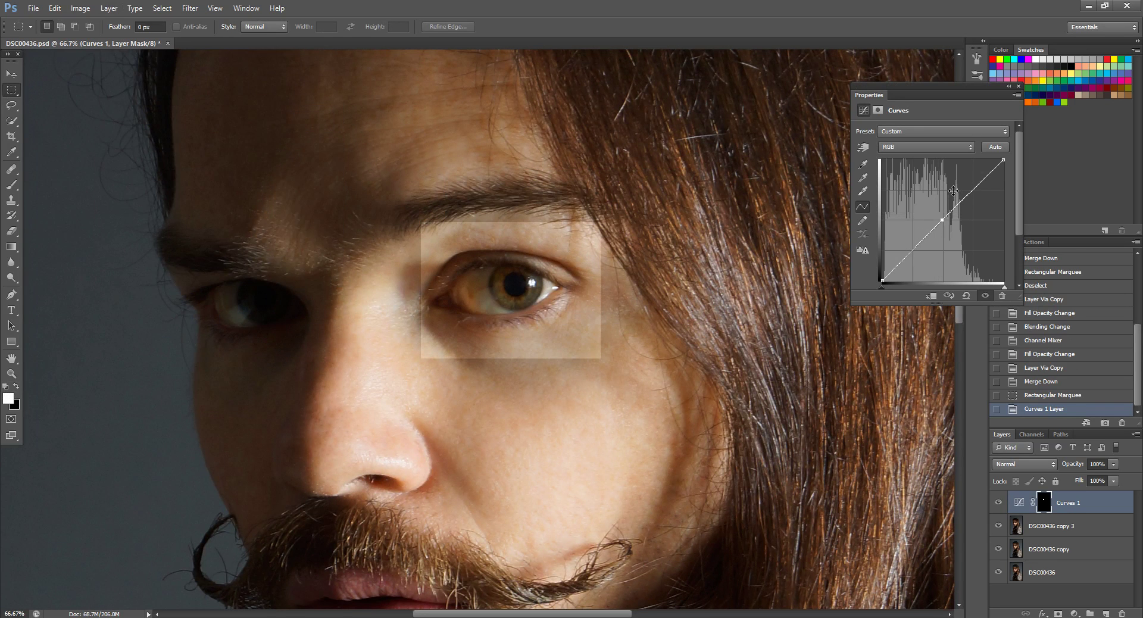
{"action": "left_click", "coordinate": [1017, 86]}
- Fill the Curves layer's mask with black and draw a white radial gradient at 100% opacity over the eye
{"action": "left_click", "coordinate": [59, 8]}
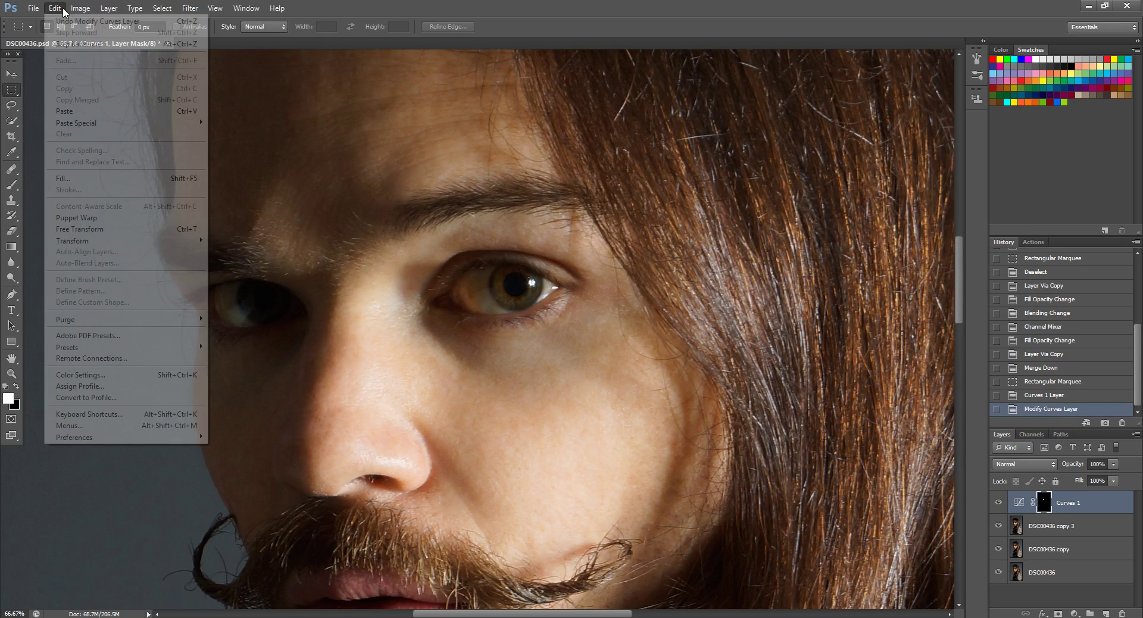
{"action": "left_click", "coordinate": [74, 178]}
{"action": "left_click", "coordinate": [644, 188]}
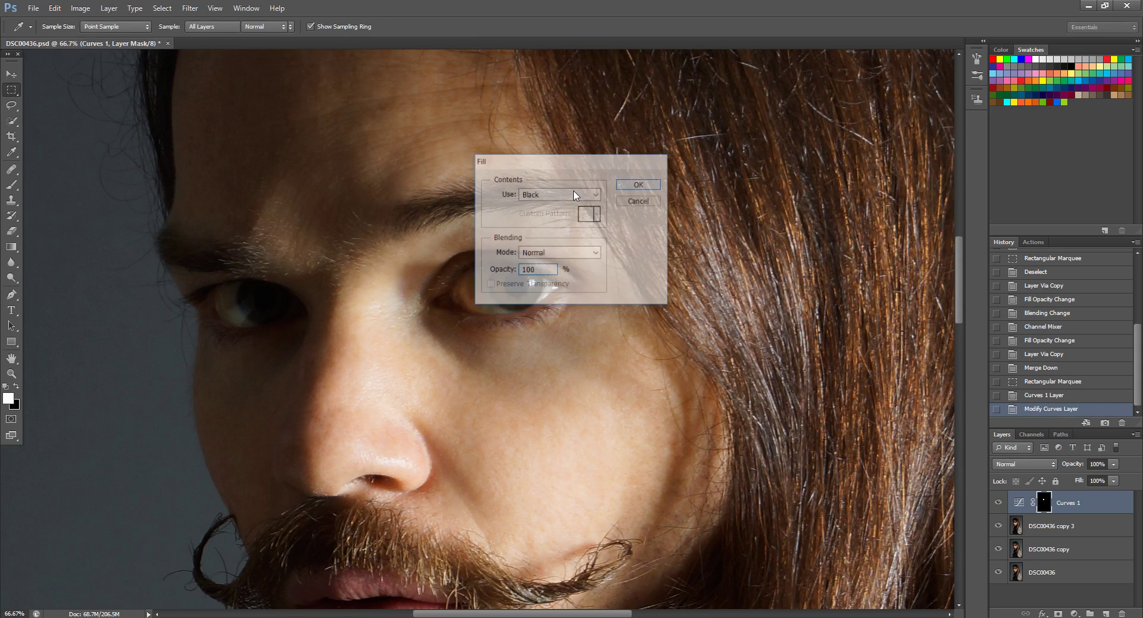
{"action": "key", "text": "g"}
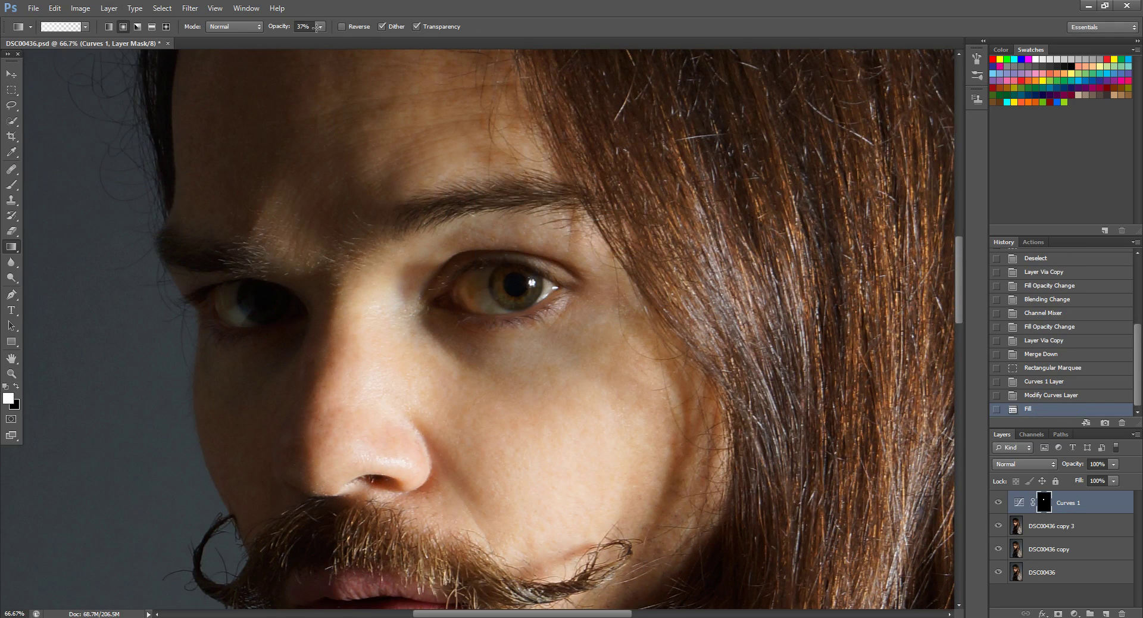
{"action": "left_click_drag", "start_coordinate": [322, 38], "coordinate": [359, 39]}
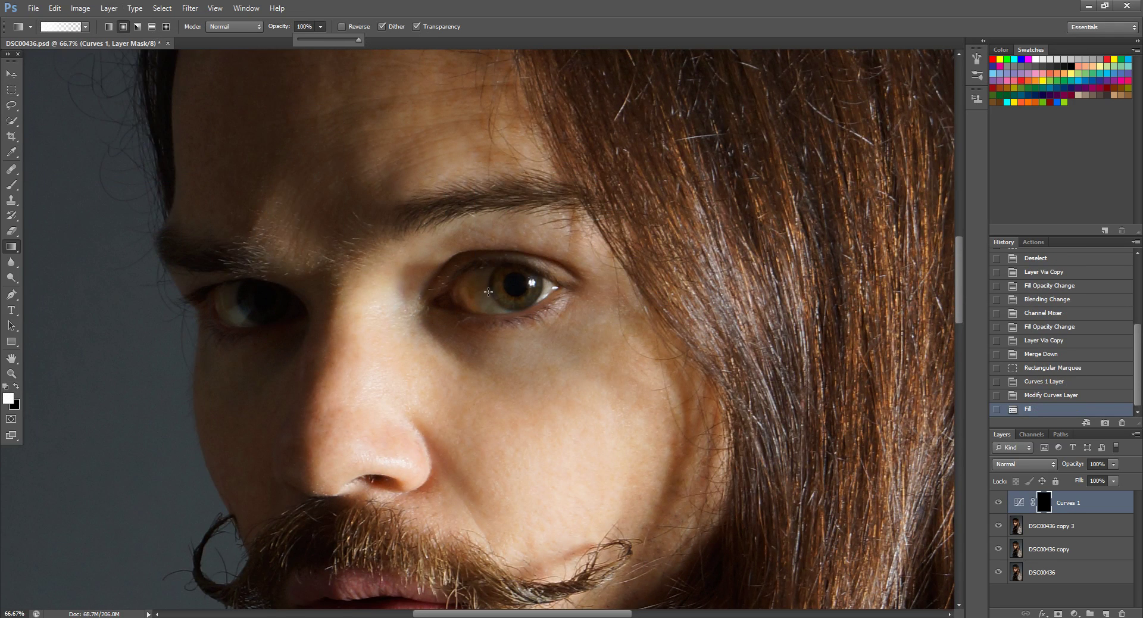
{"action": "left_click_drag", "start_coordinate": [490, 294], "coordinate": [583, 209]}
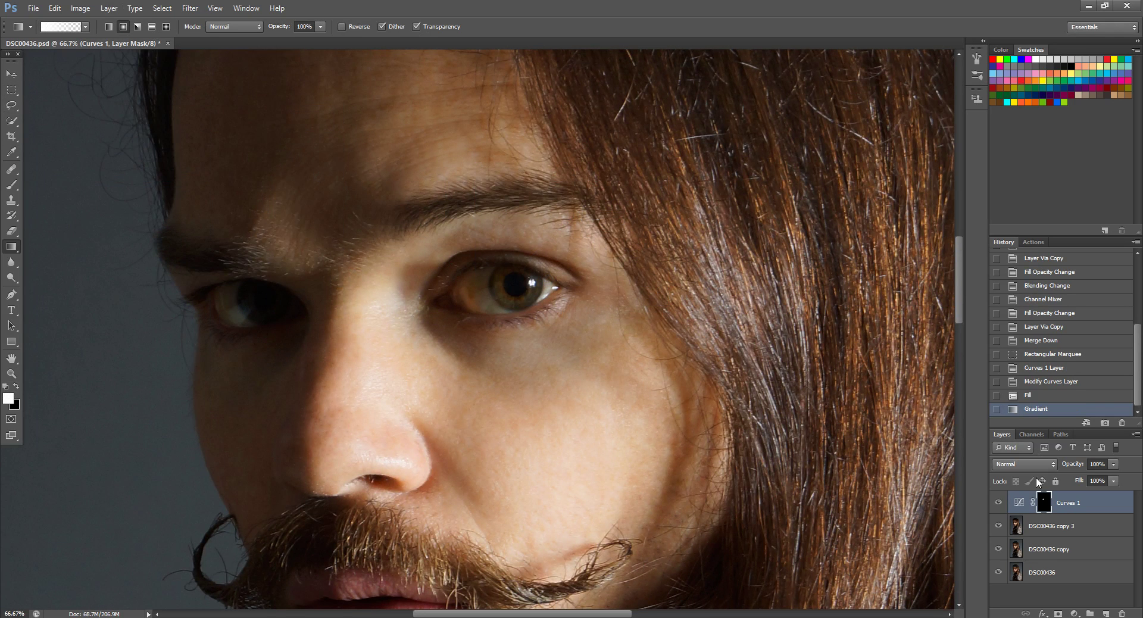
- Compare the eye with and without the Curves 1 layer and delete that layer
{"action": "left_click", "coordinate": [998, 504]}
{"action": "left_click", "coordinate": [998, 502]}
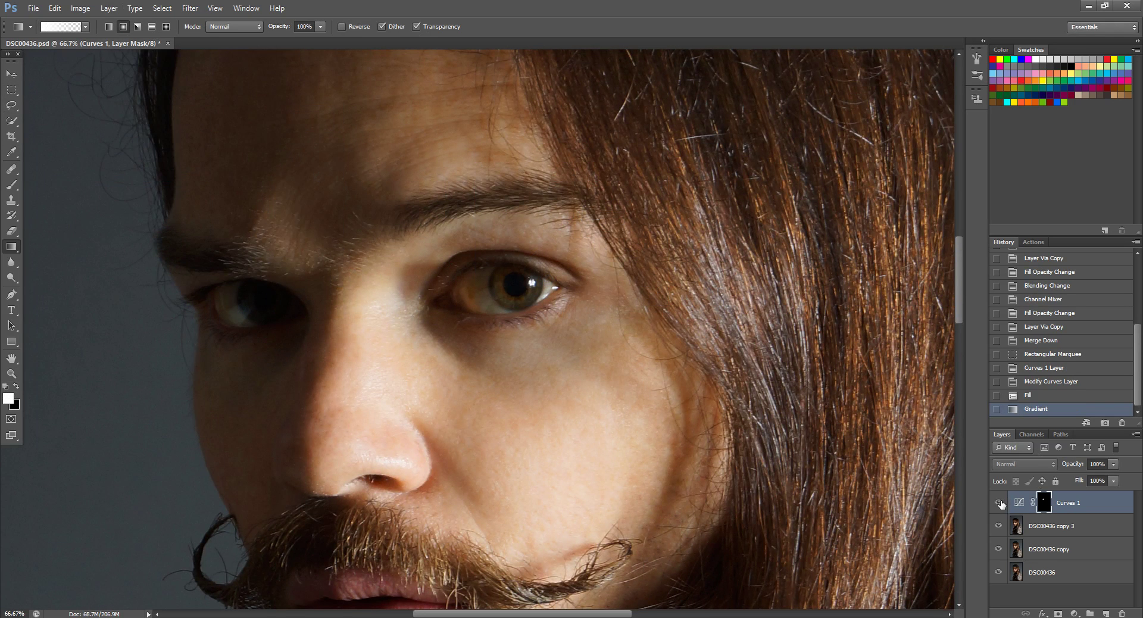
{"action": "left_click", "coordinate": [1052, 509]}
{"action": "left_click_drag", "start_coordinate": [1016, 505], "coordinate": [1122, 613]}
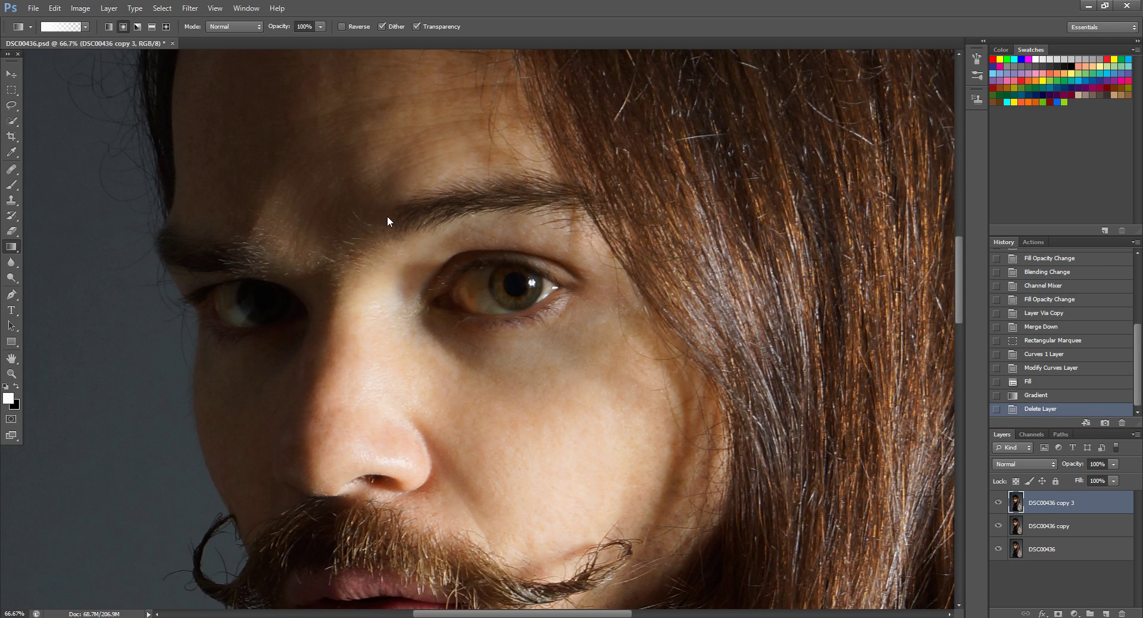
- Add a Curves adjustment layer limited to a rectangular selection around the brighter eye and raise its midtones slightly
{"action": "left_click", "coordinate": [12, 90]}
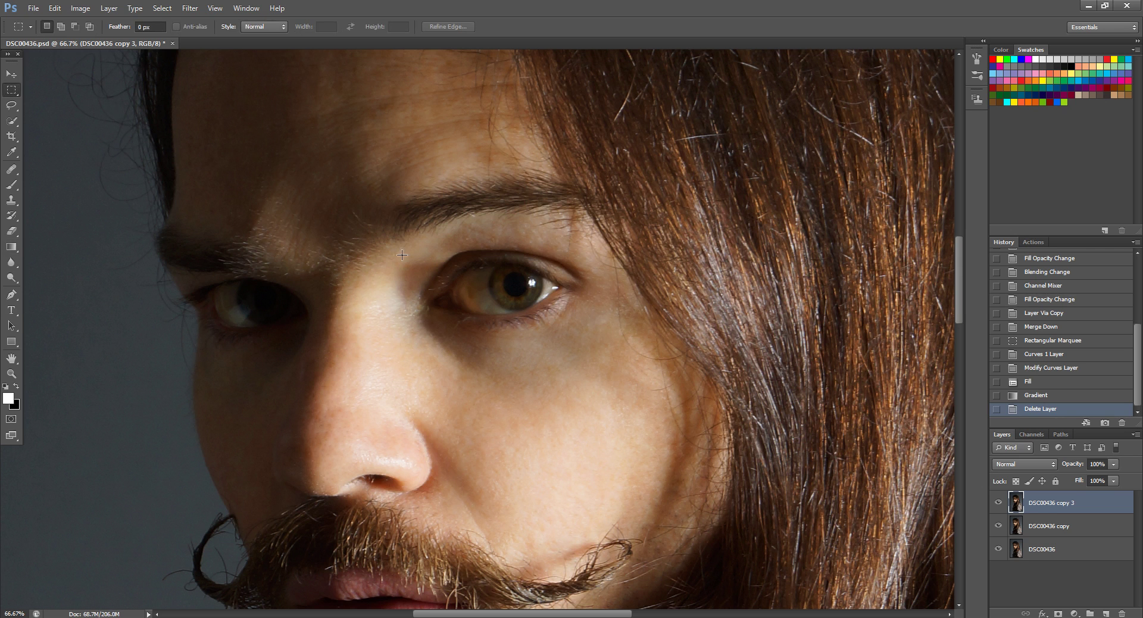
{"action": "left_click_drag", "start_coordinate": [424, 232], "coordinate": [595, 354]}
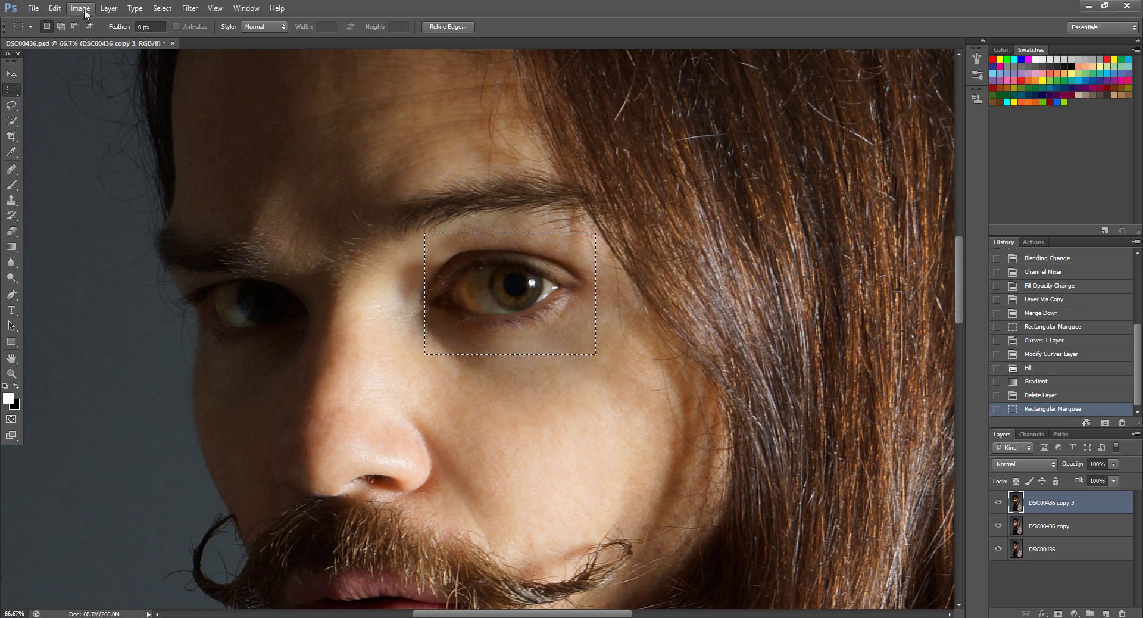
{"action": "left_click", "coordinate": [105, 9]}
{"action": "mouse_move", "coordinate": [241, 113]}
{"action": "left_click", "coordinate": [274, 133]}
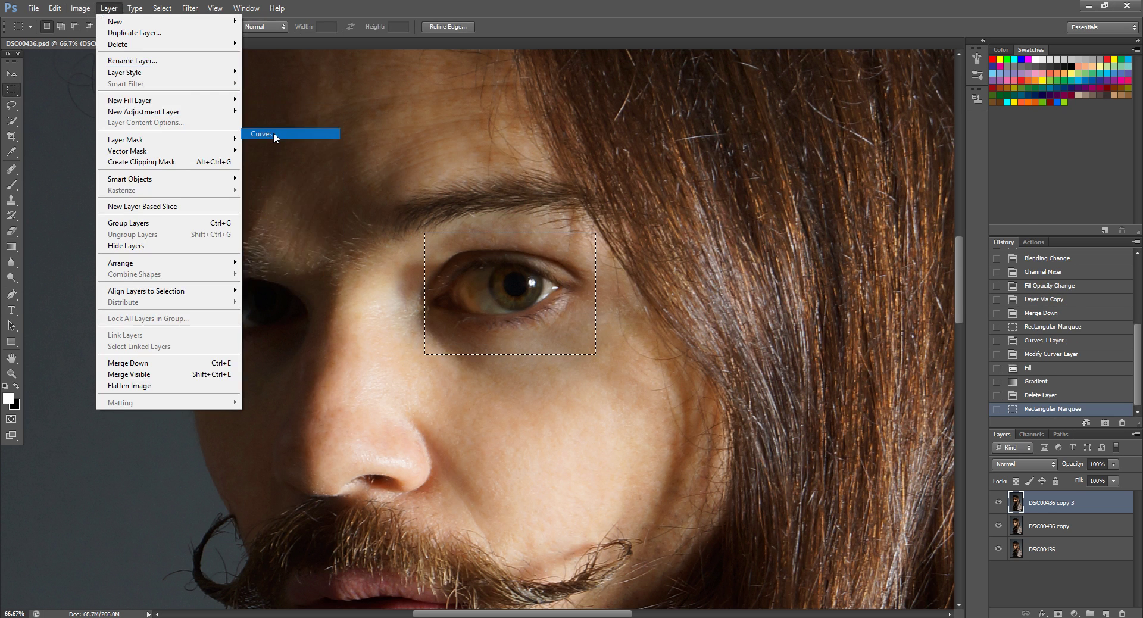
{"action": "left_click", "coordinate": [662, 198]}
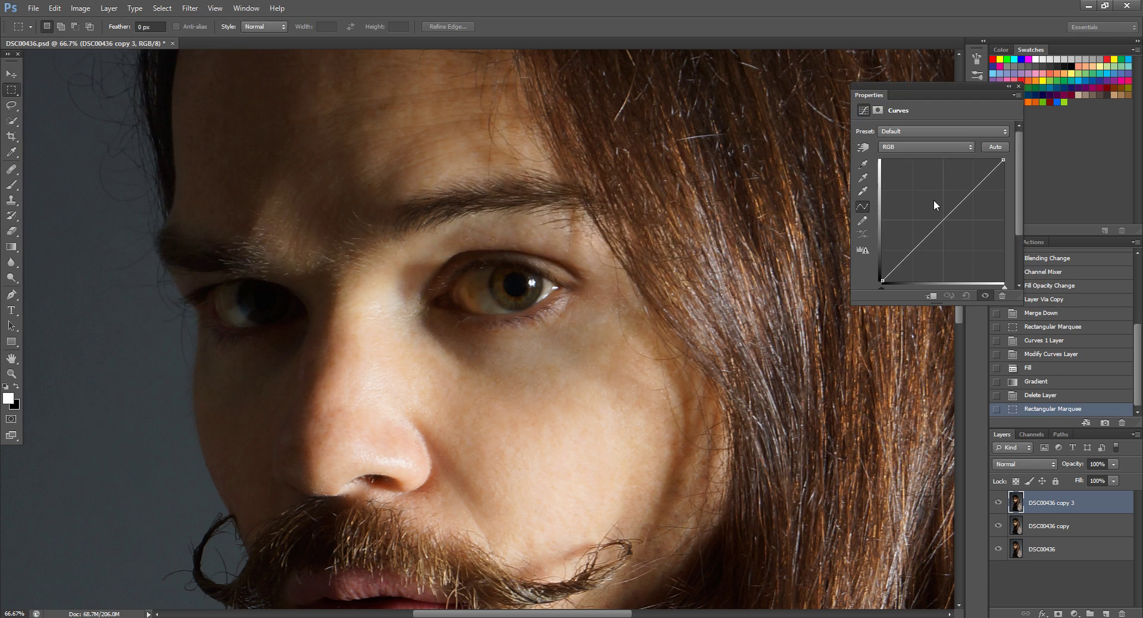
{"action": "left_click_drag", "start_coordinate": [943, 216], "coordinate": [935, 213]}
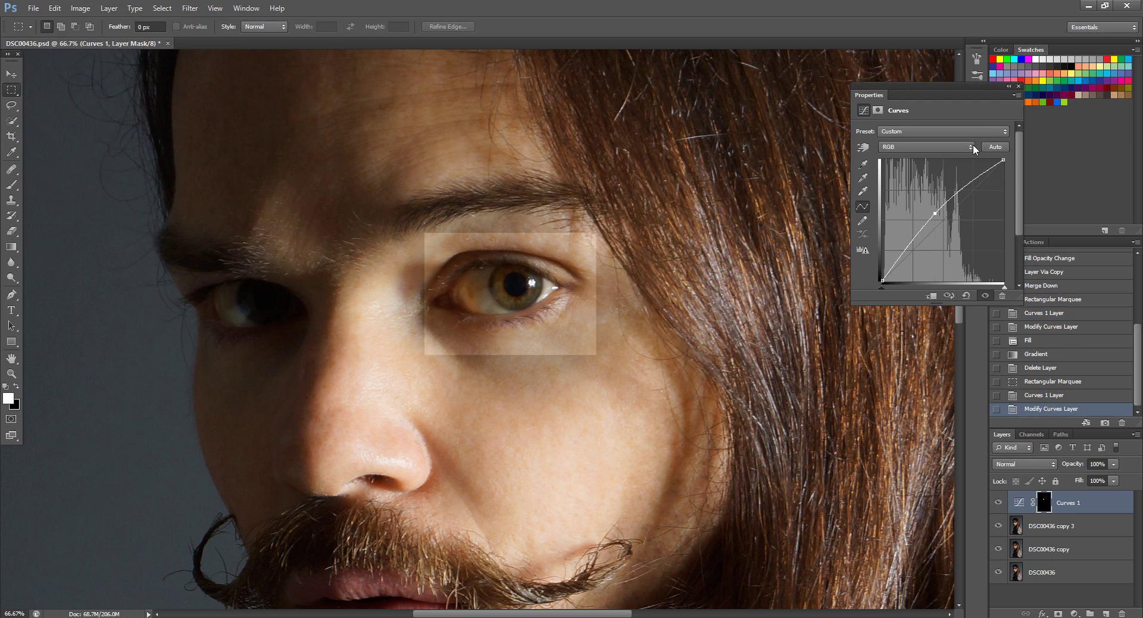
{"action": "left_click", "coordinate": [1018, 87]}
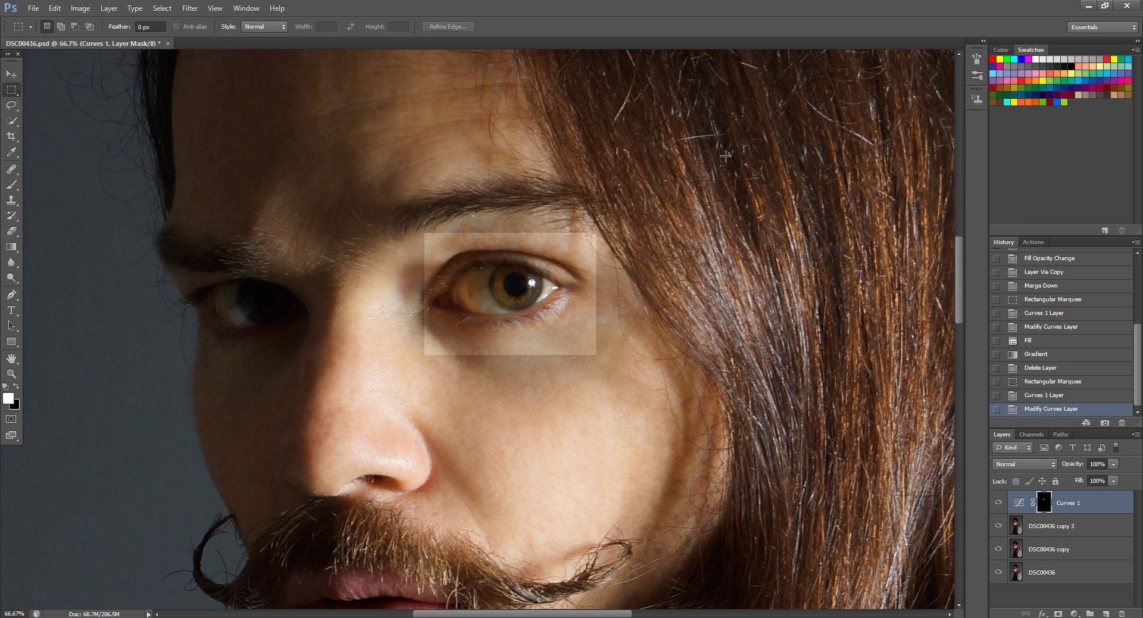
- Fill the Curves 1 mask with black and reveal the brightening over the eye with a white radial gradient
{"action": "left_click", "coordinate": [55, 8]}
{"action": "left_click", "coordinate": [71, 173]}
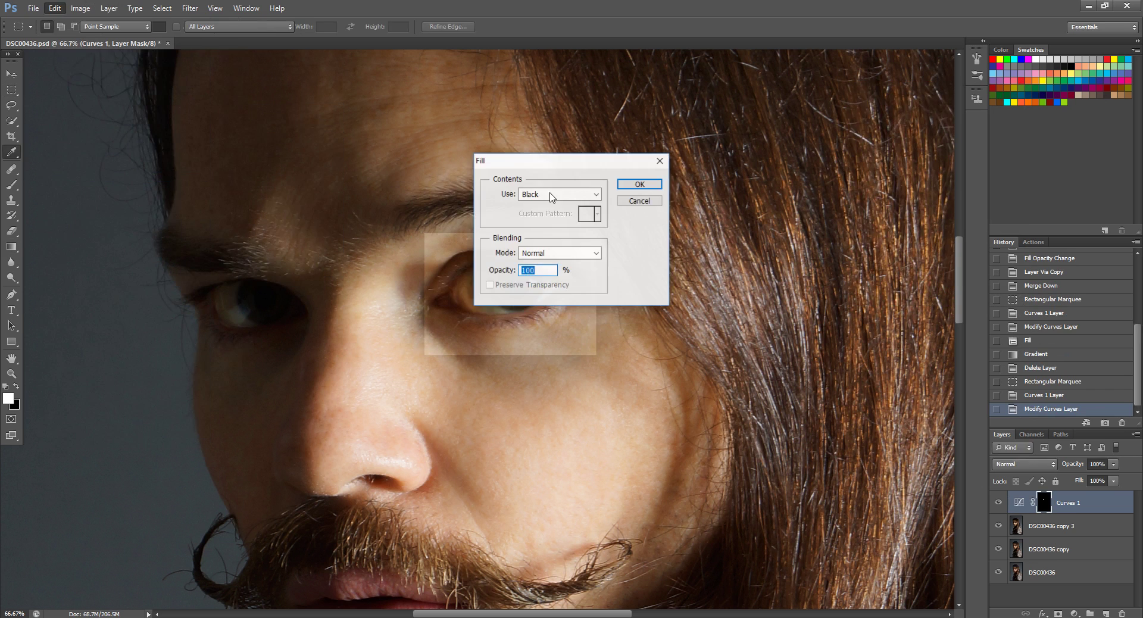
{"action": "left_click", "coordinate": [641, 185]}
{"action": "key", "text": "m"}
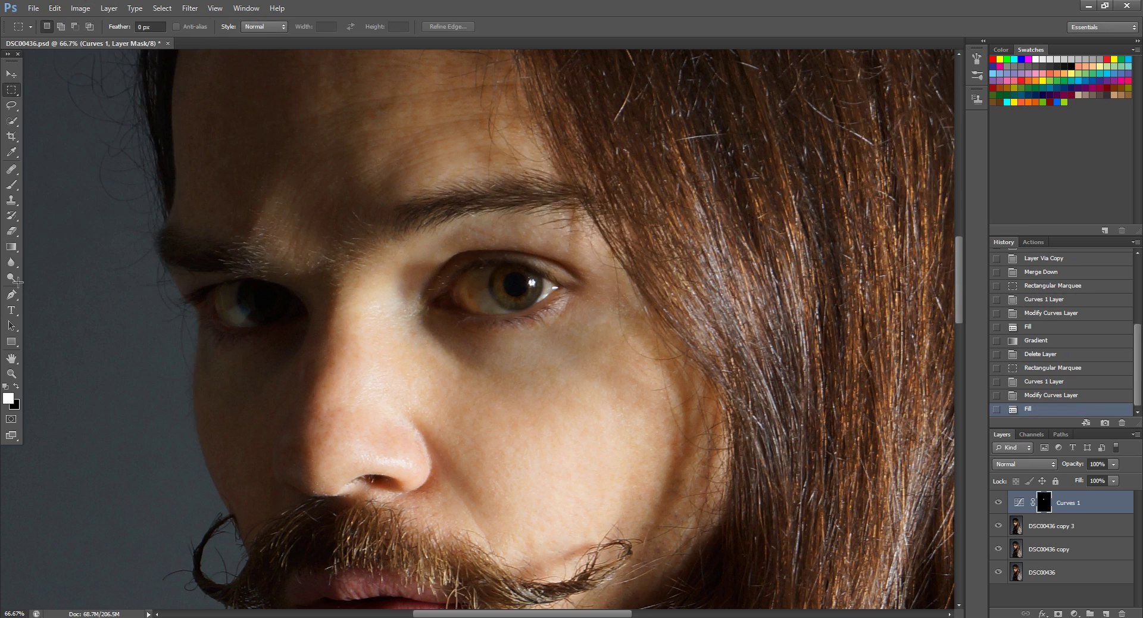
{"action": "left_click", "coordinate": [12, 247]}
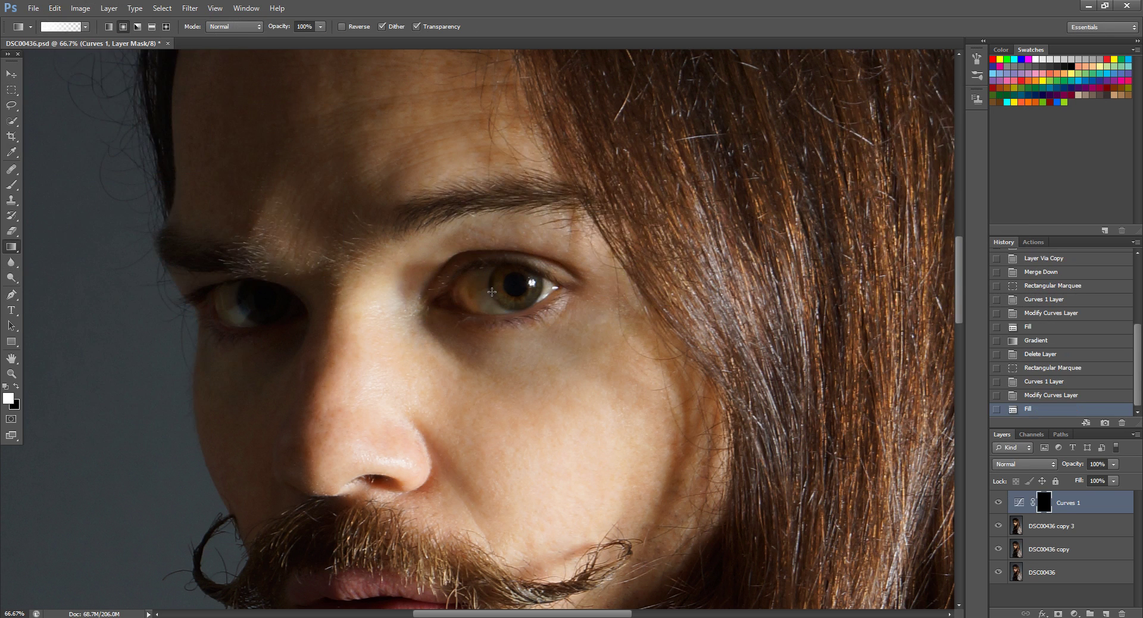
{"action": "left_click_drag", "start_coordinate": [547, 231], "coordinate": [587, 198]}
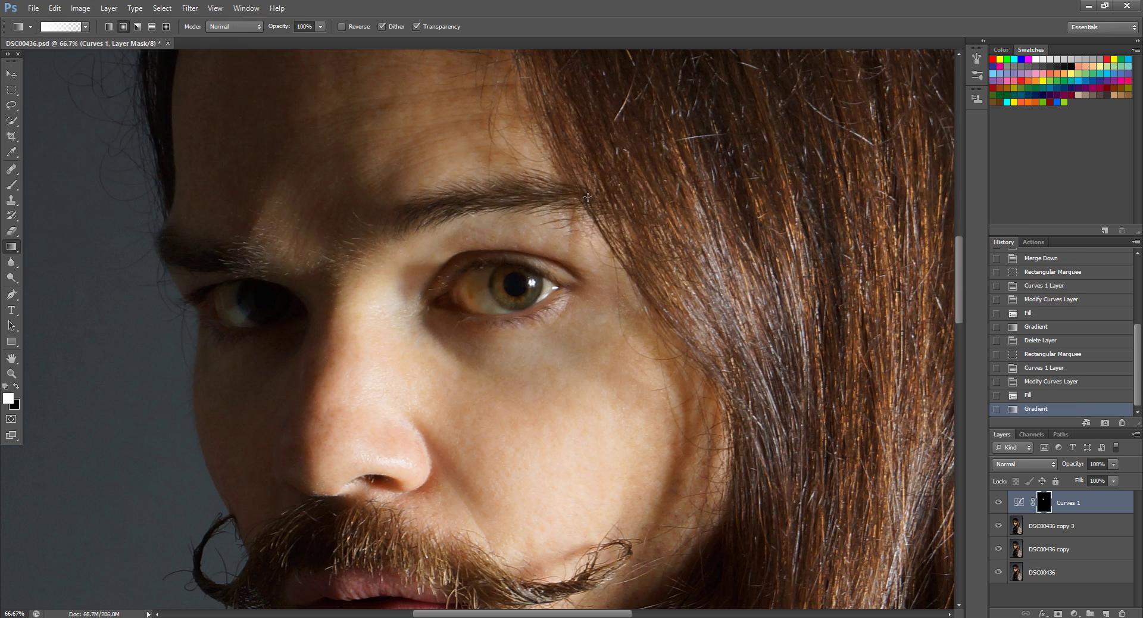
- Paint black on the Curves 1 mask around the eye with a 100 px brush at 100% opacity and flow, and compare before and after
{"action": "left_click", "coordinate": [11, 185]}
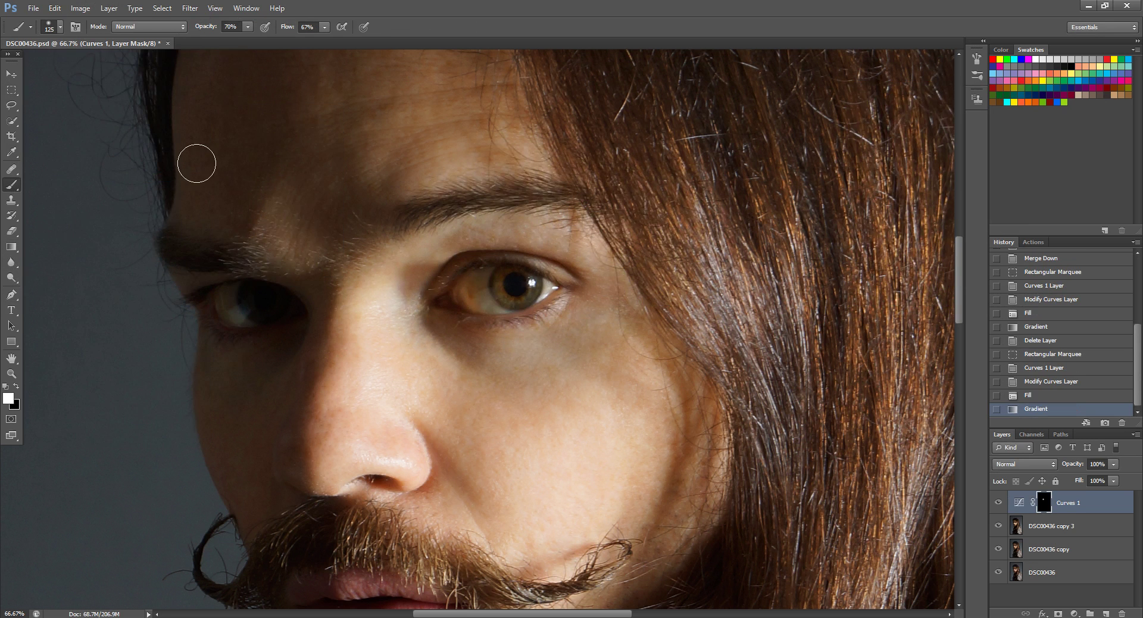
{"action": "left_click", "coordinate": [323, 28]}
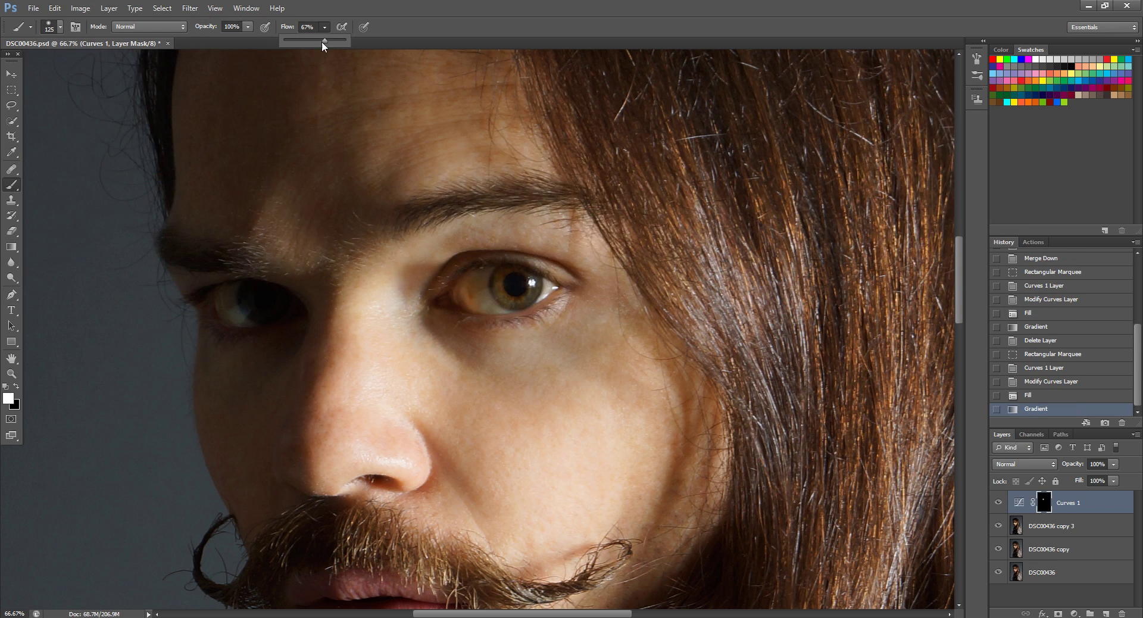
{"action": "left_click_drag", "start_coordinate": [323, 41], "coordinate": [351, 44]}
{"action": "left_click", "coordinate": [512, 200]}
{"action": "key", "text": "bracketleft"}
{"action": "key", "text": "bracketleft"}
{"action": "key", "text": "bracketleft"}
{"action": "key", "text": "x"}
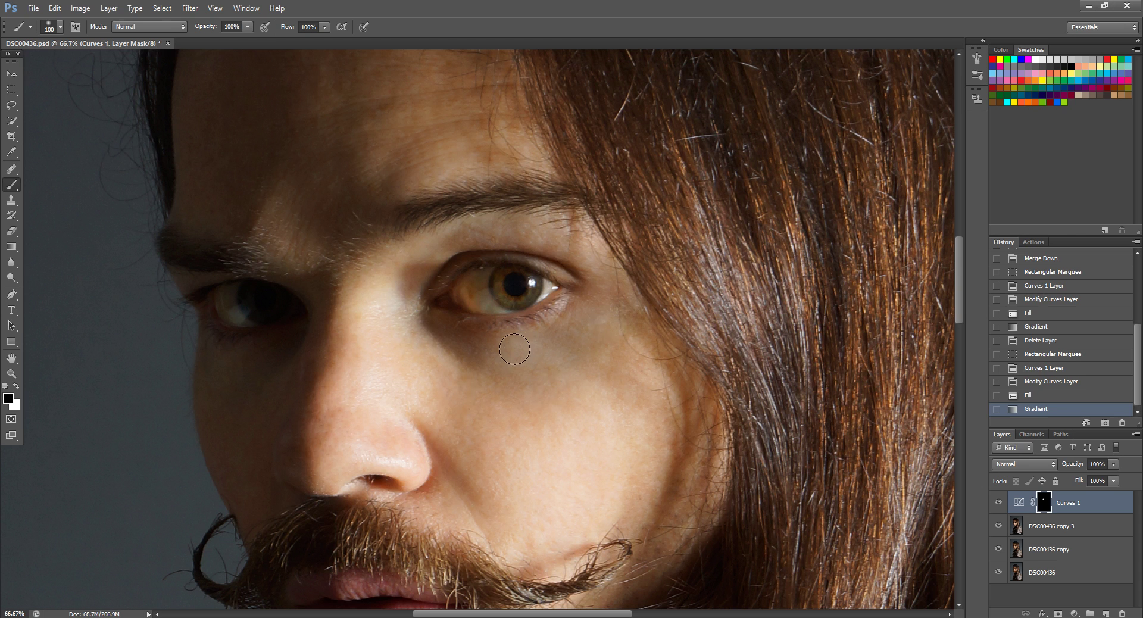
{"action": "left_click", "coordinate": [319, 281]}
{"action": "left_click", "coordinate": [459, 406]}
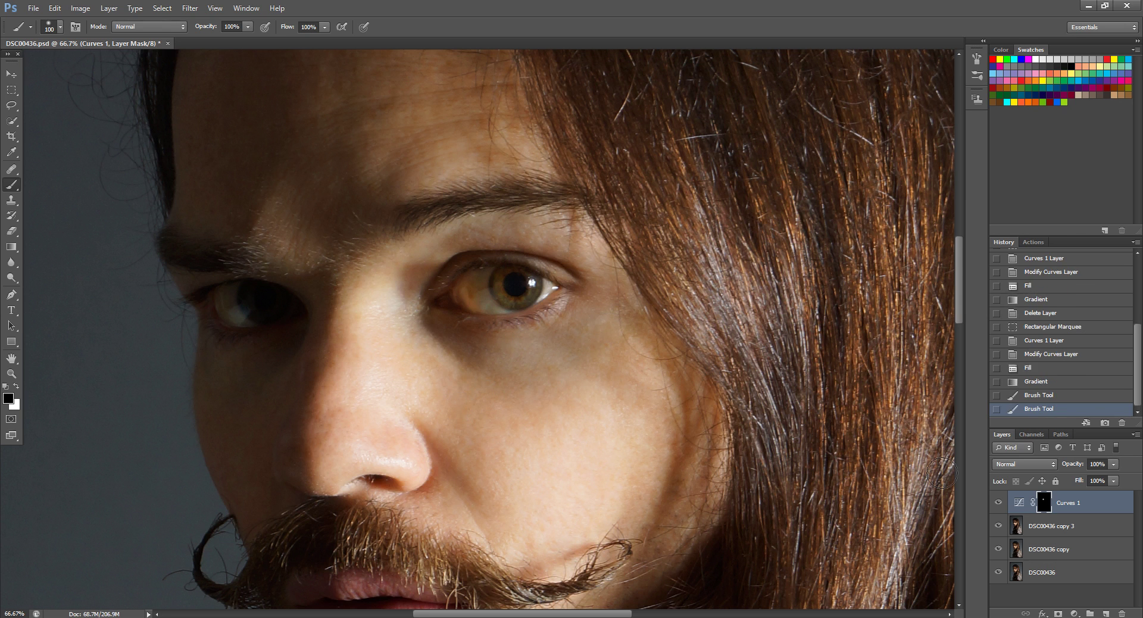
{"action": "left_click", "coordinate": [998, 503]}
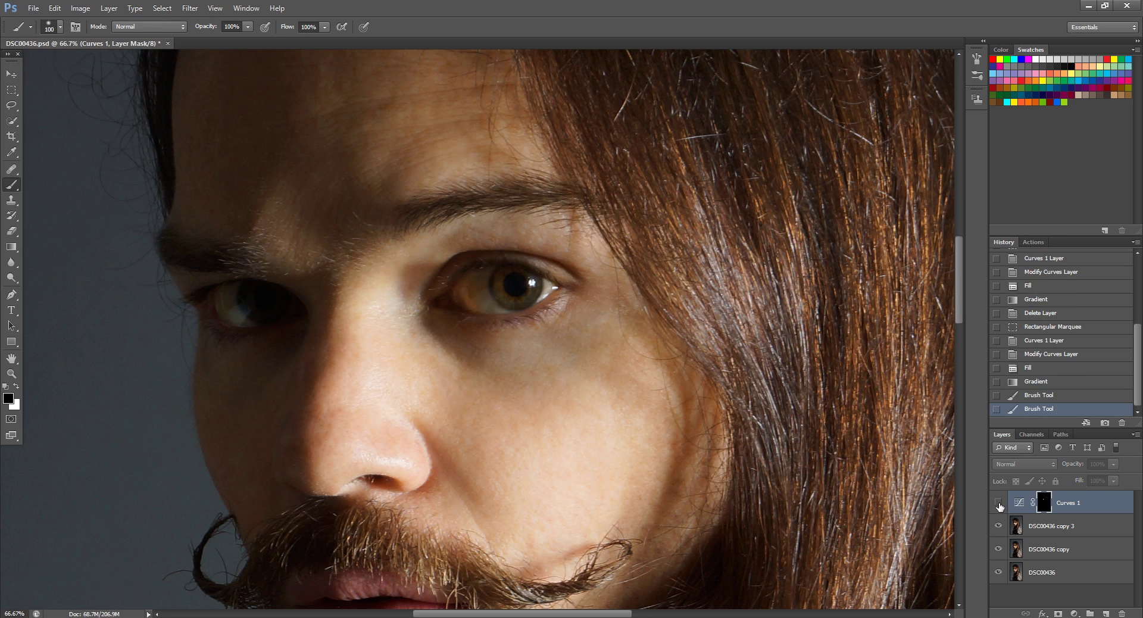
{"action": "left_click", "coordinate": [998, 504]}
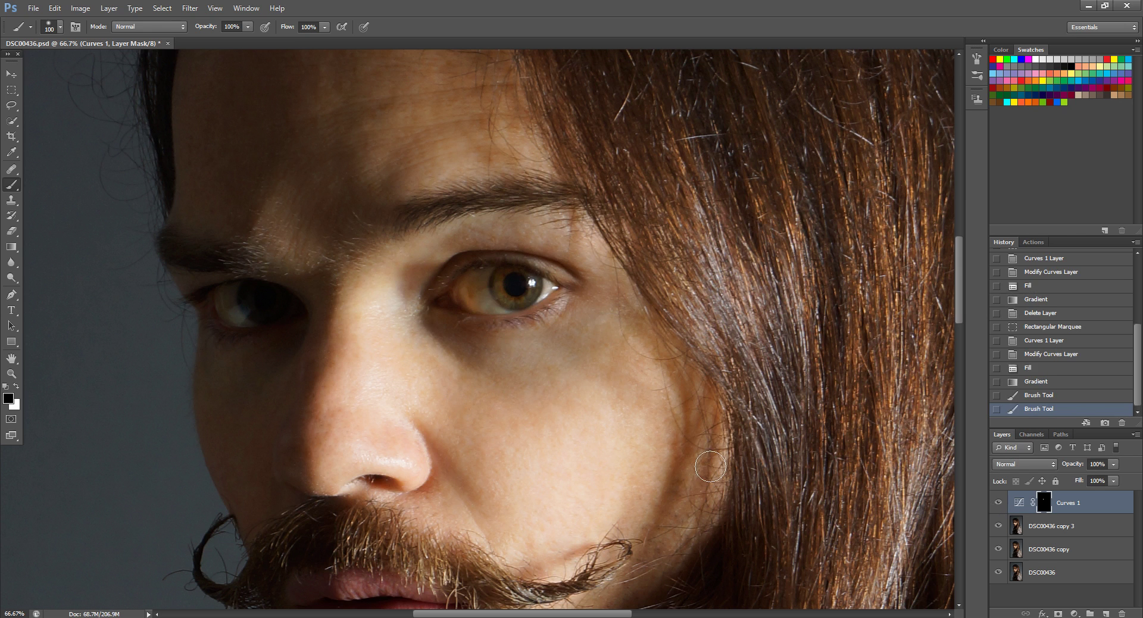
- Paint white on the Curves 1 mask over the upper eyelid and under-eye area at 13% opacity and 14% flow
{"action": "key", "text": "x"}
{"action": "left_click", "coordinate": [248, 28]}
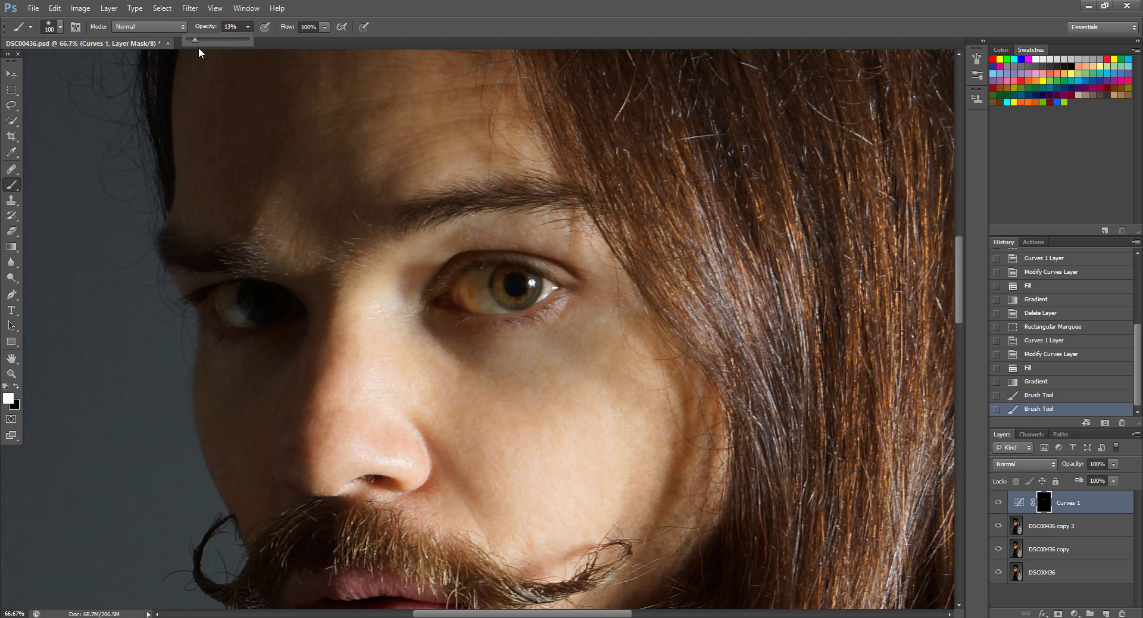
{"action": "left_click", "coordinate": [325, 28]}
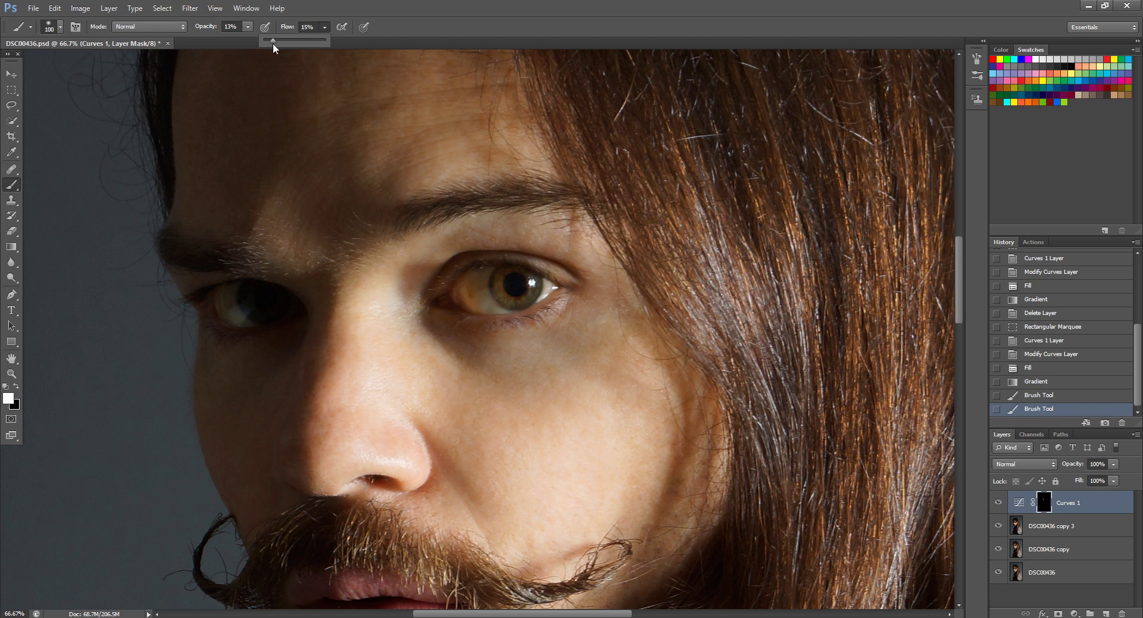
{"action": "left_click_drag", "start_coordinate": [273, 43], "coordinate": [248, 38]}
{"action": "left_click", "coordinate": [476, 13]}
{"action": "mouse_move", "coordinate": [511, 236]}
{"action": "left_mouse_down"}
{"action": "mouse_move", "coordinate": [527, 240]}
{"action": "mouse_move", "coordinate": [468, 240]}
{"action": "left_mouse_up"}
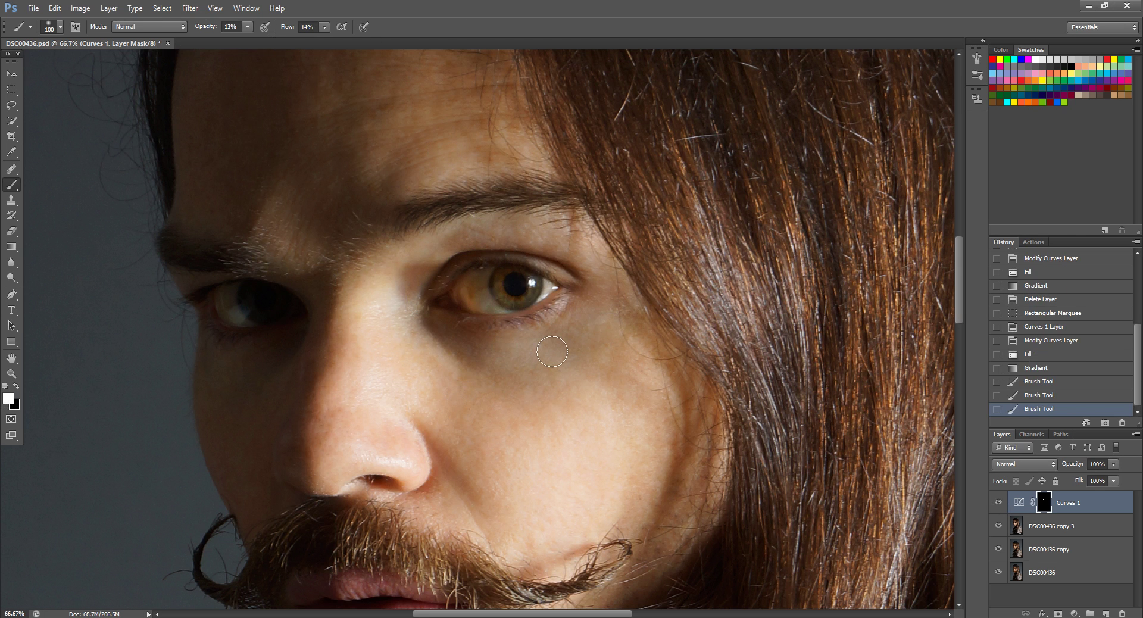
{"action": "left_click_drag", "start_coordinate": [551, 352], "coordinate": [509, 379]}
- Paint white on the Curves 1 mask over the lit cheek with a 200 px brush at 13% opacity and 14% flow
{"action": "key", "text": "bracketright"}
{"action": "key", "text": "bracketright"}
{"action": "key", "text": "bracketright"}
{"action": "key", "text": "bracketright"}
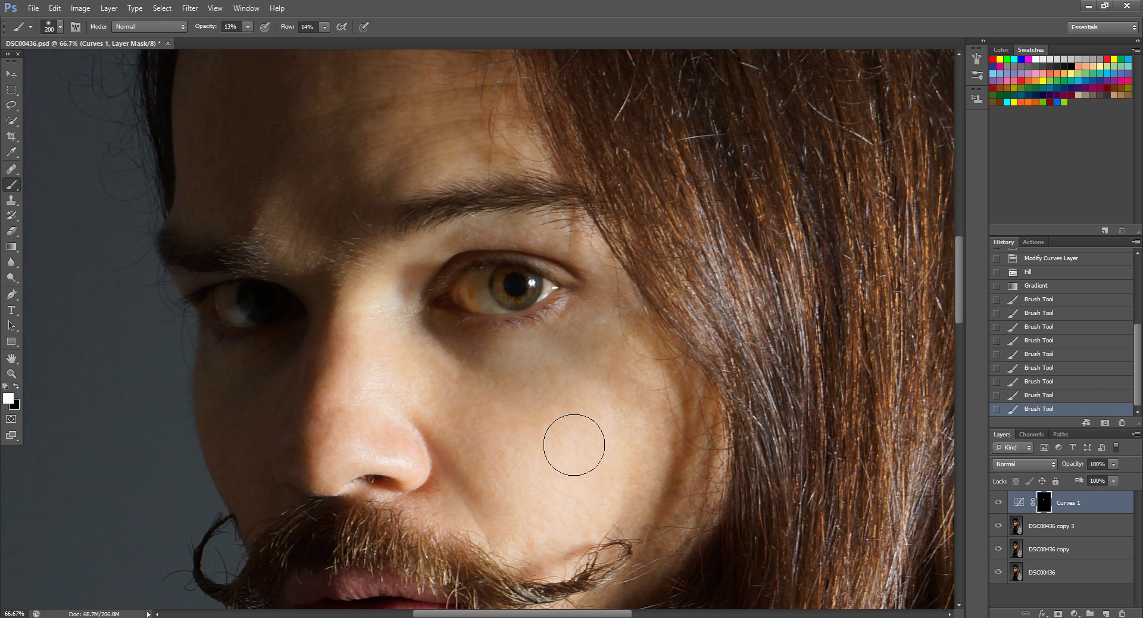
{"action": "mouse_move", "coordinate": [574, 444]}
{"action": "left_mouse_down"}
{"action": "mouse_move", "coordinate": [516, 418]}
{"action": "mouse_move", "coordinate": [474, 428]}
{"action": "mouse_move", "coordinate": [488, 425]}
{"action": "mouse_move", "coordinate": [401, 359]}
{"action": "mouse_move", "coordinate": [477, 408]}
{"action": "mouse_move", "coordinate": [418, 432]}
{"action": "mouse_move", "coordinate": [425, 395]}
{"action": "mouse_move", "coordinate": [367, 356]}
{"action": "left_mouse_up"}
- Paint white on the Curves 1 mask along the bridge of the nose up to the brow with a smaller brush
{"action": "key", "text": "["}
{"action": "key", "text": "["}
{"action": "key", "text": "["}
{"action": "key", "text": "["}
{"action": "key", "text": "["}
{"action": "key", "text": "]"}
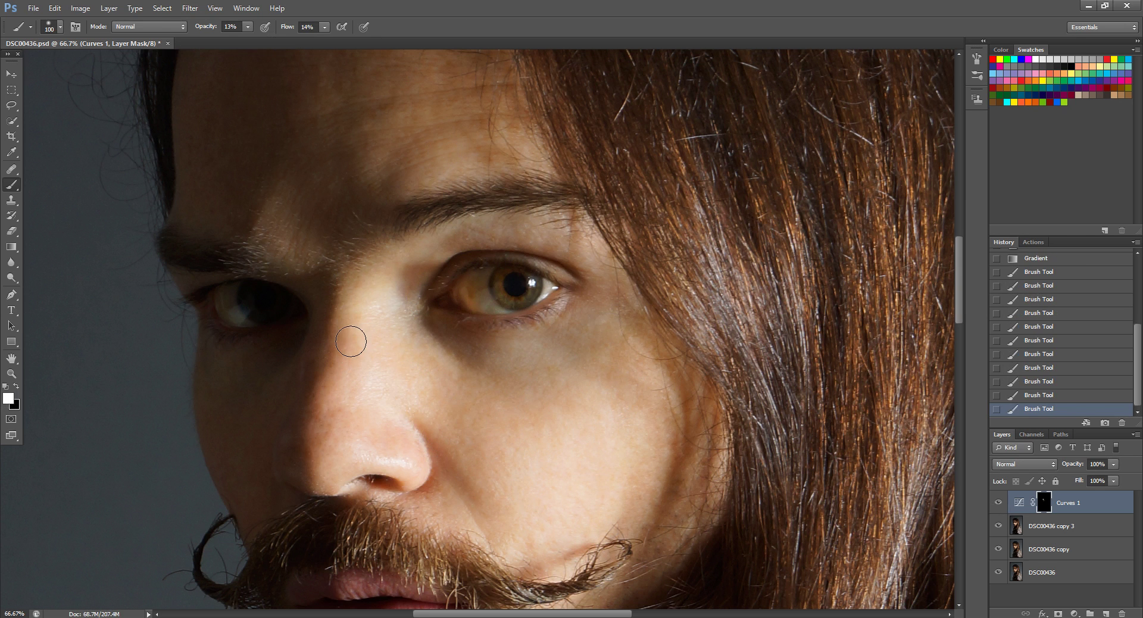
{"action": "key", "text": "]"}
{"action": "mouse_move", "coordinate": [354, 305]}
{"action": "left_mouse_down"}
{"action": "mouse_move", "coordinate": [324, 452]}
{"action": "mouse_move", "coordinate": [321, 400]}
{"action": "mouse_move", "coordinate": [324, 472]}
{"action": "mouse_move", "coordinate": [420, 462]}
{"action": "mouse_move", "coordinate": [357, 293]}
{"action": "mouse_move", "coordinate": [418, 204]}
{"action": "left_mouse_up"}
- Paint white on the Curves 1 mask across the forehead with a 250 px brush
{"action": "key", "text": "bracketright"}
{"action": "key", "text": "bracketright"}
{"action": "key", "text": "bracketright"}
{"action": "key", "text": "bracketright"}
{"action": "left_click_drag", "start_coordinate": [493, 344], "coordinate": [513, 432]}
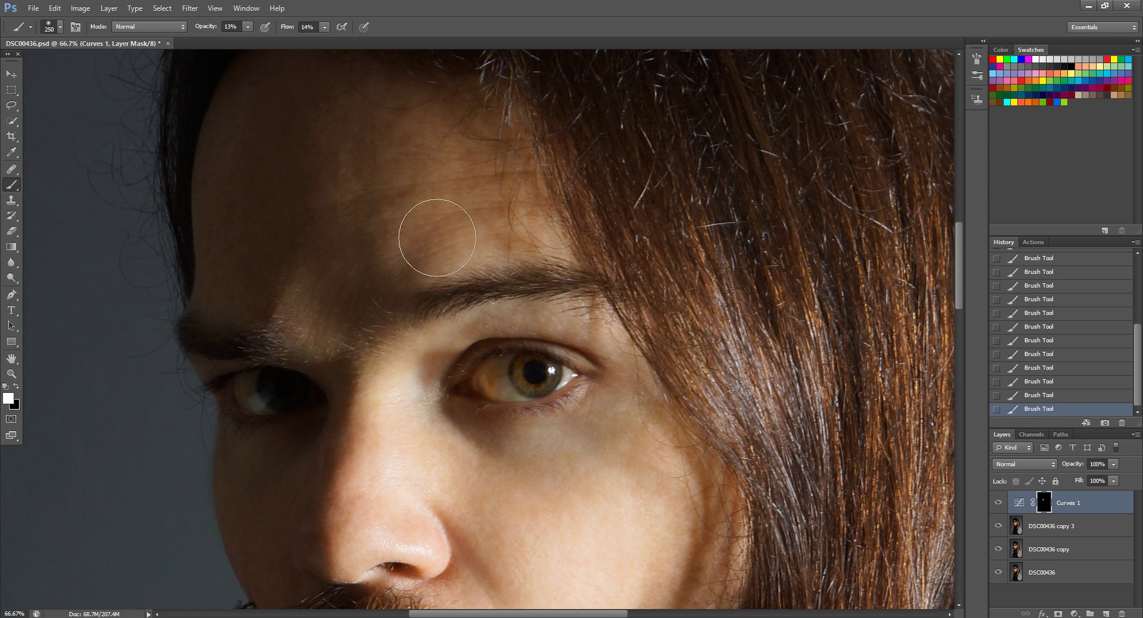
{"action": "mouse_move", "coordinate": [504, 220]}
{"action": "left_mouse_down"}
{"action": "mouse_move", "coordinate": [502, 164]}
{"action": "mouse_move", "coordinate": [415, 184]}
{"action": "mouse_move", "coordinate": [373, 265]}
{"action": "mouse_move", "coordinate": [394, 227]}
{"action": "mouse_move", "coordinate": [391, 162]}
{"action": "left_mouse_up"}
- Paint white on the Curves 1 mask between the eyebrows with a 100 px brush, and compare the portrait with and without the adjustment
{"action": "key", "text": "bracketleft"}
{"action": "key", "text": "bracketleft"}
{"action": "key", "text": "bracketleft"}
{"action": "key", "text": "bracketleft"}
{"action": "key", "text": "bracketleft"}
{"action": "mouse_move", "coordinate": [303, 281]}
{"action": "left_mouse_down"}
{"action": "mouse_move", "coordinate": [305, 322]}
{"action": "mouse_move", "coordinate": [363, 343]}
{"action": "left_mouse_up"}
{"action": "left_click_drag", "start_coordinate": [280, 277], "coordinate": [354, 350]}
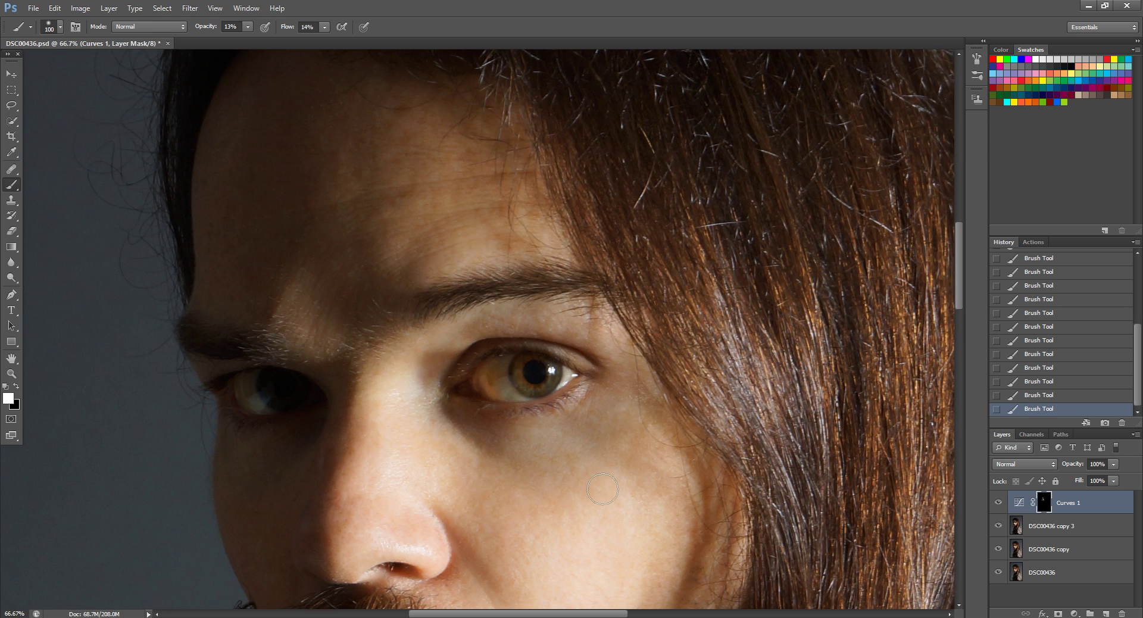
{"action": "left_click", "coordinate": [999, 503]}
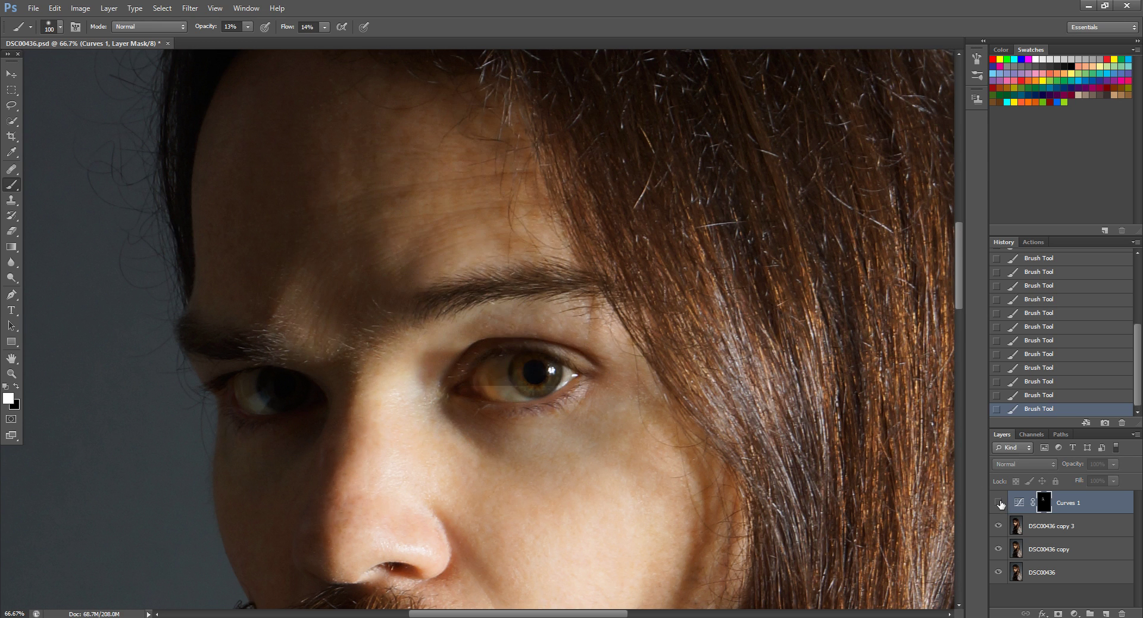
{"action": "left_click", "coordinate": [1000, 503]}
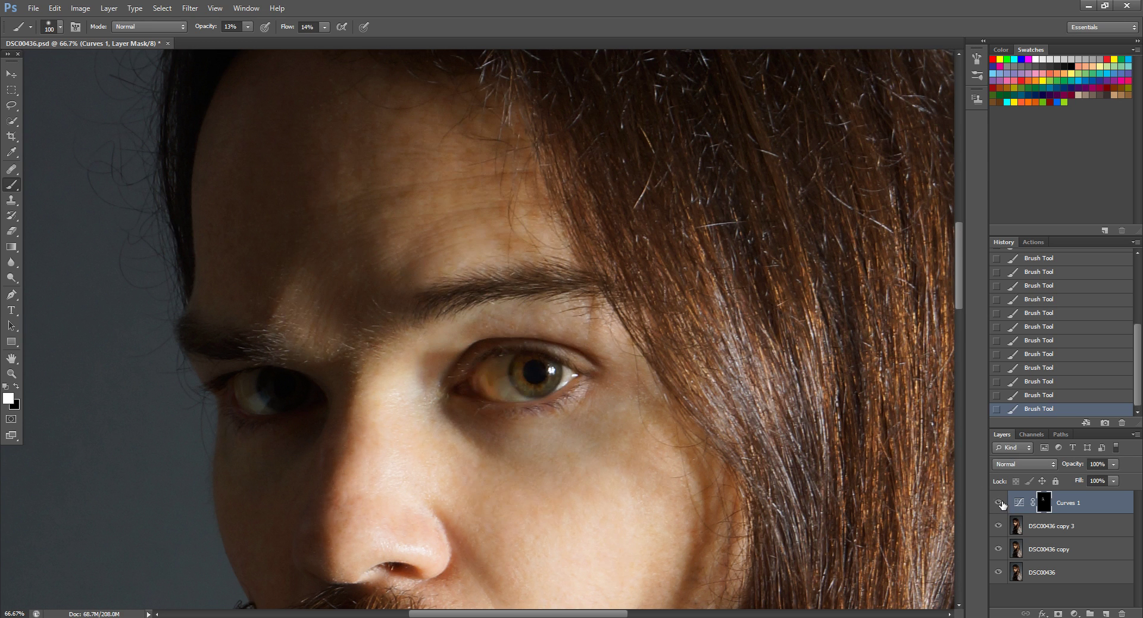
{"action": "key", "text": "ctrl+minus"}
{"action": "key", "text": "ctrl+minus"}
{"action": "key", "text": "ctrl+minus"}
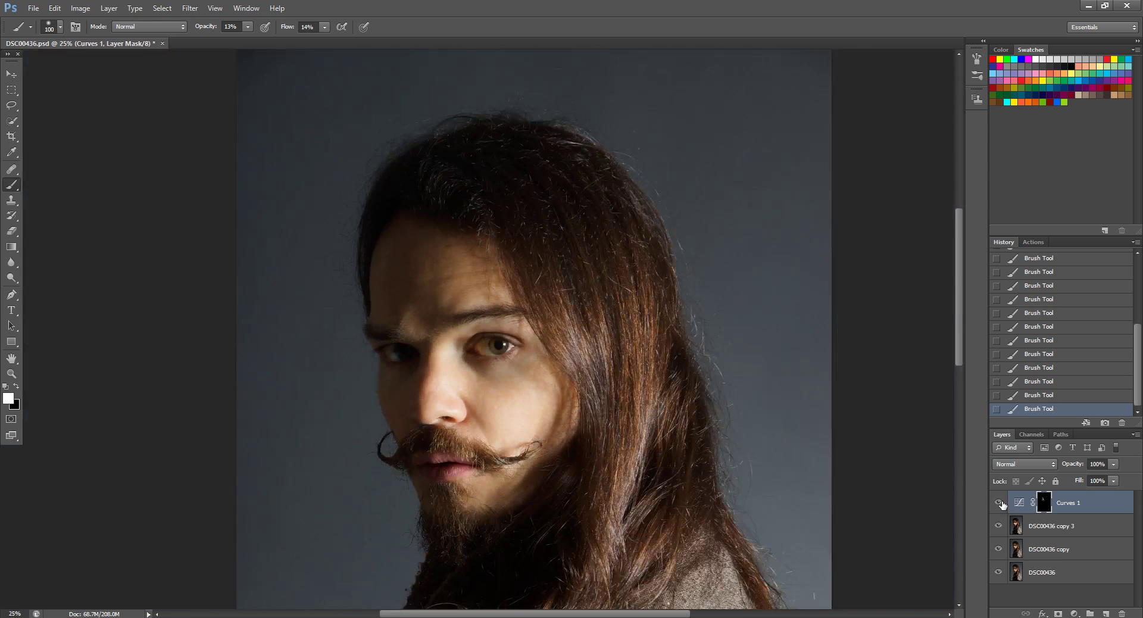
- Create a new layer in Overlay mode filled with the neutral 50% gray above Curves 1
{"action": "key", "text": "ctrl+plus"}
{"action": "key", "text": "ctrl+plus"}
{"action": "key", "text": "ctrl+plus"}
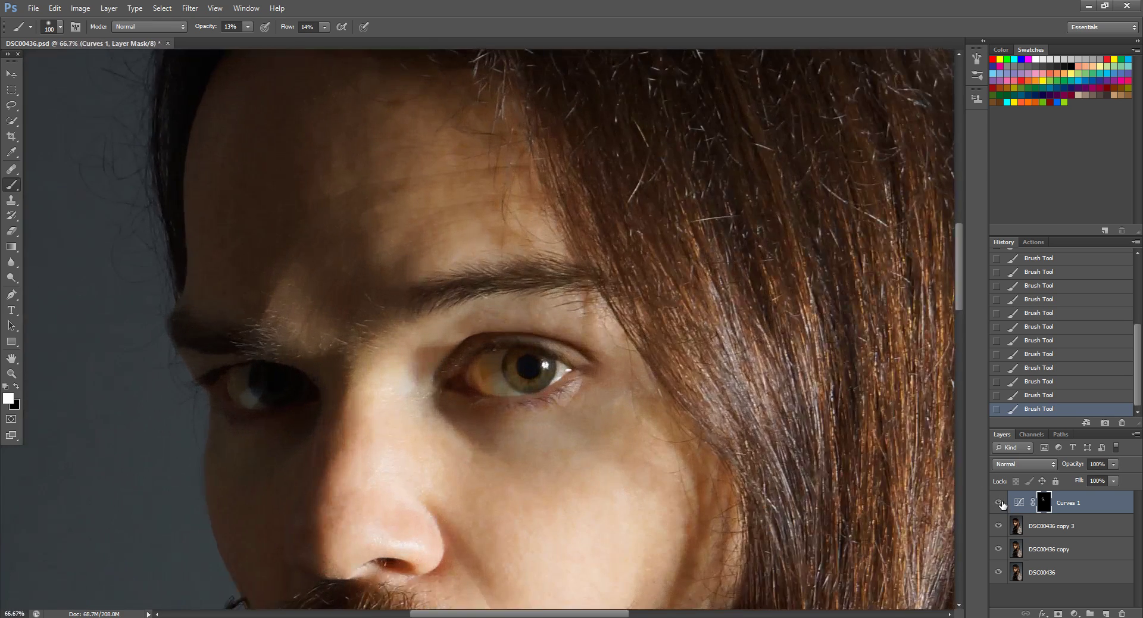
{"action": "key", "text": "ctrl+plus"}
{"action": "left_click_drag", "start_coordinate": [489, 473], "coordinate": [447, 337]}
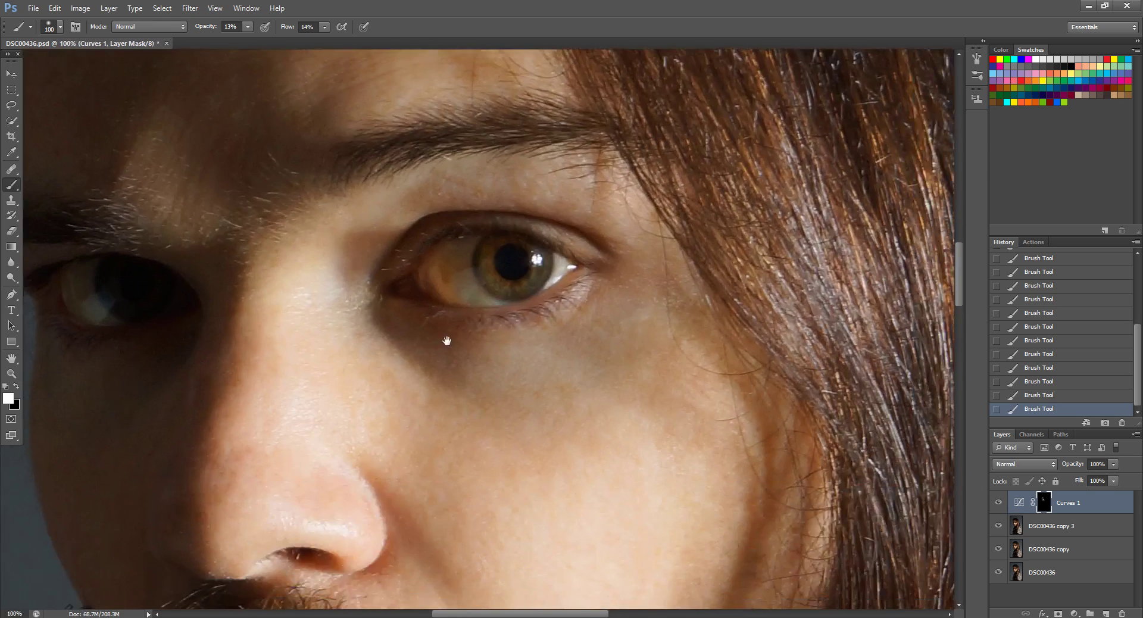
{"action": "key", "text": "ctrl+plus"}
{"action": "left_click_drag", "start_coordinate": [268, 286], "coordinate": [247, 382]}
{"action": "left_click", "coordinate": [109, 8]}
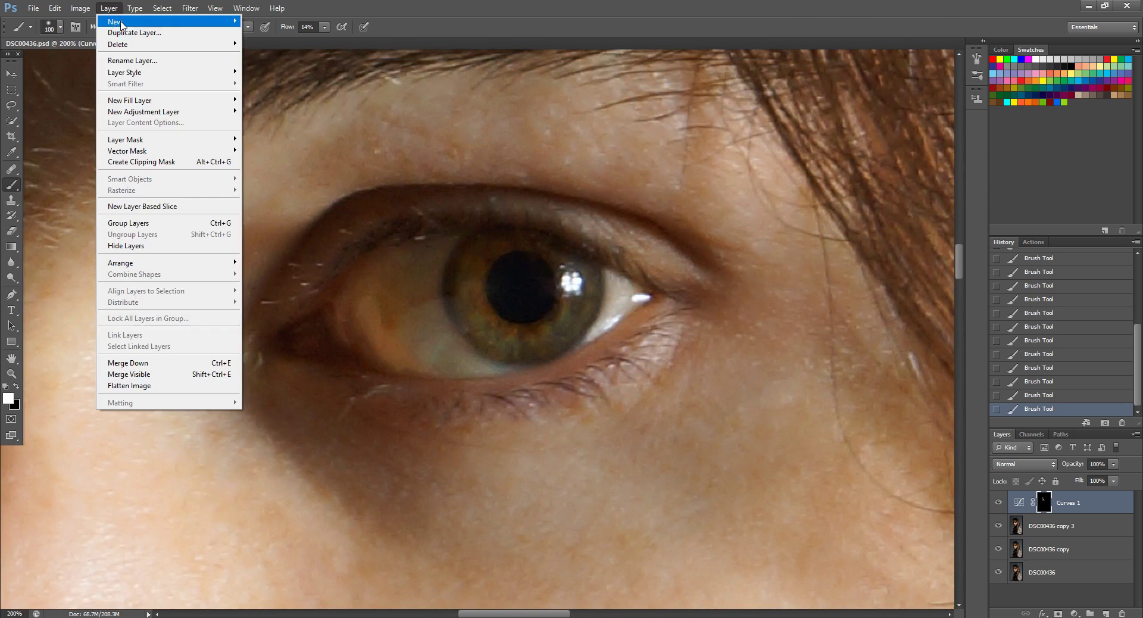
{"action": "mouse_move", "coordinate": [113, 21]}
{"action": "left_click", "coordinate": [273, 22]}
{"action": "left_click", "coordinate": [555, 245]}
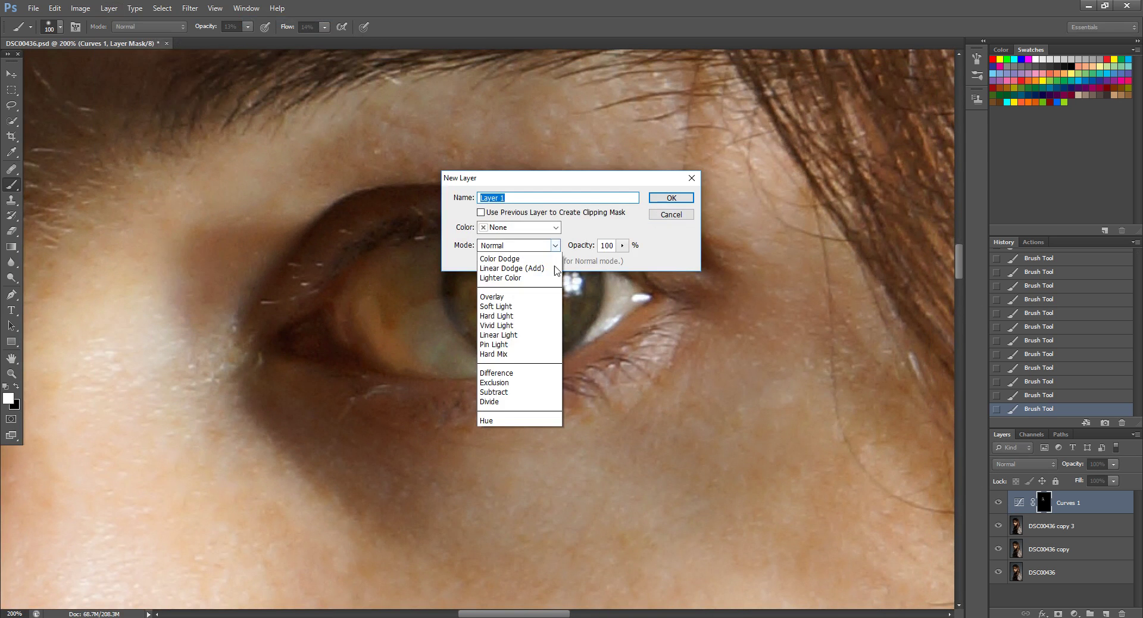
{"action": "left_click", "coordinate": [491, 401]}
{"action": "left_click", "coordinate": [496, 263]}
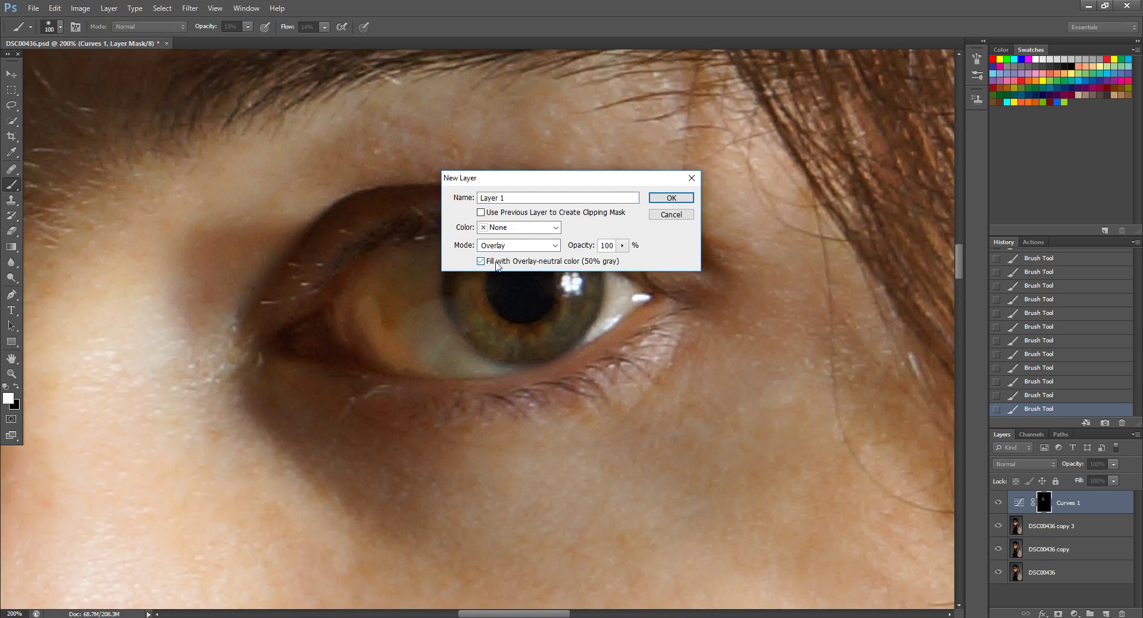
{"action": "left_click", "coordinate": [655, 200]}
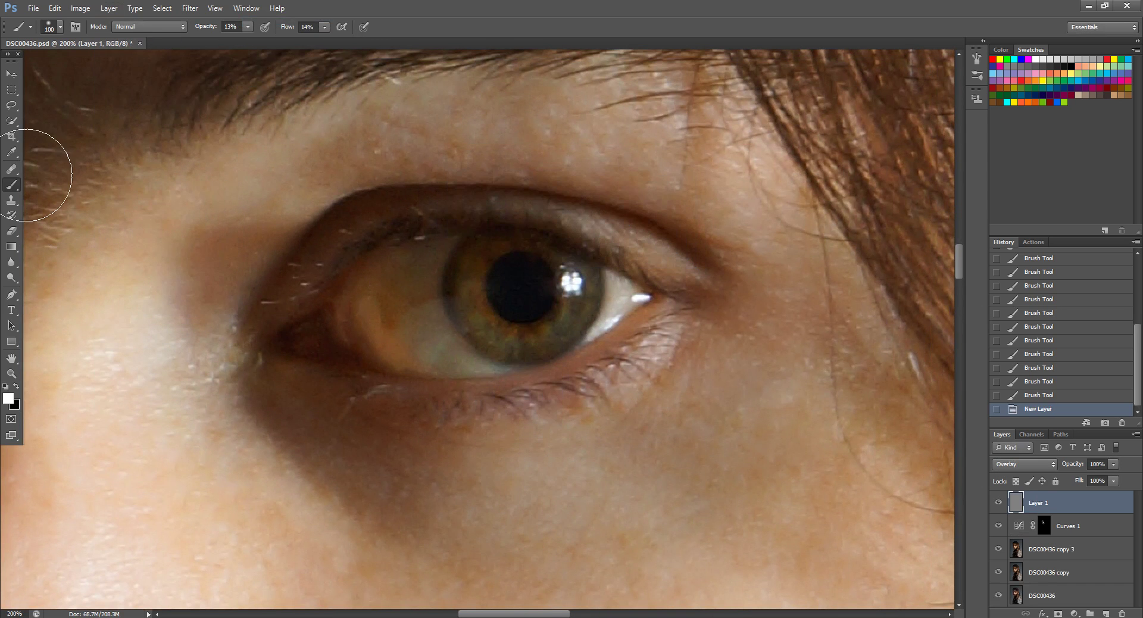
- Paint white over the iris of the brighter eye on Layer 1 with a 15 px brush at 13% opacity, and compare before and after
{"action": "left_click", "coordinate": [12, 169]}
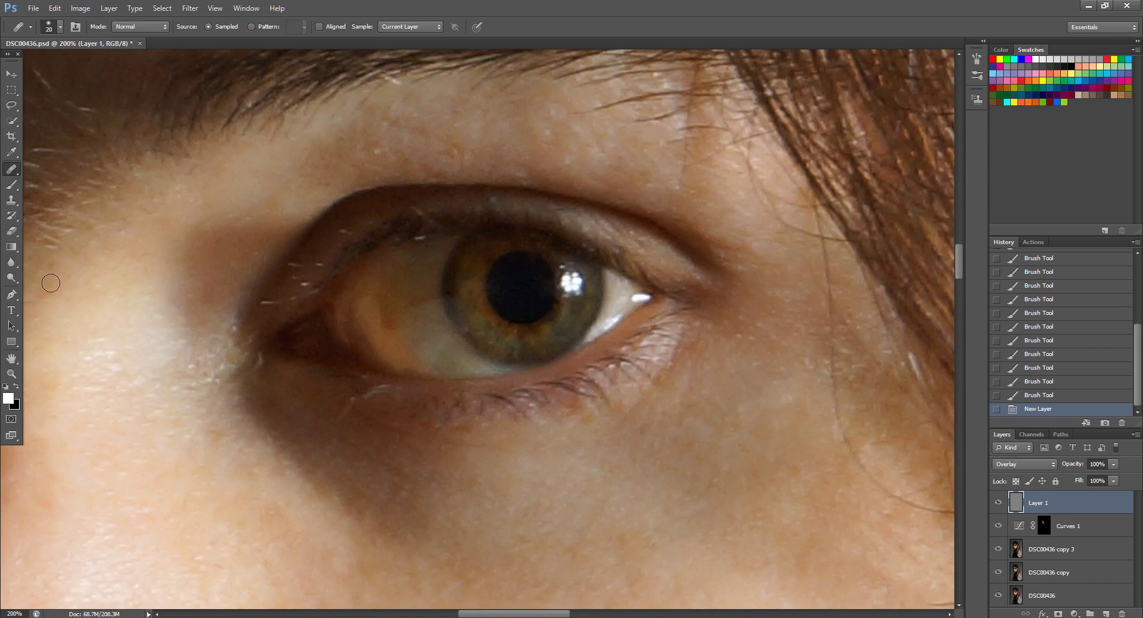
{"action": "left_click", "coordinate": [12, 184]}
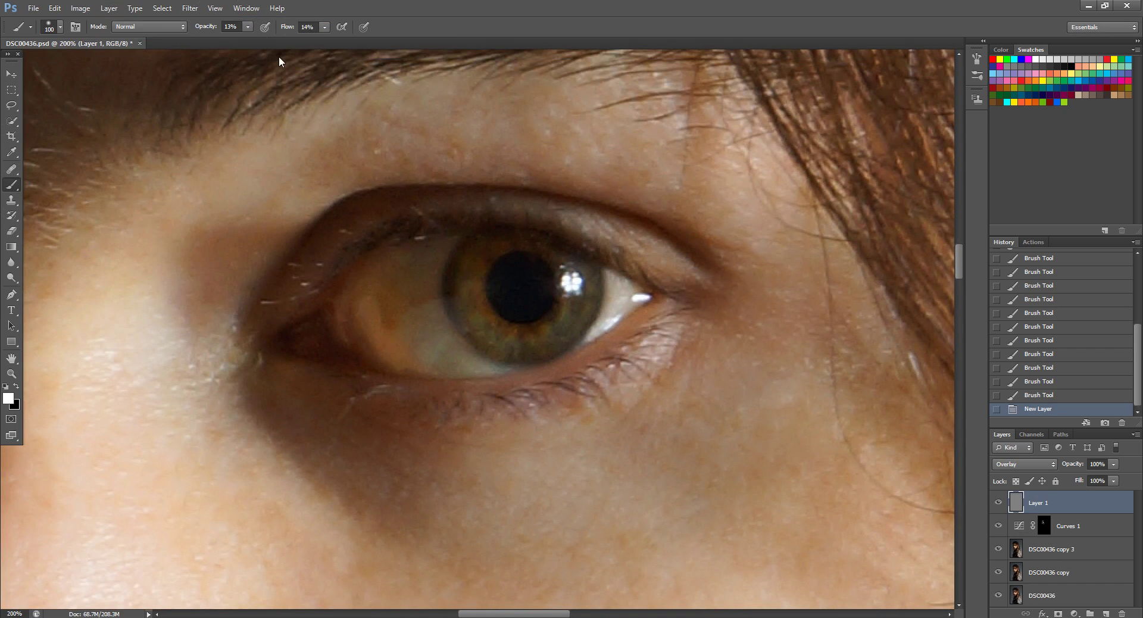
{"action": "key", "text": "bracketleft"}
{"action": "key", "text": "bracketleft"}
{"action": "key", "text": "bracketleft"}
{"action": "key", "text": "bracketleft"}
{"action": "key", "text": "bracketleft"}
{"action": "key", "text": "bracketleft"}
{"action": "key", "text": "bracketleft"}
{"action": "key", "text": "bracketleft"}
{"action": "left_click", "coordinate": [548, 326]}
{"action": "mouse_move", "coordinate": [564, 320]}
{"action": "left_mouse_down"}
{"action": "mouse_move", "coordinate": [518, 340]}
{"action": "mouse_move", "coordinate": [469, 313]}
{"action": "mouse_move", "coordinate": [474, 283]}
{"action": "mouse_move", "coordinate": [472, 307]}
{"action": "left_mouse_up"}
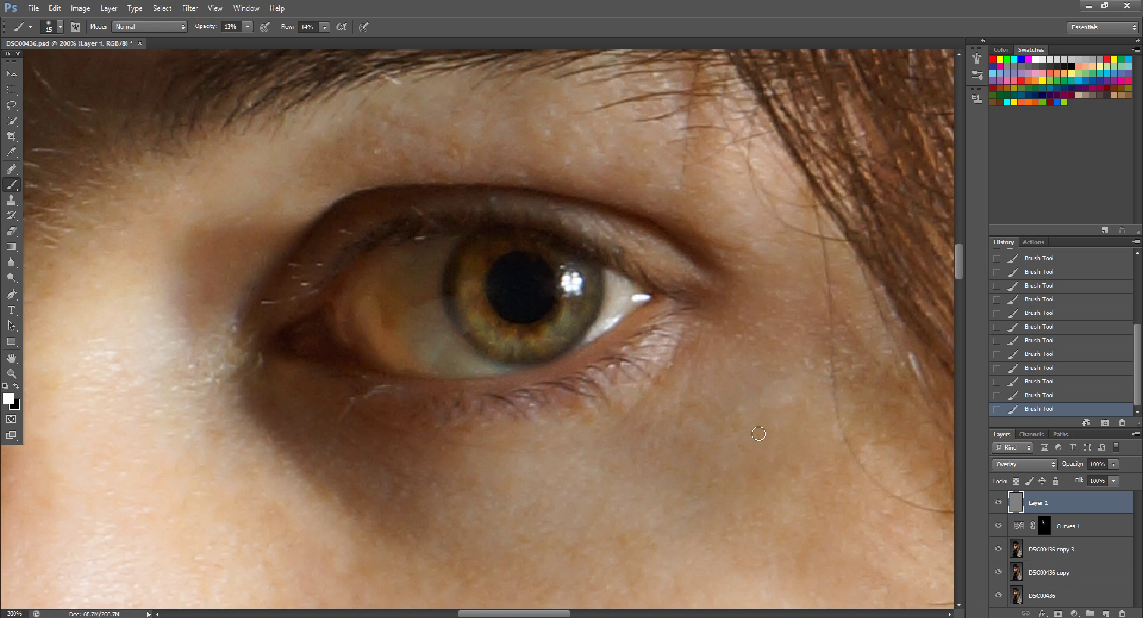
{"action": "left_click", "coordinate": [998, 505]}
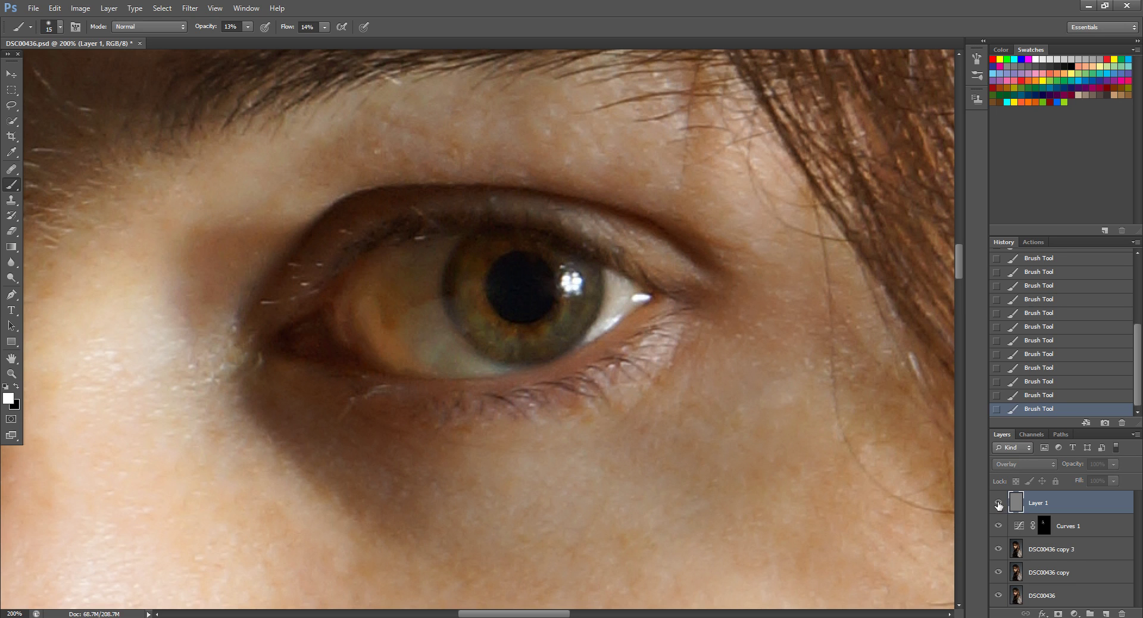
{"action": "left_click", "coordinate": [997, 507]}
- Paint black on Layer 1 around the dark rim of the iris with a 25 px brush, and compare before and after
{"action": "key", "text": "x"}
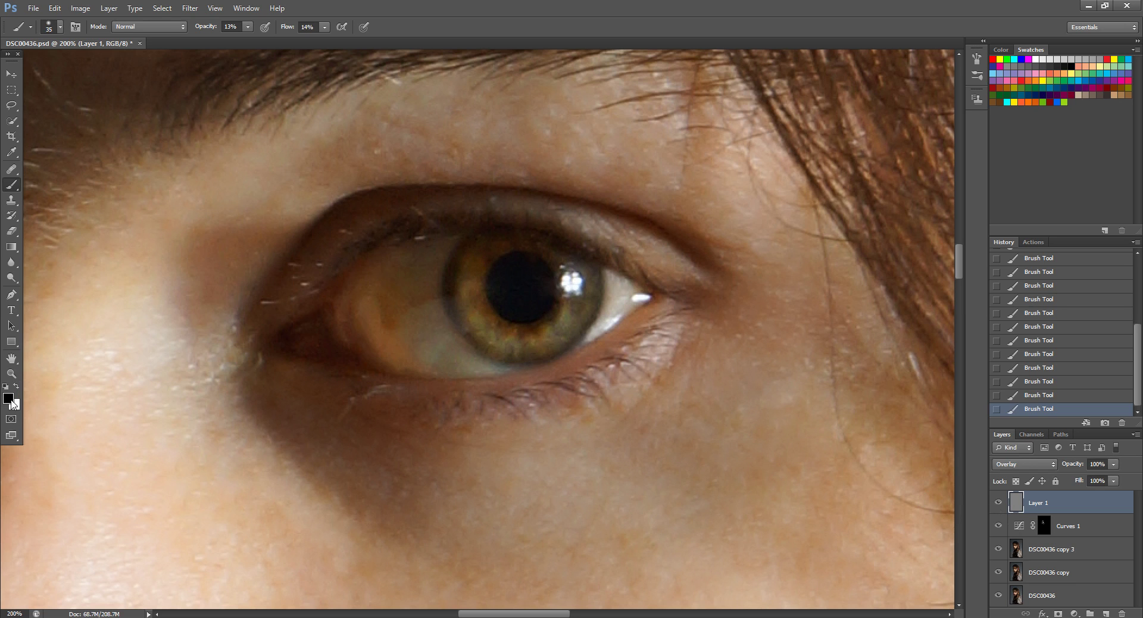
{"action": "key", "text": "bracketleft"}
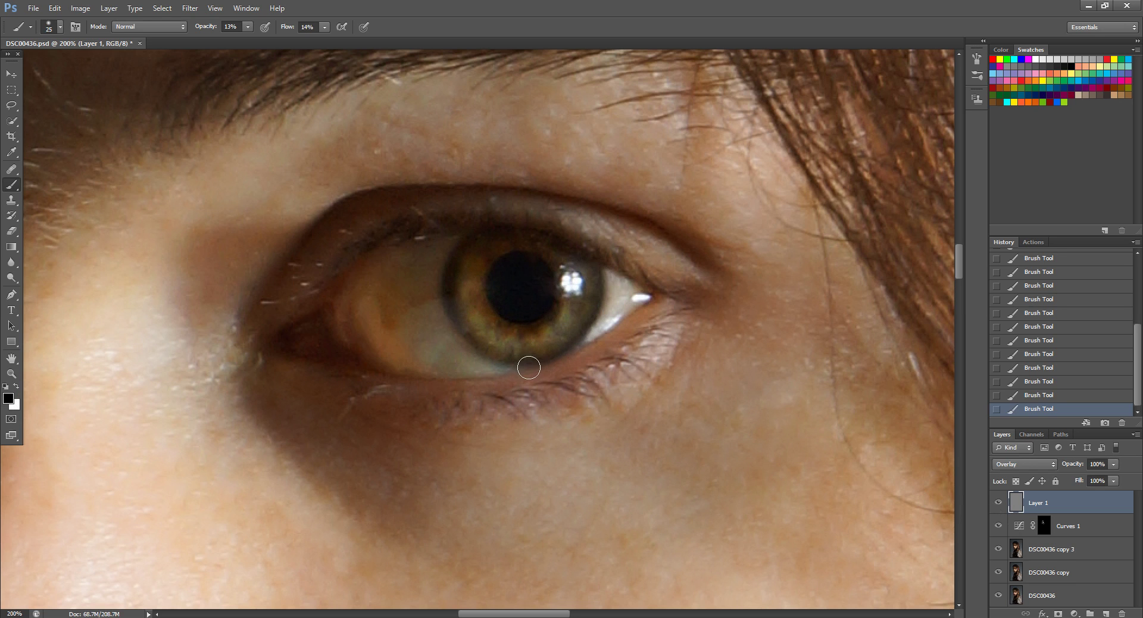
{"action": "left_click", "coordinate": [998, 503]}
{"action": "left_click", "coordinate": [997, 503]}
- Patch the discolored marks in the middle of the eye white on the DSC00436 copy 3 layer
{"action": "left_click", "coordinate": [1051, 551]}
{"action": "left_click", "coordinate": [11, 170]}
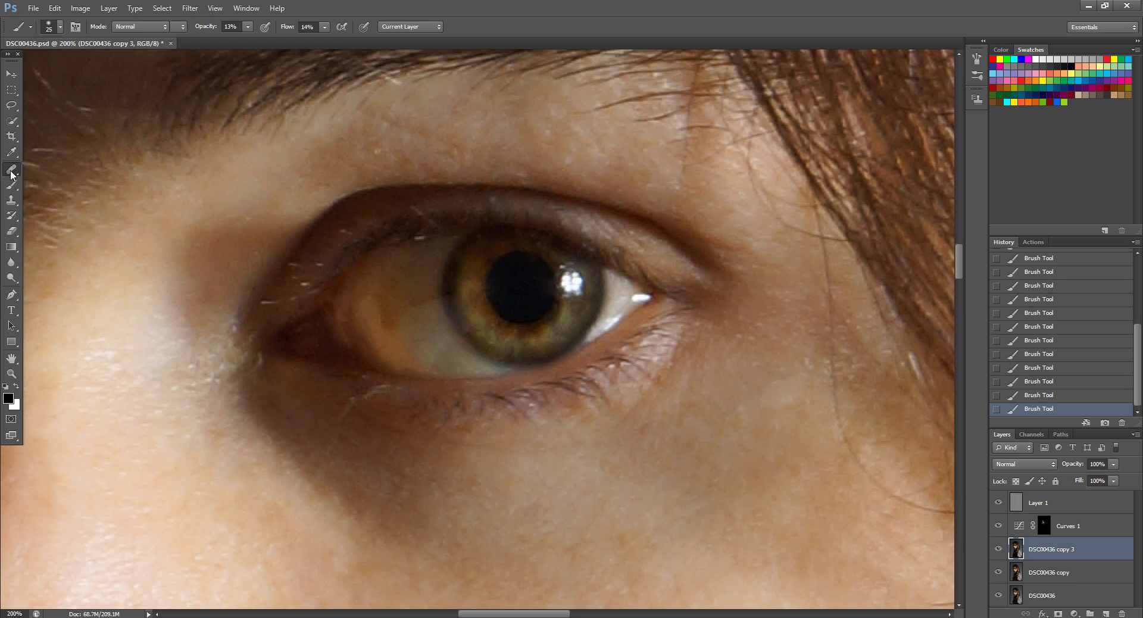
{"action": "left_click_drag", "start_coordinate": [11, 171], "coordinate": [40, 193]}
{"action": "left_click", "coordinate": [47, 192]}
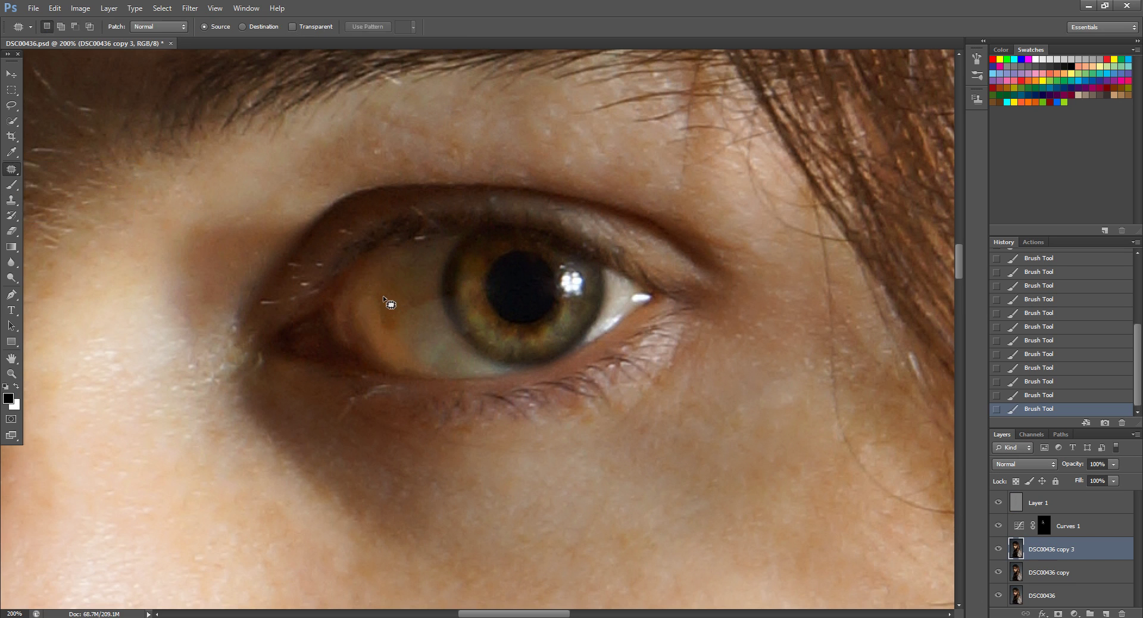
{"action": "mouse_move", "coordinate": [383, 295]}
{"action": "left_mouse_down"}
{"action": "mouse_move", "coordinate": [395, 316]}
{"action": "mouse_move", "coordinate": [387, 279]}
{"action": "mouse_move", "coordinate": [427, 310]}
{"action": "mouse_move", "coordinate": [402, 298]}
{"action": "left_mouse_up"}
{"action": "left_click_drag", "start_coordinate": [416, 305], "coordinate": [426, 348]}
{"action": "left_click", "coordinate": [349, 375]}
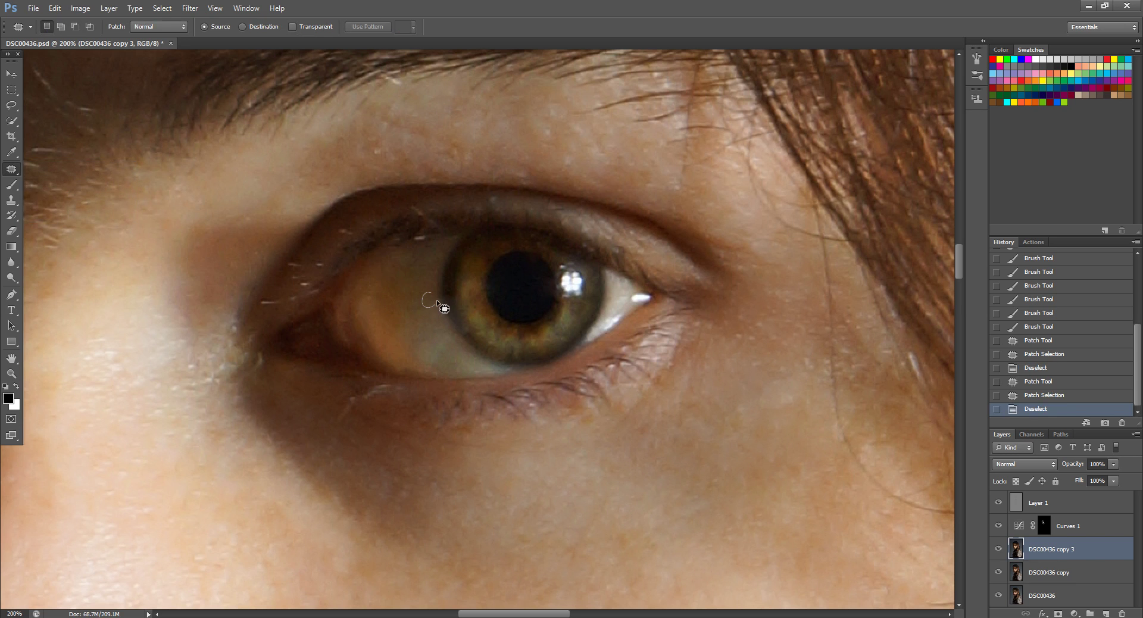
- Patch the remaining marks in the eye white beside the iris and near the inner corner, and compare before and after
{"action": "left_click_drag", "start_coordinate": [437, 301], "coordinate": [433, 294]}
{"action": "left_click_drag", "start_coordinate": [429, 298], "coordinate": [417, 273]}
{"action": "left_click", "coordinate": [323, 395]}
{"action": "left_click_drag", "start_coordinate": [372, 284], "coordinate": [388, 409]}
{"action": "key", "text": "ctrl+d"}
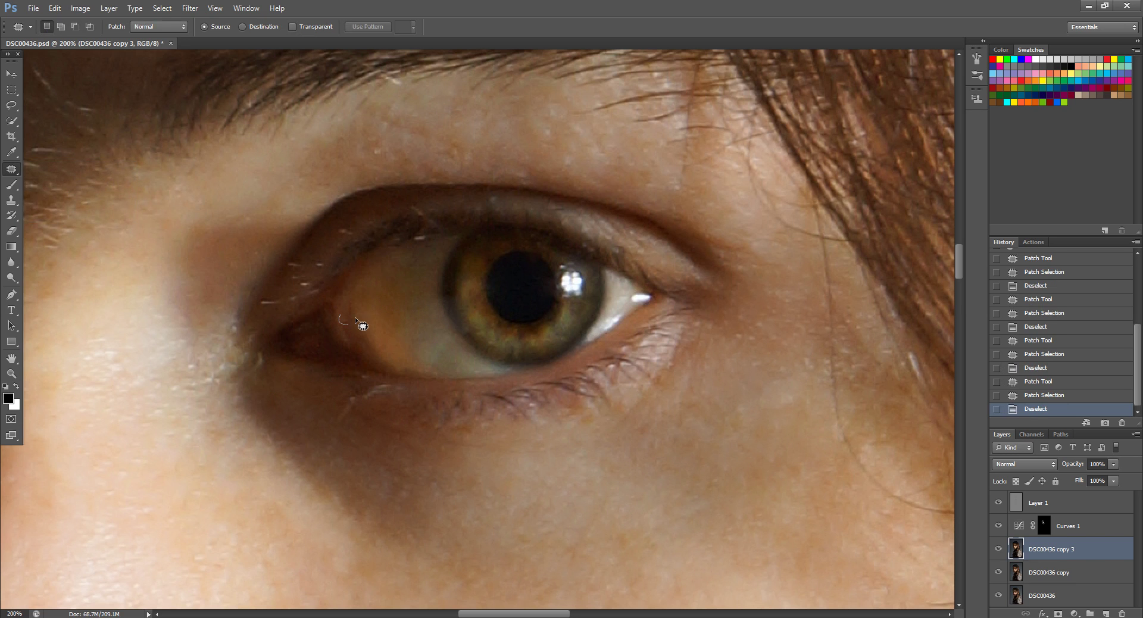
{"action": "mouse_move", "coordinate": [355, 318]}
{"action": "left_mouse_down"}
{"action": "mouse_move", "coordinate": [344, 309]}
{"action": "mouse_move", "coordinate": [386, 302]}
{"action": "left_mouse_up"}
{"action": "key", "text": "ctrl+d"}
{"action": "left_click", "coordinate": [999, 549]}
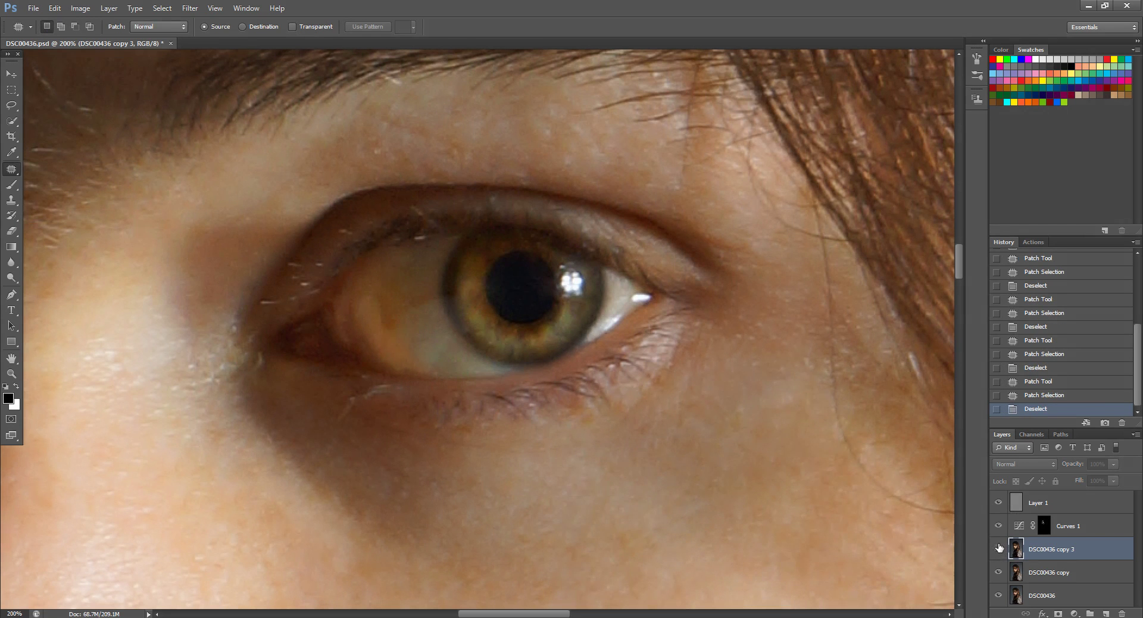
{"action": "left_click", "coordinate": [999, 549]}
{"action": "left_click", "coordinate": [998, 548]}
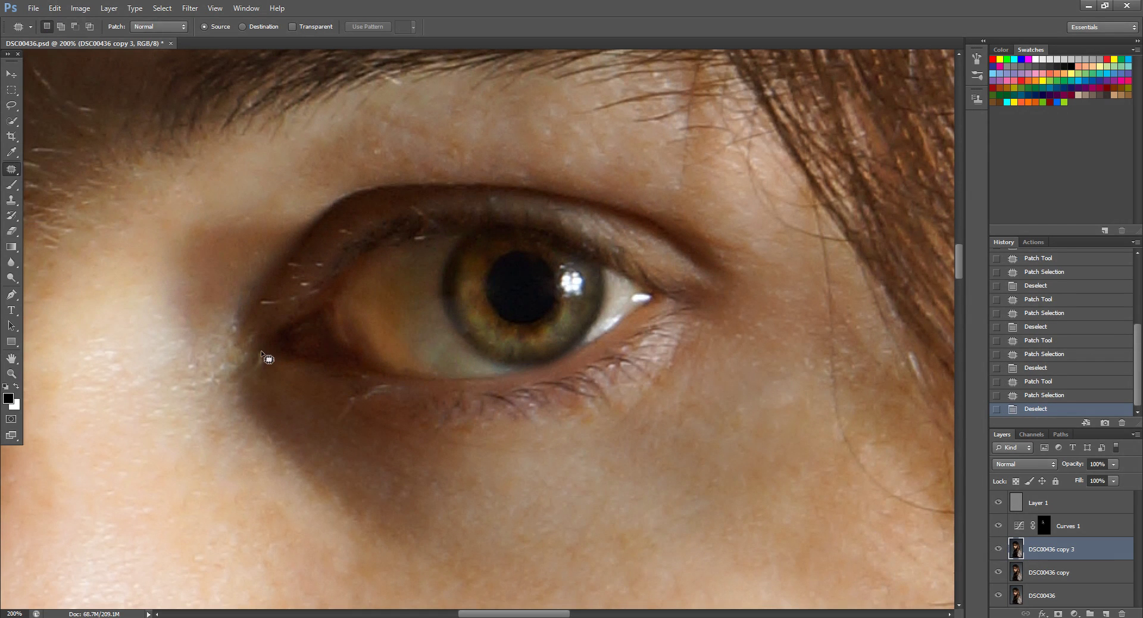
- Patch the small skin marks just below the lower lashes of the brighter eye
{"action": "left_click_drag", "start_coordinate": [174, 321], "coordinate": [344, 437]}
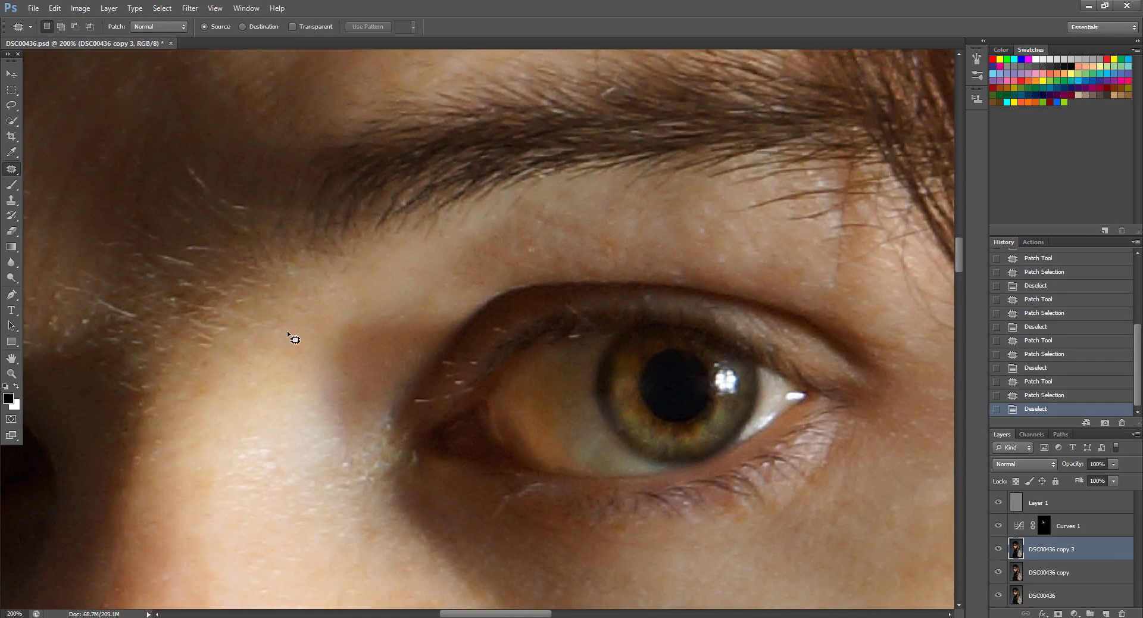
{"action": "left_click_drag", "start_coordinate": [168, 357], "coordinate": [671, 240]}
{"action": "mouse_move", "coordinate": [339, 348]}
{"action": "left_mouse_down"}
{"action": "mouse_move", "coordinate": [582, 291]}
{"action": "mouse_move", "coordinate": [584, 301]}
{"action": "left_mouse_up"}
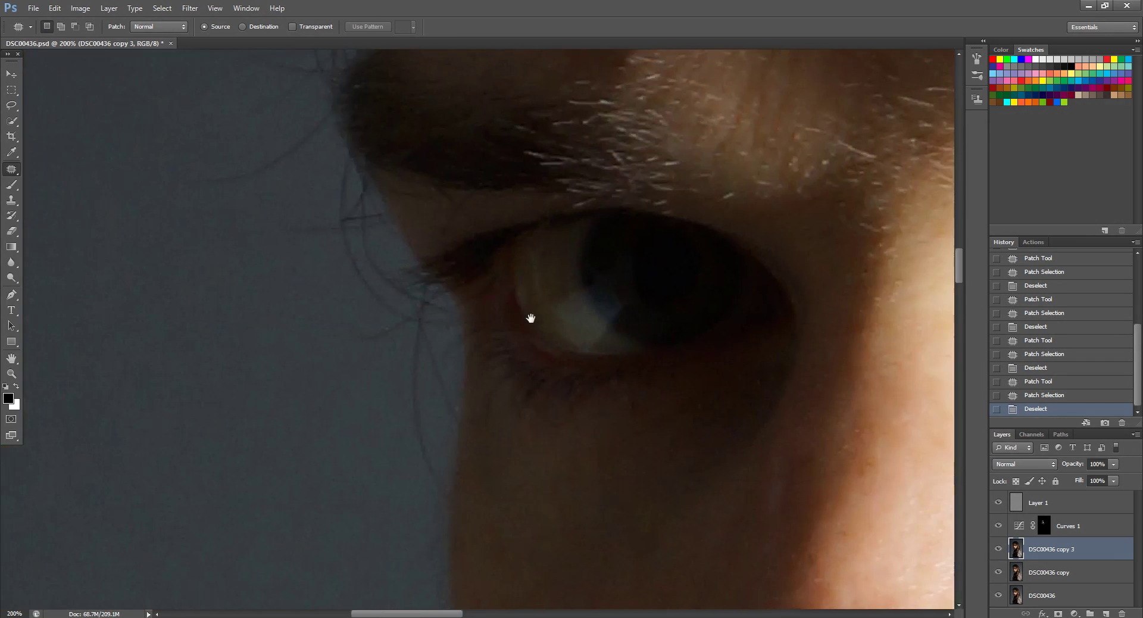
{"action": "left_click_drag", "start_coordinate": [747, 397], "coordinate": [87, 339]}
{"action": "left_click_drag", "start_coordinate": [531, 328], "coordinate": [334, 388]}
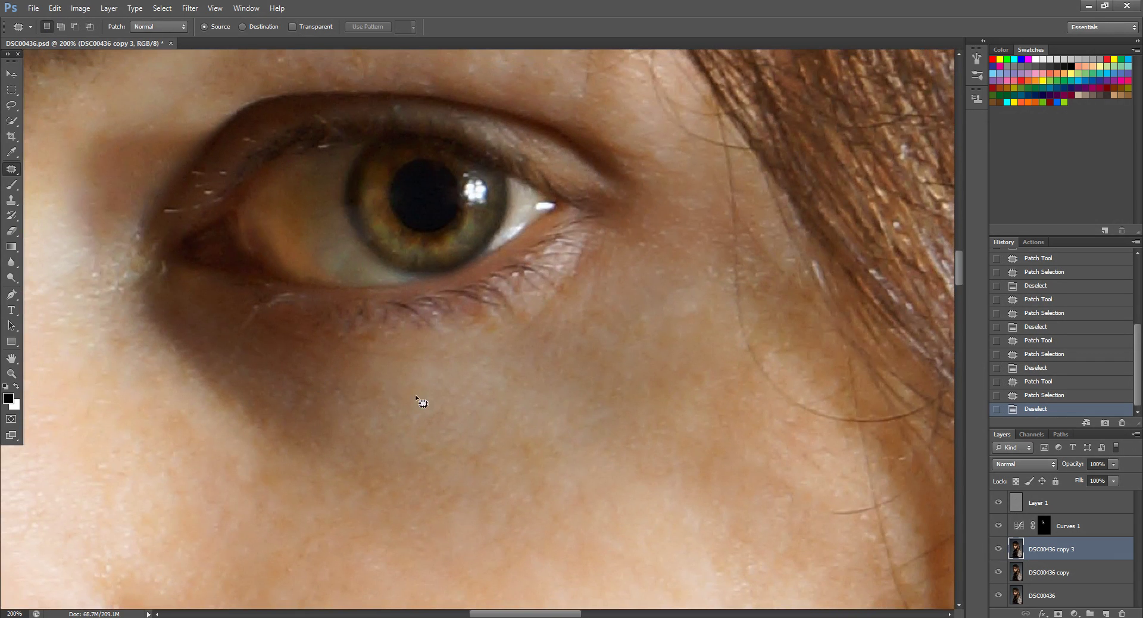
{"action": "left_click_drag", "start_coordinate": [481, 315], "coordinate": [482, 321]}
{"action": "left_click_drag", "start_coordinate": [485, 324], "coordinate": [383, 431]}
{"action": "left_click_drag", "start_coordinate": [483, 370], "coordinate": [488, 369]}
{"action": "left_click", "coordinate": [571, 232]}
- Patch the skin marks between the outer corner of the brighter eye and the hair
{"action": "left_click_drag", "start_coordinate": [697, 366], "coordinate": [712, 329]}
{"action": "mouse_move", "coordinate": [681, 287]}
{"action": "left_mouse_down"}
{"action": "mouse_move", "coordinate": [707, 296]}
{"action": "mouse_move", "coordinate": [683, 287]}
{"action": "left_mouse_up"}
{"action": "left_click_drag", "start_coordinate": [690, 303], "coordinate": [709, 369]}
{"action": "left_click", "coordinate": [663, 387]}
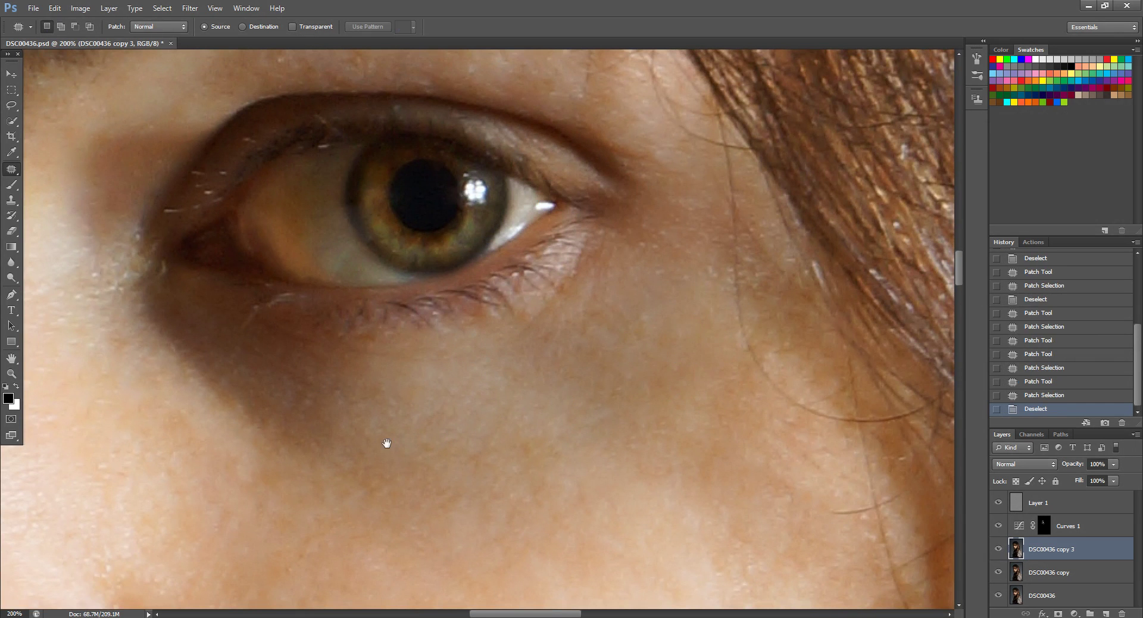
- Patch the skin marks in the shadow beneath the inner corner of the brighter eye
{"action": "left_click_drag", "start_coordinate": [397, 456], "coordinate": [599, 389]}
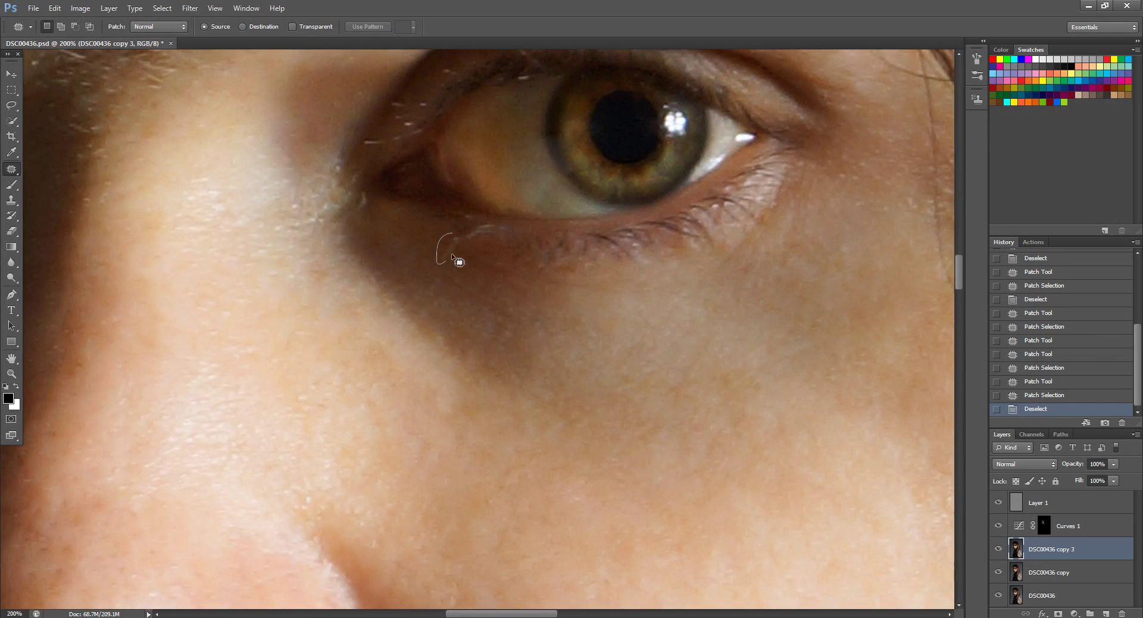
{"action": "left_click_drag", "start_coordinate": [451, 254], "coordinate": [454, 233]}
{"action": "left_click_drag", "start_coordinate": [449, 246], "coordinate": [419, 267]}
{"action": "left_click", "coordinate": [185, 437]}
{"action": "mouse_move", "coordinate": [375, 195]}
{"action": "left_mouse_down"}
{"action": "mouse_move", "coordinate": [365, 189]}
{"action": "mouse_move", "coordinate": [373, 196]}
{"action": "left_mouse_up"}
{"action": "mouse_move", "coordinate": [366, 195]}
{"action": "left_mouse_down"}
{"action": "mouse_move", "coordinate": [387, 239]}
{"action": "mouse_move", "coordinate": [385, 230]}
{"action": "left_mouse_up"}
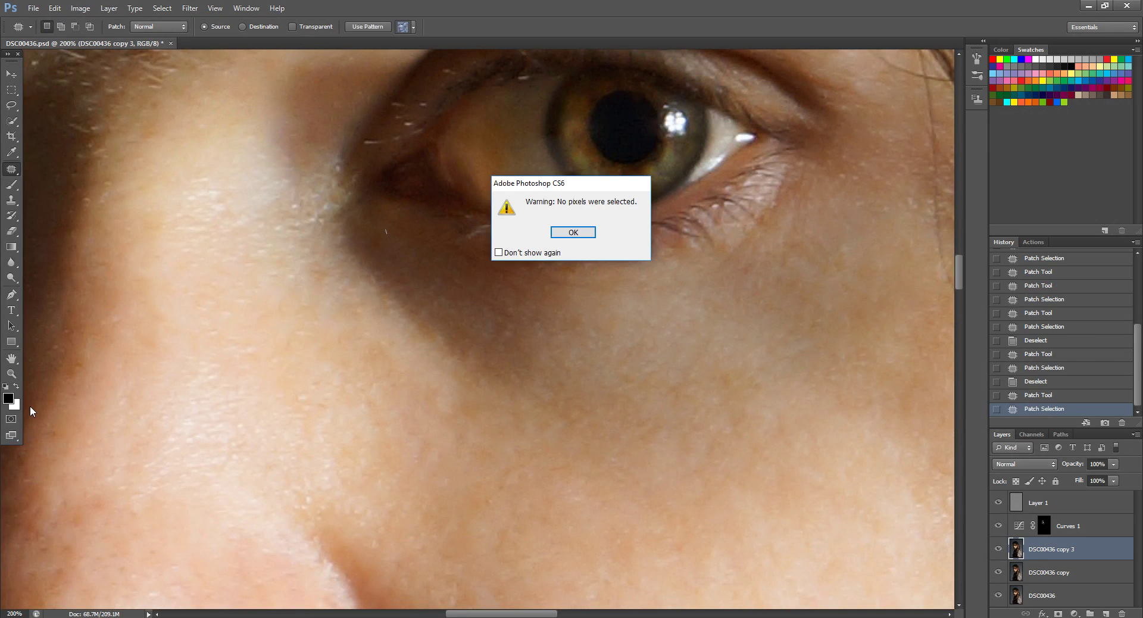
{"action": "left_click", "coordinate": [571, 232]}
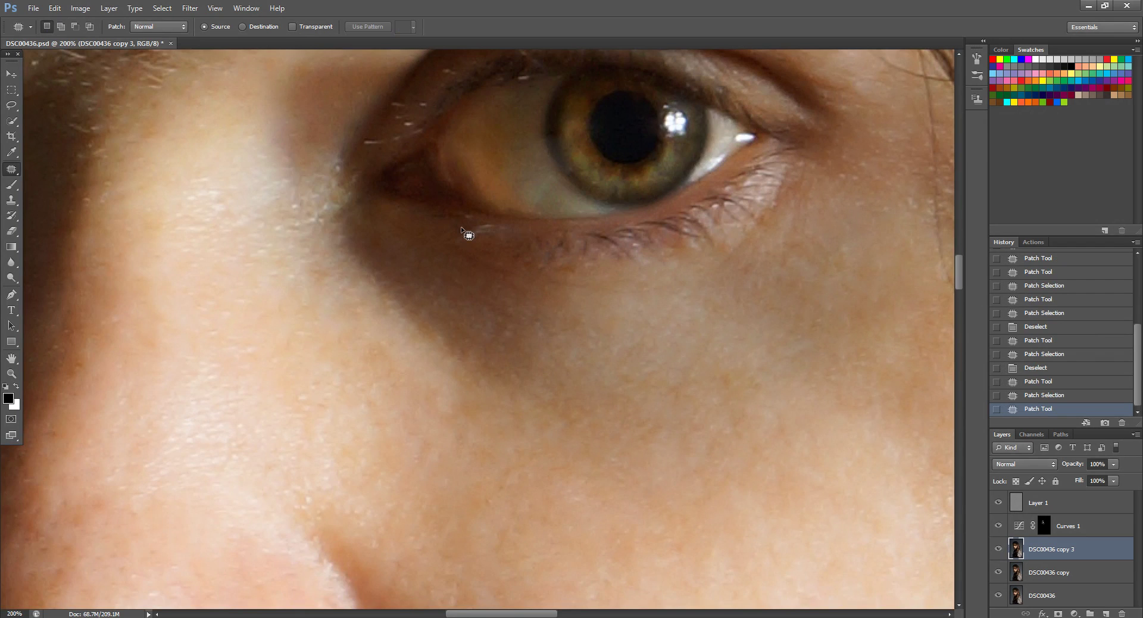
- Review the retouched eye area in the context of the whole portrait
{"action": "key", "text": "ctrl+minus"}
{"action": "key", "text": "ctrl+minus"}
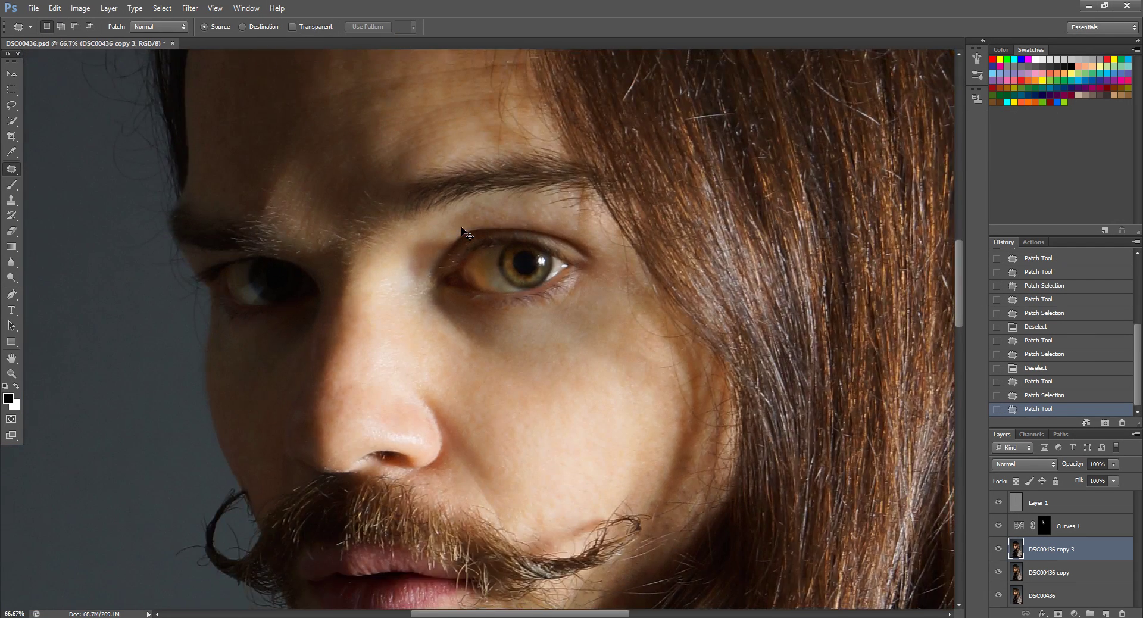
{"action": "key", "text": "ctrl+minus"}
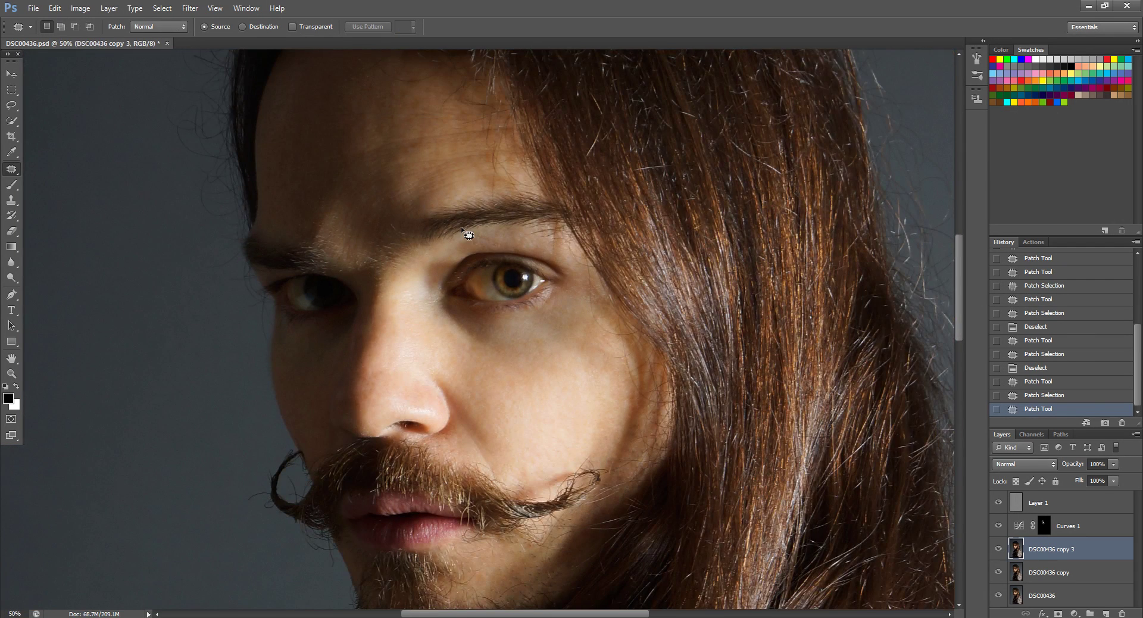
{"action": "key", "text": "ctrl+minus"}
{"action": "left_click_drag", "start_coordinate": [656, 390], "coordinate": [697, 325]}
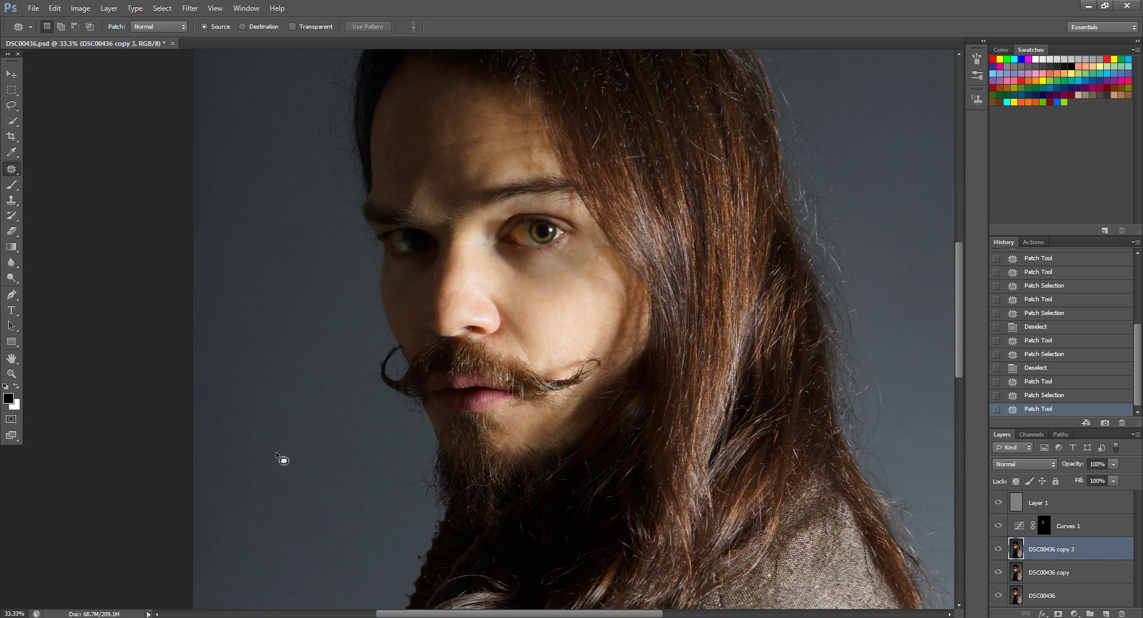
- Patch the small skin mark at the base of the nose, just beneath the nostril
{"action": "key", "text": "ctrl+plus"}
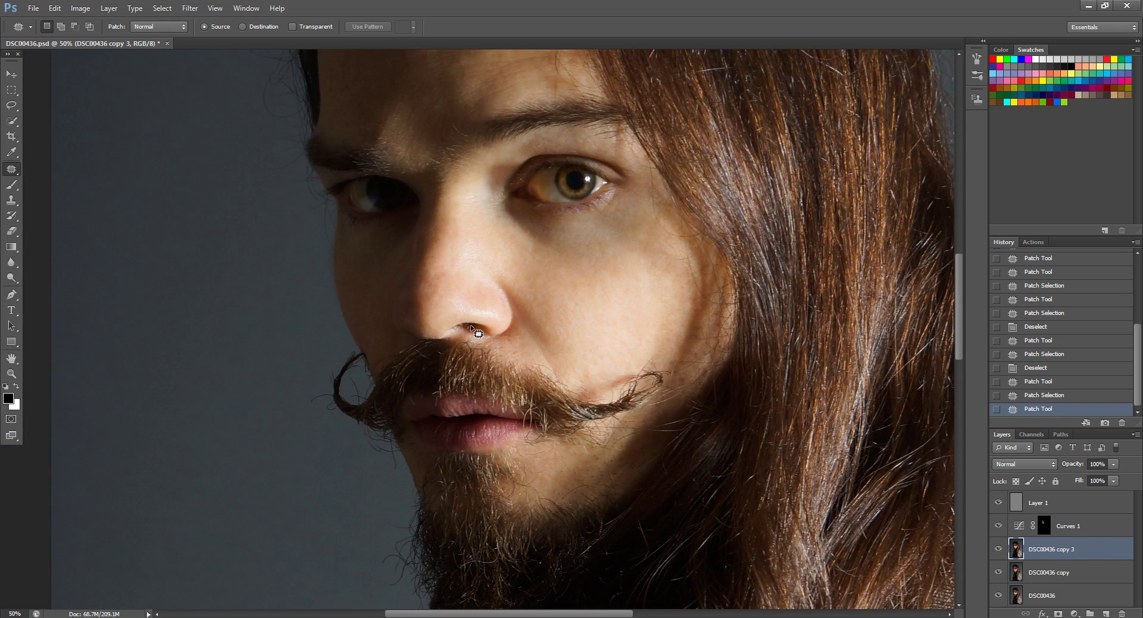
{"action": "left_click_drag", "start_coordinate": [471, 327], "coordinate": [470, 328]}
{"action": "left_click_drag", "start_coordinate": [471, 331], "coordinate": [481, 344]}
{"action": "key", "text": "ctrl+d"}
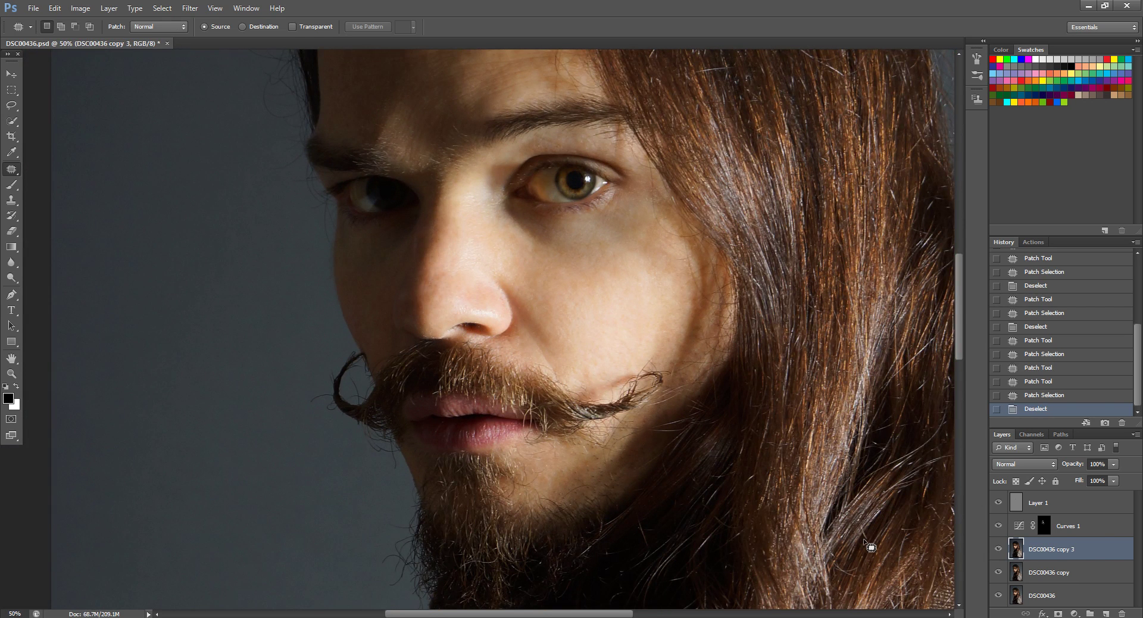
- Merge Layer 1, Curves 1 and DSC00436 copy 3 into a single layer
{"action": "left_click", "coordinate": [1061, 504]}
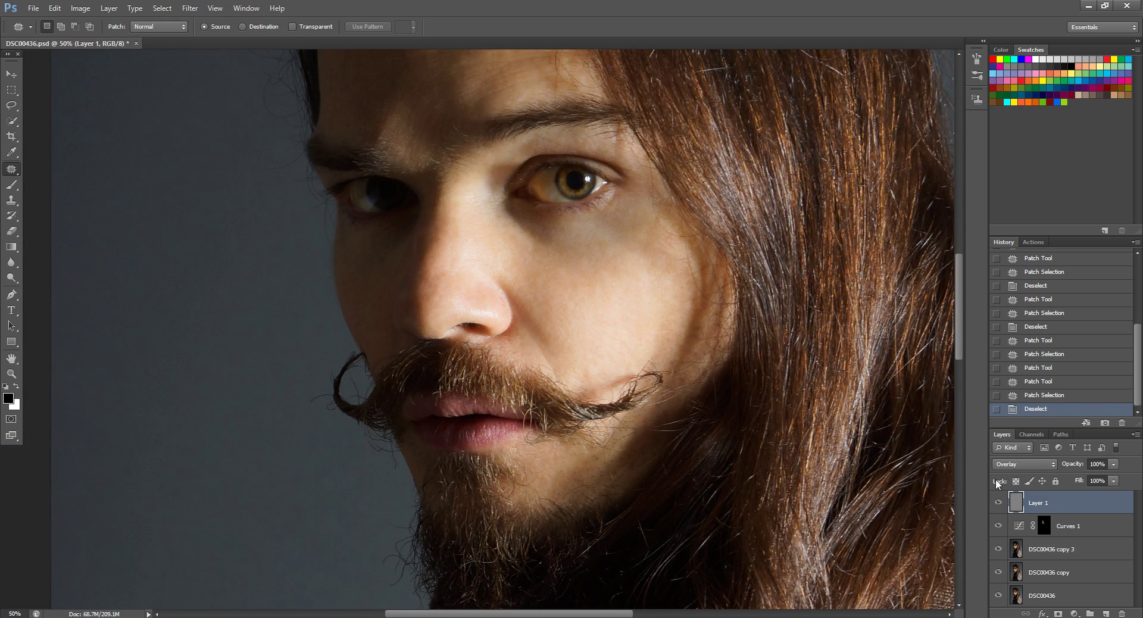
{"action": "left_click", "coordinate": [1062, 556]}
{"action": "left_click", "coordinate": [1057, 503], "text": "shift"}
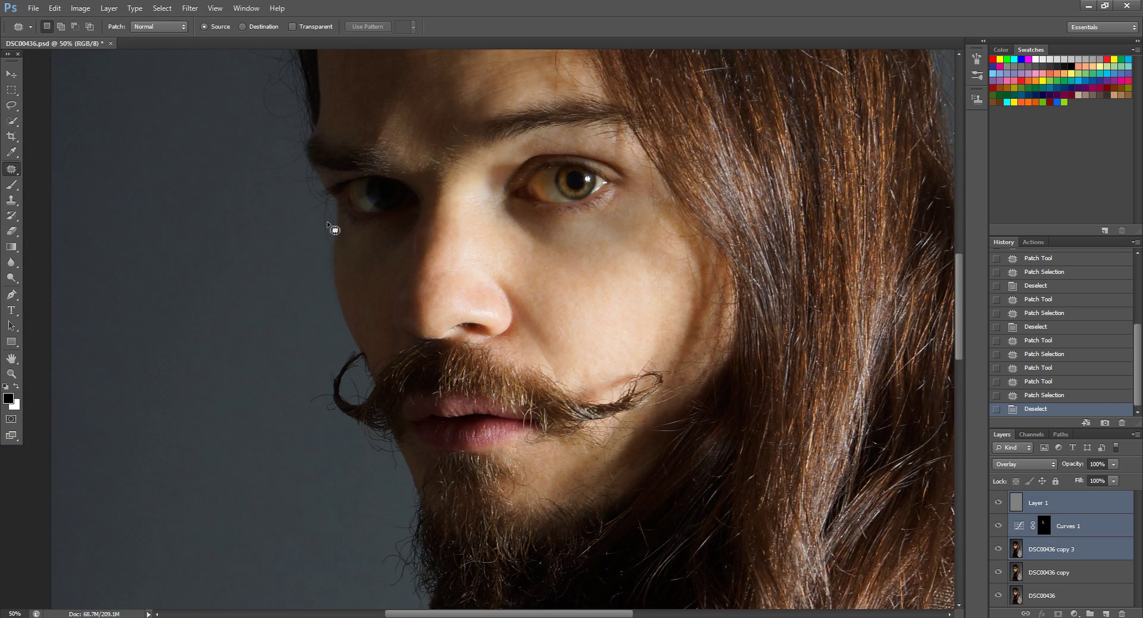
{"action": "left_click", "coordinate": [109, 9]}
{"action": "left_click", "coordinate": [172, 363]}
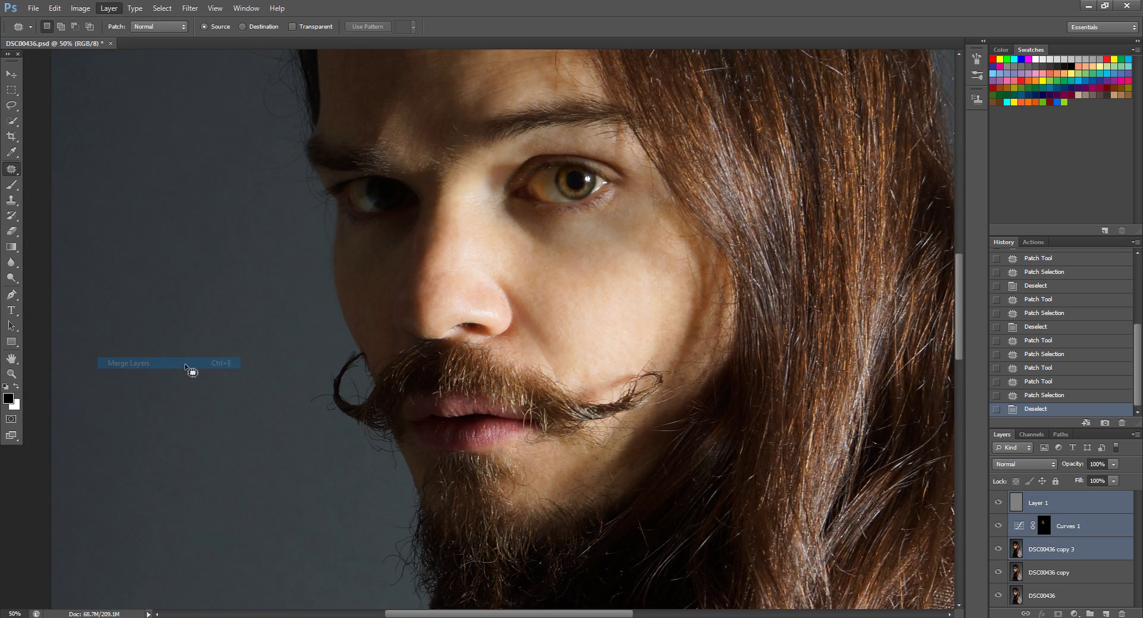
- Create a Soft Light layer filled with 50% gray and name it "dodge and burn"
{"action": "left_click", "coordinate": [109, 8]}
{"action": "mouse_move", "coordinate": [114, 21]}
{"action": "left_click", "coordinate": [271, 22]}
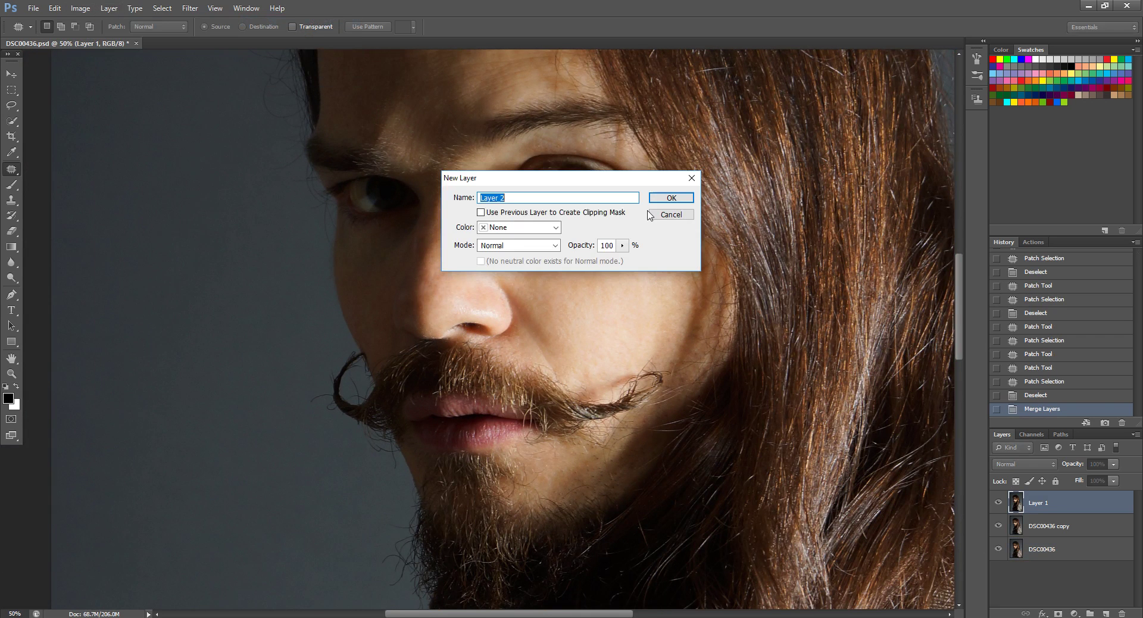
{"action": "left_click", "coordinate": [555, 246]}
{"action": "left_click", "coordinate": [497, 410]}
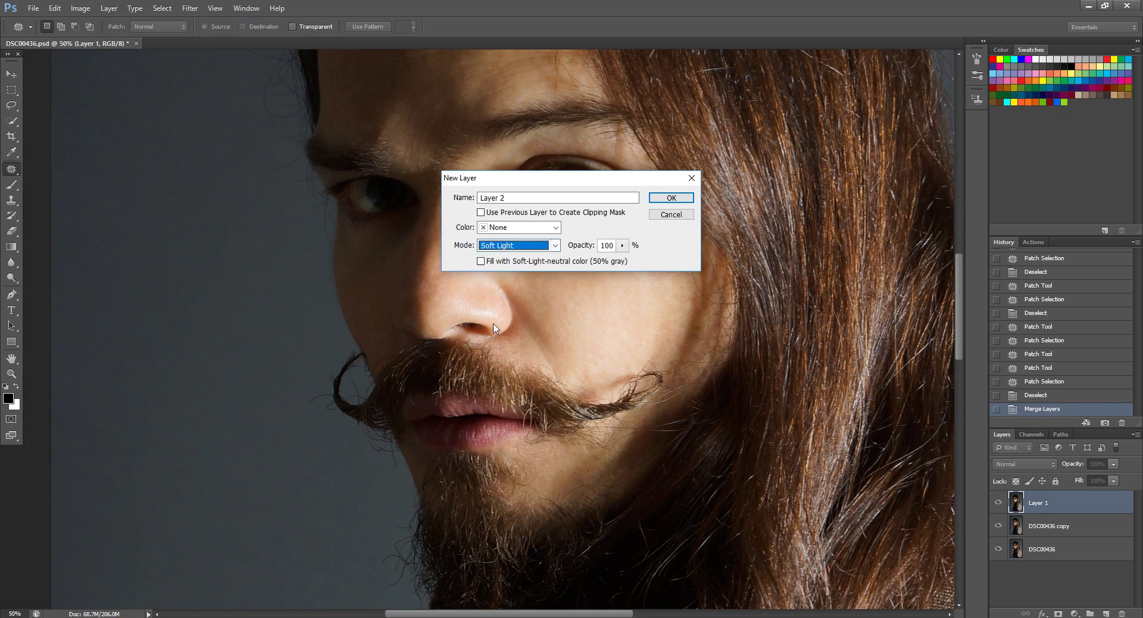
{"action": "left_click", "coordinate": [480, 260]}
{"action": "left_click", "coordinate": [671, 198]}
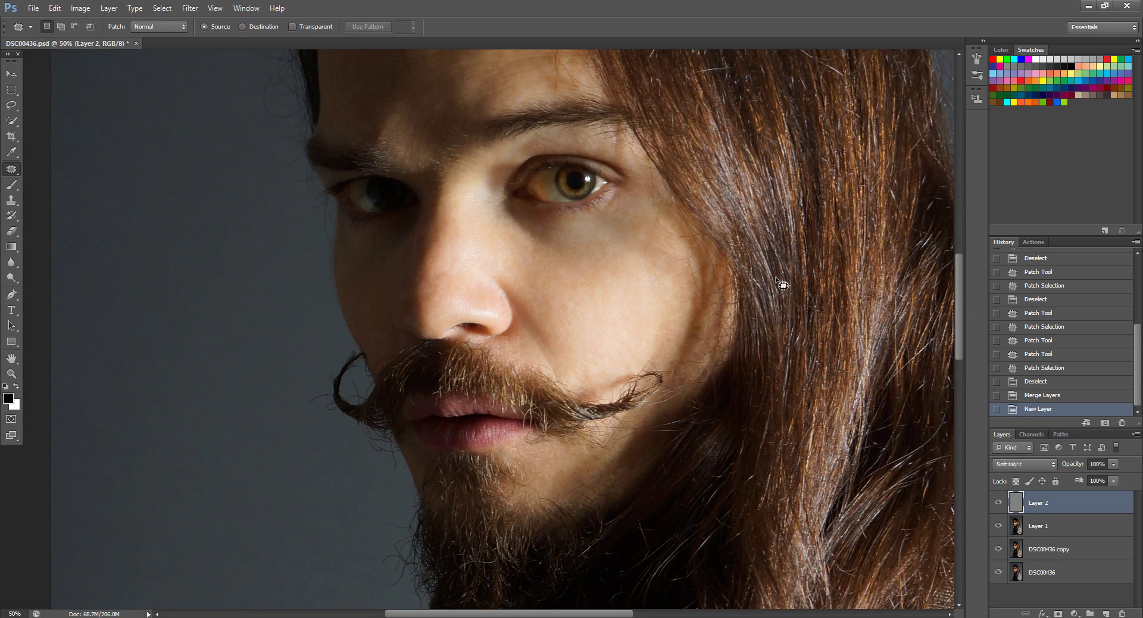
{"action": "double_click", "coordinate": [1038, 503]}
{"action": "type", "text": "dodge and burn"}
{"action": "key", "text": "Return"}
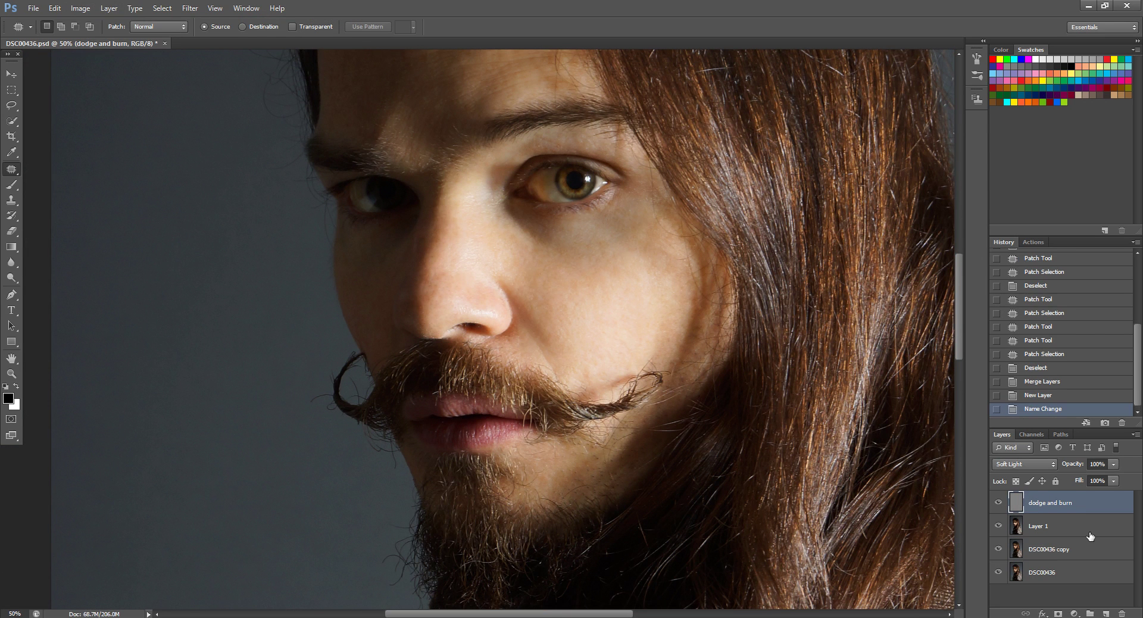
- Set up the Brush tool with white as foreground color, 10% opacity and 13% flow
{"action": "left_click_drag", "start_coordinate": [390, 201], "coordinate": [378, 283]}
{"action": "left_click", "coordinate": [11, 184]}
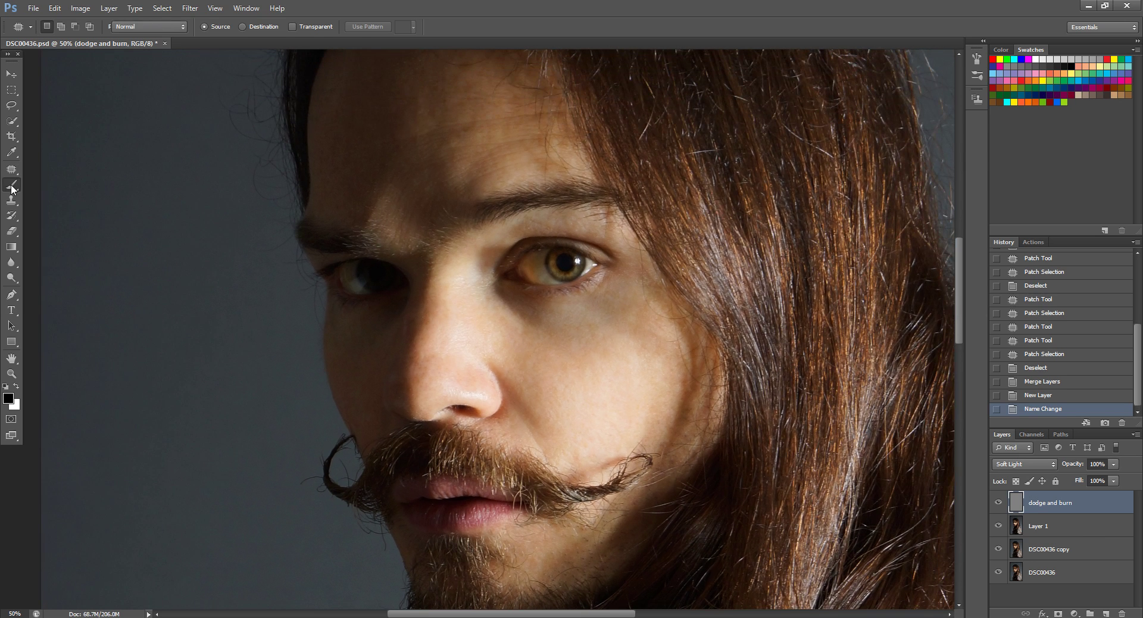
{"action": "key", "text": "z"}
{"action": "key", "text": "x"}
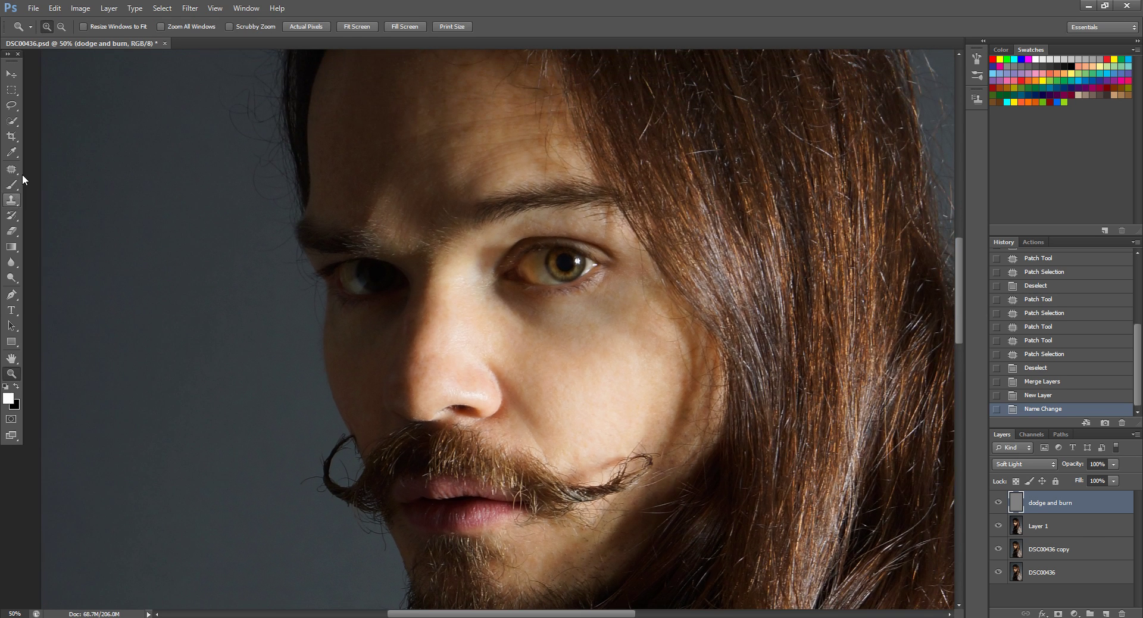
{"action": "key", "text": "b"}
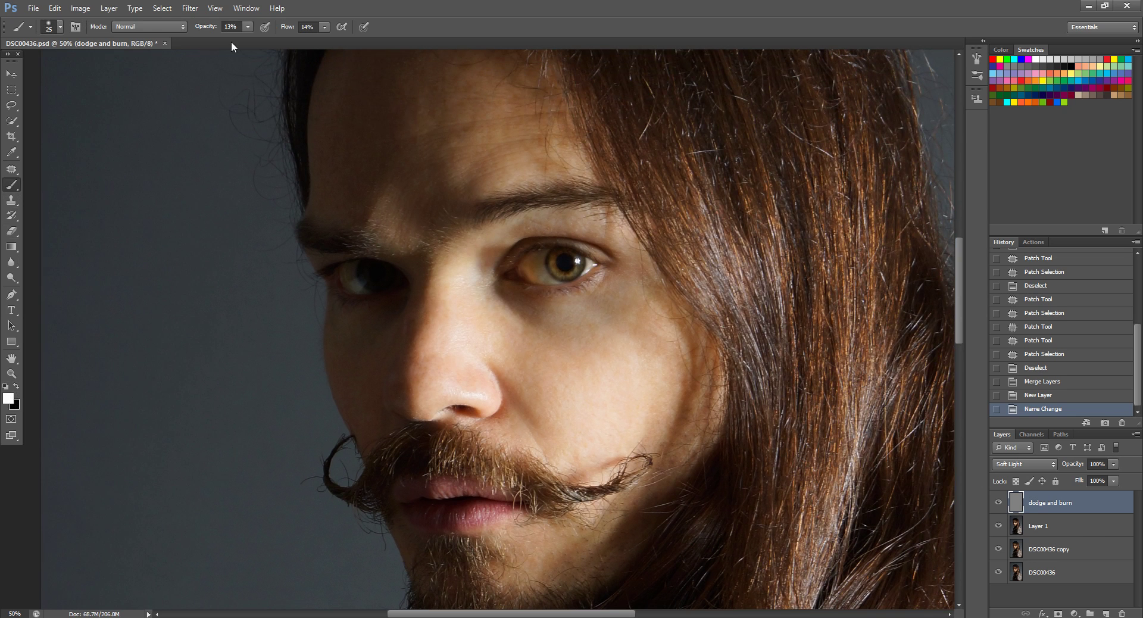
{"action": "left_click", "coordinate": [248, 26]}
{"action": "left_click", "coordinate": [325, 26]}
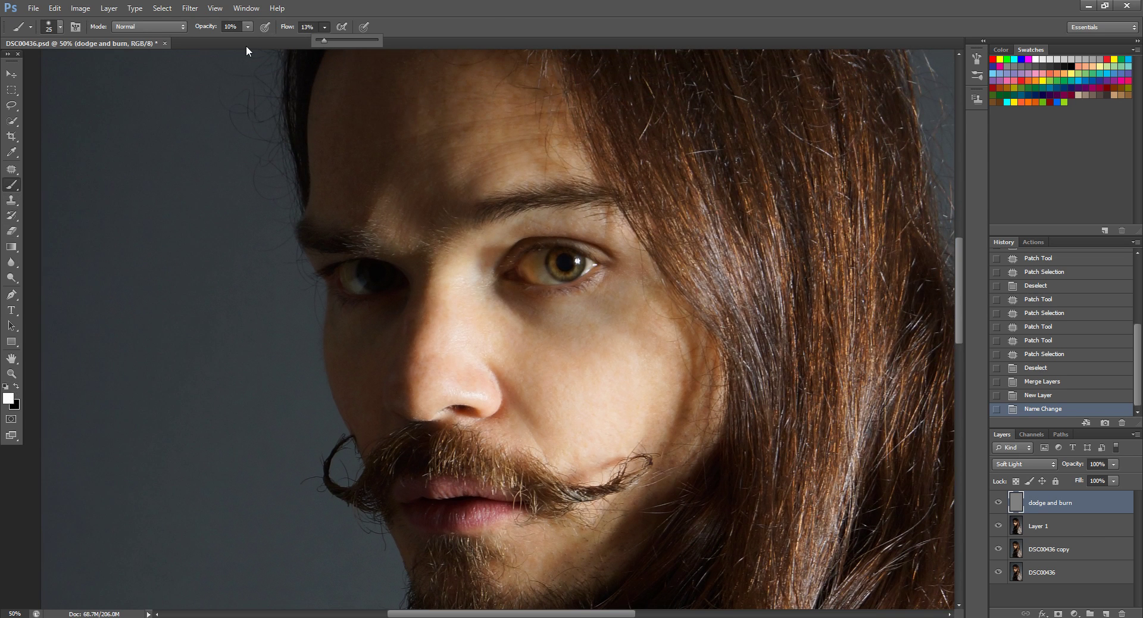
{"action": "left_click", "coordinate": [506, 6]}
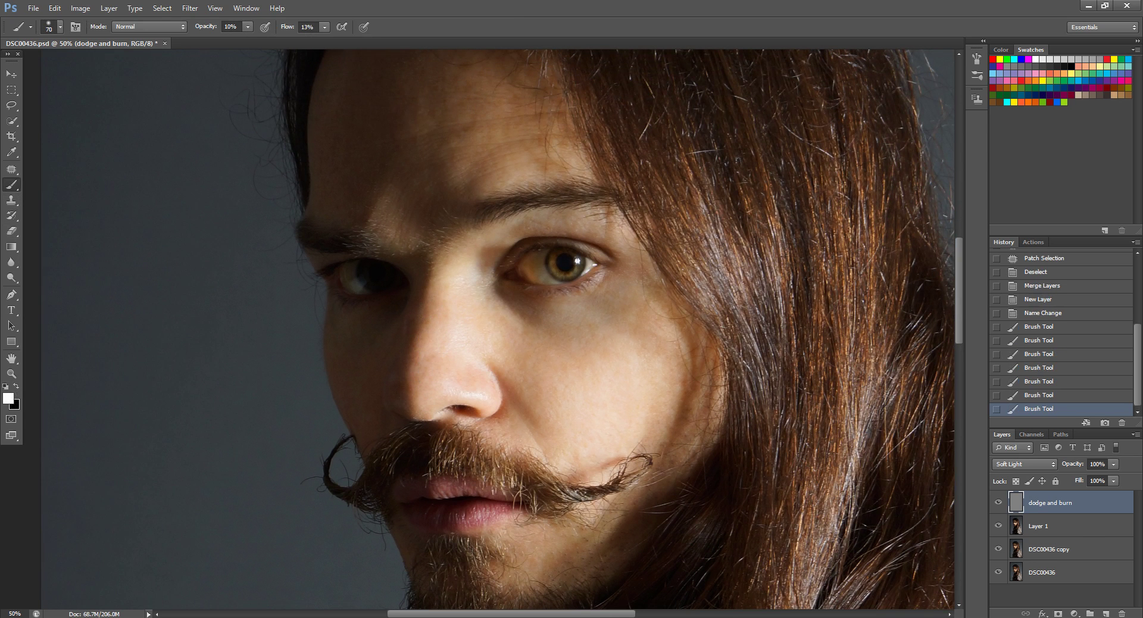
- Dodge the nose, the area under both eyes and the brighter iris with a 70 px white brush
{"action": "left_click_drag", "start_coordinate": [425, 359], "coordinate": [420, 345]}
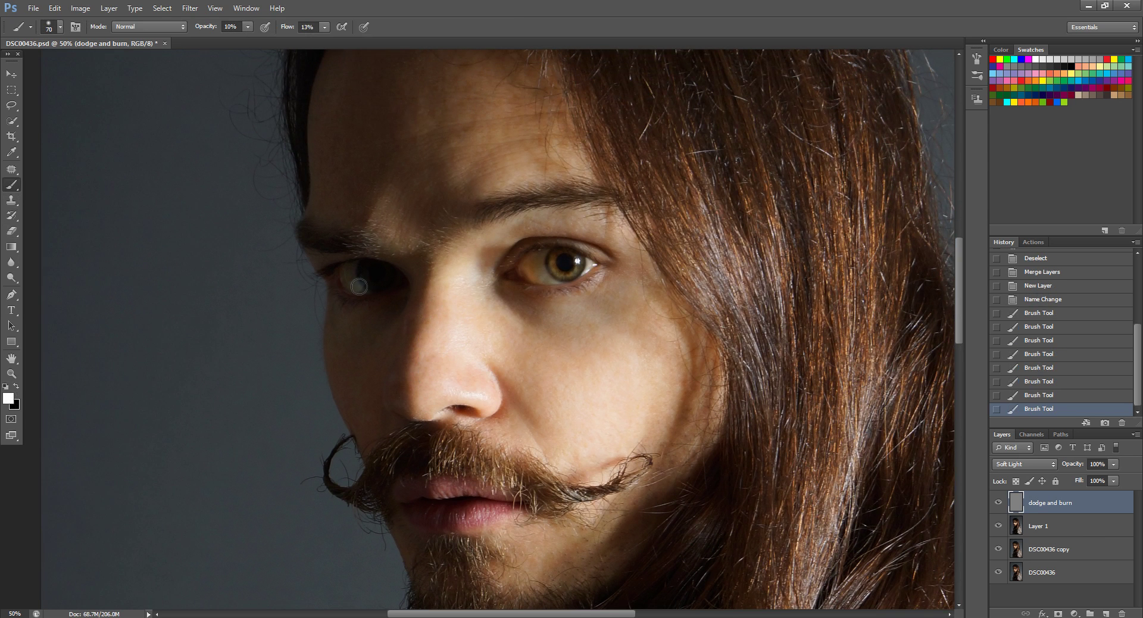
{"action": "left_click_drag", "start_coordinate": [574, 311], "coordinate": [593, 306]}
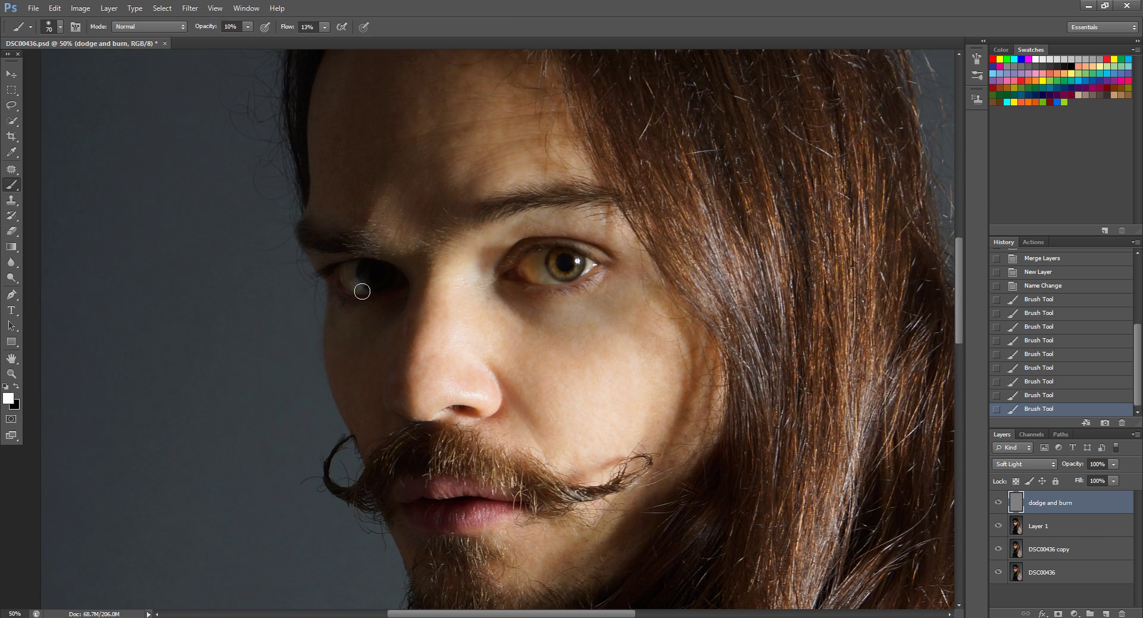
{"action": "left_click_drag", "start_coordinate": [362, 291], "coordinate": [372, 285]}
{"action": "left_click_drag", "start_coordinate": [558, 262], "coordinate": [560, 273]}
{"action": "left_click_drag", "start_coordinate": [558, 265], "coordinate": [569, 275]}
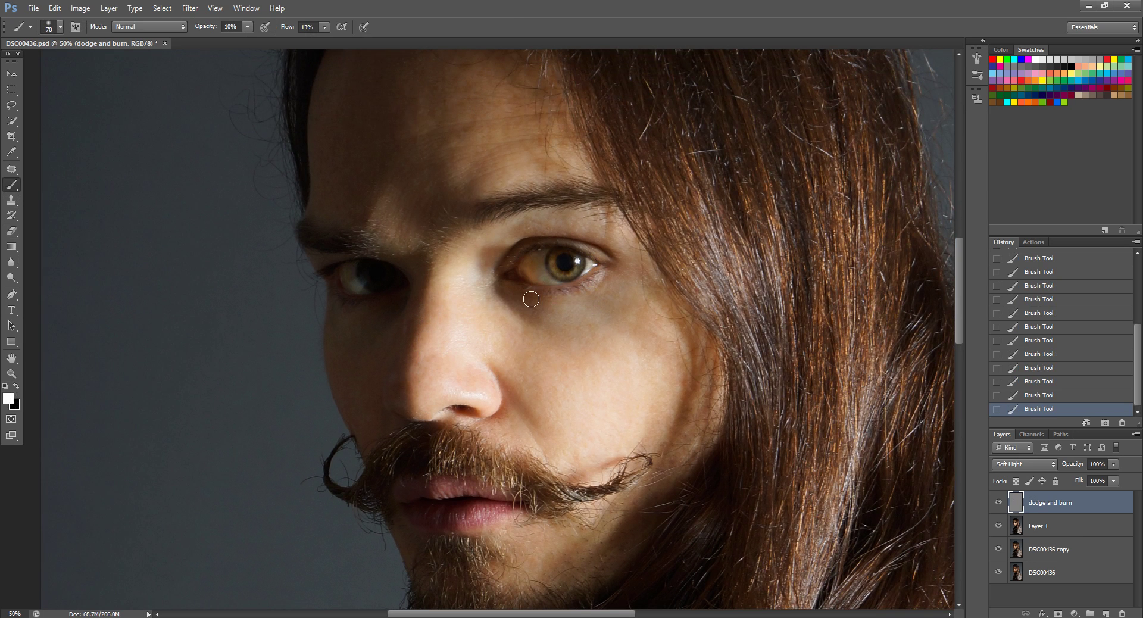
- Dodge the skin below the brighter eye with a white brush of about 125 px, then compare with the dodge and burn layer hidden
{"action": "key", "text": "bracketright"}
{"action": "key", "text": "bracketright"}
{"action": "key", "text": "bracketright"}
{"action": "key", "text": "bracketright"}
{"action": "key", "text": "bracketright"}
{"action": "key", "text": "bracketleft"}
{"action": "key", "text": "bracketleft"}
{"action": "key", "text": "bracketleft"}
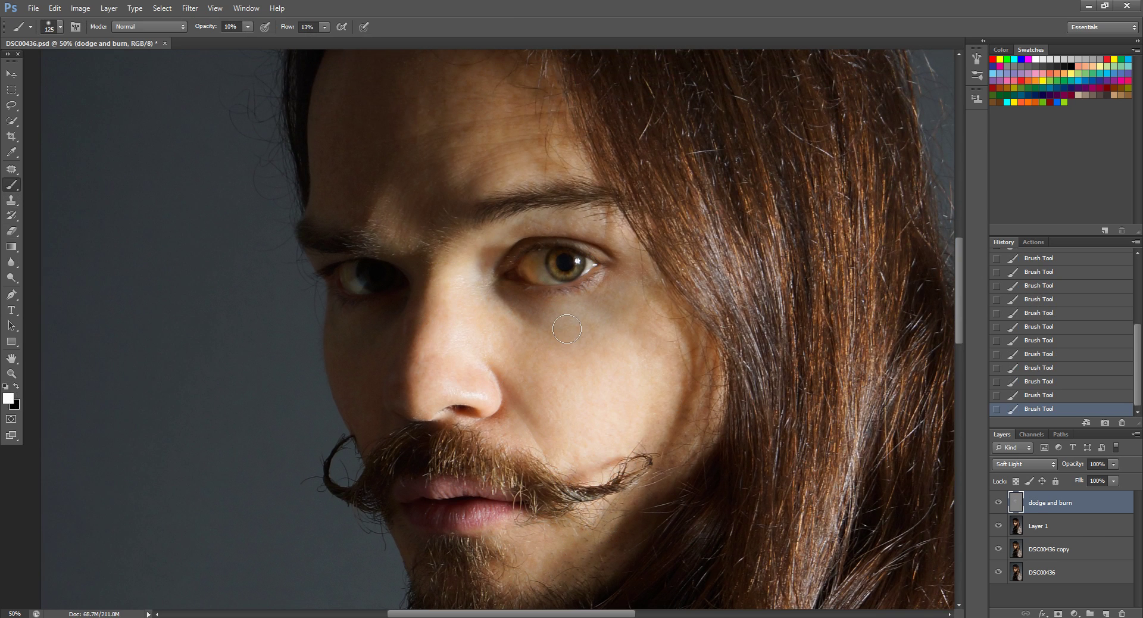
{"action": "left_click", "coordinate": [998, 503]}
{"action": "left_click", "coordinate": [998, 504]}
- Dodge the broader facial highlights with a white brush up to 200 px and compare the whole portrait with the layer hidden
{"action": "key", "text": "bracketright"}
{"action": "key", "text": "bracketright"}
{"action": "key", "text": "bracketright"}
{"action": "key", "text": "bracketleft"}
{"action": "key", "text": "bracketleft"}
{"action": "key", "text": "bracketleft"}
{"action": "key", "text": "bracketright"}
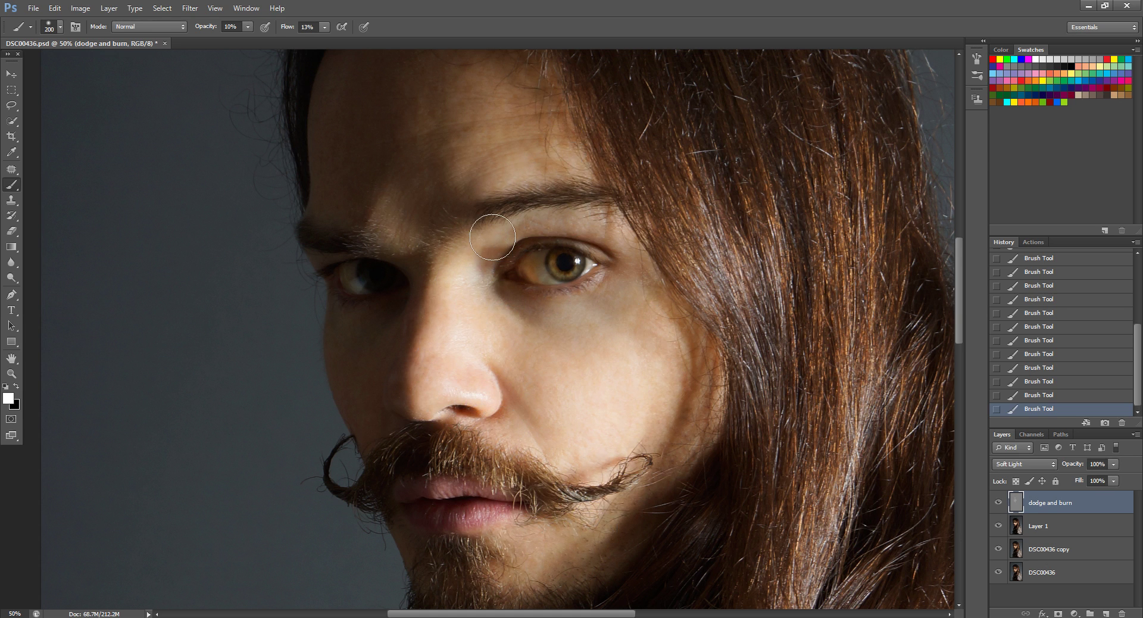
{"action": "scroll", "coordinate": [493, 319], "scroll_direction": "down", "scroll_amount": 4}
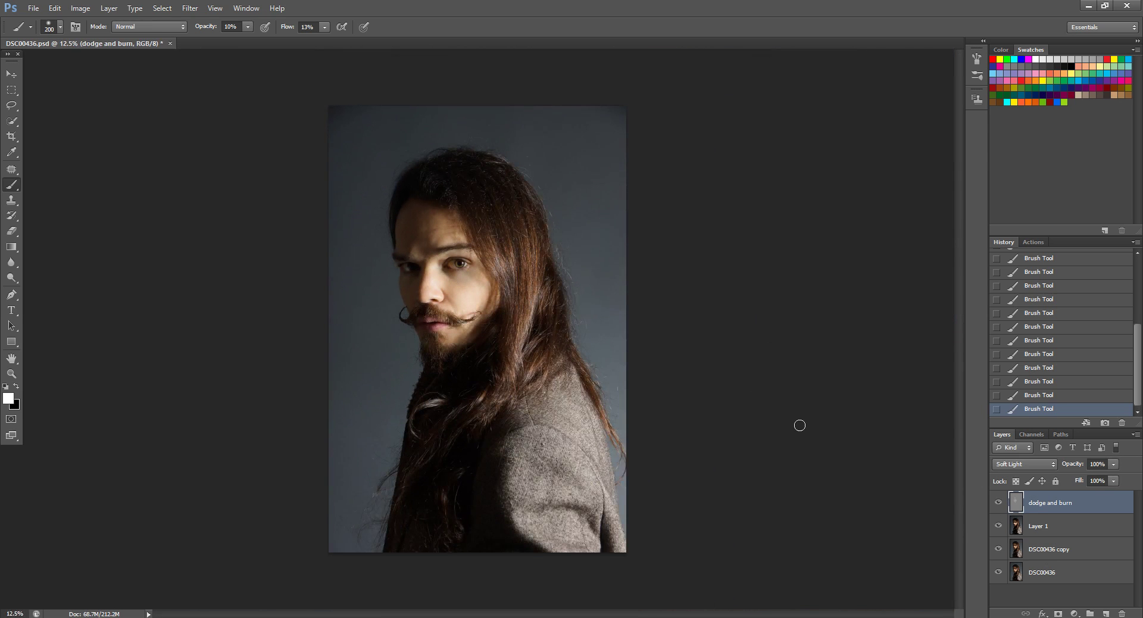
{"action": "left_click", "coordinate": [998, 504]}
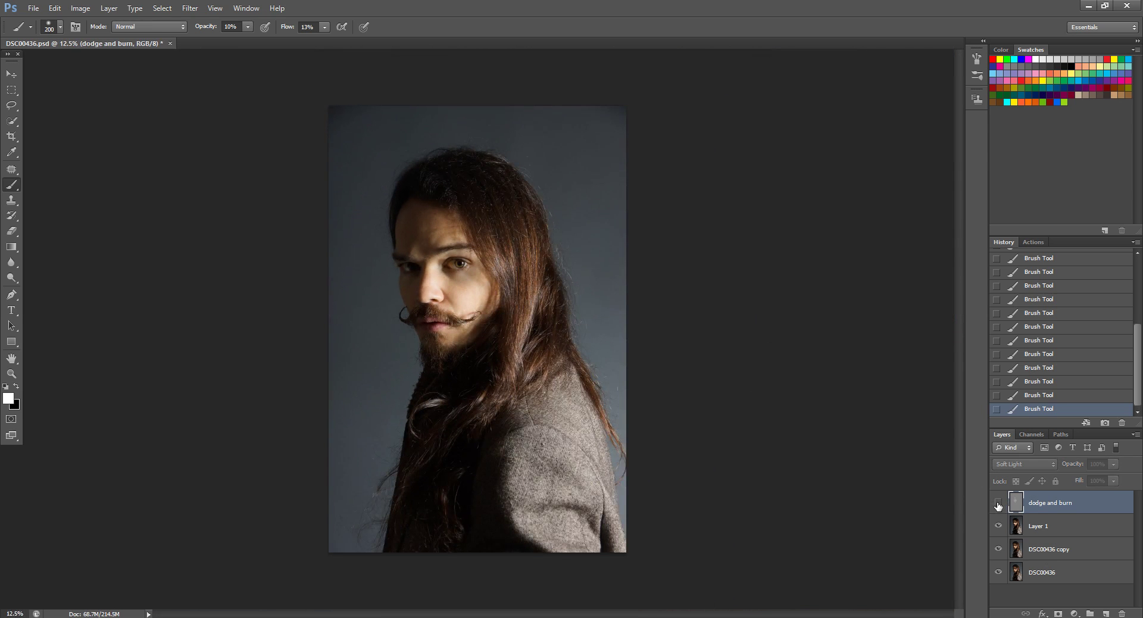
{"action": "left_click", "coordinate": [998, 504]}
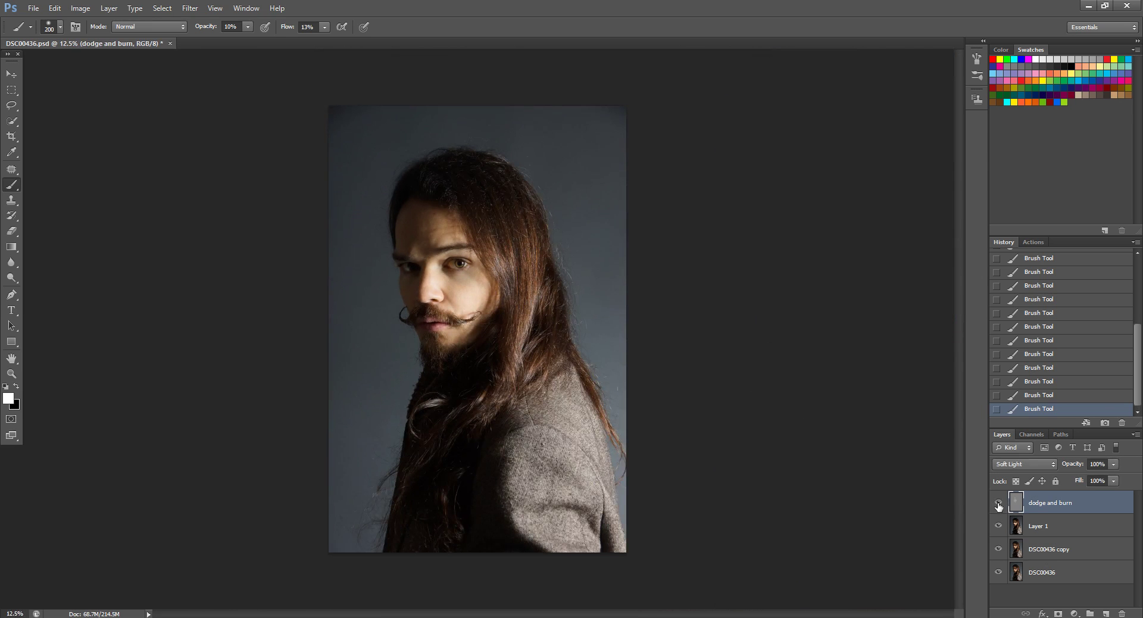
- Burn the shadow areas of the face with a black brush, finishing at a size of 150 px
{"action": "left_click", "coordinate": [11, 377]}
{"action": "left_click", "coordinate": [441, 256]}
{"action": "left_click", "coordinate": [402, 267]}
{"action": "left_click", "coordinate": [399, 269]}
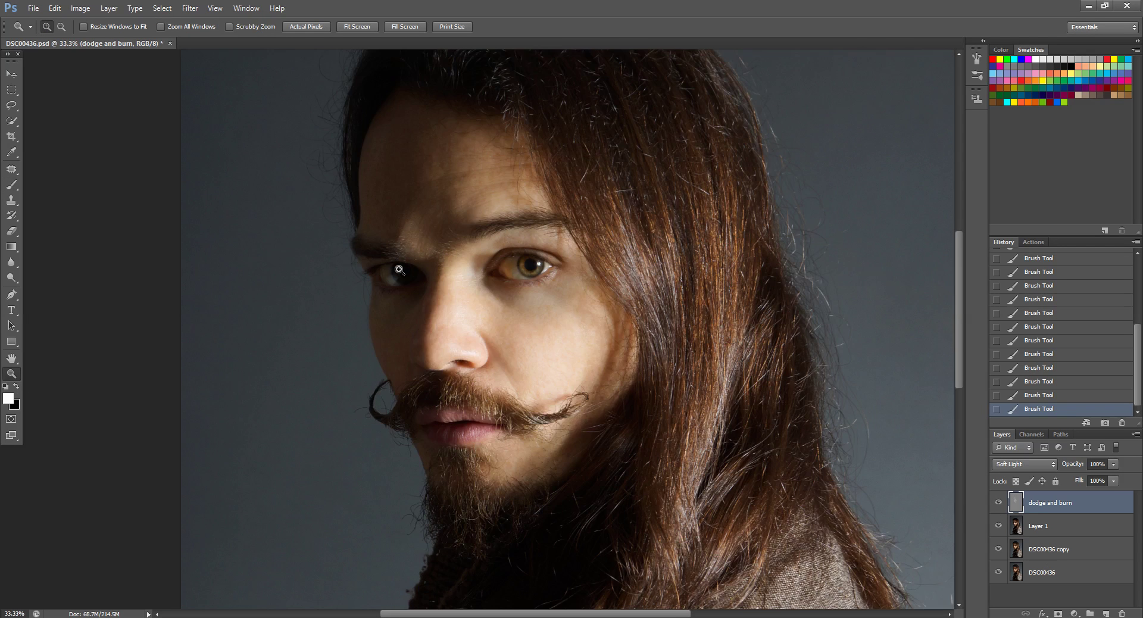
{"action": "left_click", "coordinate": [399, 270]}
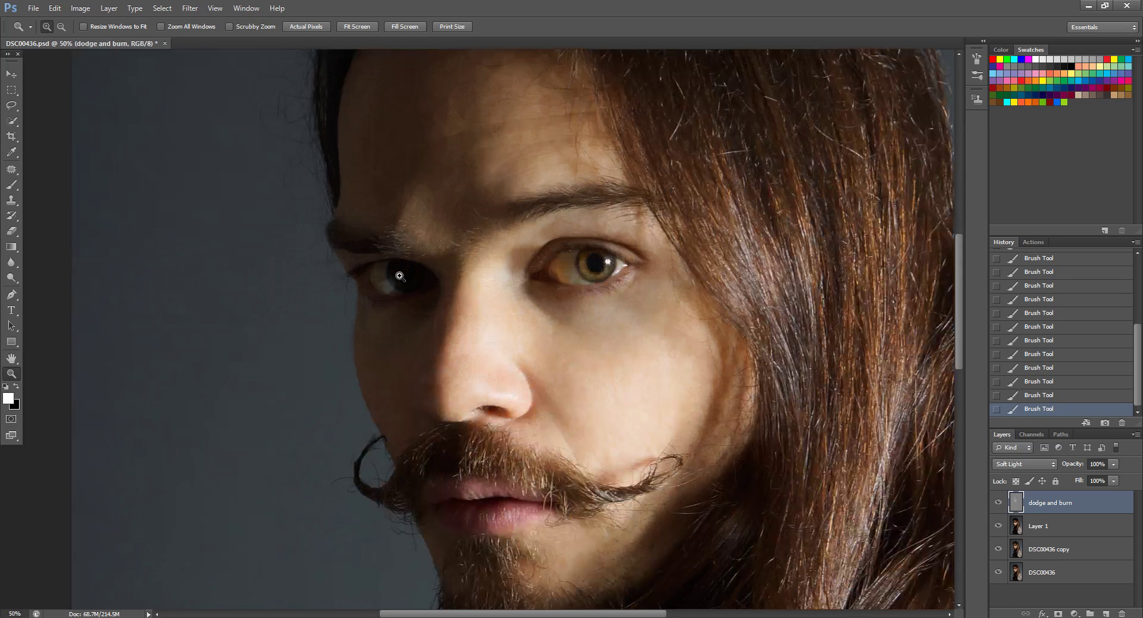
{"action": "left_click", "coordinate": [11, 185]}
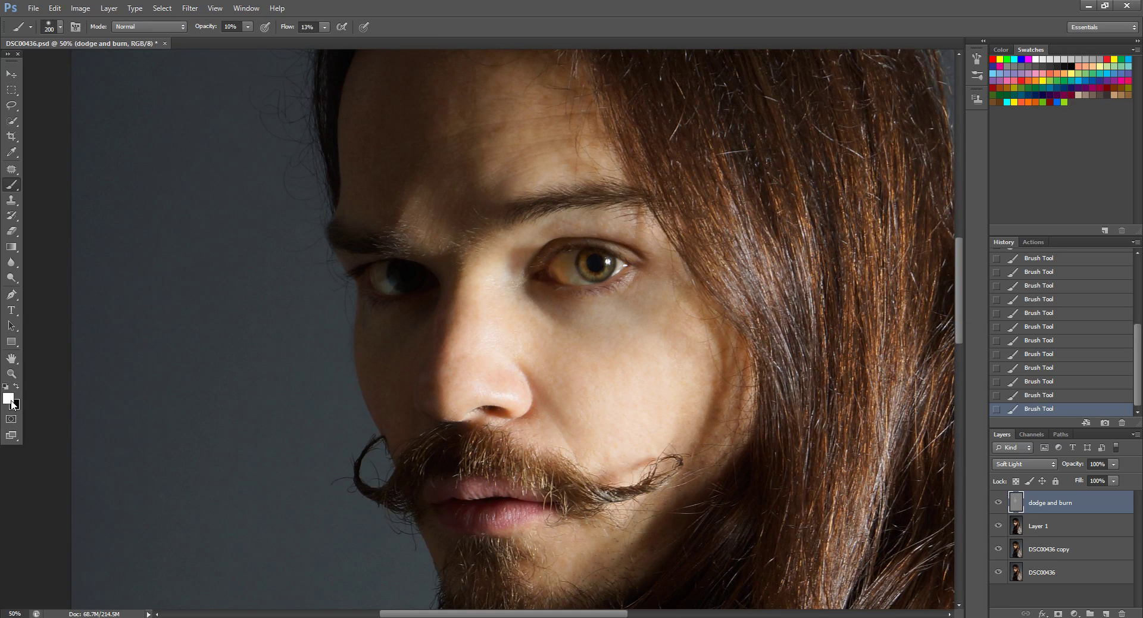
{"action": "key", "text": "x"}
{"action": "key", "text": "bracketleft"}
{"action": "key", "text": "bracketleft"}
{"action": "key", "text": "bracketleft"}
{"action": "key", "text": "bracketleft"}
{"action": "key", "text": "bracketright"}
{"action": "key", "text": "bracketright"}
{"action": "key", "text": "bracketright"}
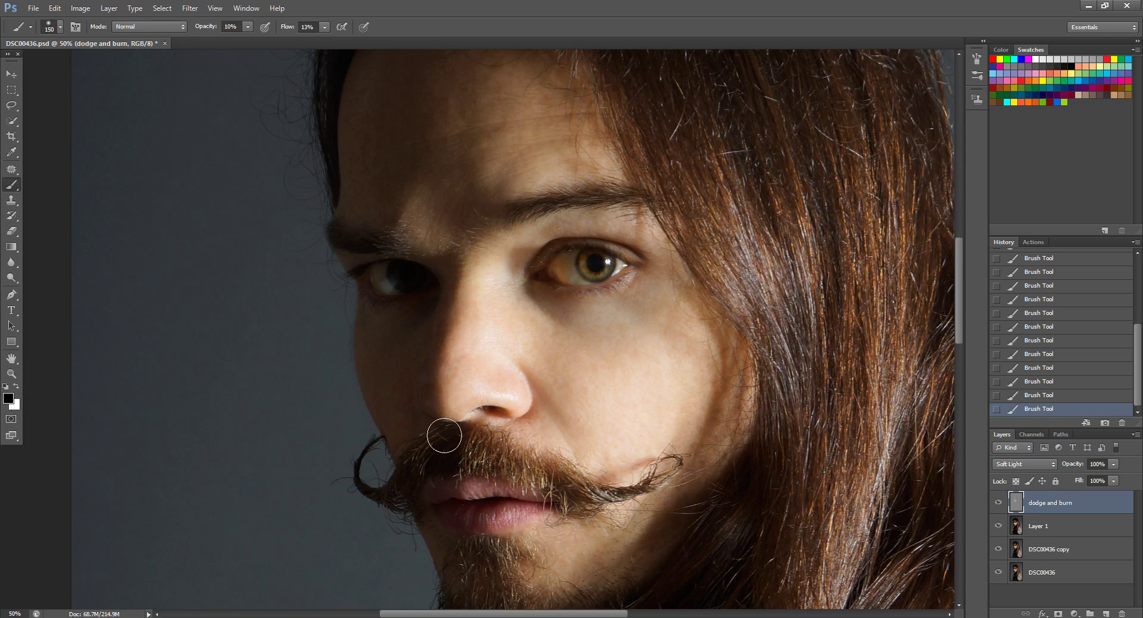
- Burn the wider shadows of the face and hair with a 250 px black brush and compare the portrait with the layer hidden
{"action": "key", "text": "ctrl+minus"}
{"action": "key", "text": "ctrl+minus"}
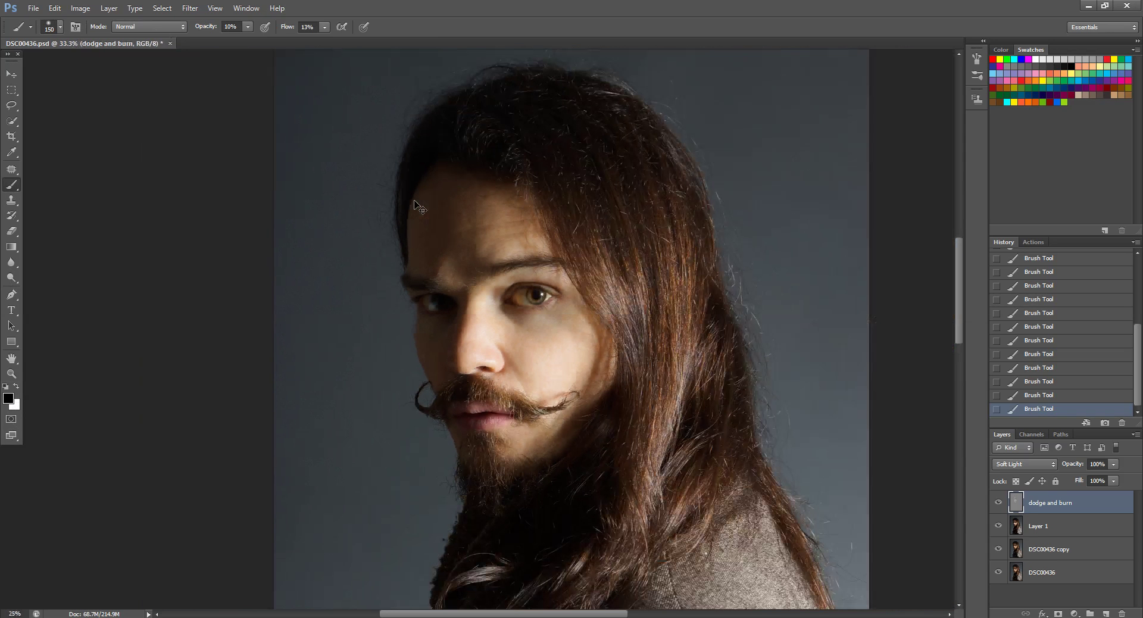
{"action": "key", "text": "bracketright"}
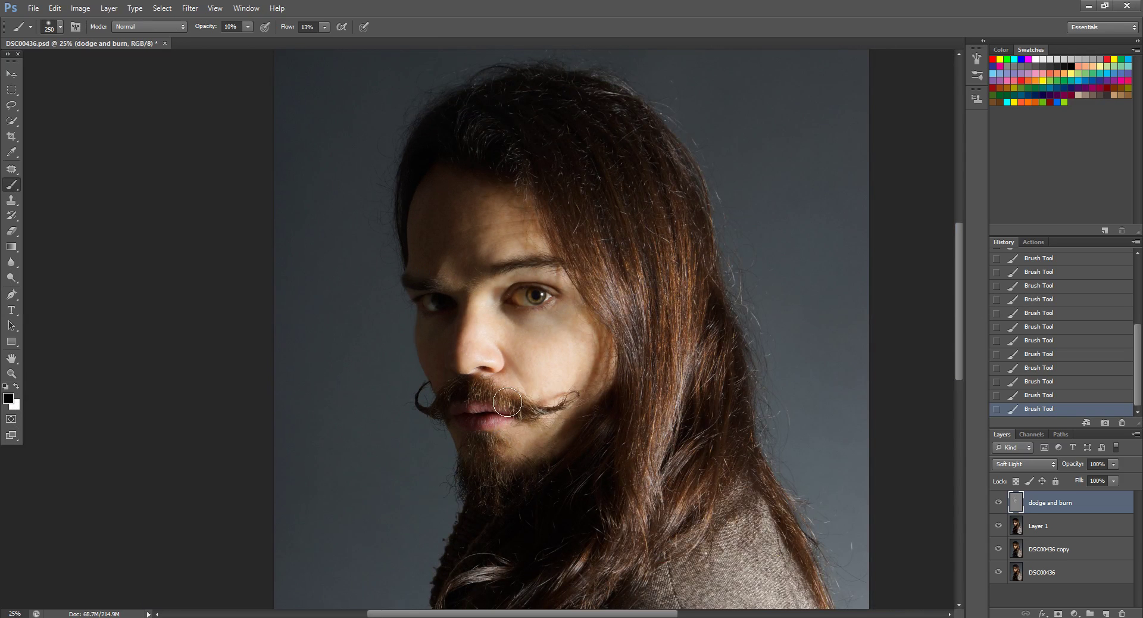
{"action": "left_click", "coordinate": [998, 504]}
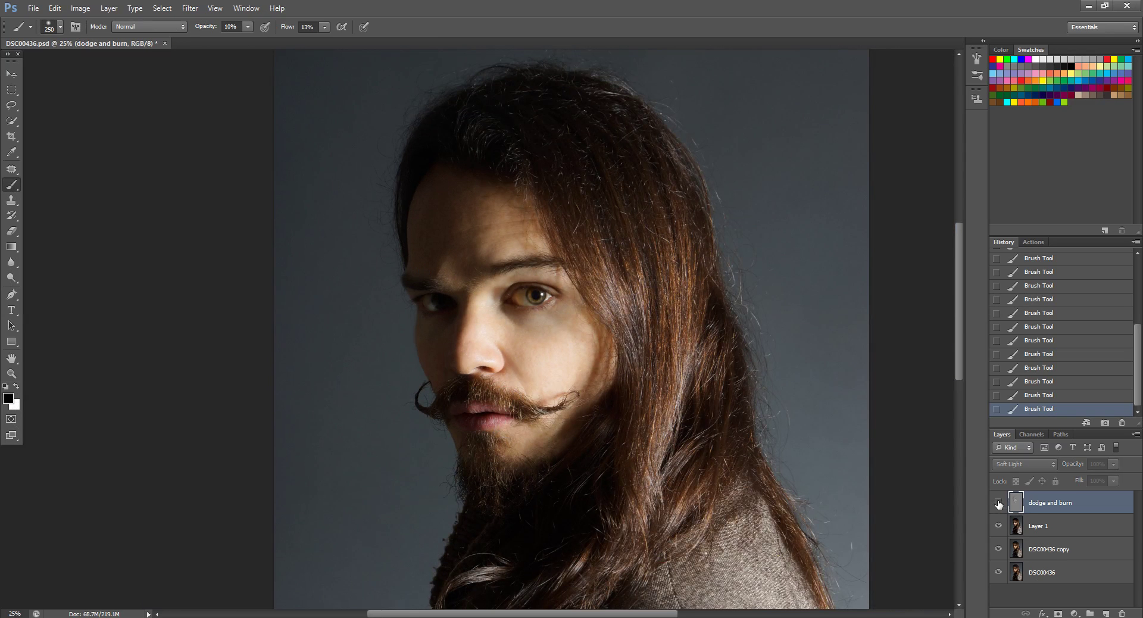
{"action": "left_click", "coordinate": [999, 504]}
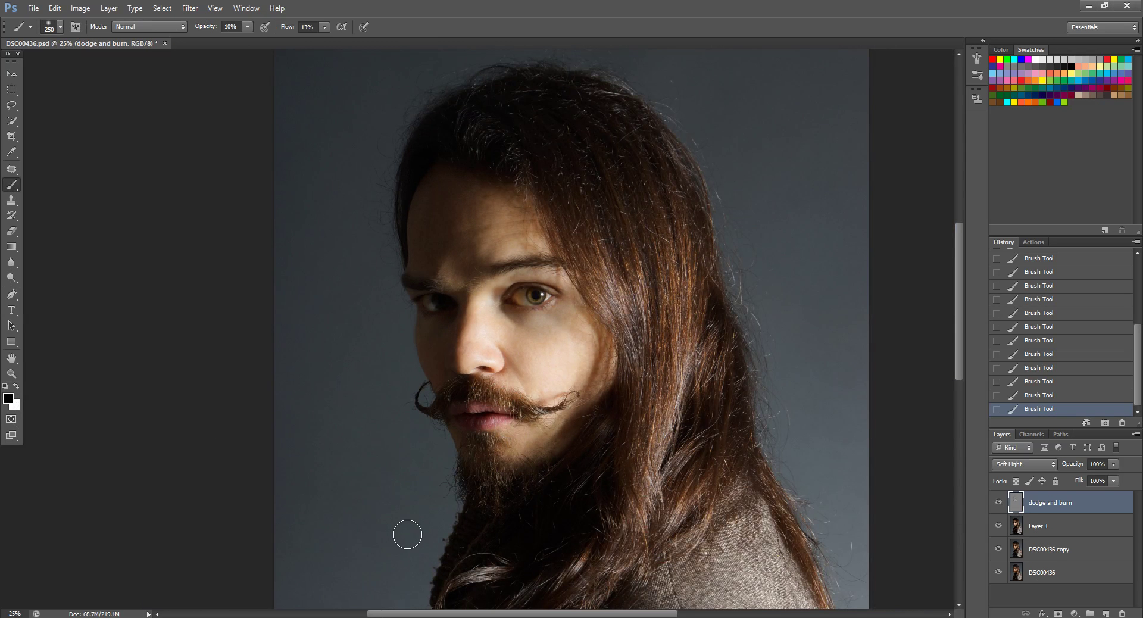
{"action": "key", "text": "ctrl+minus"}
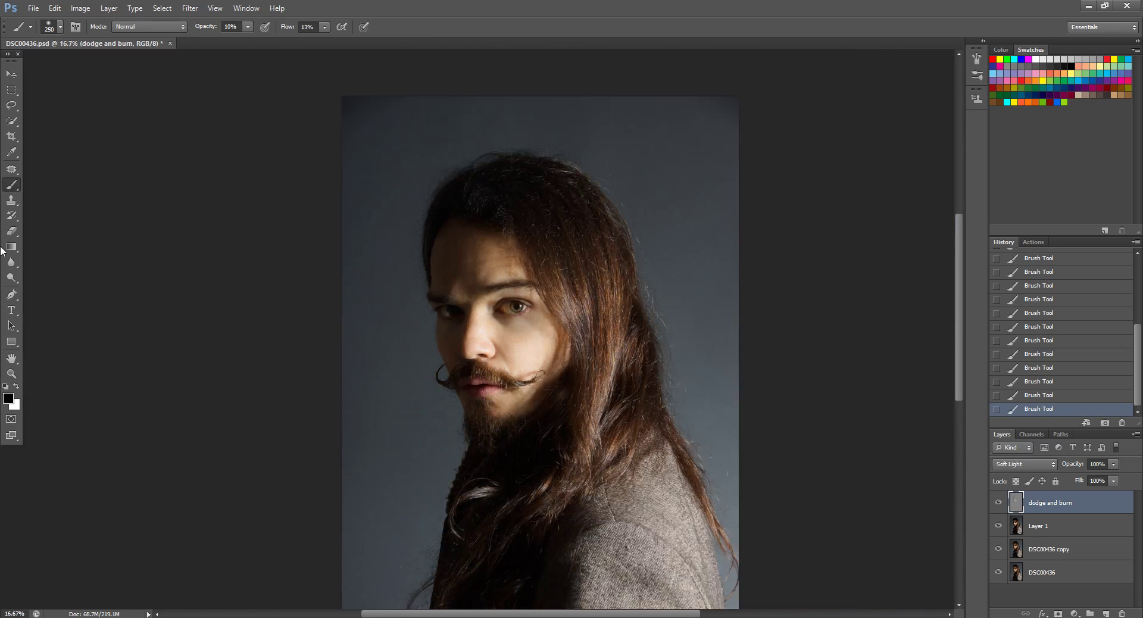
{"action": "left_click_drag", "start_coordinate": [769, 440], "coordinate": [758, 344]}
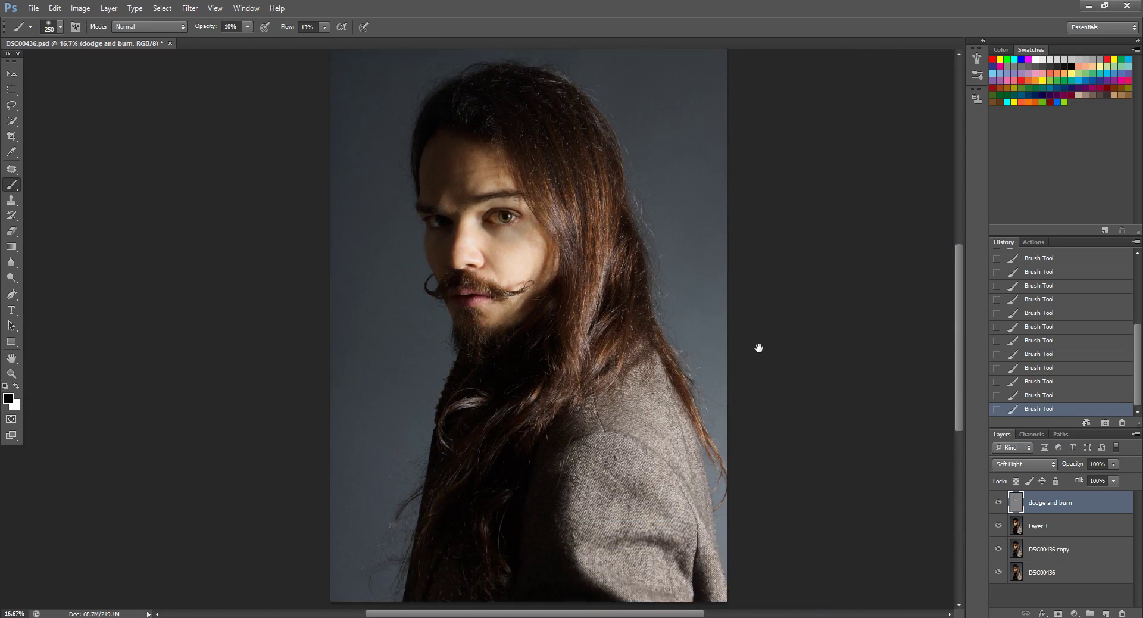
{"action": "key", "text": "ctrl+minus"}
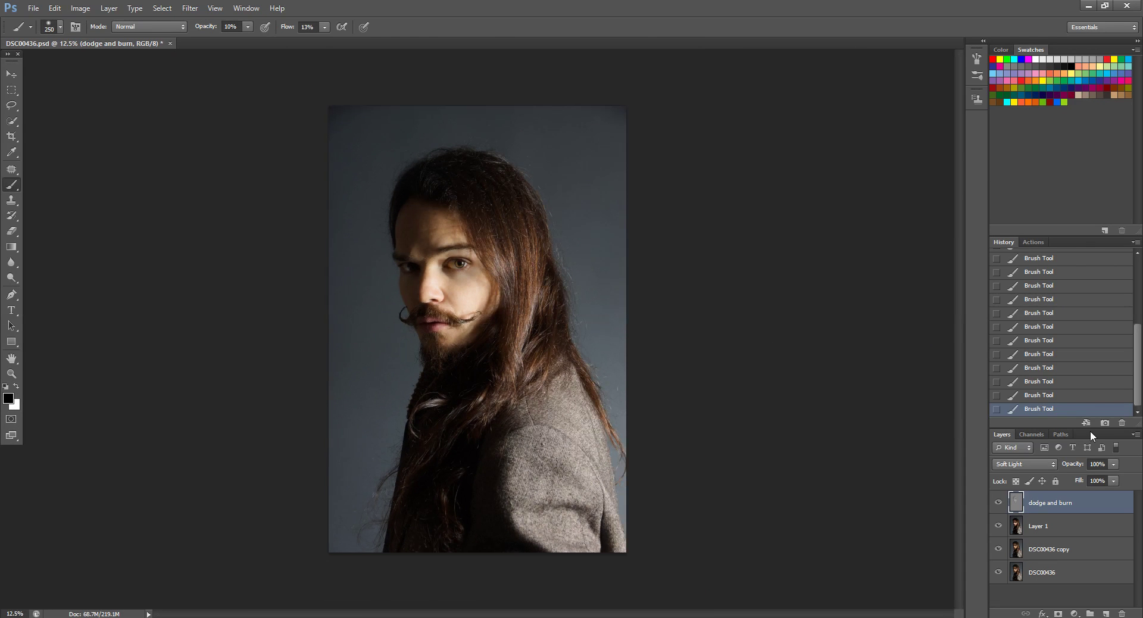
{"action": "left_click", "coordinate": [998, 503]}
{"action": "left_click", "coordinate": [999, 503]}
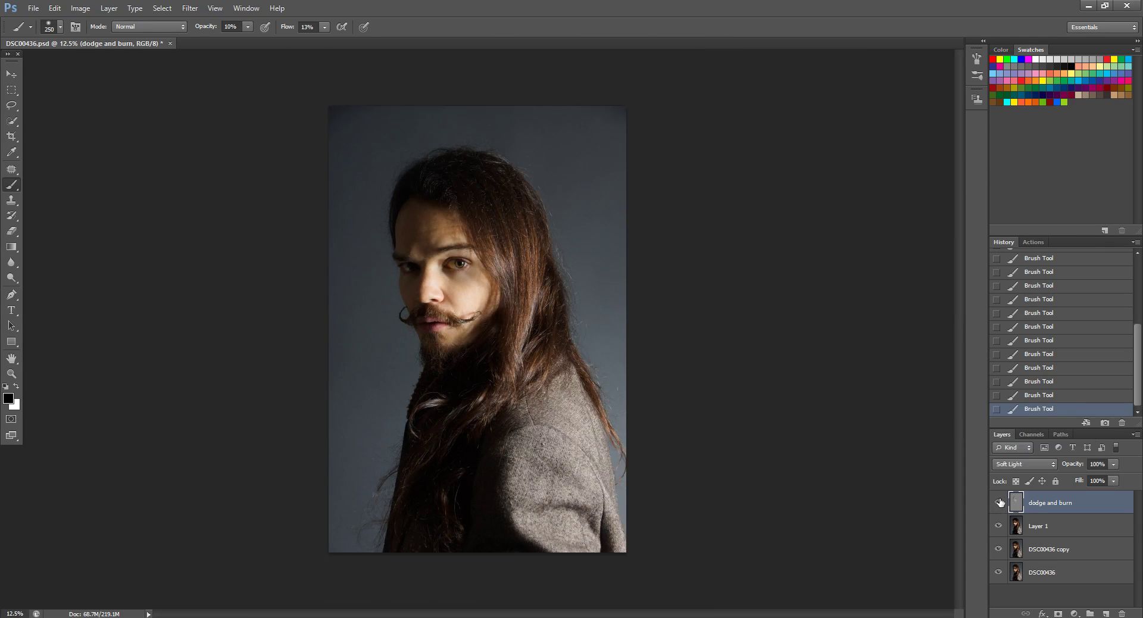
- Add a Color Lookup adjustment layer above the dodge and burn layer, using the Smokey device link profile
{"action": "left_click", "coordinate": [109, 8]}
{"action": "mouse_move", "coordinate": [197, 112]}
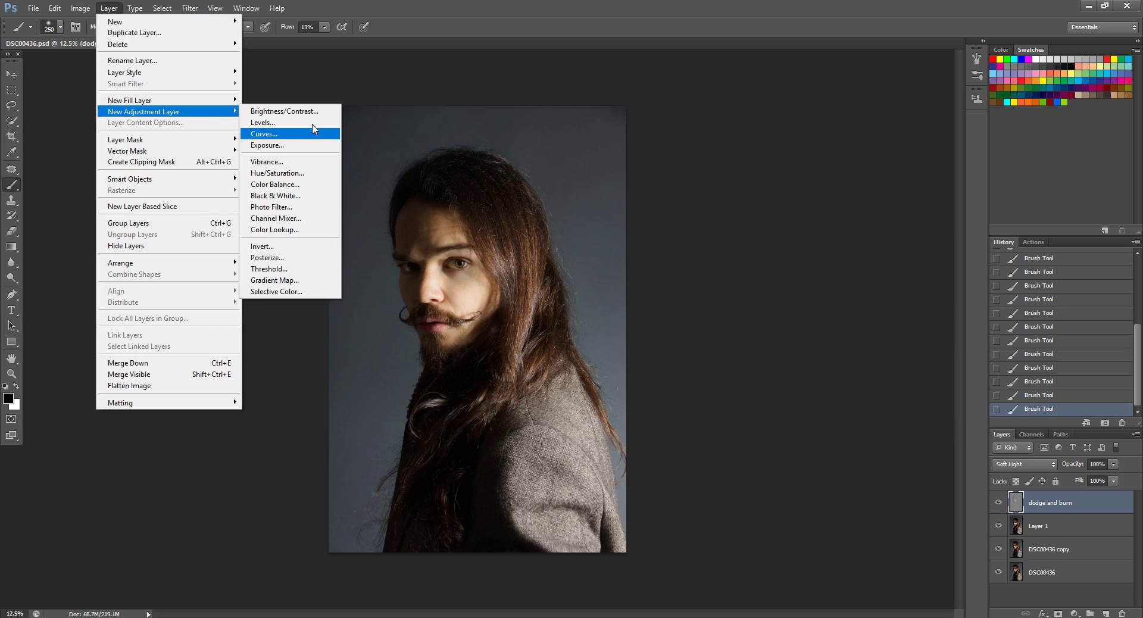
{"action": "left_click", "coordinate": [301, 231]}
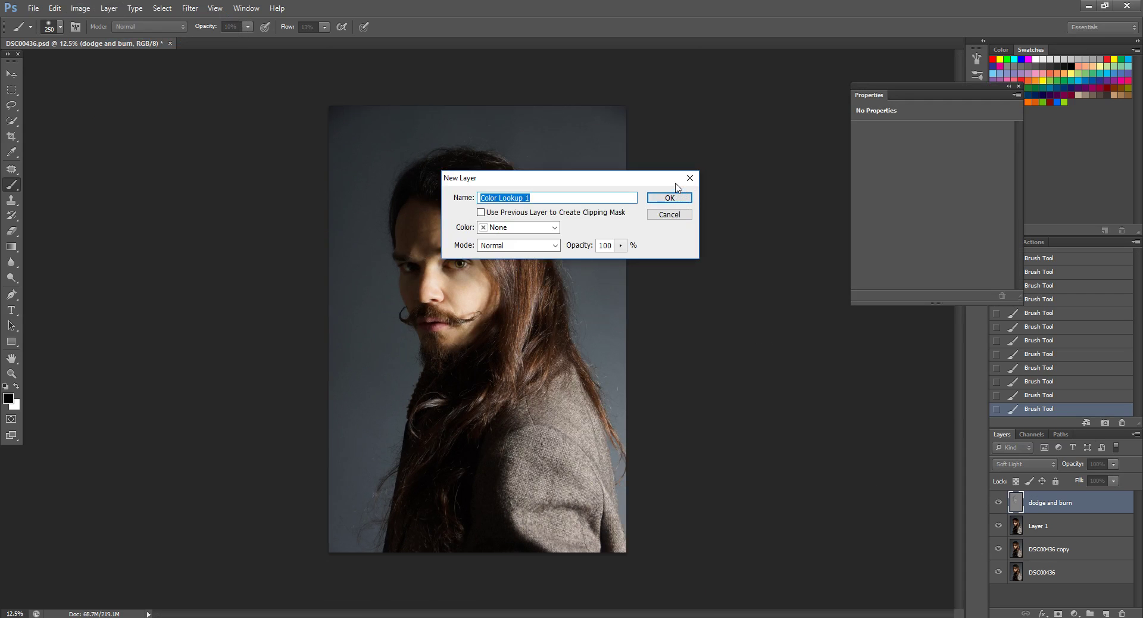
{"action": "left_click", "coordinate": [676, 198]}
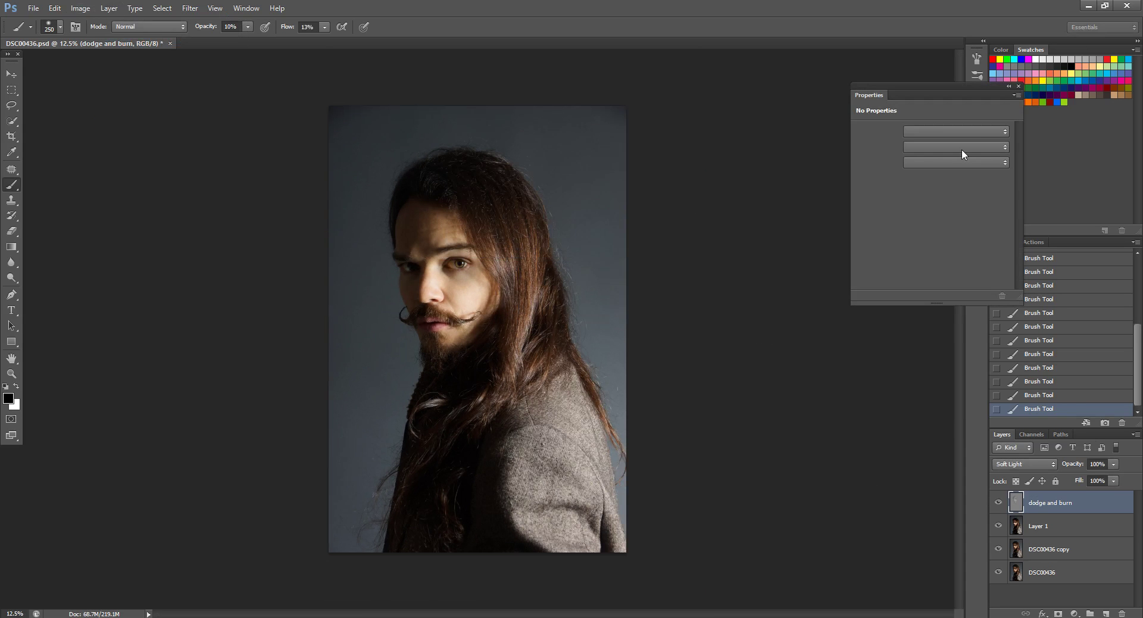
{"action": "left_click", "coordinate": [1002, 162]}
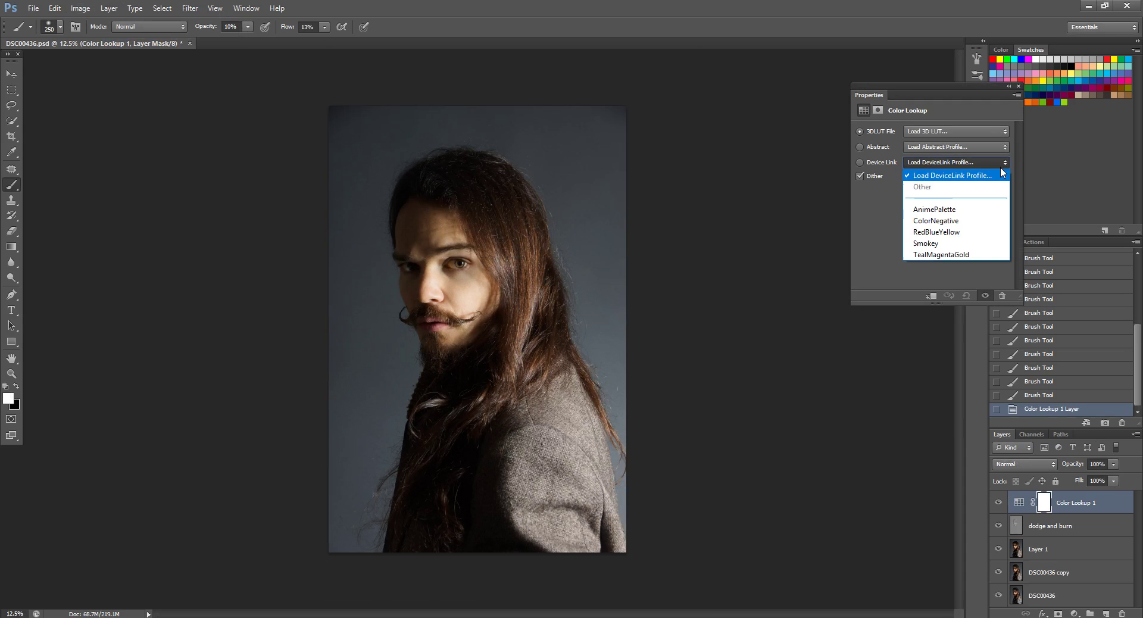
{"action": "left_click", "coordinate": [949, 246]}
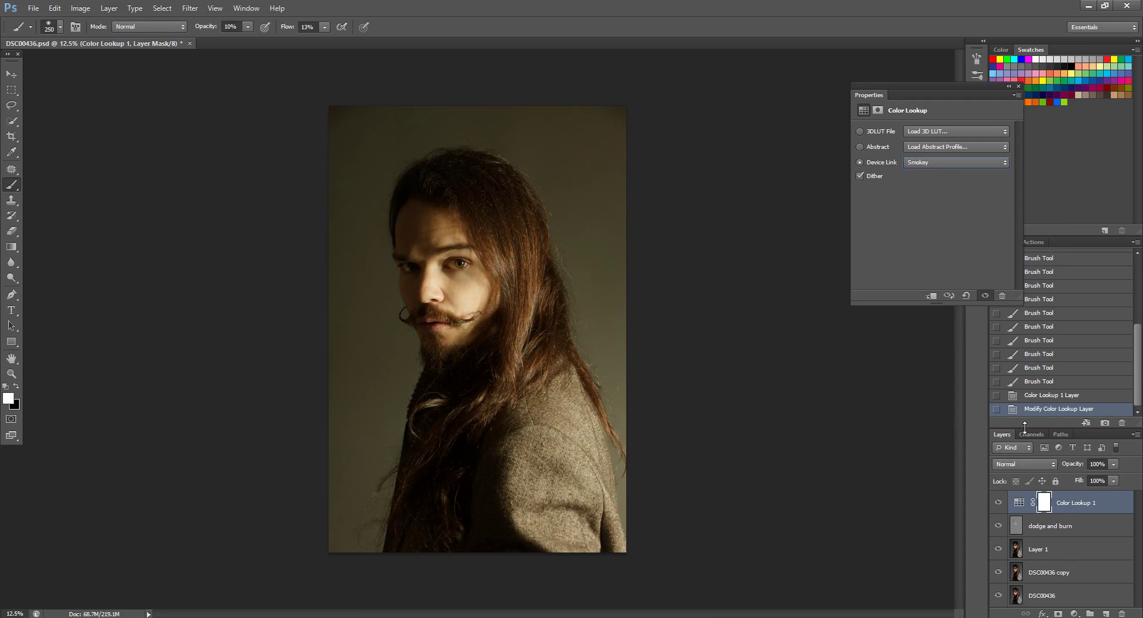
- Set the Smokey Color Lookup layer's blending mode to Darken and keep its fill at 100%
{"action": "left_click", "coordinate": [1044, 463]}
{"action": "left_click", "coordinate": [1008, 185]}
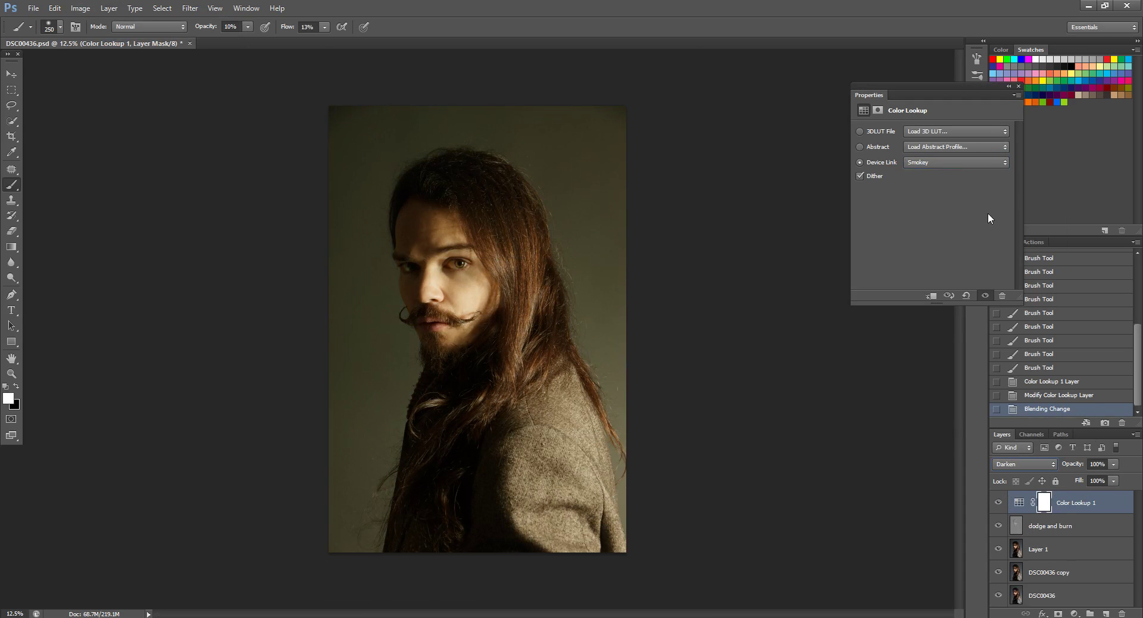
{"action": "left_click", "coordinate": [1113, 481]}
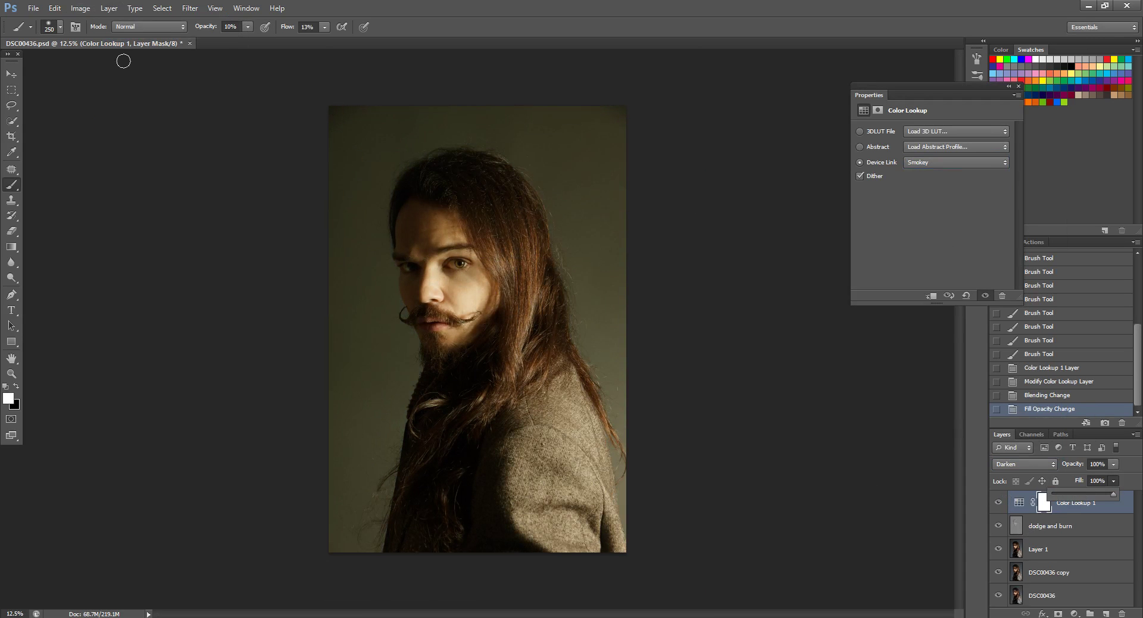
- Add a second Color Lookup adjustment layer using the FoggyNight.3DL 3D LUT
{"action": "left_click", "coordinate": [109, 8]}
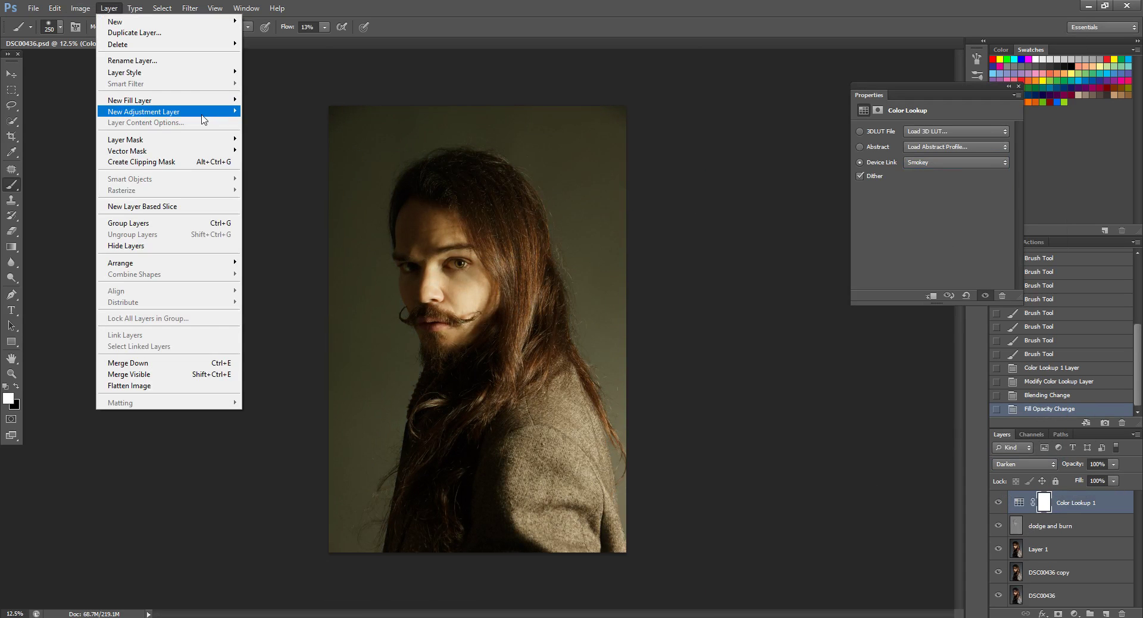
{"action": "mouse_move", "coordinate": [204, 114]}
{"action": "left_click", "coordinate": [295, 229]}
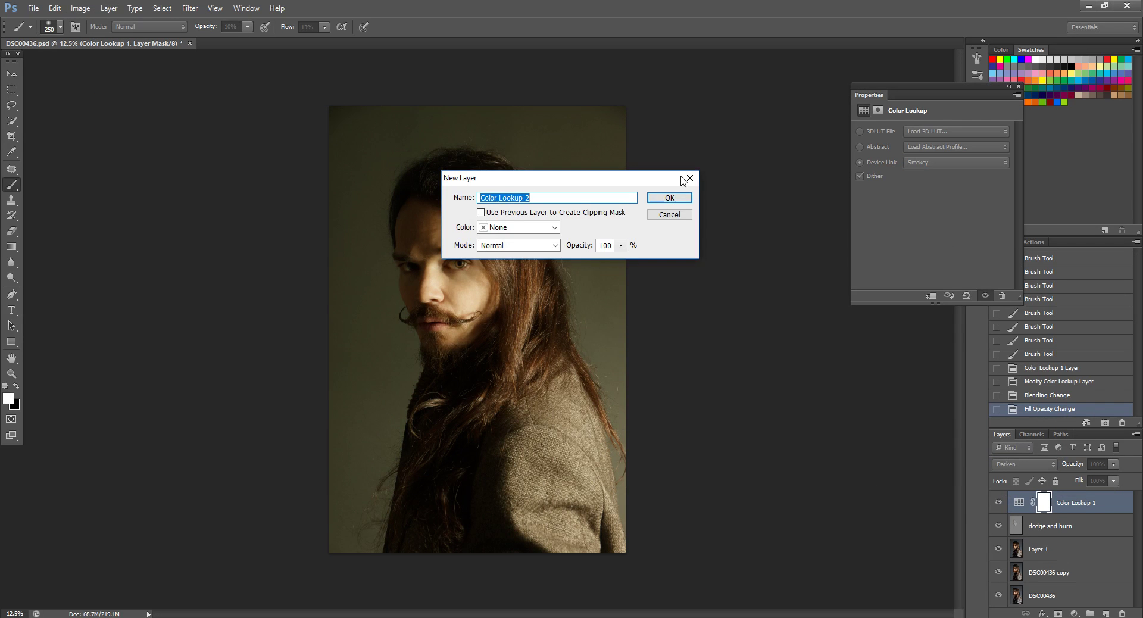
{"action": "left_click", "coordinate": [670, 199]}
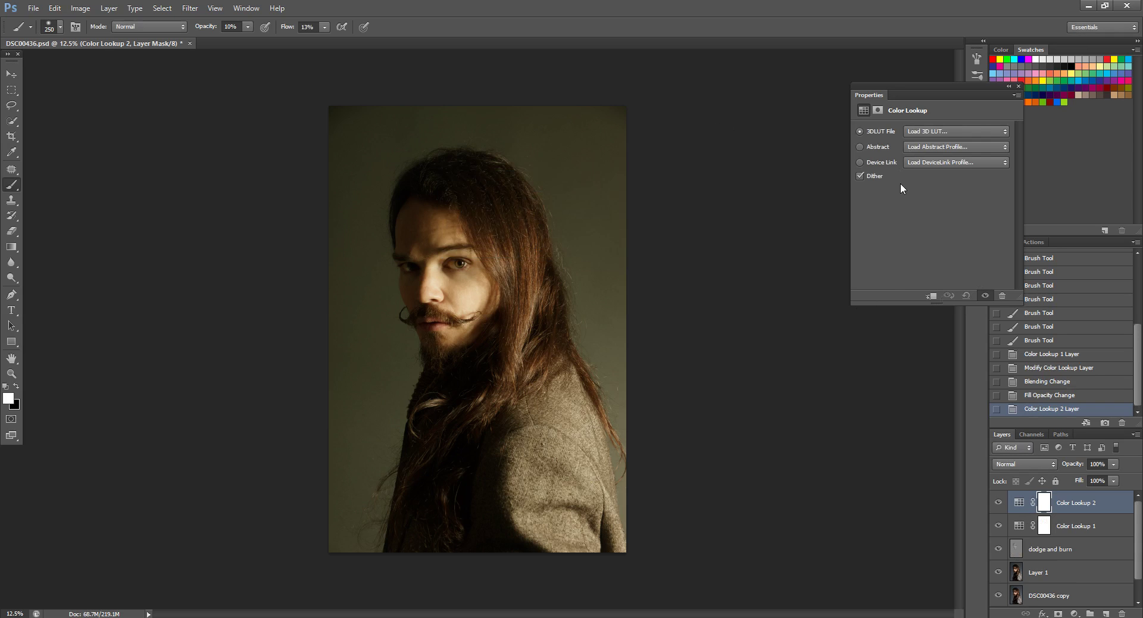
{"action": "left_click", "coordinate": [997, 132]}
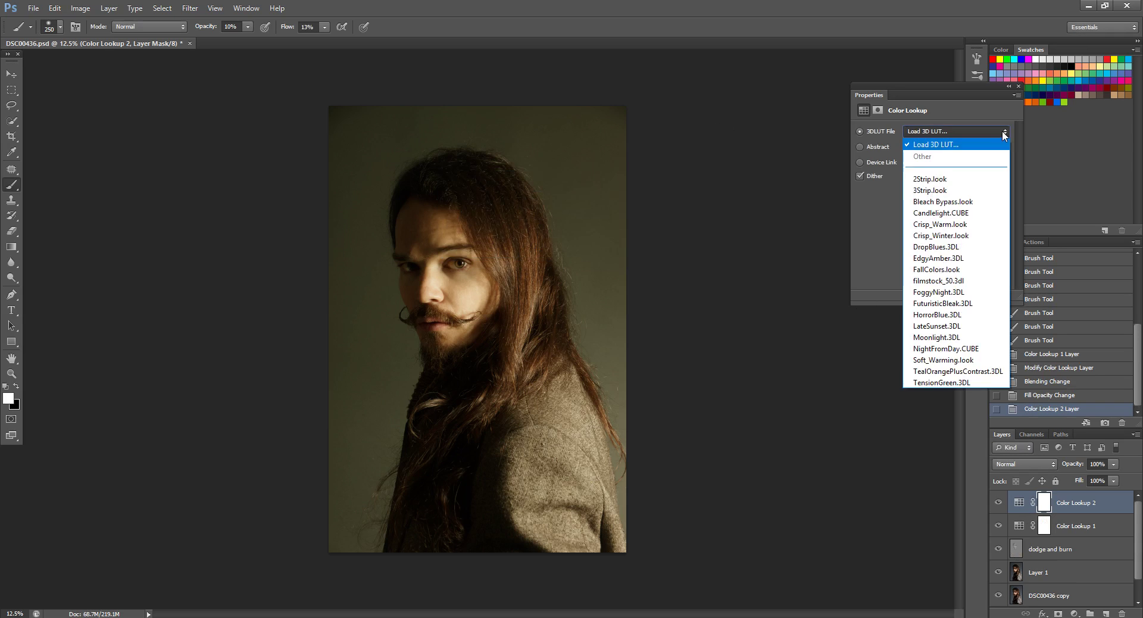
{"action": "left_click", "coordinate": [950, 292]}
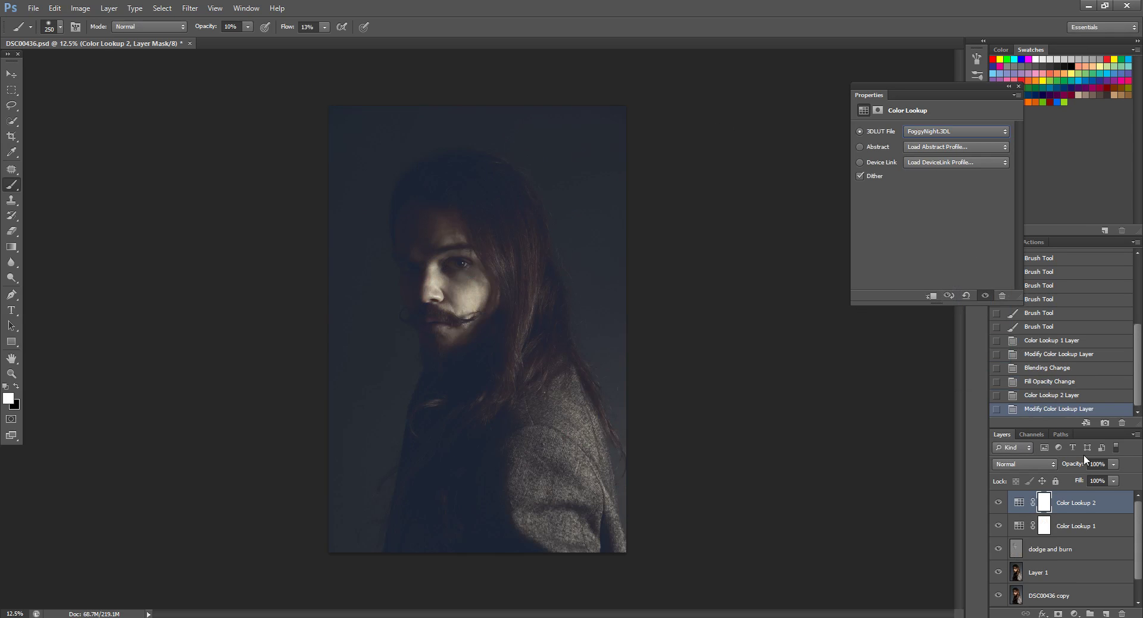
- Blend the FoggyNight Color Lookup layer in Overlay mode and reduce its fill to 20%
{"action": "left_click", "coordinate": [1051, 464]}
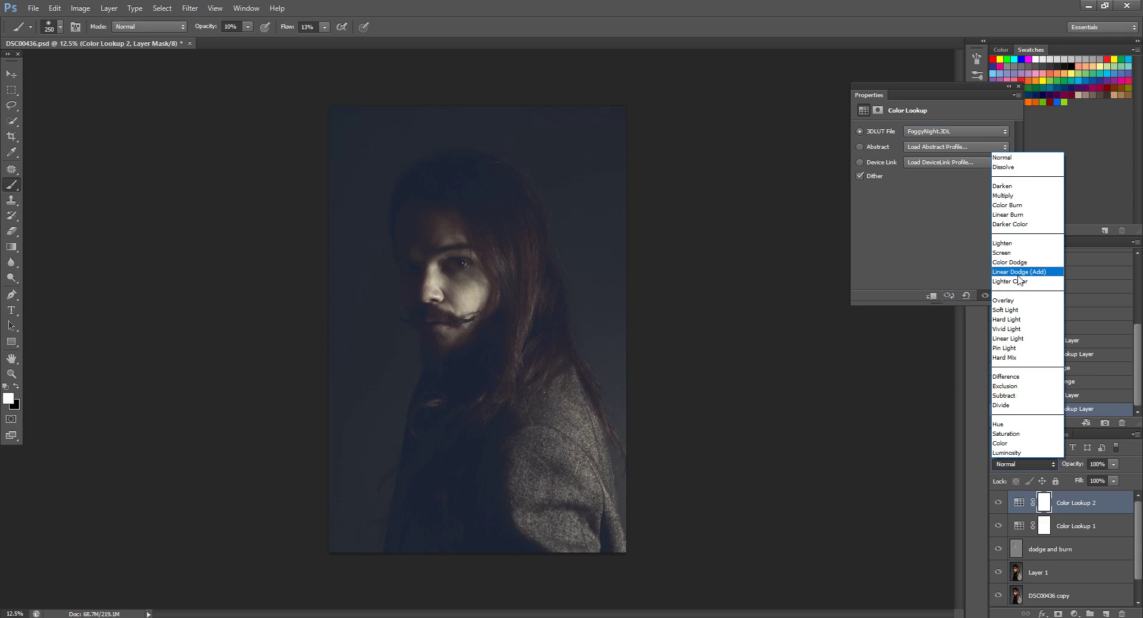
{"action": "left_click", "coordinate": [1011, 300]}
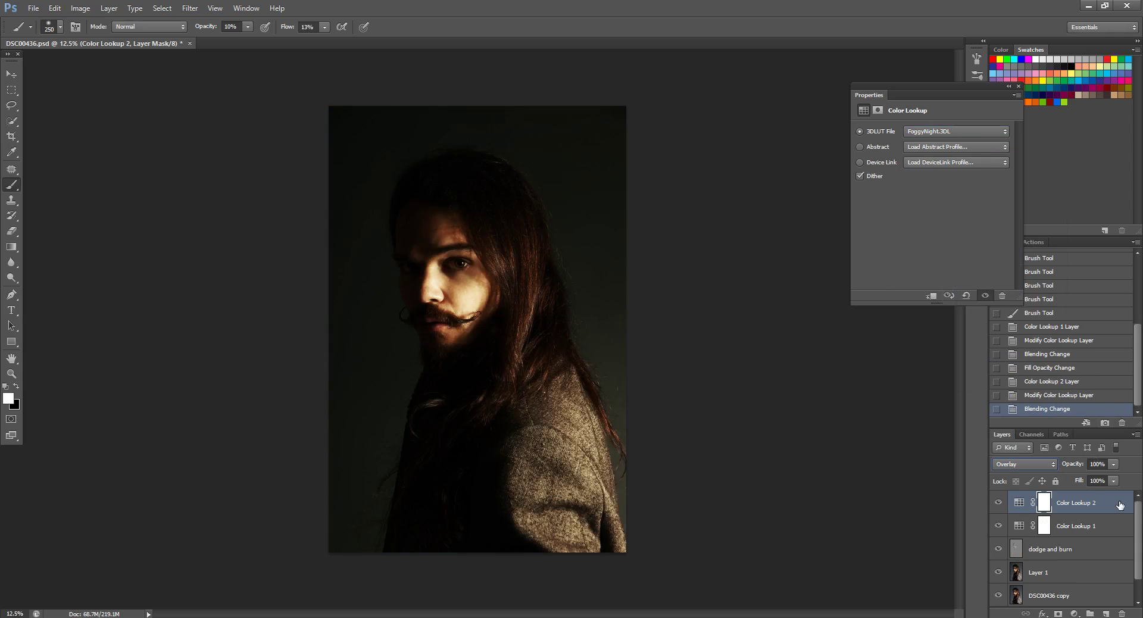
{"action": "left_click", "coordinate": [1112, 482]}
{"action": "left_click_drag", "start_coordinate": [1113, 494], "coordinate": [1066, 498]}
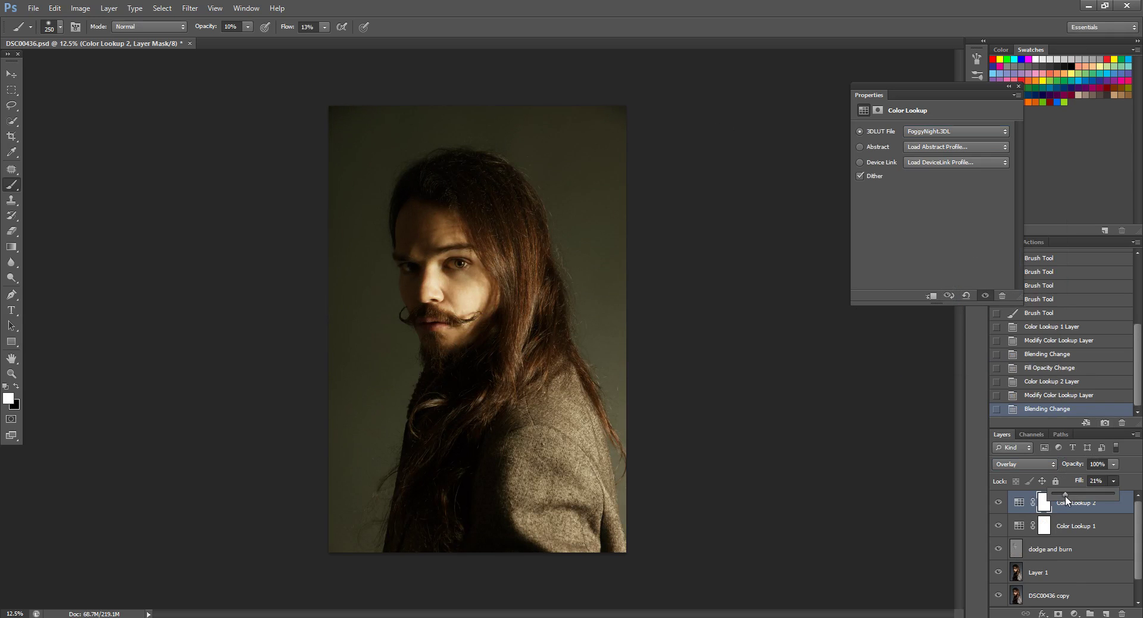
{"action": "left_click_drag", "start_coordinate": [1064, 495], "coordinate": [1069, 498]}
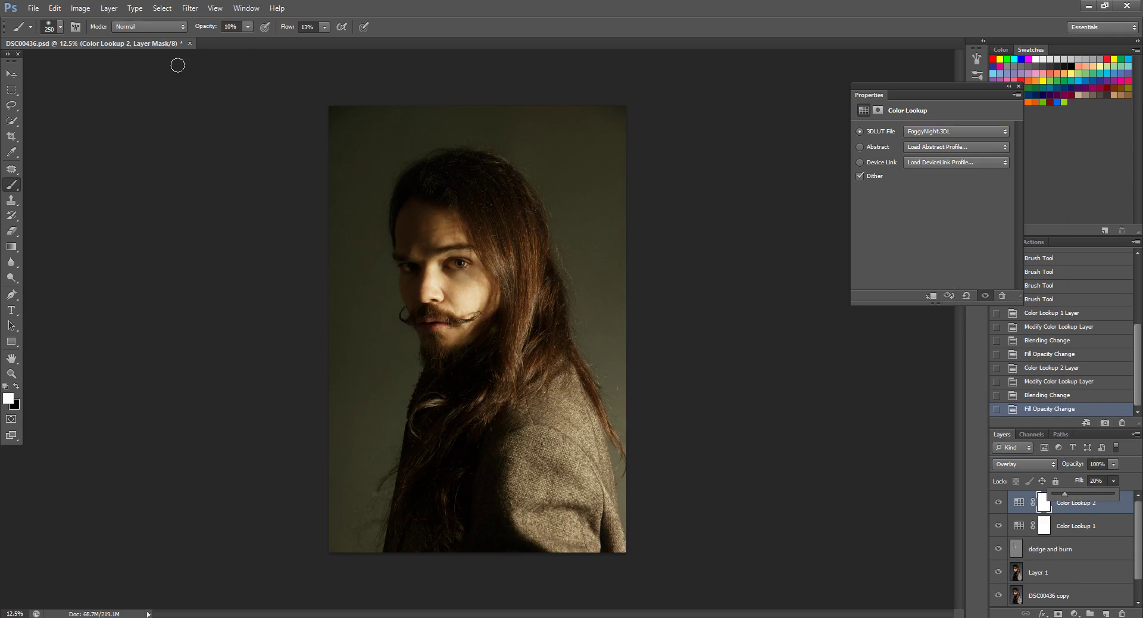
- Try a third Color Lookup adjustment layer with FuturisticBleak.3DL at 25% fill, and delete that layer
{"action": "left_click", "coordinate": [108, 9]}
{"action": "mouse_move", "coordinate": [179, 112]}
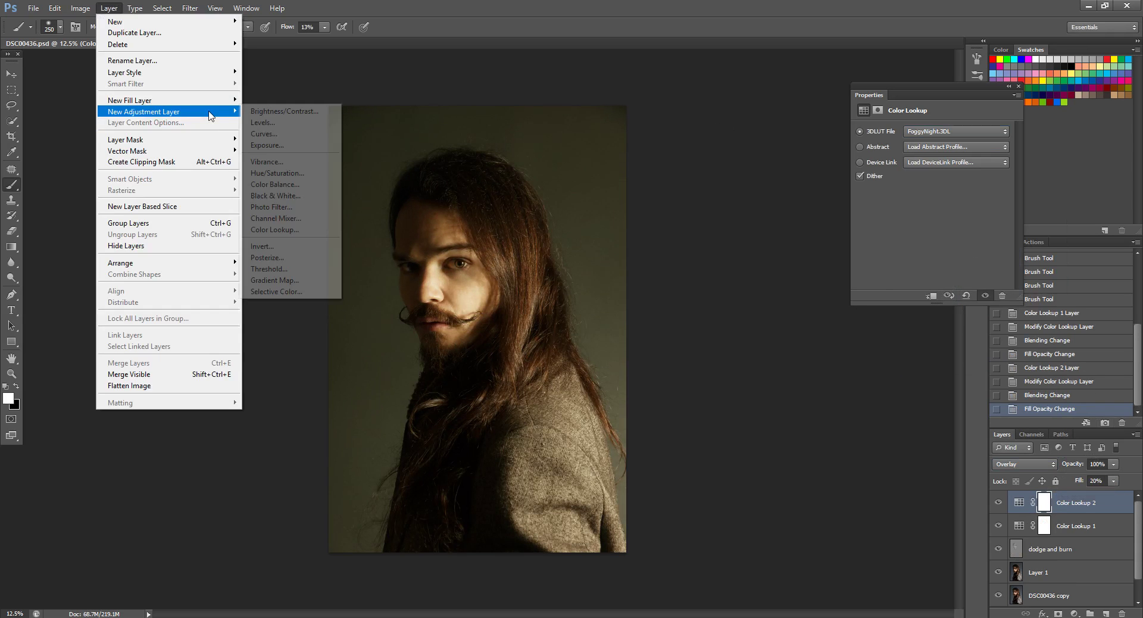
{"action": "left_click", "coordinate": [274, 229]}
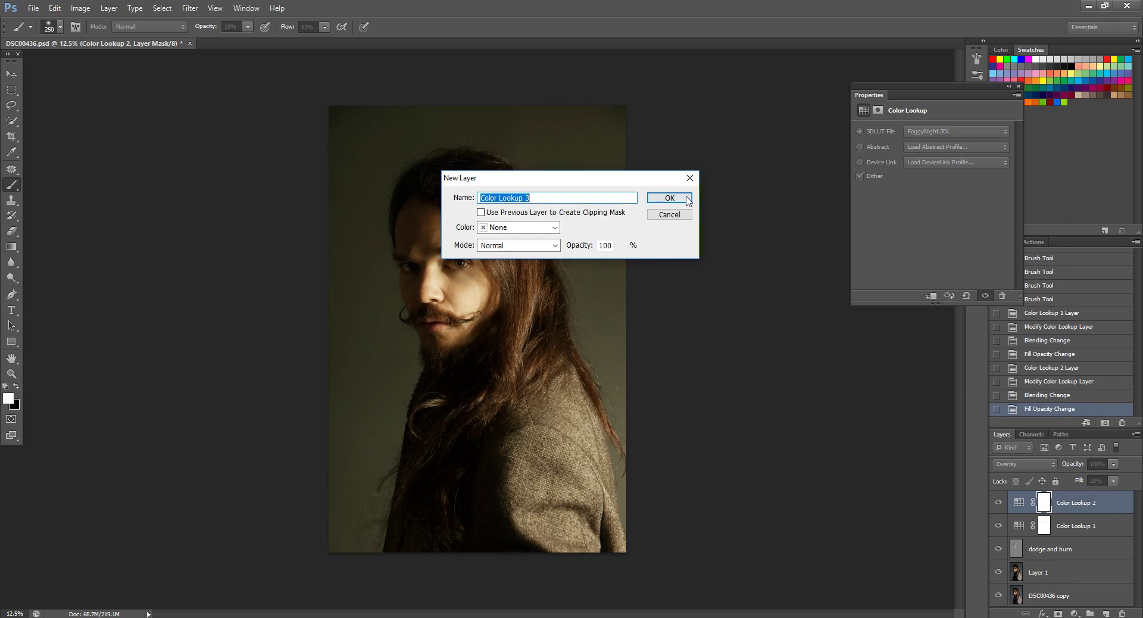
{"action": "key", "text": "Return"}
{"action": "left_click", "coordinate": [943, 130]}
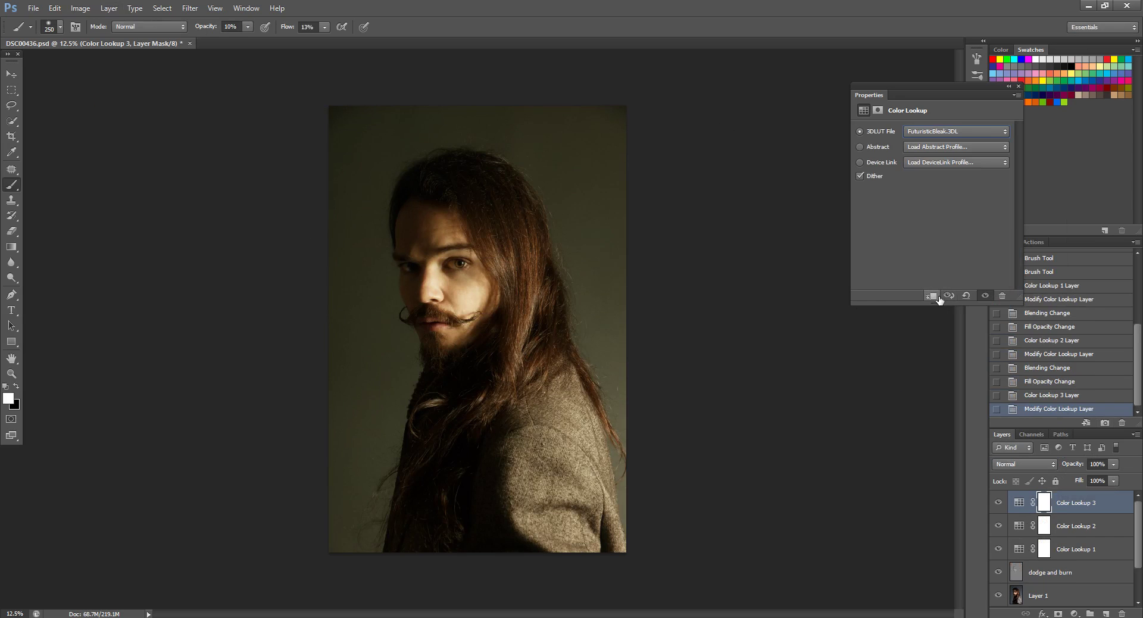
{"action": "left_click", "coordinate": [1018, 86]}
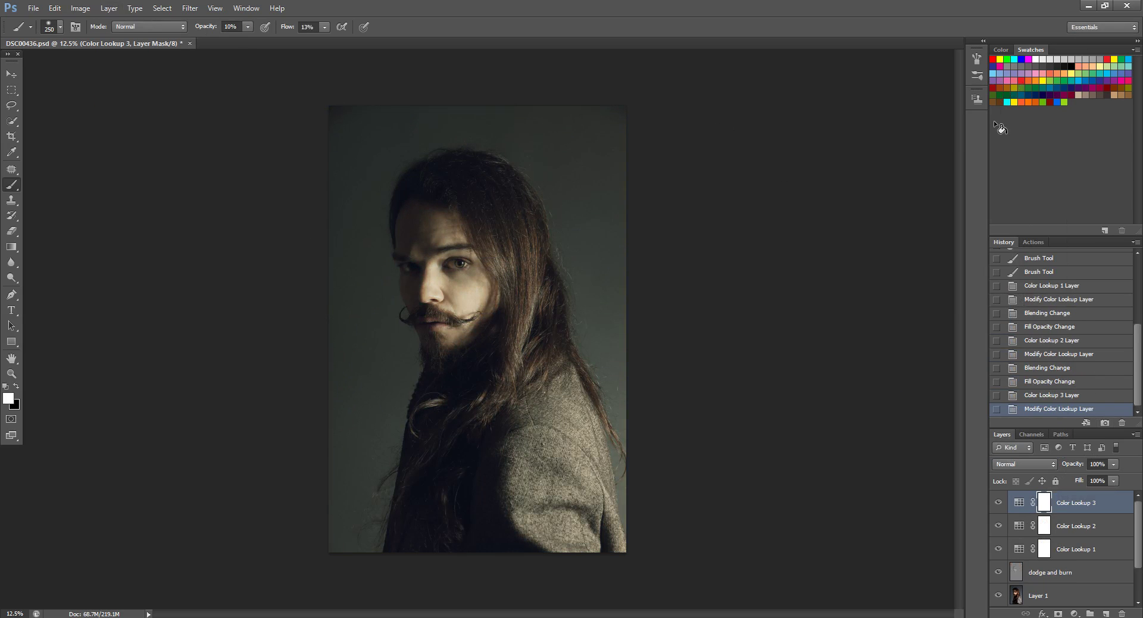
{"action": "left_click", "coordinate": [1113, 481]}
{"action": "left_click_drag", "start_coordinate": [1051, 491], "coordinate": [1070, 498]}
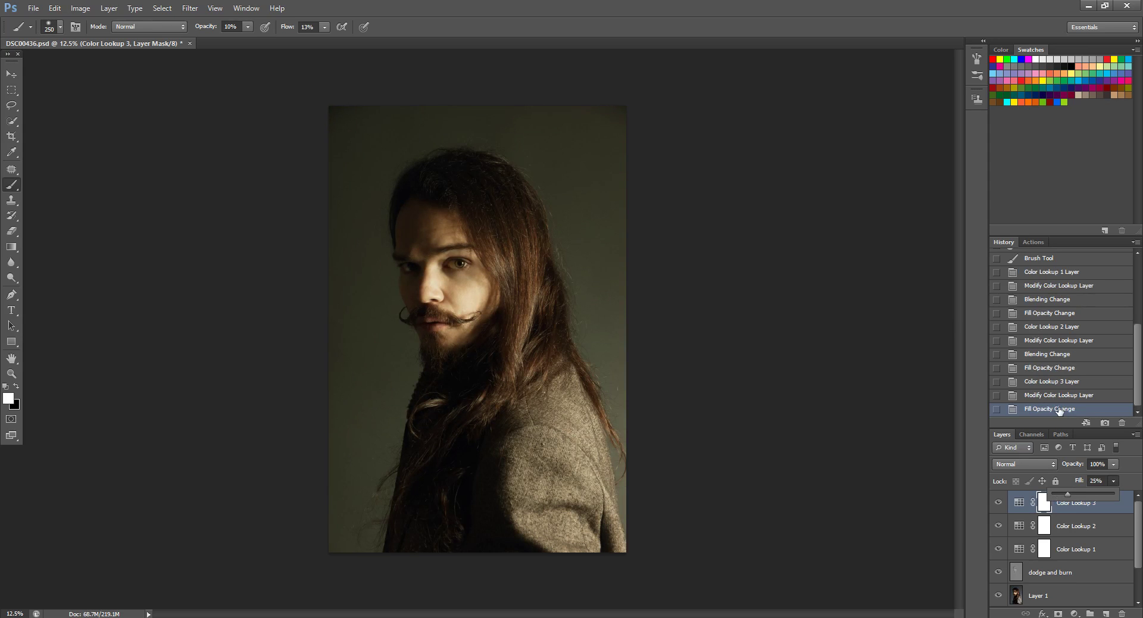
{"action": "left_click_drag", "start_coordinate": [1015, 499], "coordinate": [1122, 613]}
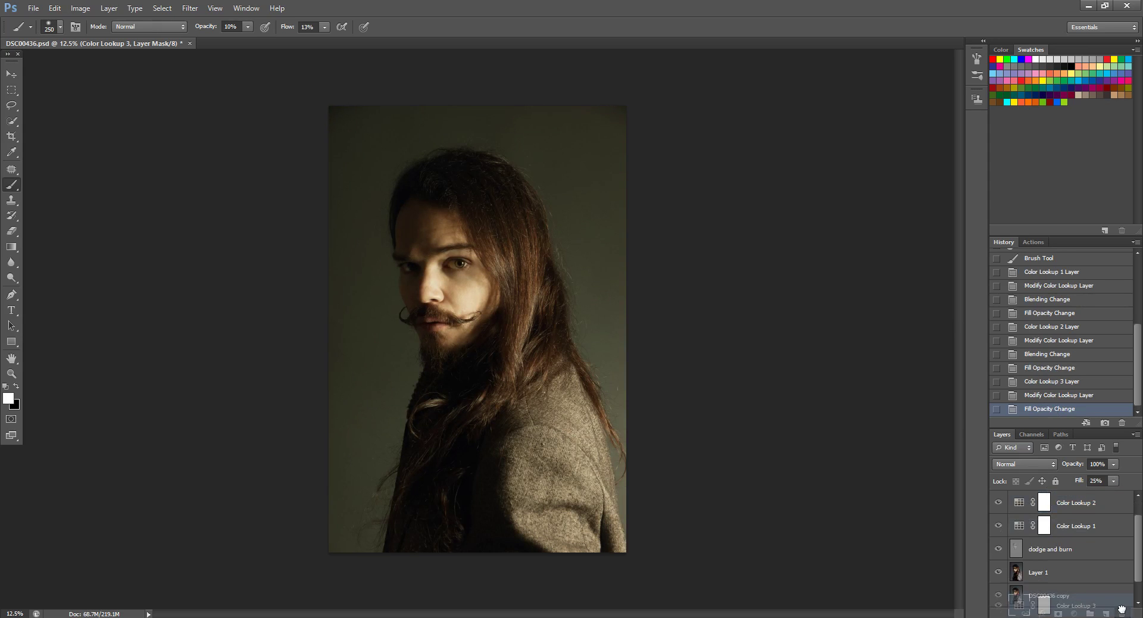
- Select Layer 1 and sample the lower lip's colour as the foreground colour with the Eyedropper tool
{"action": "left_click", "coordinate": [11, 374]}
{"action": "left_click_drag", "start_coordinate": [424, 316], "coordinate": [427, 338]}
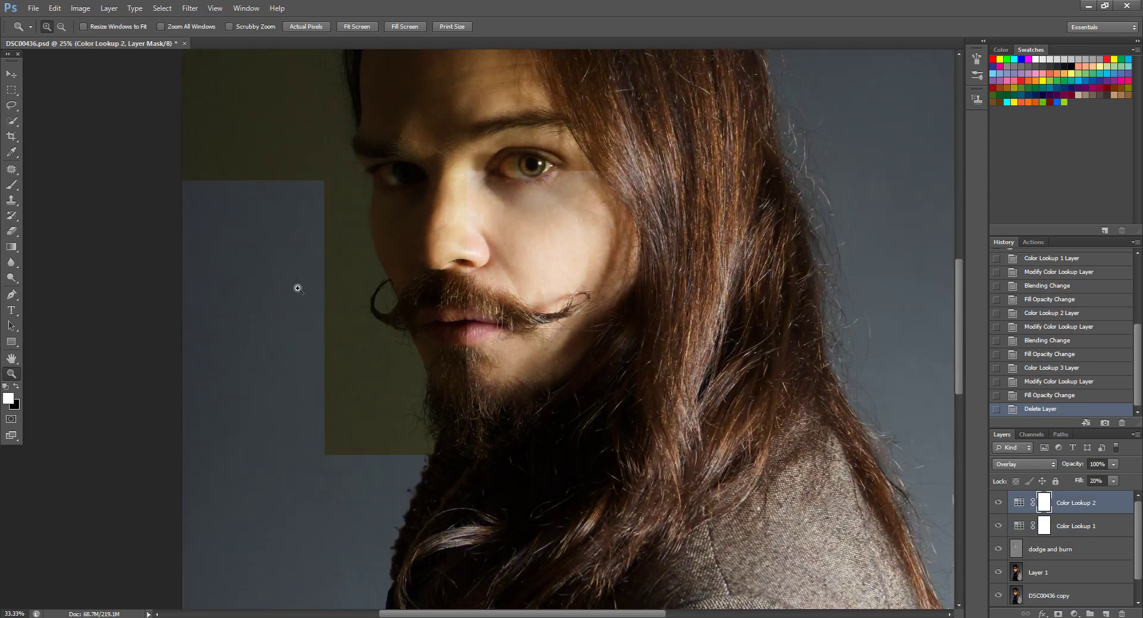
{"action": "left_click", "coordinate": [385, 324]}
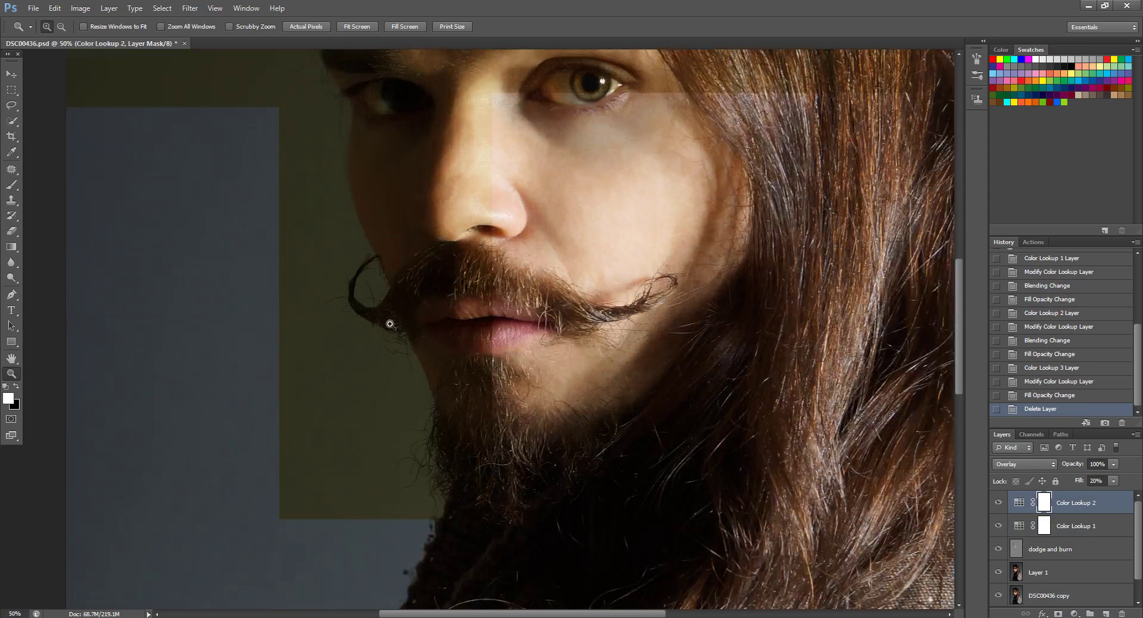
{"action": "left_click", "coordinate": [11, 152]}
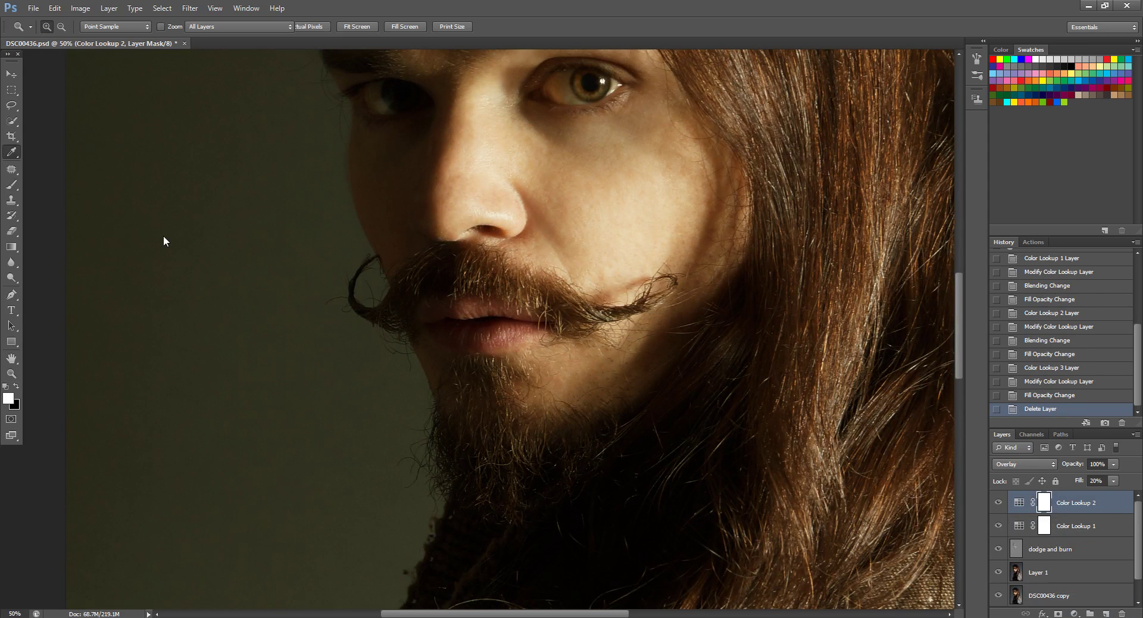
{"action": "left_click", "coordinate": [1052, 572]}
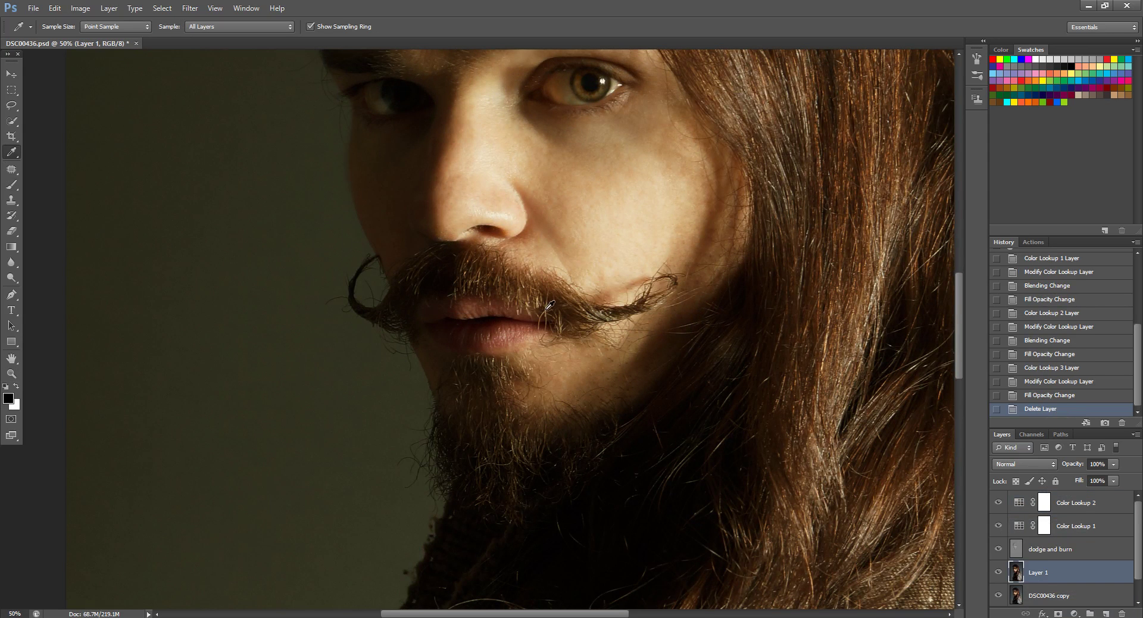
{"action": "left_click", "coordinate": [511, 327]}
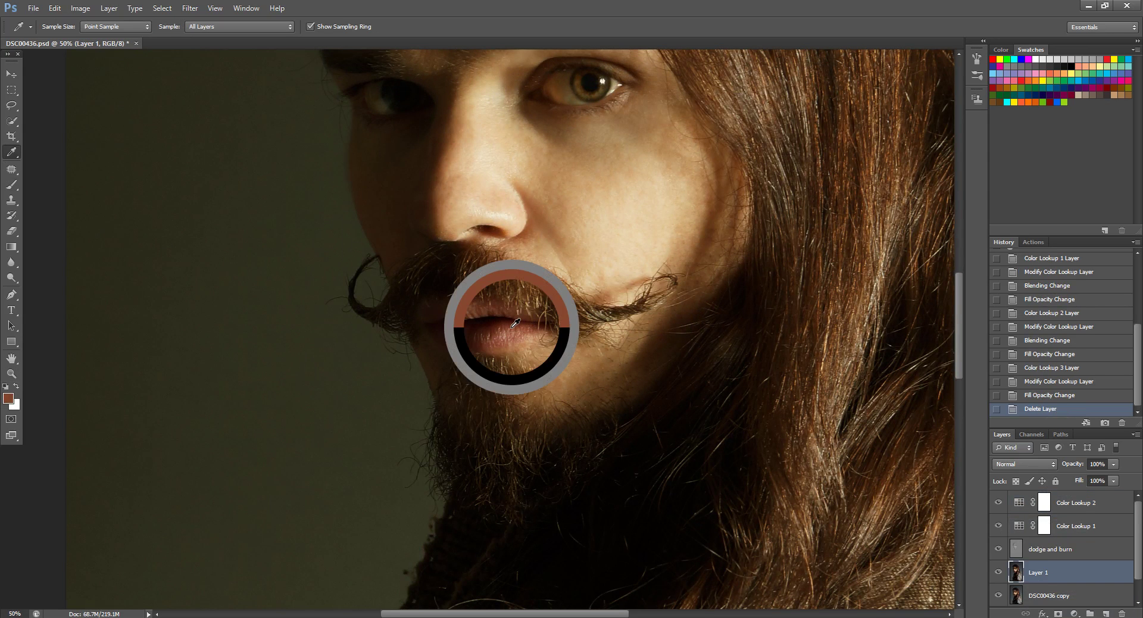
- Change the foreground colour to a muted red, hex ae4242, for tinting the lips
{"action": "left_click", "coordinate": [8, 397]}
{"action": "left_click_drag", "start_coordinate": [512, 248], "coordinate": [527, 223]}
{"action": "left_click_drag", "start_coordinate": [588, 317], "coordinate": [588, 321]}
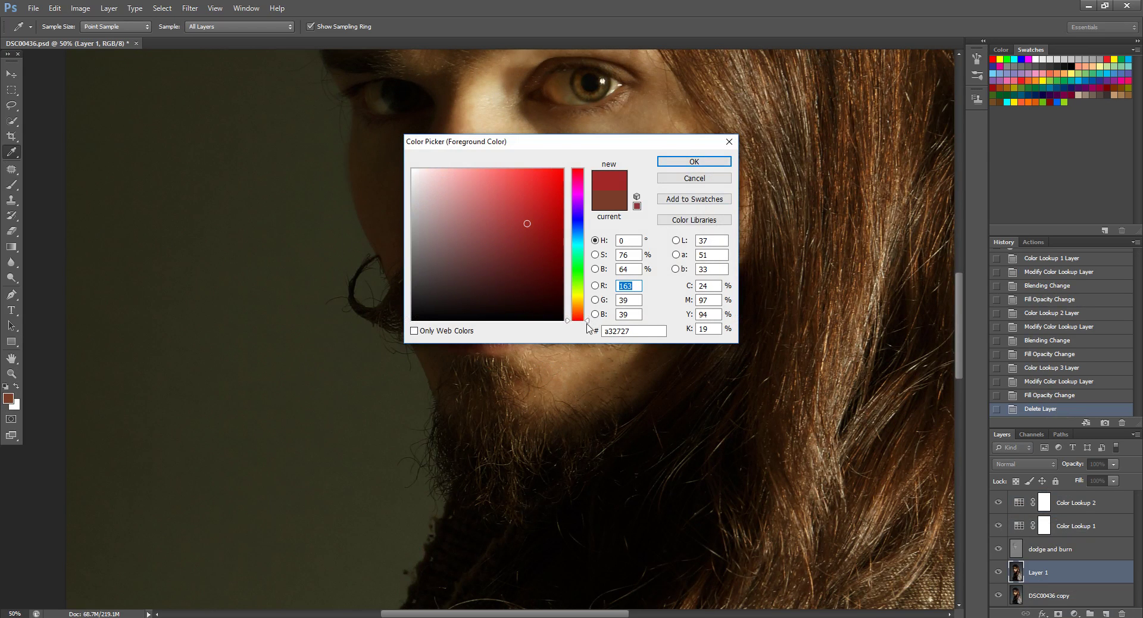
{"action": "left_click", "coordinate": [513, 224]}
{"action": "left_click_drag", "start_coordinate": [512, 225], "coordinate": [509, 219]}
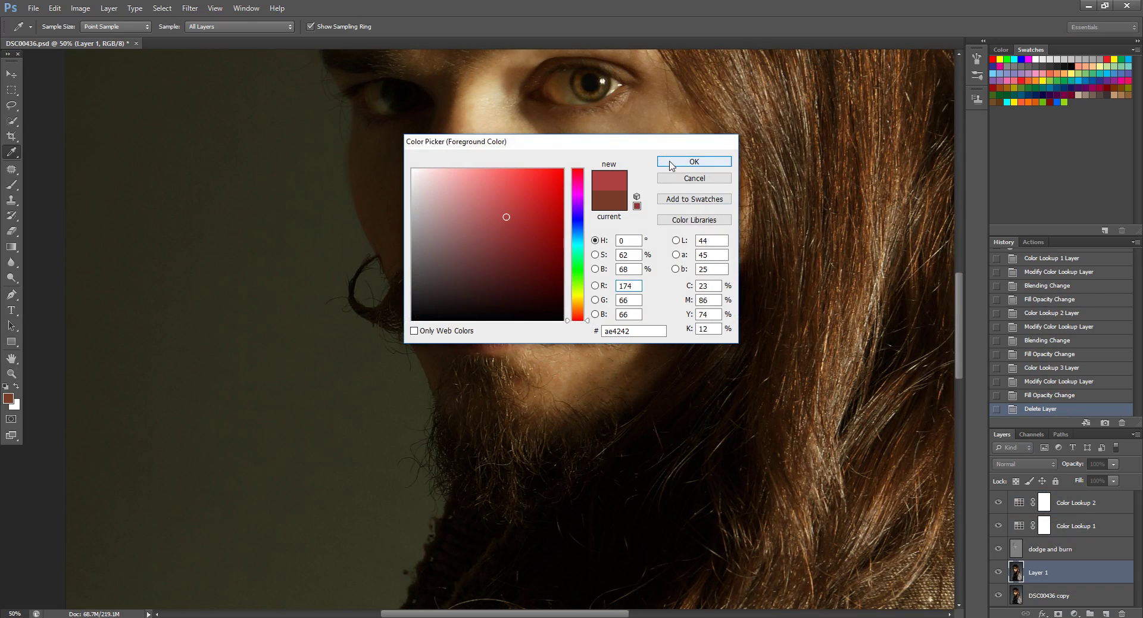
{"action": "left_click", "coordinate": [667, 158]}
- Create a new empty layer in Soft Light mode directly above Layer 1
{"action": "left_click", "coordinate": [108, 9]}
{"action": "mouse_move", "coordinate": [122, 22]}
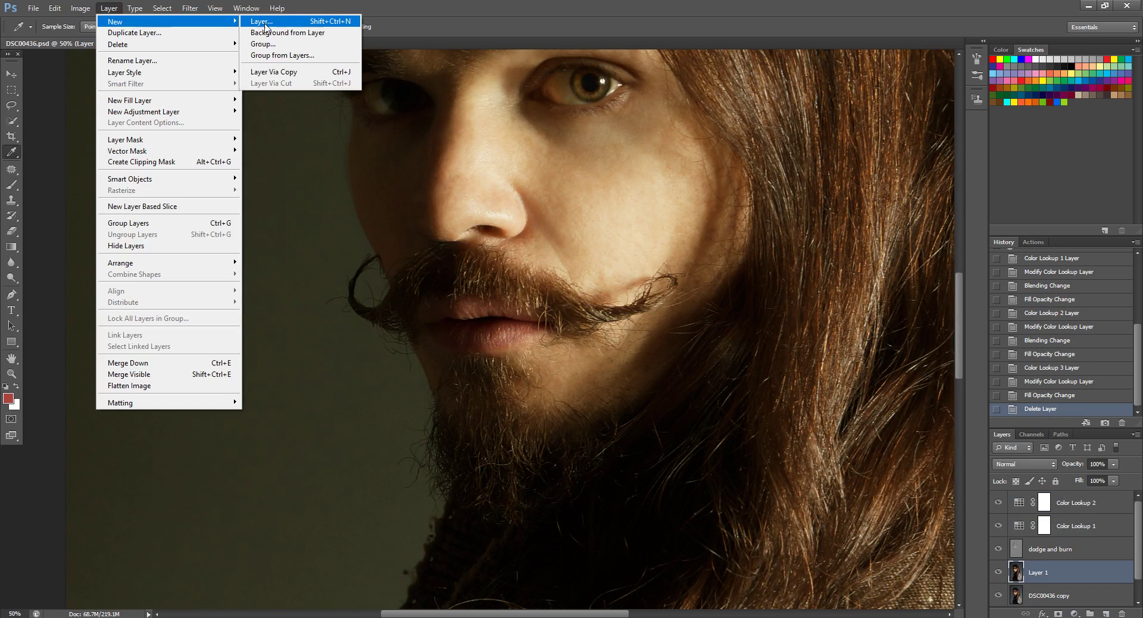
{"action": "left_click", "coordinate": [268, 22]}
{"action": "left_click", "coordinate": [554, 245]}
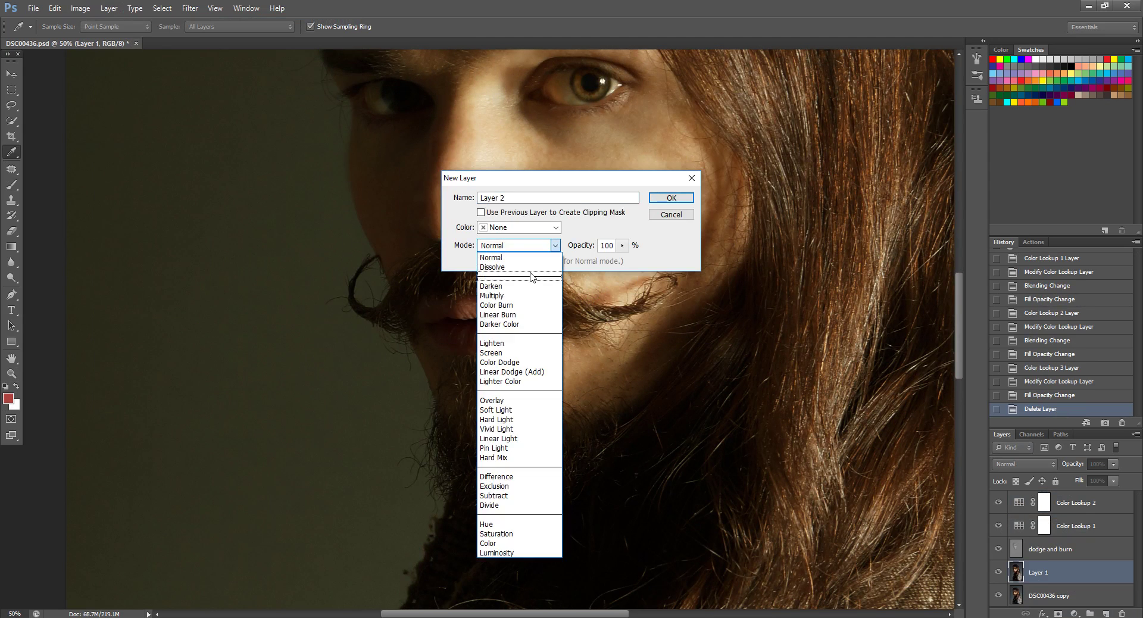
{"action": "left_click", "coordinate": [496, 410]}
{"action": "left_click", "coordinate": [670, 198]}
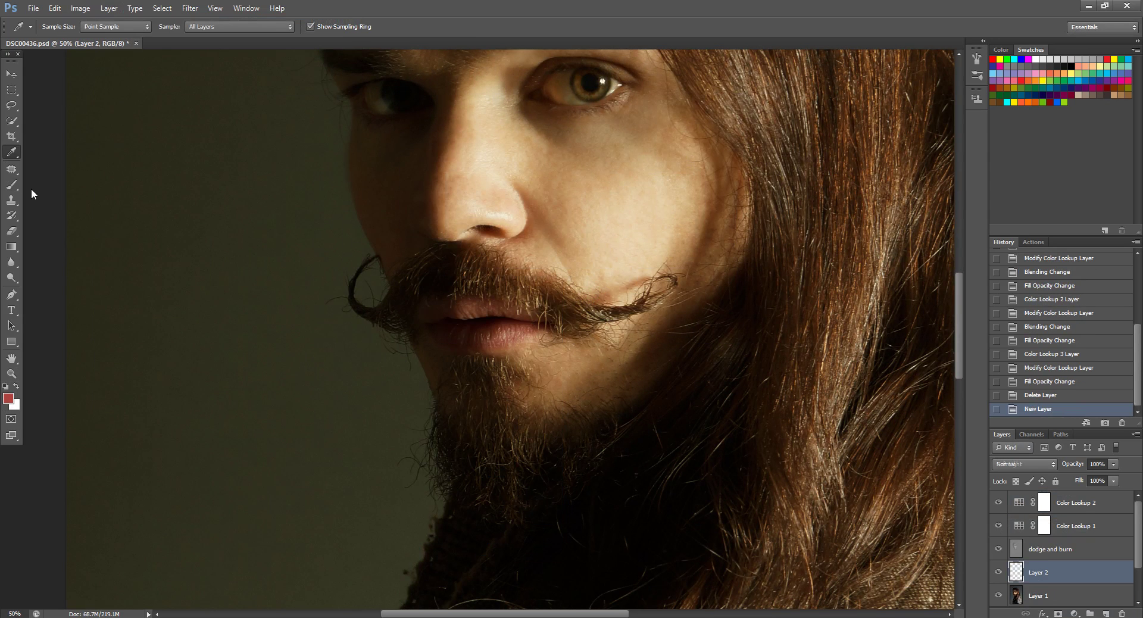
- Paint the lips red on the new Soft Light layer with a 100 px brush, and compare with the layer hidden
{"action": "key", "text": "b"}
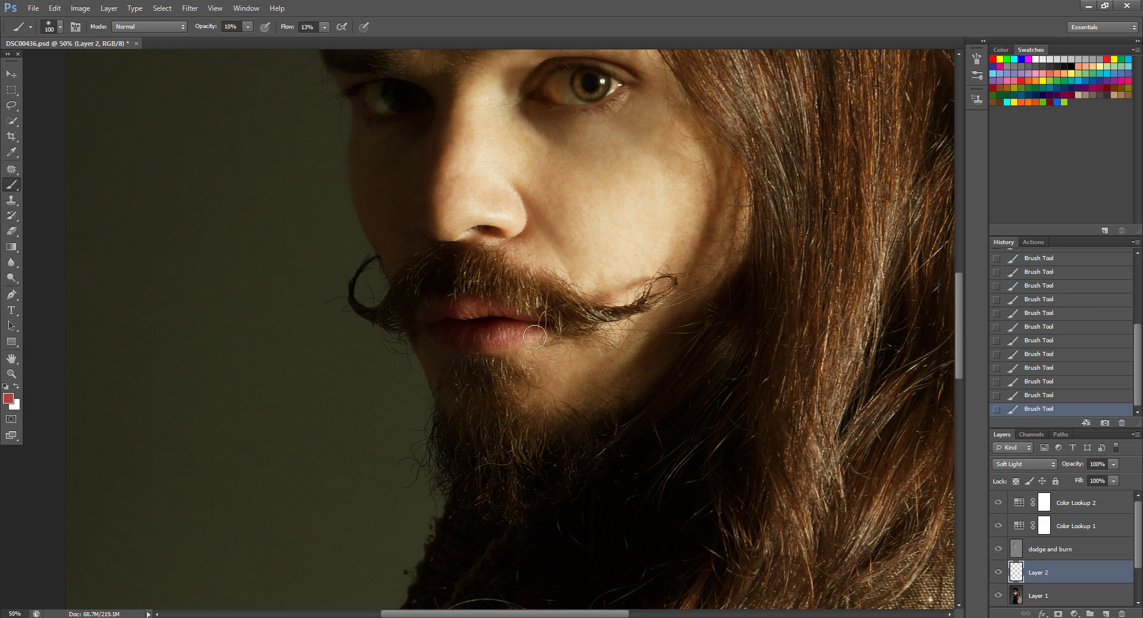
{"action": "key", "text": "ctrl+minus"}
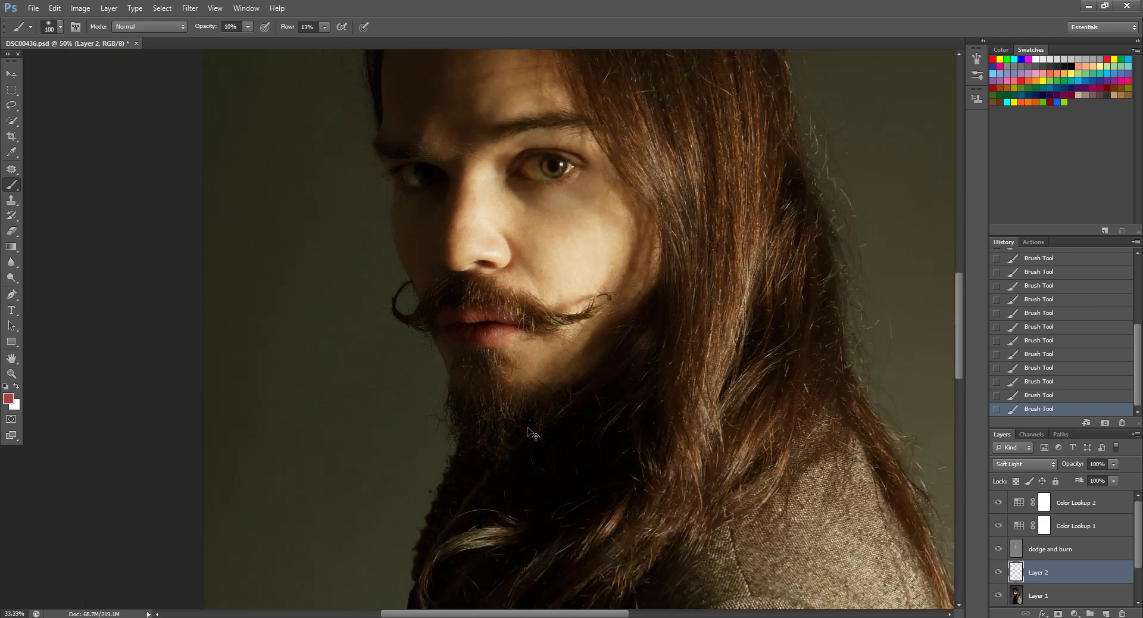
{"action": "key", "text": "ctrl+minus"}
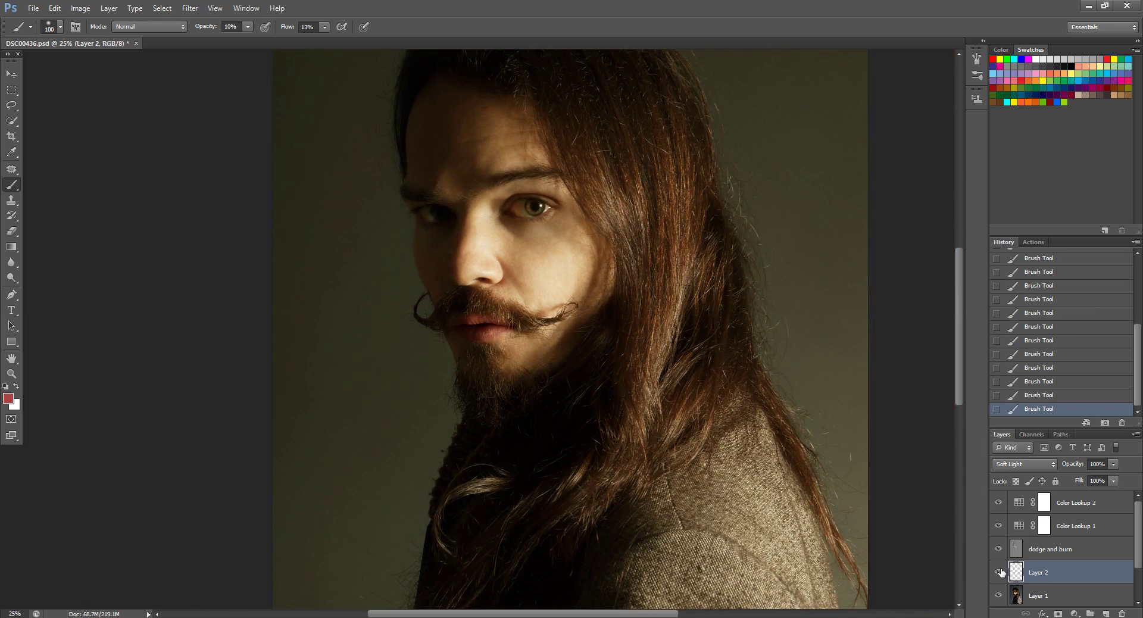
{"action": "left_click", "coordinate": [998, 573]}
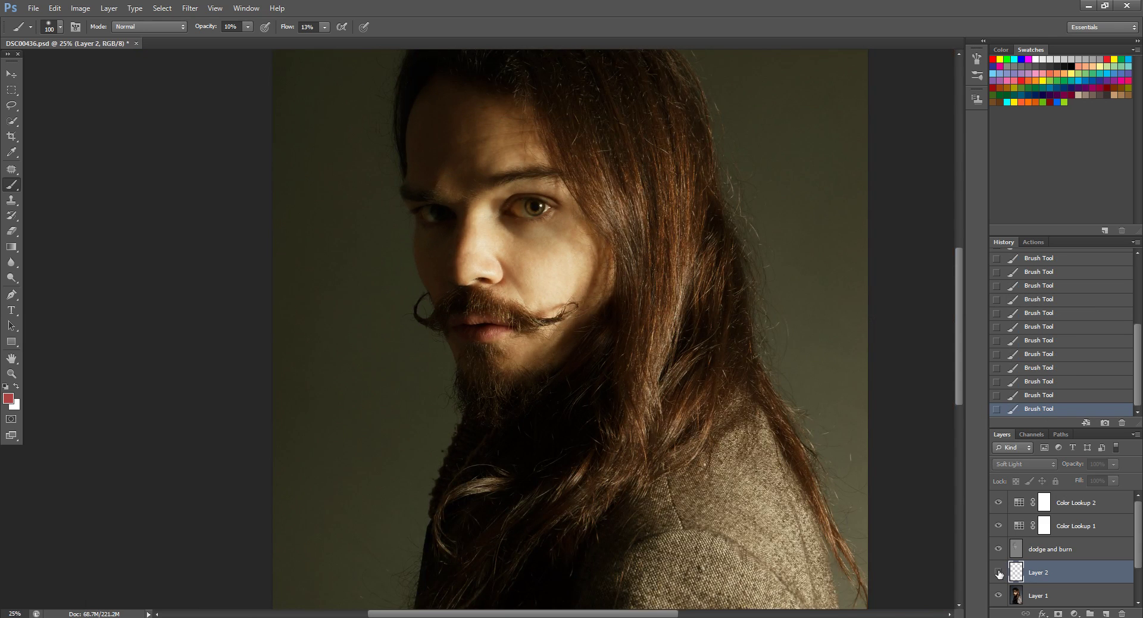
{"action": "left_click", "coordinate": [998, 573]}
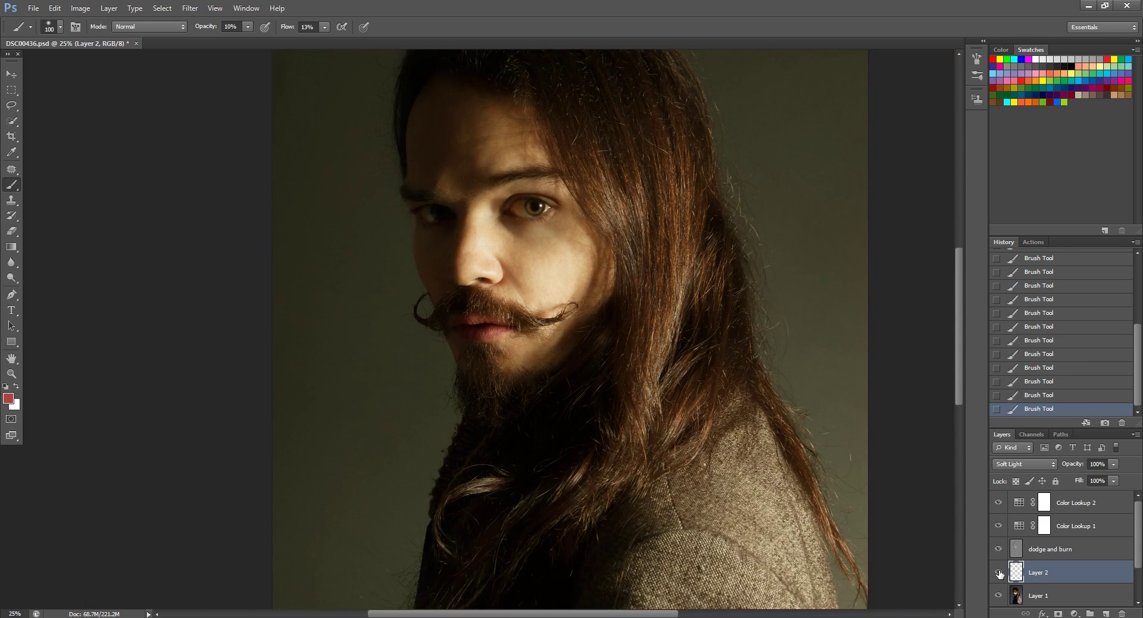
- Reduce the fill of the red lip-tint layer, Layer 2, to 57%
{"action": "key", "text": "ctrl+minus"}
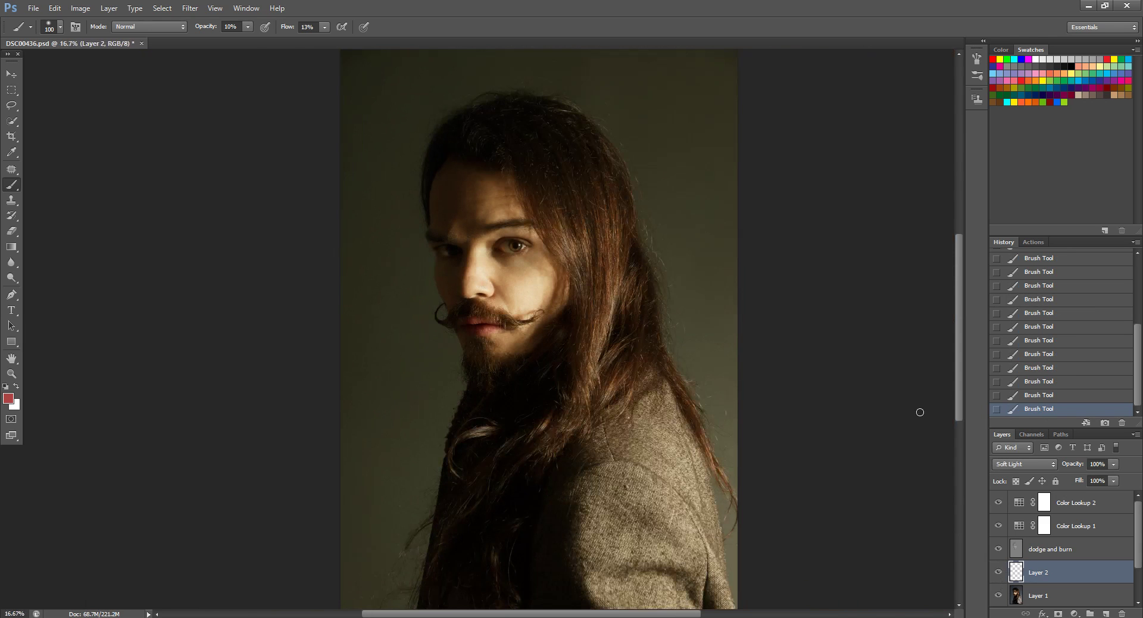
{"action": "left_click_drag", "start_coordinate": [1113, 481], "coordinate": [1084, 500]}
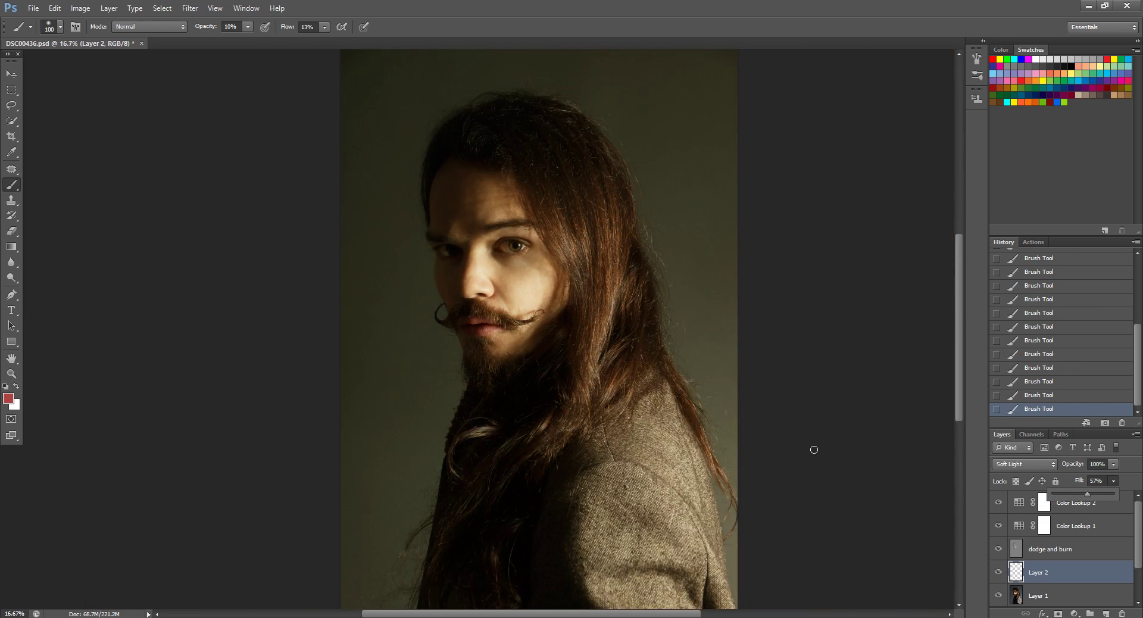
{"action": "left_click", "coordinate": [11, 373]}
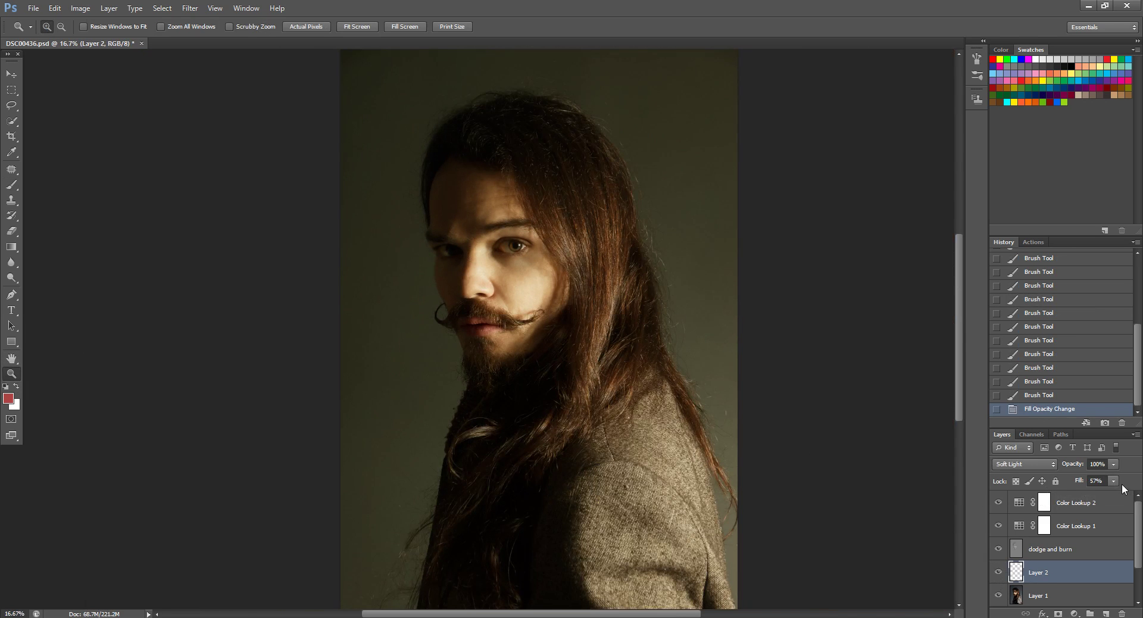
{"action": "left_click", "coordinate": [598, 402], "text": "alt"}
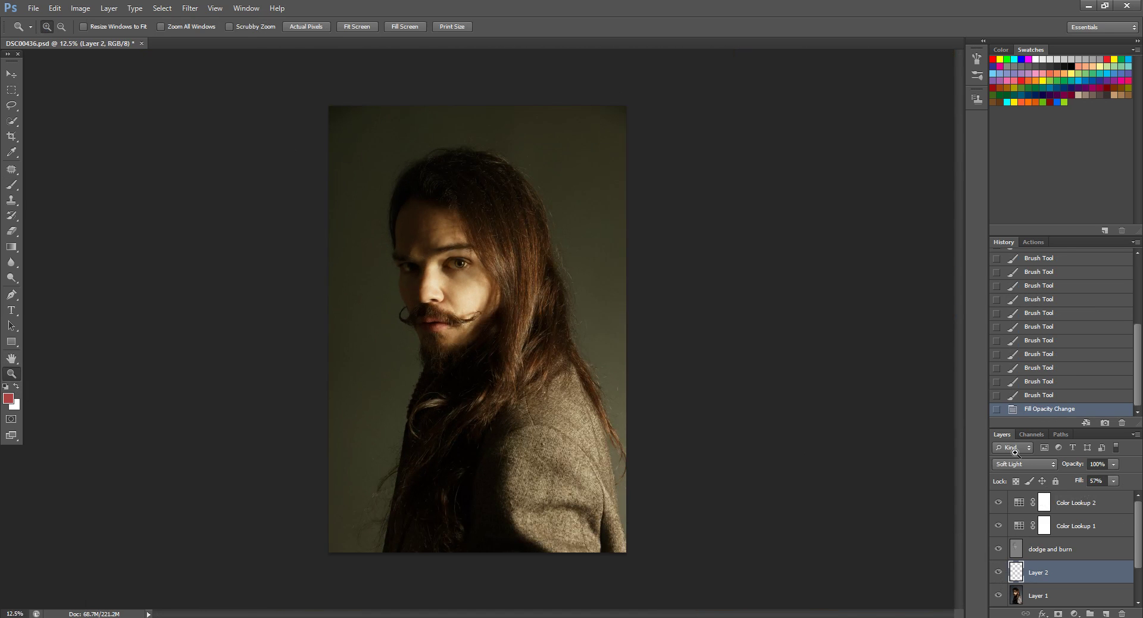
- Select Layer 1 and merge it down into the DSC00436 copy layer
{"action": "scroll", "coordinate": [1138, 552], "scroll_direction": "down", "scroll_amount": 1}
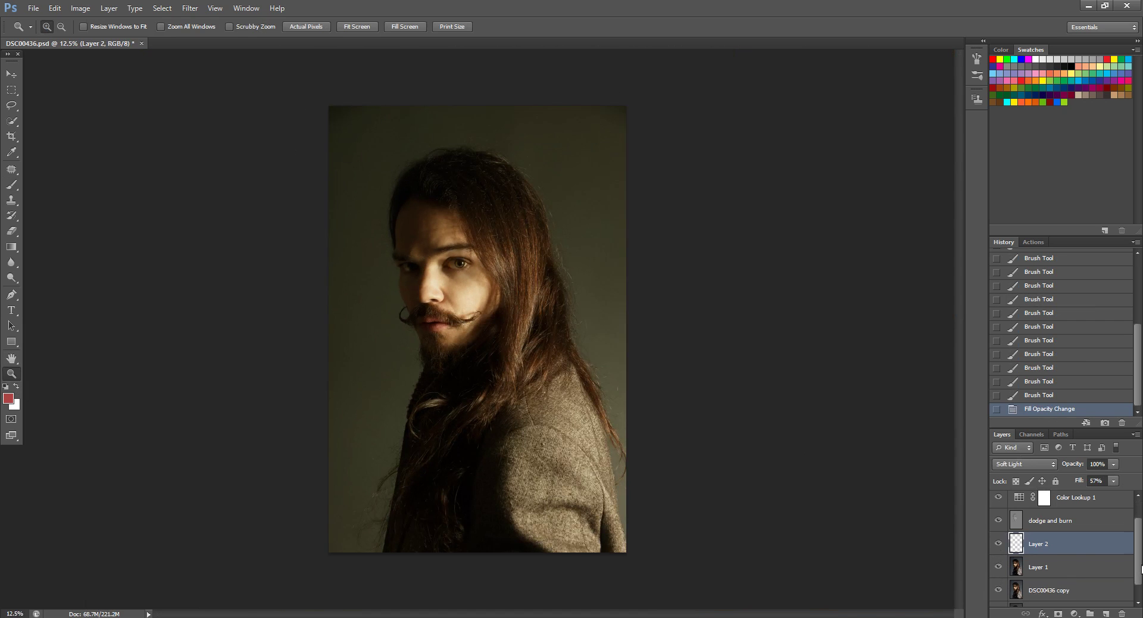
{"action": "left_click", "coordinate": [1084, 570]}
{"action": "left_click", "coordinate": [12, 200]}
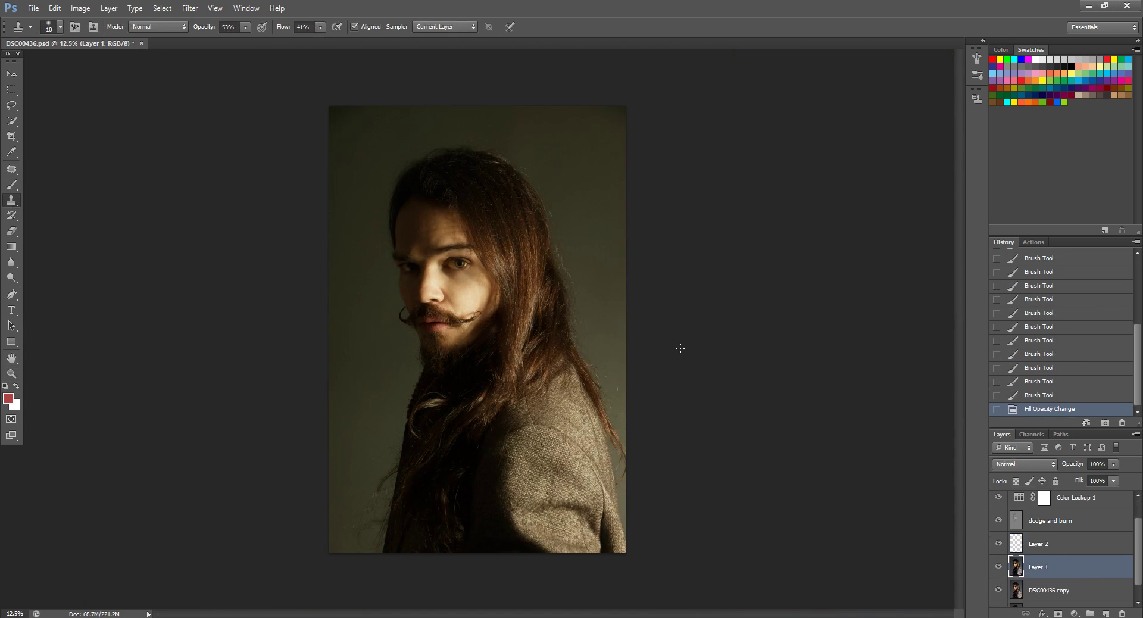
{"action": "scroll", "coordinate": [1137, 541], "scroll_direction": "up", "scroll_amount": 1}
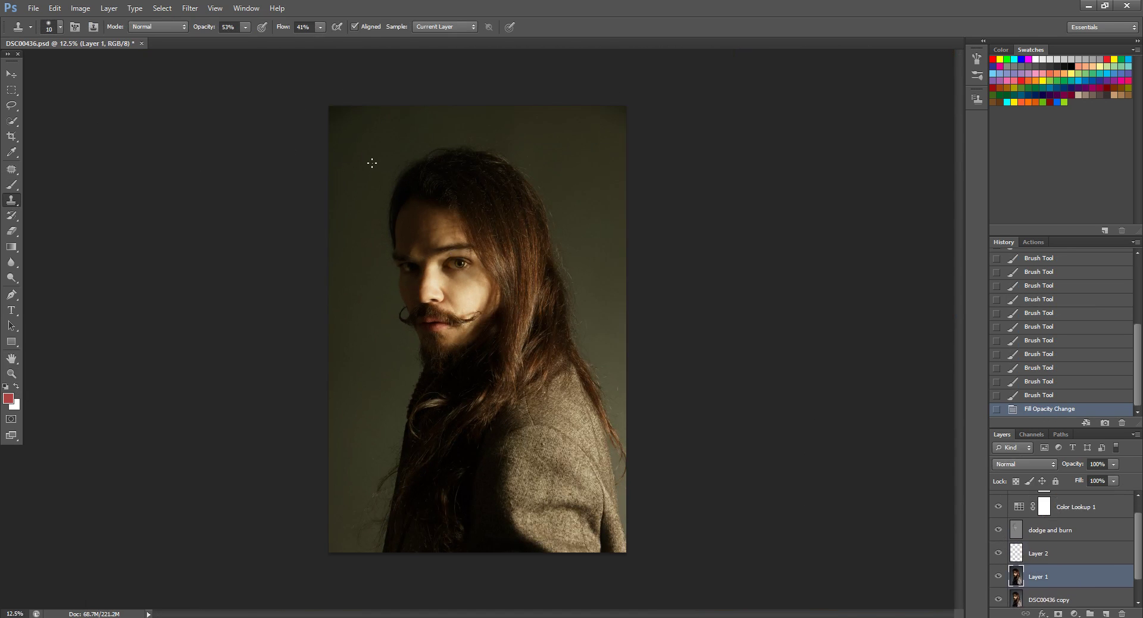
{"action": "left_click", "coordinate": [109, 8]}
{"action": "left_click", "coordinate": [155, 362]}
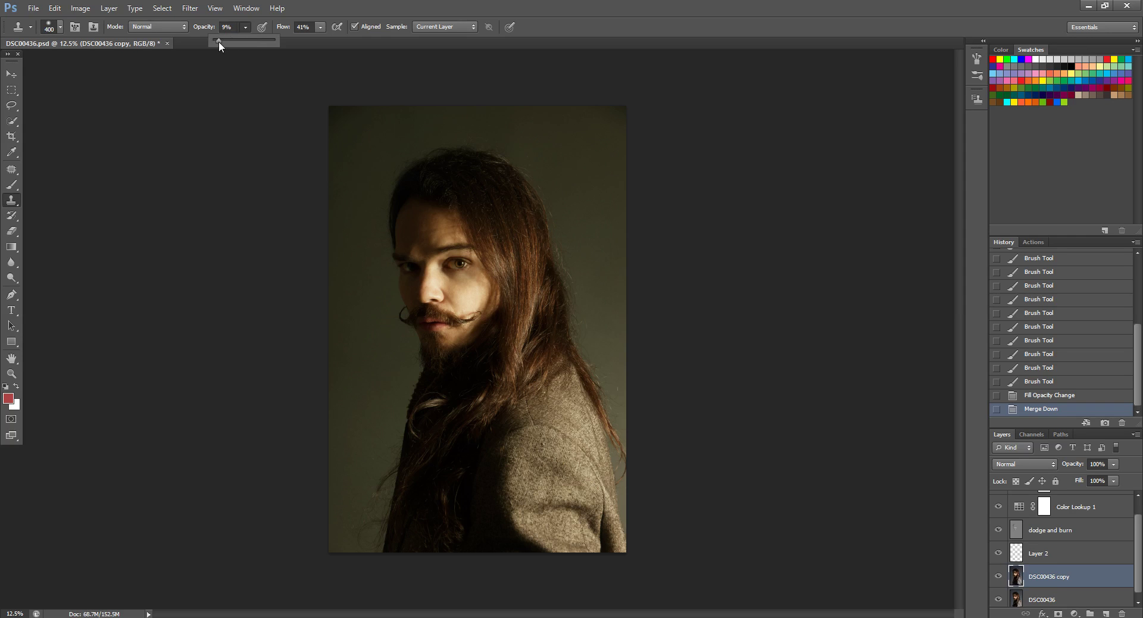
- Even out the background around the photo's upper corners and upper edge with a 500 px Clone Stamp at 8% opacity and 13% flow
{"action": "left_click_drag", "start_coordinate": [219, 42], "coordinate": [218, 42]}
{"action": "mouse_move", "coordinate": [319, 27]}
{"action": "left_mouse_down"}
{"action": "mouse_move", "coordinate": [291, 42]}
{"action": "mouse_move", "coordinate": [303, 41]}
{"action": "left_mouse_up"}
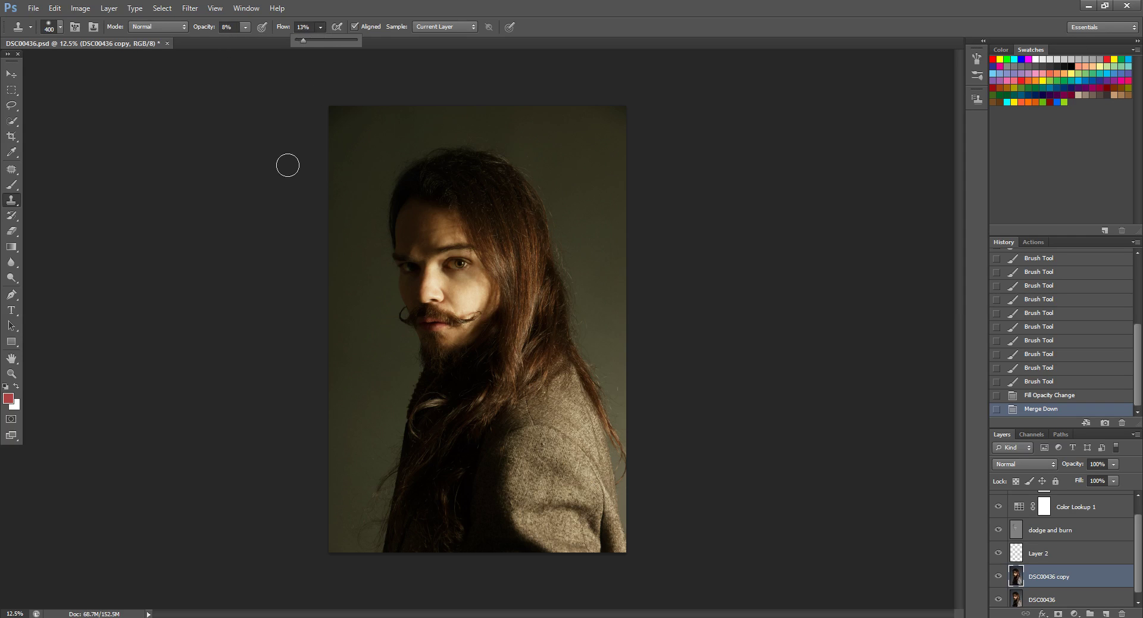
{"action": "key", "text": "bracketright"}
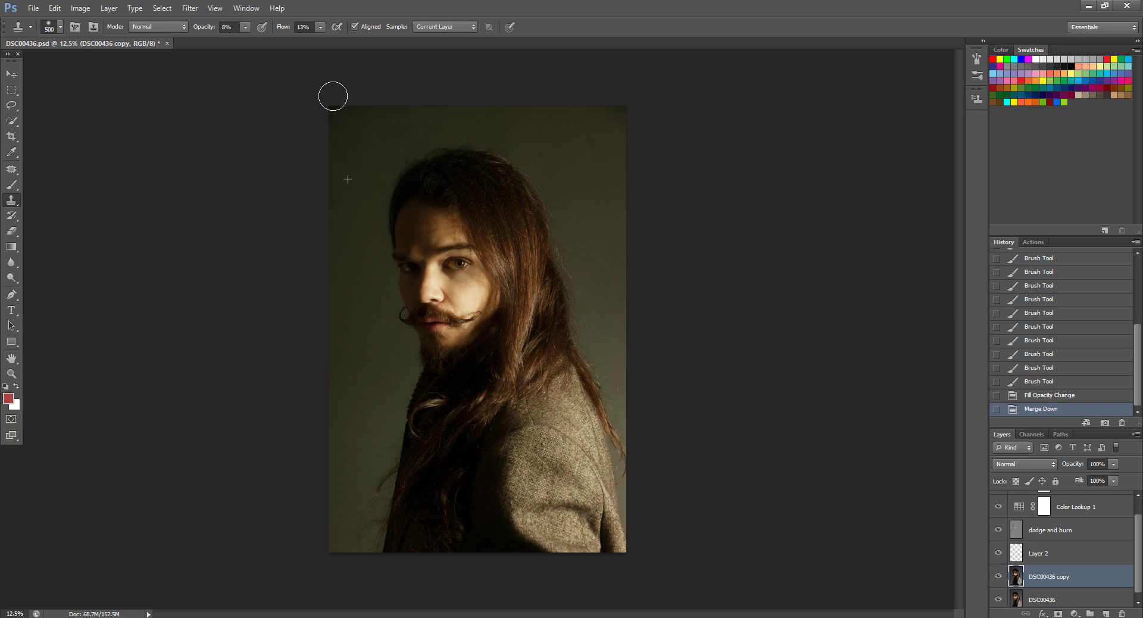
{"action": "left_click_drag", "start_coordinate": [333, 109], "coordinate": [321, 105]}
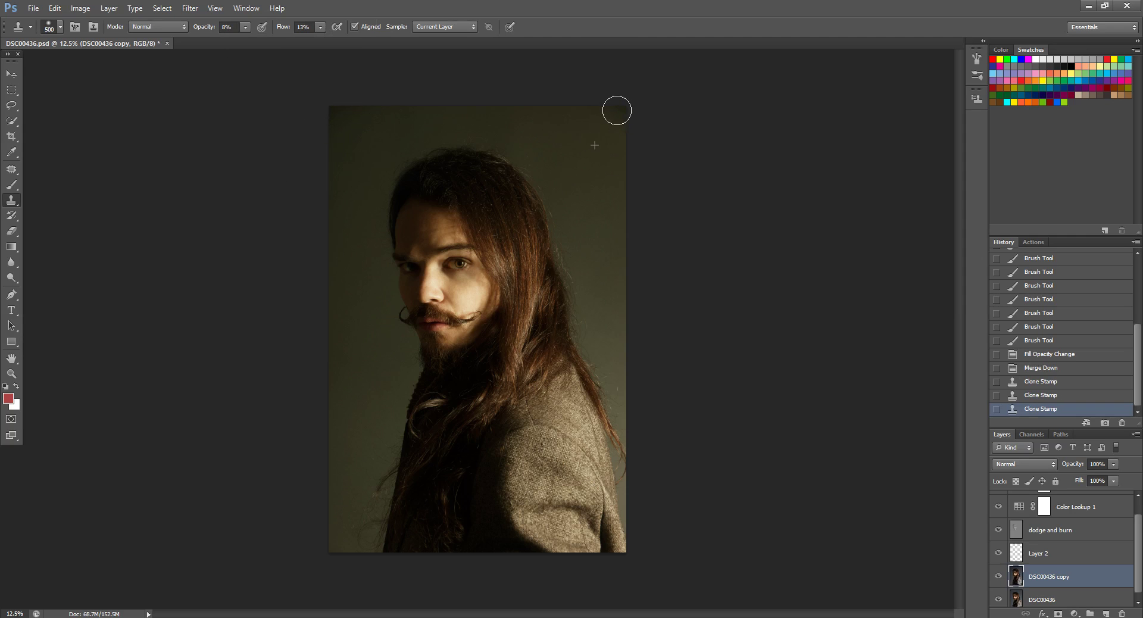
{"action": "left_click", "coordinate": [632, 131]}
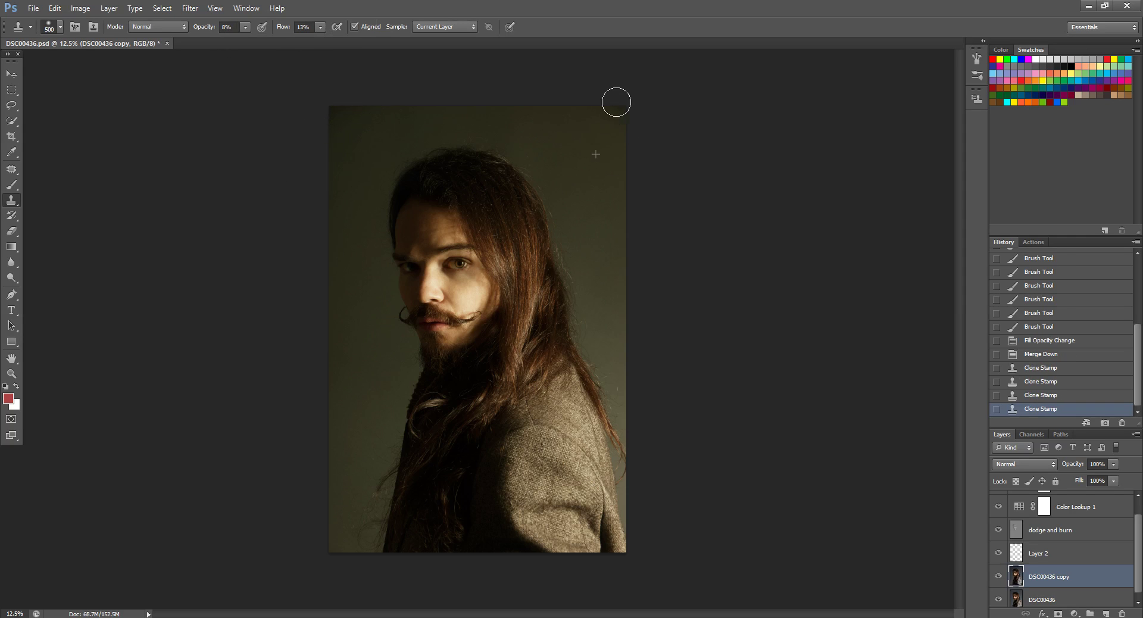
{"action": "left_click_drag", "start_coordinate": [550, 108], "coordinate": [469, 143]}
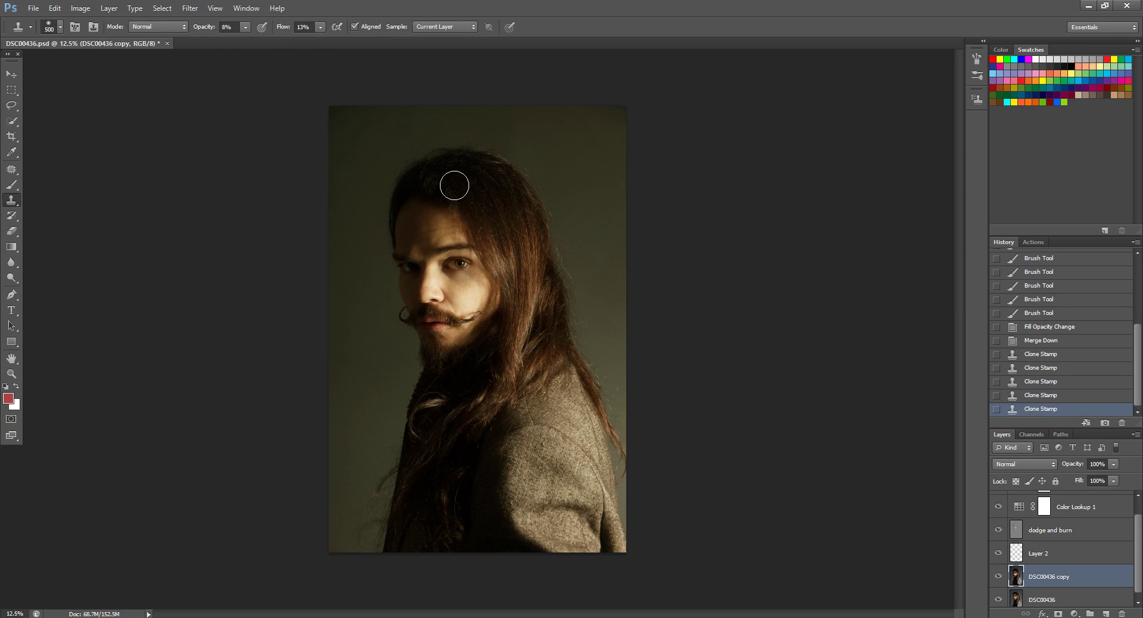
{"action": "left_click", "coordinate": [572, 156], "text": "alt"}
{"action": "left_click", "coordinate": [624, 104]}
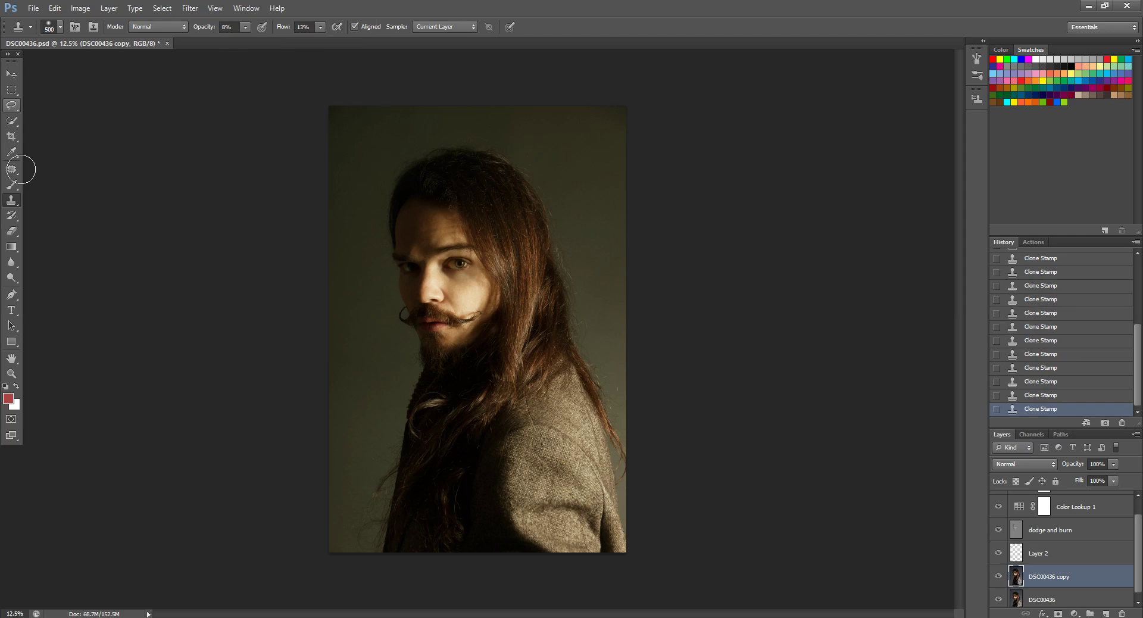
- Patch the background near the photo's upper-left corner with the area just below it, and clear the selection
{"action": "left_click", "coordinate": [10, 171]}
{"action": "mouse_move", "coordinate": [351, 117]}
{"action": "left_mouse_down"}
{"action": "mouse_move", "coordinate": [341, 146]}
{"action": "mouse_move", "coordinate": [371, 128]}
{"action": "mouse_move", "coordinate": [361, 112]}
{"action": "mouse_move", "coordinate": [345, 128]}
{"action": "mouse_move", "coordinate": [358, 170]}
{"action": "left_mouse_up"}
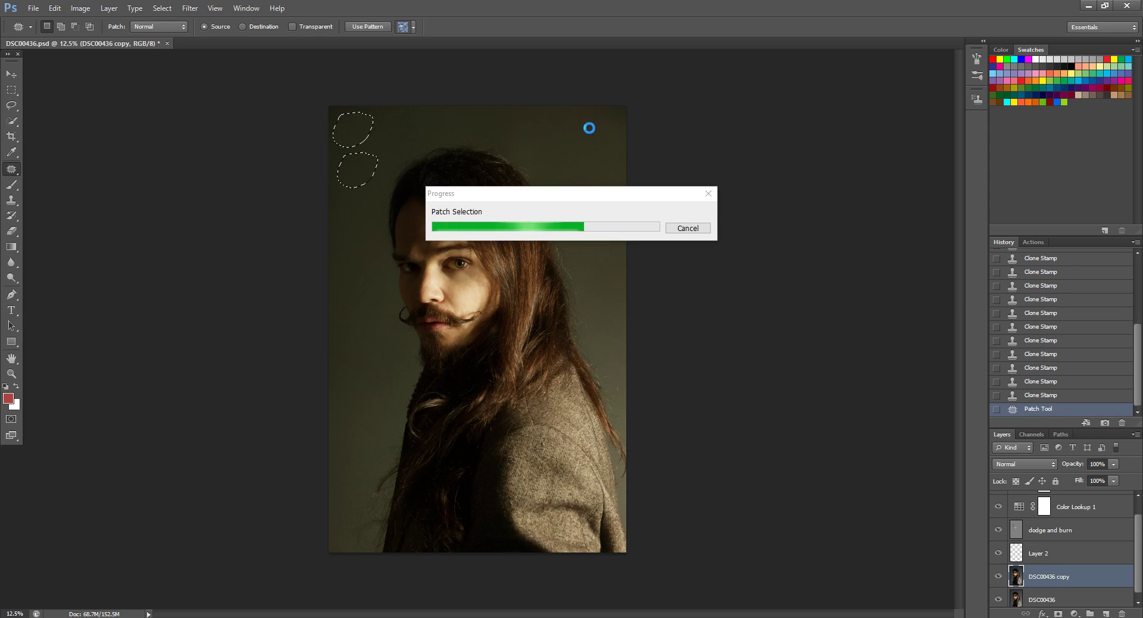
{"action": "key", "text": "ctrl+d"}
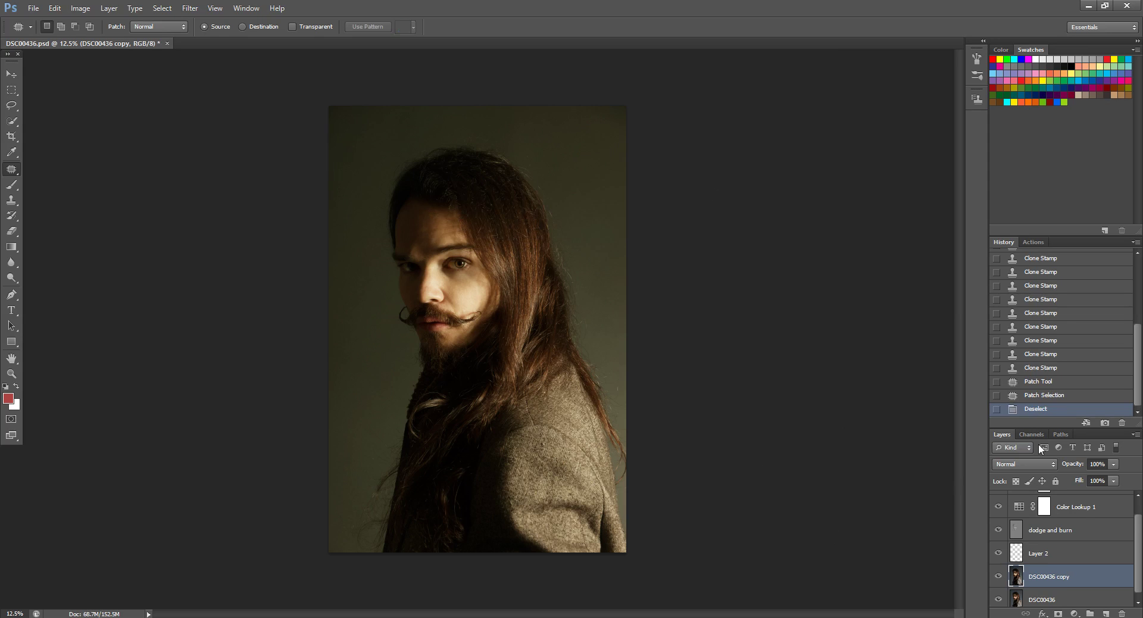
- Add a Curves adjustment layer above Color Lookup 2 and move its white point slightly inward to brighten the highlights
{"action": "left_click_drag", "start_coordinate": [1138, 538], "coordinate": [1138, 513]}
{"action": "left_click", "coordinate": [1077, 511]}
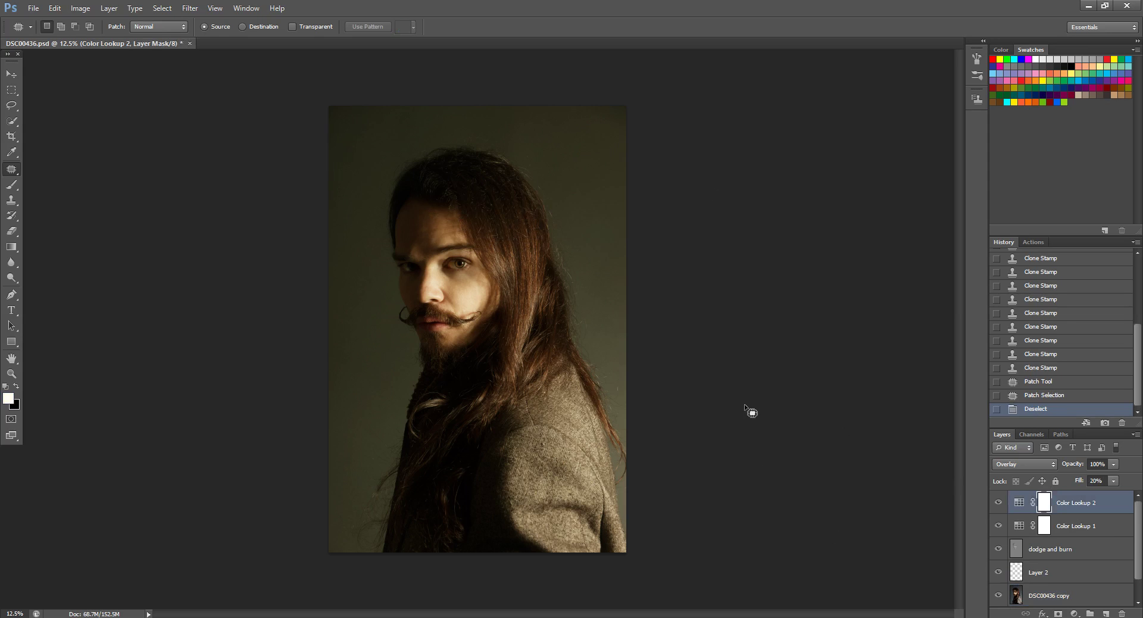
{"action": "left_click", "coordinate": [109, 9]}
{"action": "mouse_move", "coordinate": [203, 112]}
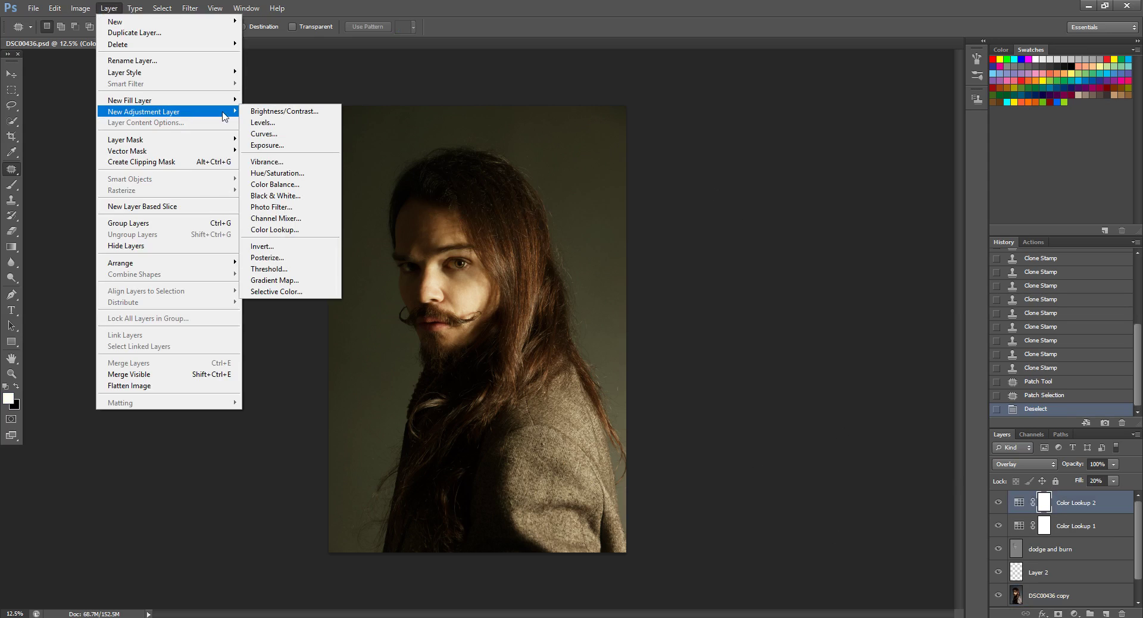
{"action": "left_click", "coordinate": [287, 133]}
{"action": "key", "text": "Return"}
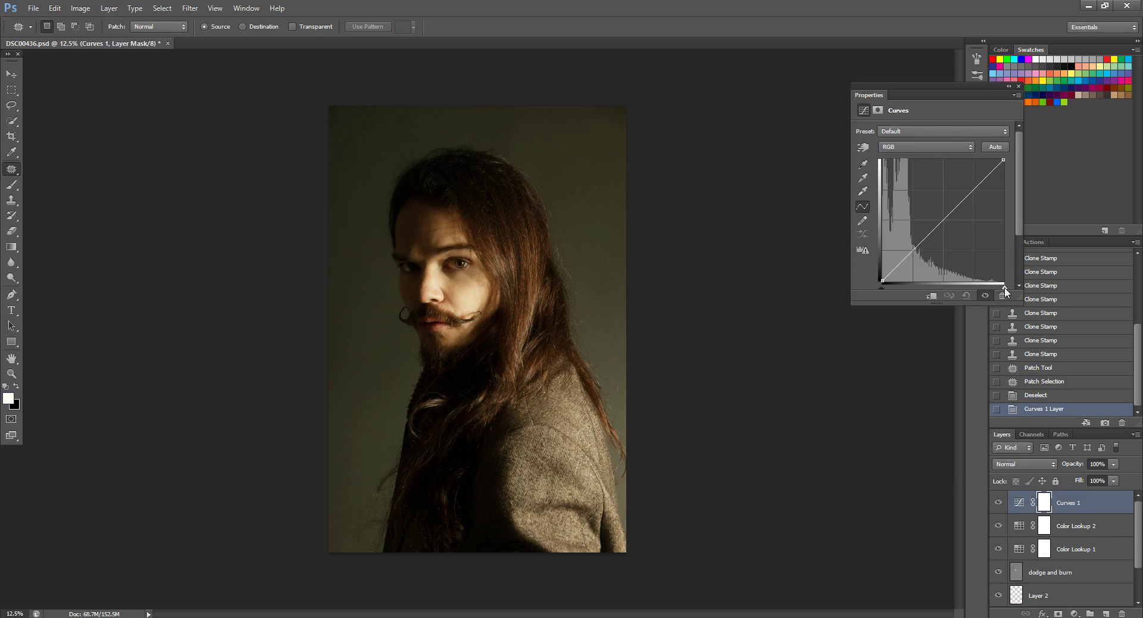
{"action": "left_click_drag", "start_coordinate": [1004, 288], "coordinate": [1000, 291]}
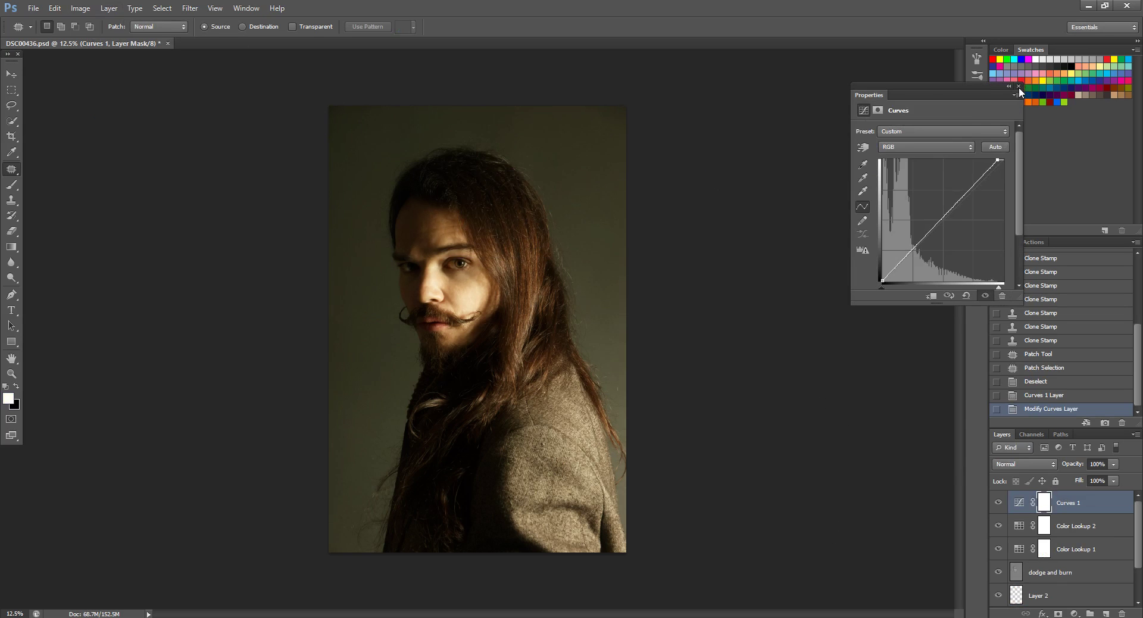
{"action": "left_click", "coordinate": [1018, 86]}
- Add a Selective Color adjustment layer above Curves 1 and set Cyan to -6% and Yellow to 0% for the Reds
{"action": "left_click", "coordinate": [109, 8]}
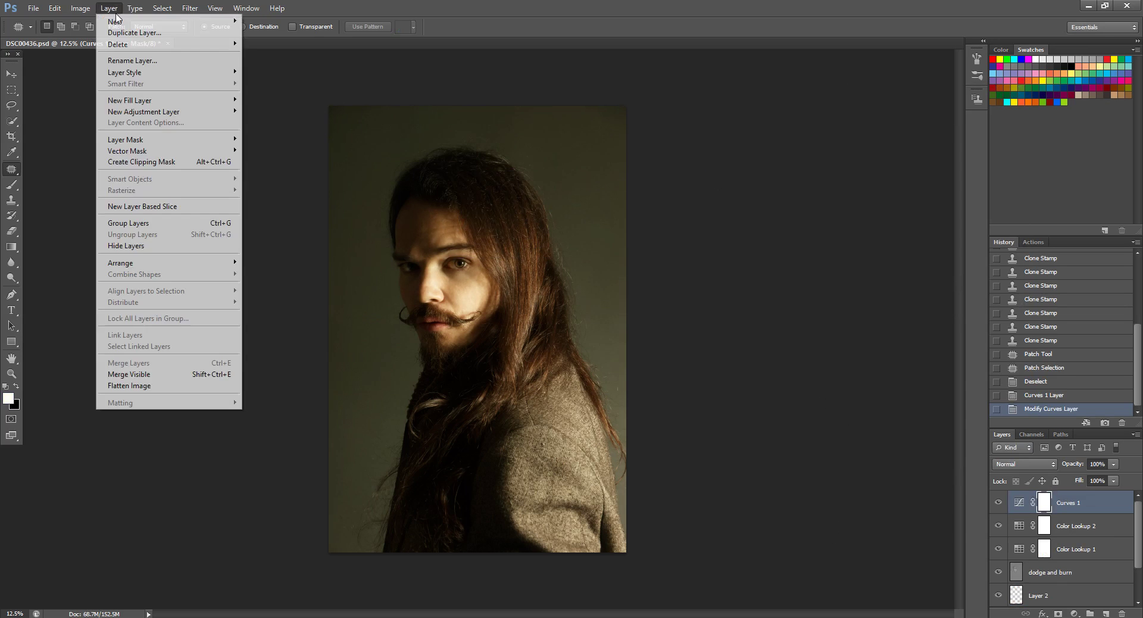
{"action": "mouse_move", "coordinate": [201, 117]}
{"action": "left_click", "coordinate": [294, 291]}
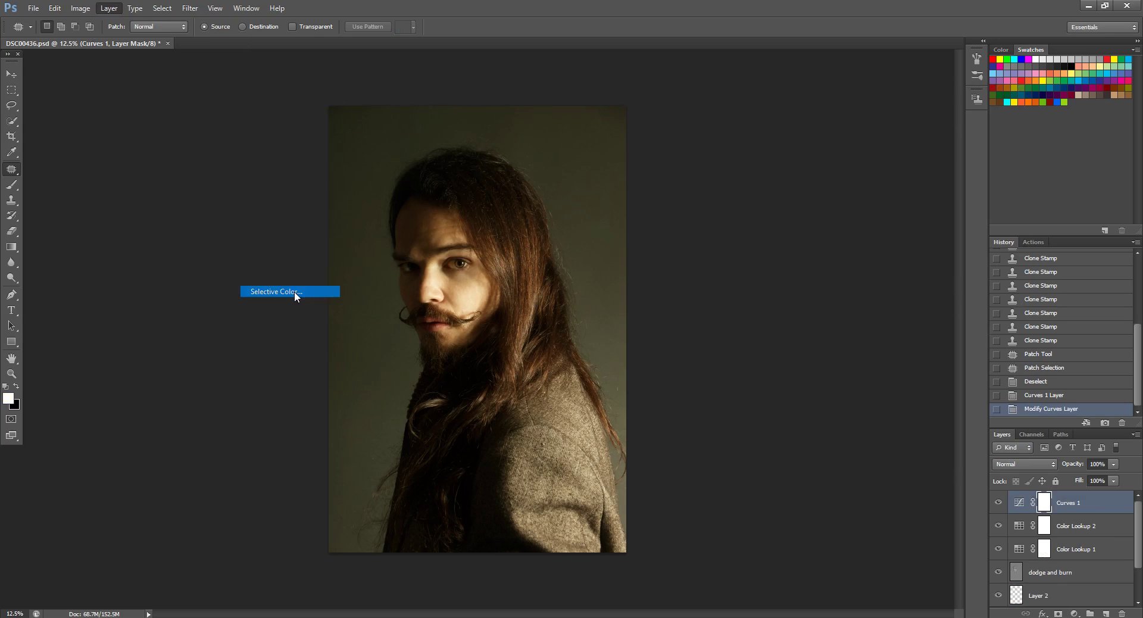
{"action": "left_click", "coordinate": [689, 197]}
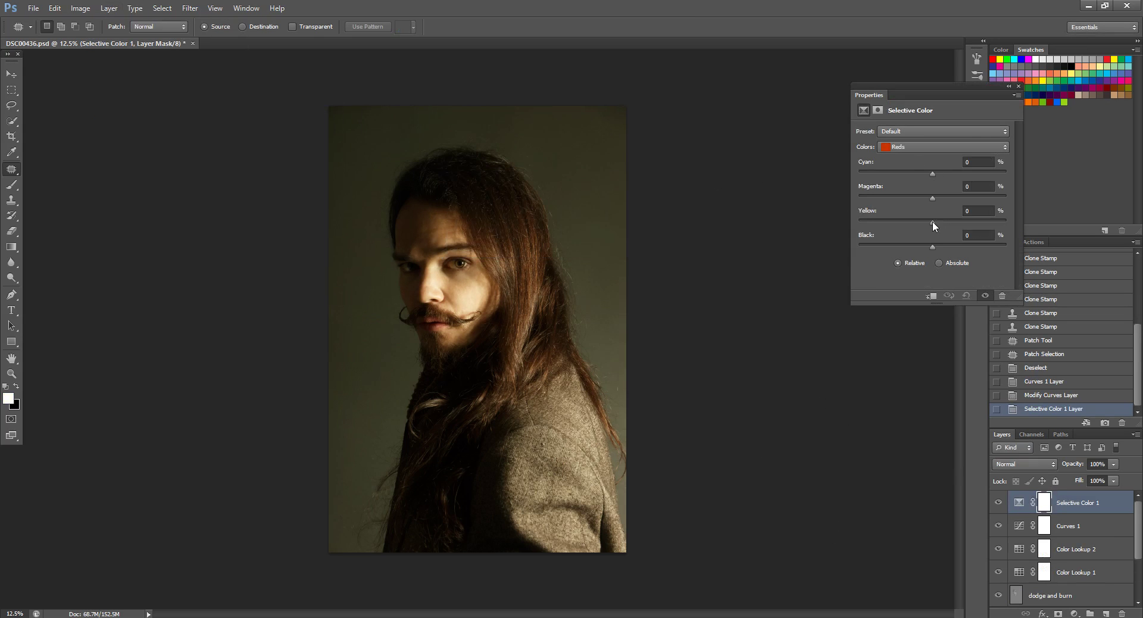
{"action": "left_click_drag", "start_coordinate": [932, 225], "coordinate": [924, 223]}
{"action": "left_click", "coordinate": [963, 211]}
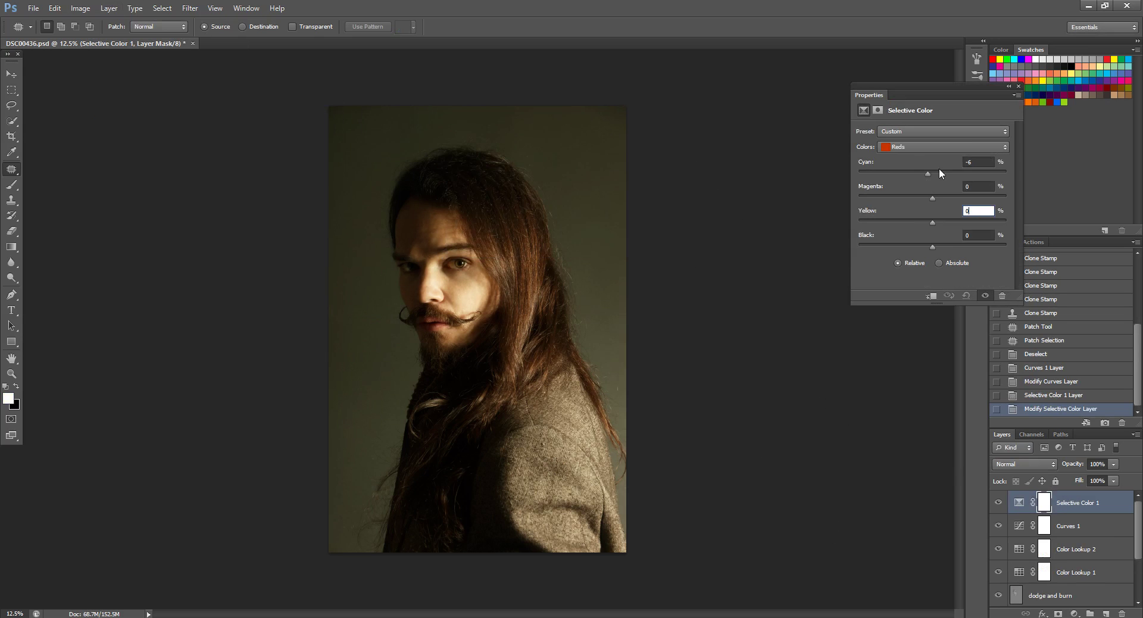
- Set the Selective Color layer's Neutrals to Cyan 0%, Magenta +3%, Yellow +5% and Black +1%
{"action": "left_click", "coordinate": [934, 147]}
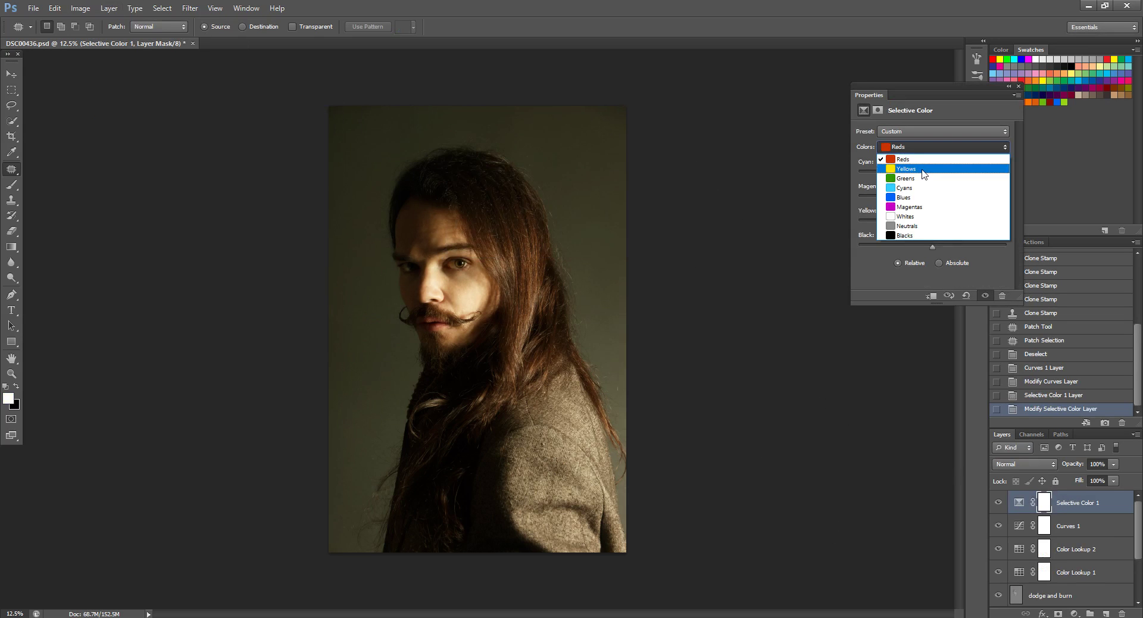
{"action": "left_click", "coordinate": [924, 170]}
{"action": "left_click", "coordinate": [927, 147]}
{"action": "left_click", "coordinate": [929, 223]}
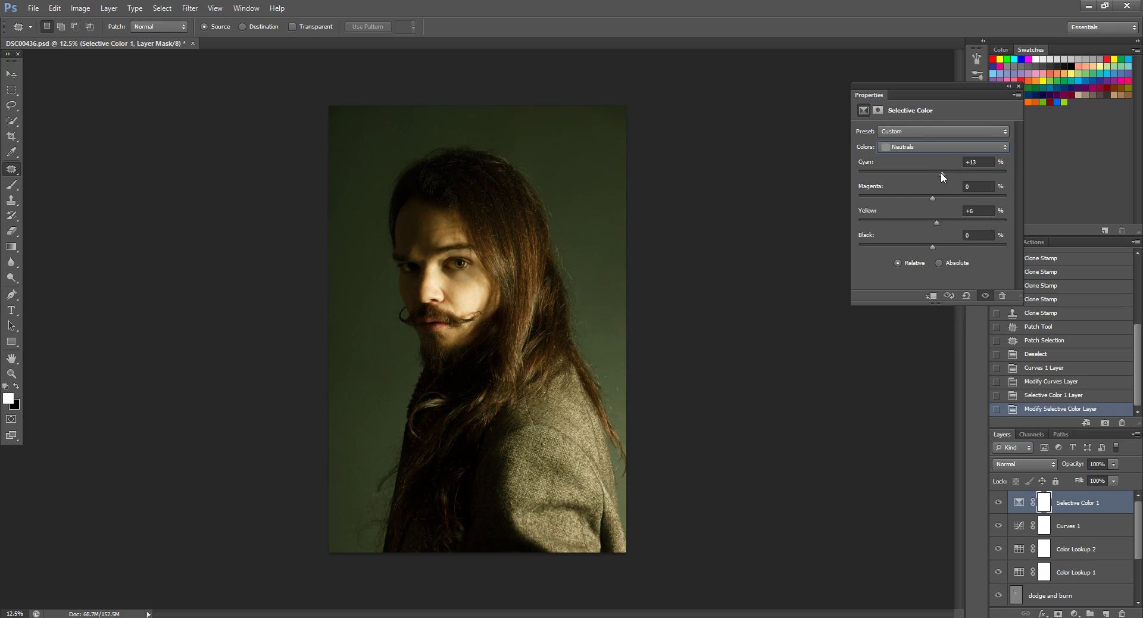
{"action": "left_click_drag", "start_coordinate": [979, 162], "coordinate": [939, 131]}
{"action": "type", "text": "0"}
{"action": "left_click_drag", "start_coordinate": [936, 198], "coordinate": [925, 199]}
{"action": "left_click", "coordinate": [978, 235]}
{"action": "type", "text": "1"}
{"action": "left_click", "coordinate": [1018, 86]}
- Reduce the fill of the Selective Color 1 layer to 83%
{"action": "left_click", "coordinate": [1113, 480]}
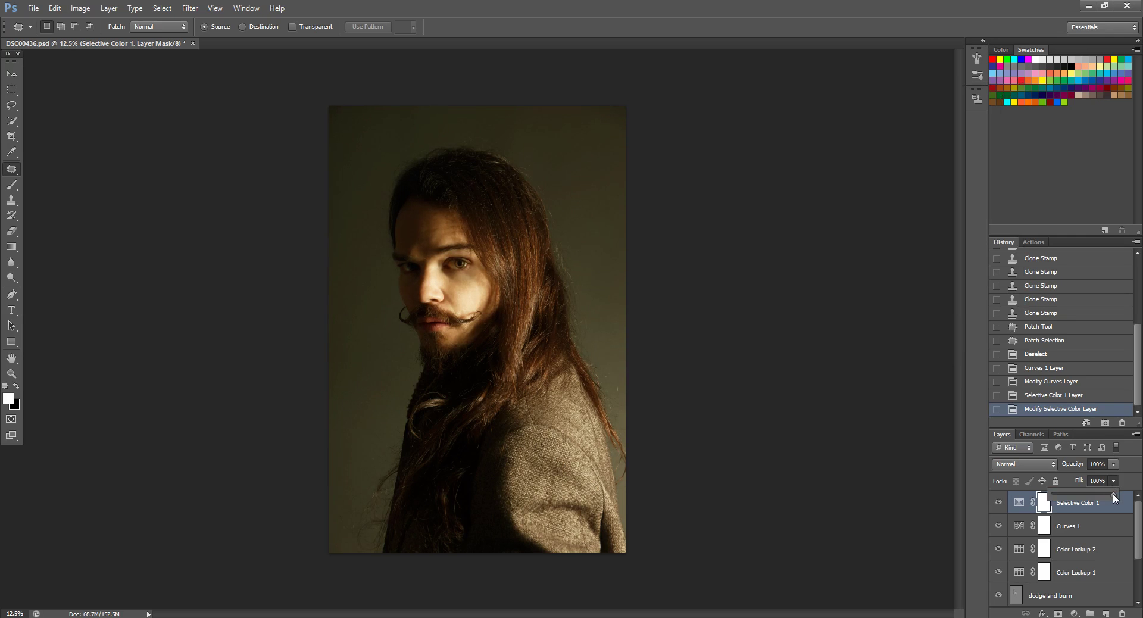
{"action": "left_click_drag", "start_coordinate": [1112, 493], "coordinate": [1030, 493]}
{"action": "left_click_drag", "start_coordinate": [1100, 492], "coordinate": [1117, 492]}
{"action": "left_click_drag", "start_coordinate": [1098, 494], "coordinate": [1103, 494]}
- Make a rectangular selection over the lit side of the face and hair, and add a Curves adjustment layer masked to it
{"action": "left_click", "coordinate": [12, 374]}
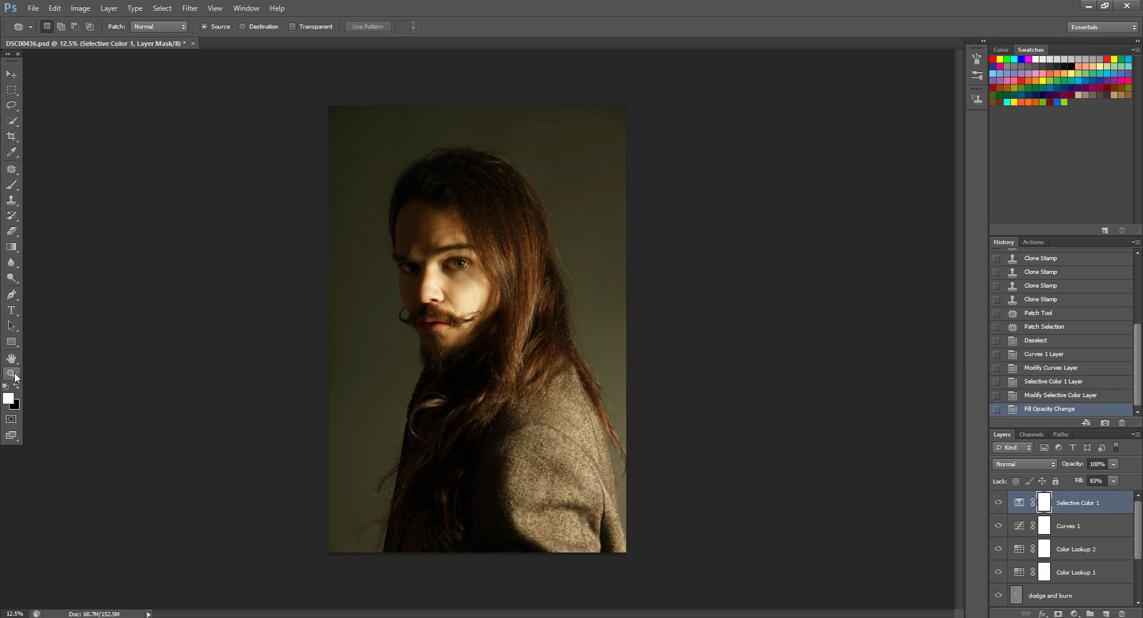
{"action": "left_click", "coordinate": [464, 292]}
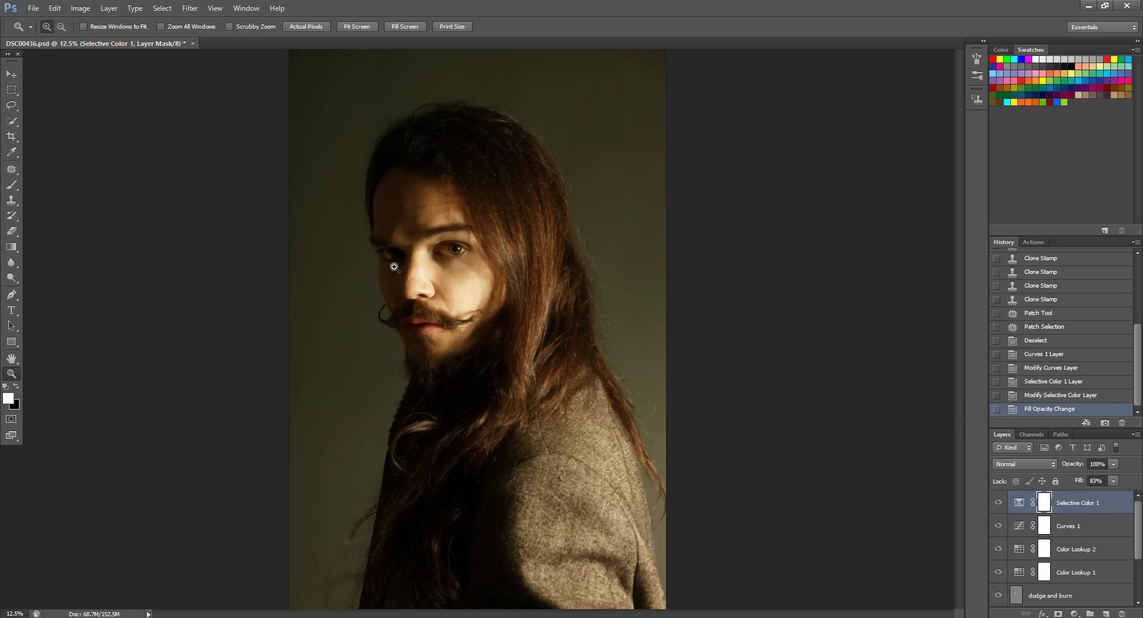
{"action": "left_click", "coordinate": [12, 90]}
{"action": "left_click_drag", "start_coordinate": [462, 175], "coordinate": [610, 370]}
{"action": "left_click", "coordinate": [109, 8]}
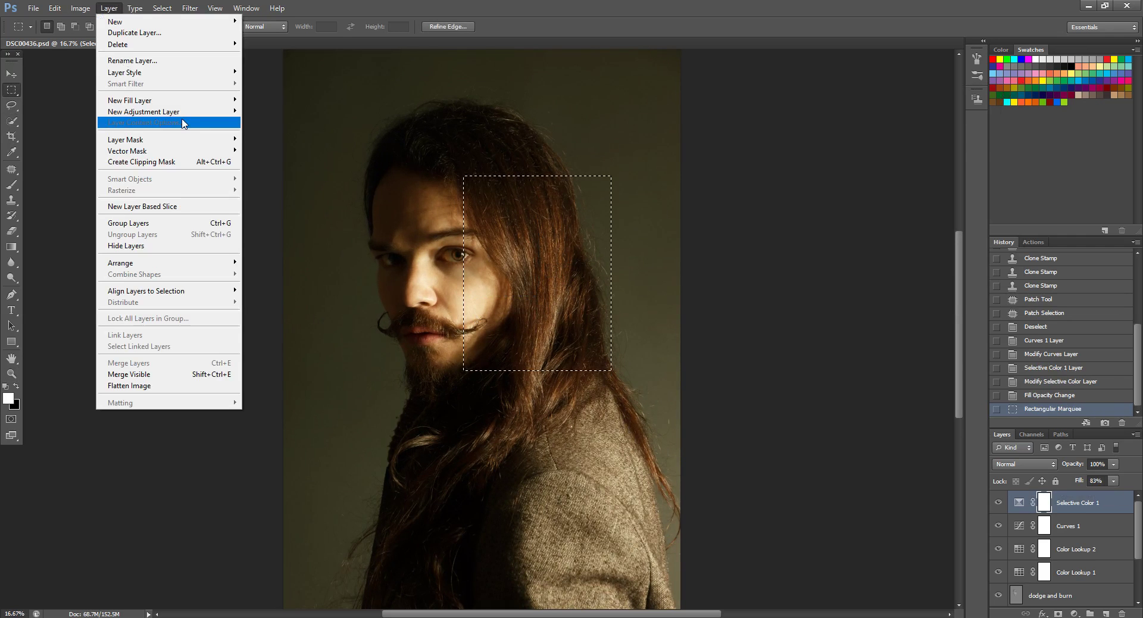
{"action": "mouse_move", "coordinate": [215, 112]}
{"action": "left_click", "coordinate": [264, 134]}
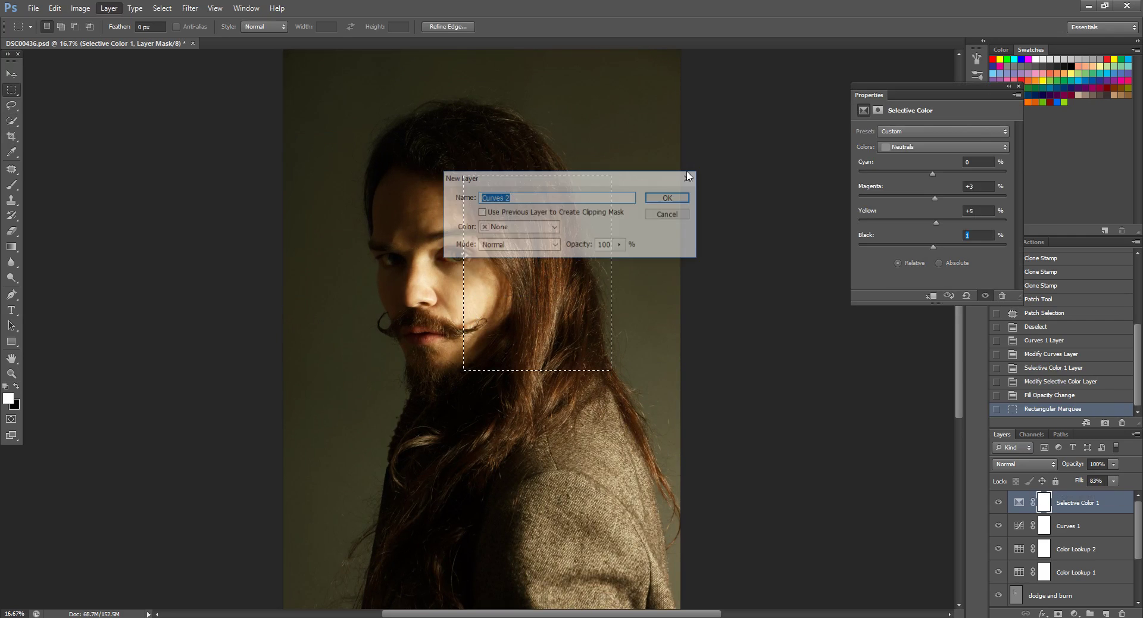
{"action": "left_click", "coordinate": [669, 198]}
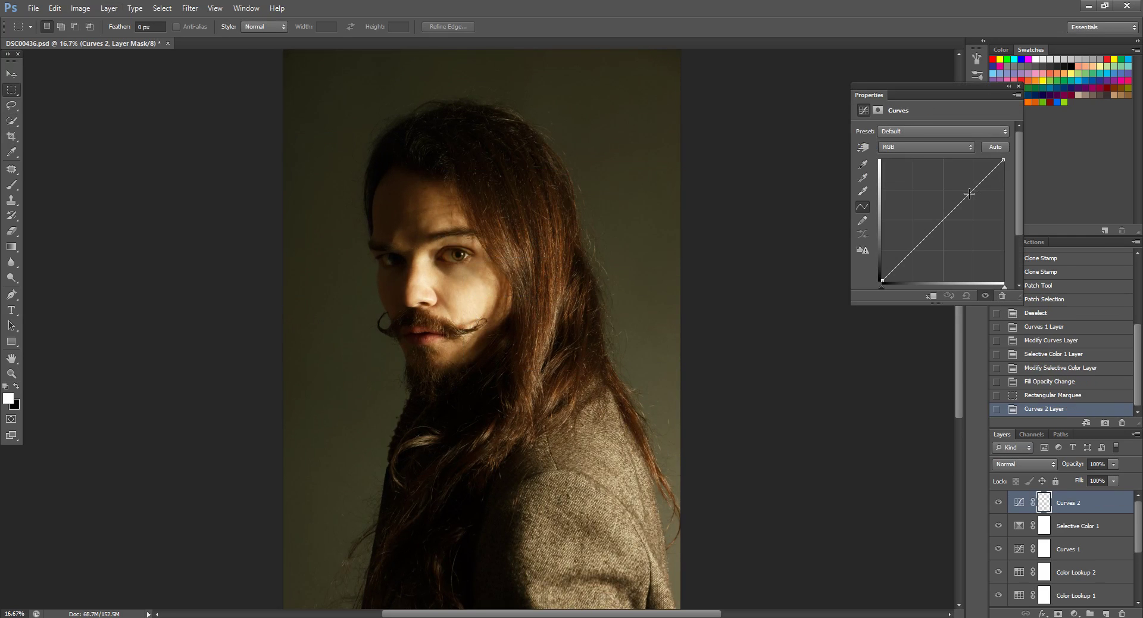
- Shape the Curves 2 RGB curve with a slightly raised highlight point and a shadow point held near the diagonal, then close its settings
{"action": "left_click_drag", "start_coordinate": [966, 196], "coordinate": [962, 192]}
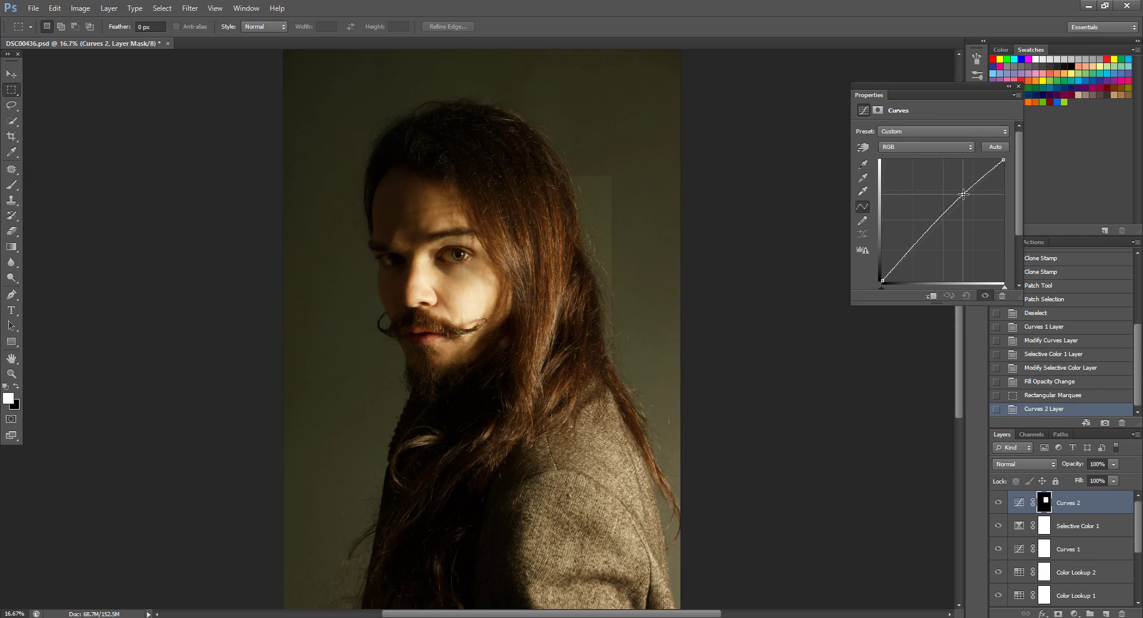
{"action": "left_click_drag", "start_coordinate": [911, 242], "coordinate": [915, 247]}
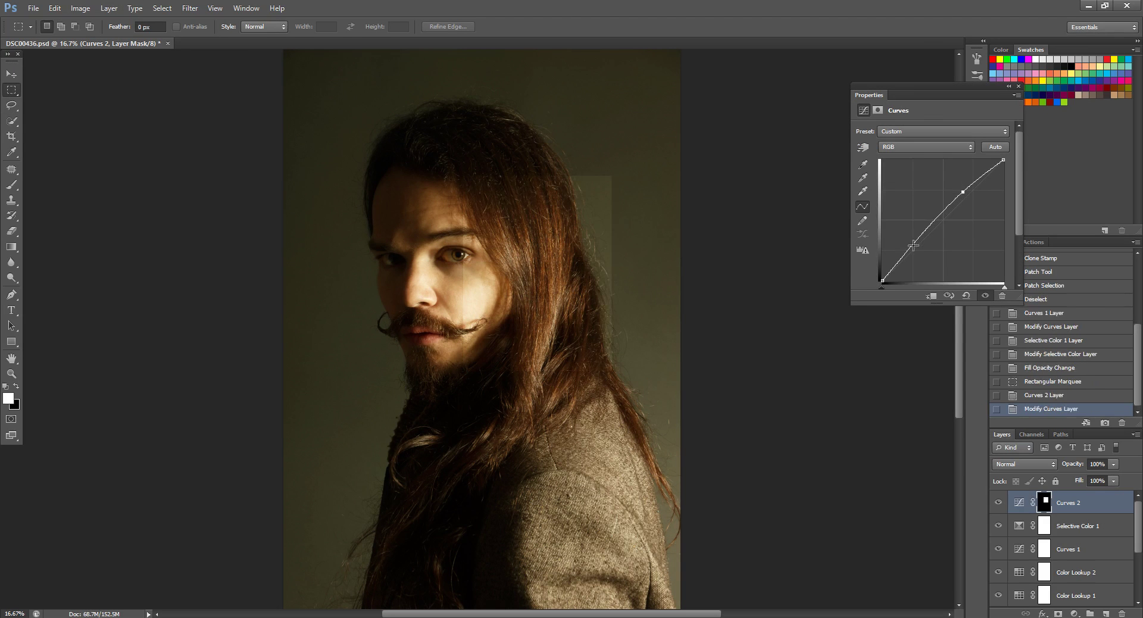
{"action": "left_click_drag", "start_coordinate": [962, 192], "coordinate": [964, 194]}
{"action": "left_click_drag", "start_coordinate": [916, 247], "coordinate": [916, 247]}
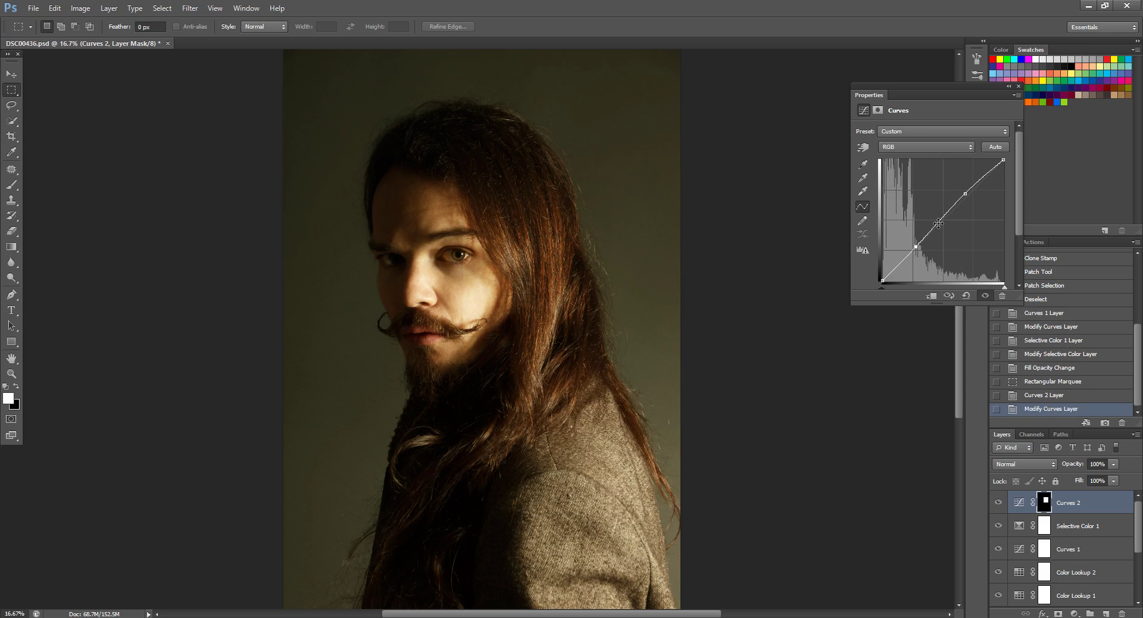
{"action": "left_click", "coordinate": [951, 207]}
{"action": "left_click", "coordinate": [1018, 86]}
- Fill the Curves 2 layer mask with Black in Normal mode at 100% opacity
{"action": "left_click", "coordinate": [54, 8]}
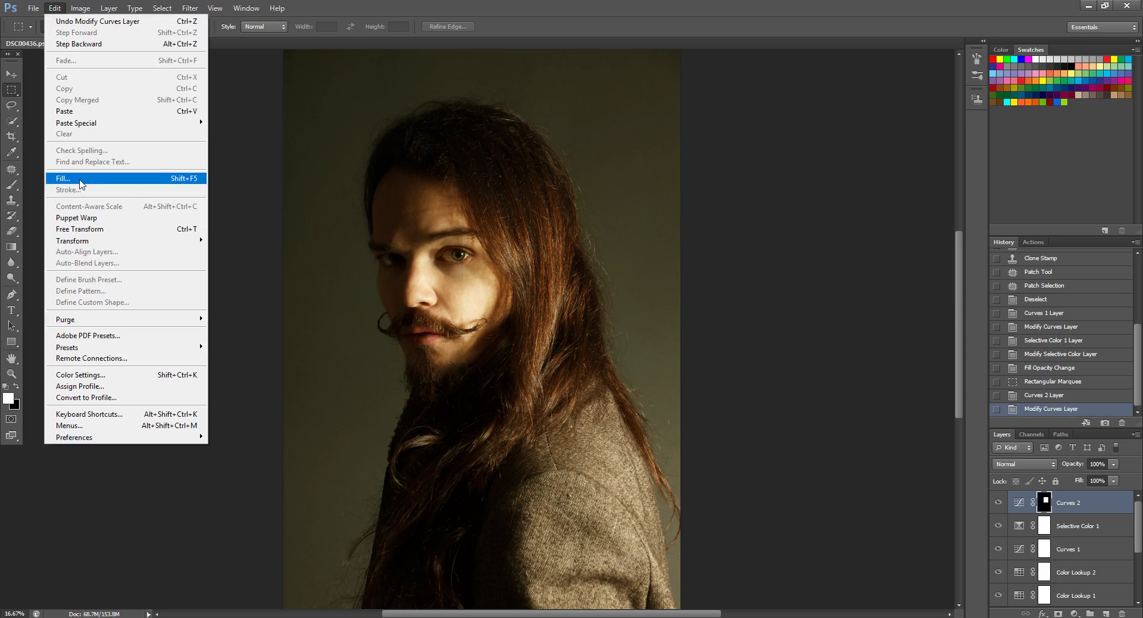
{"action": "left_click", "coordinate": [82, 178]}
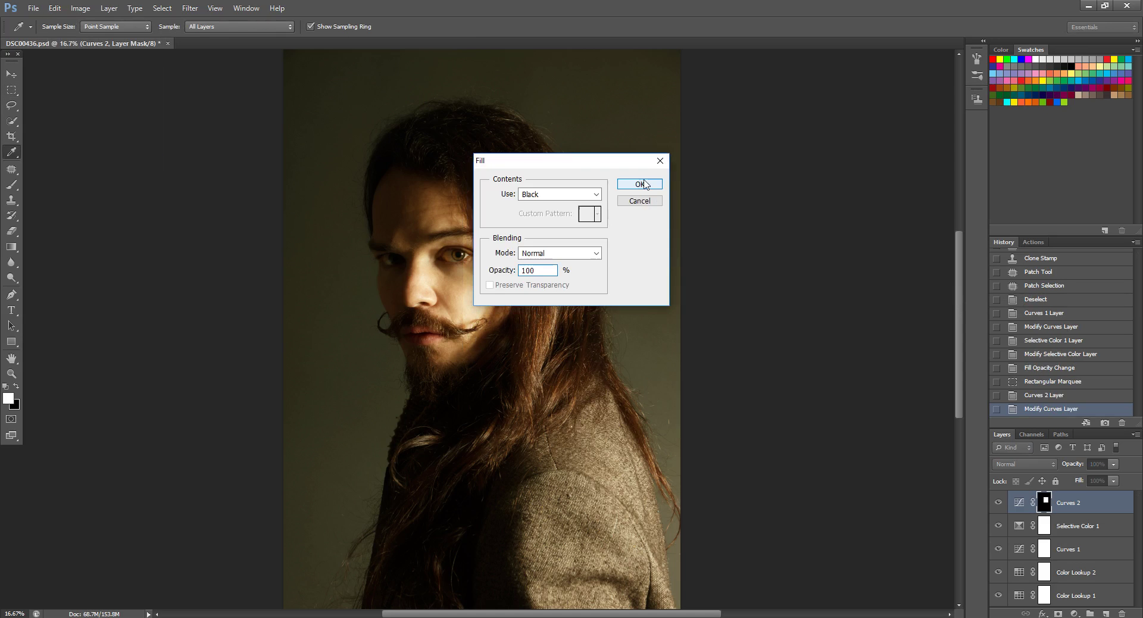
{"action": "left_click", "coordinate": [629, 185]}
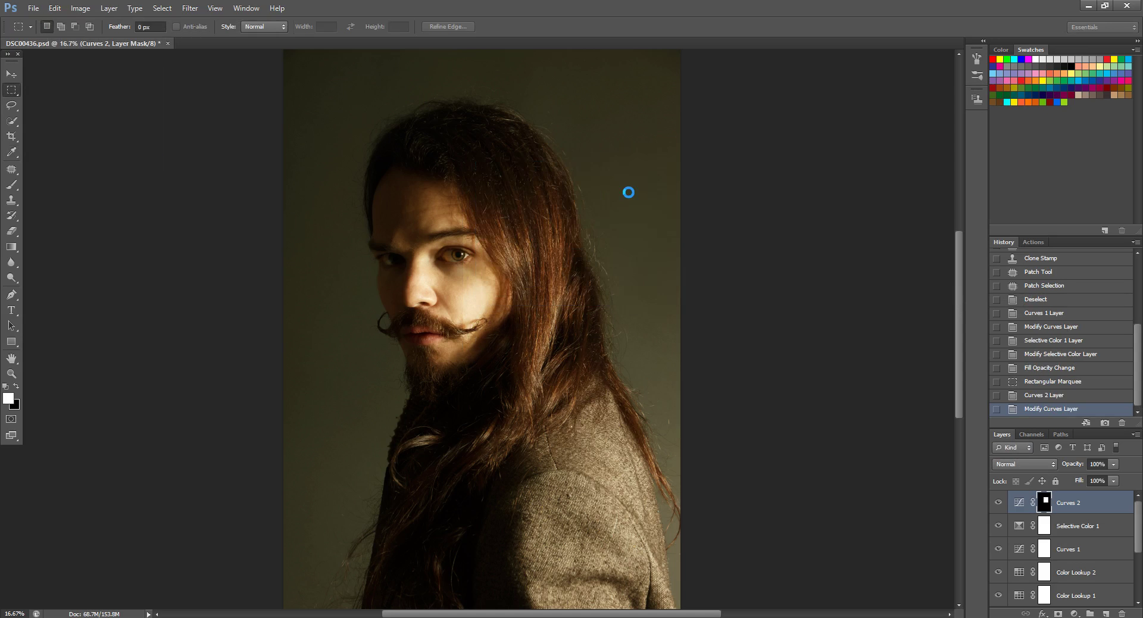
- Paint white on the Curves 2 mask over the lit hair with a 400 px brush at 15% opacity and 26% flow
{"action": "left_click", "coordinate": [13, 188]}
{"action": "left_click", "coordinate": [248, 27]}
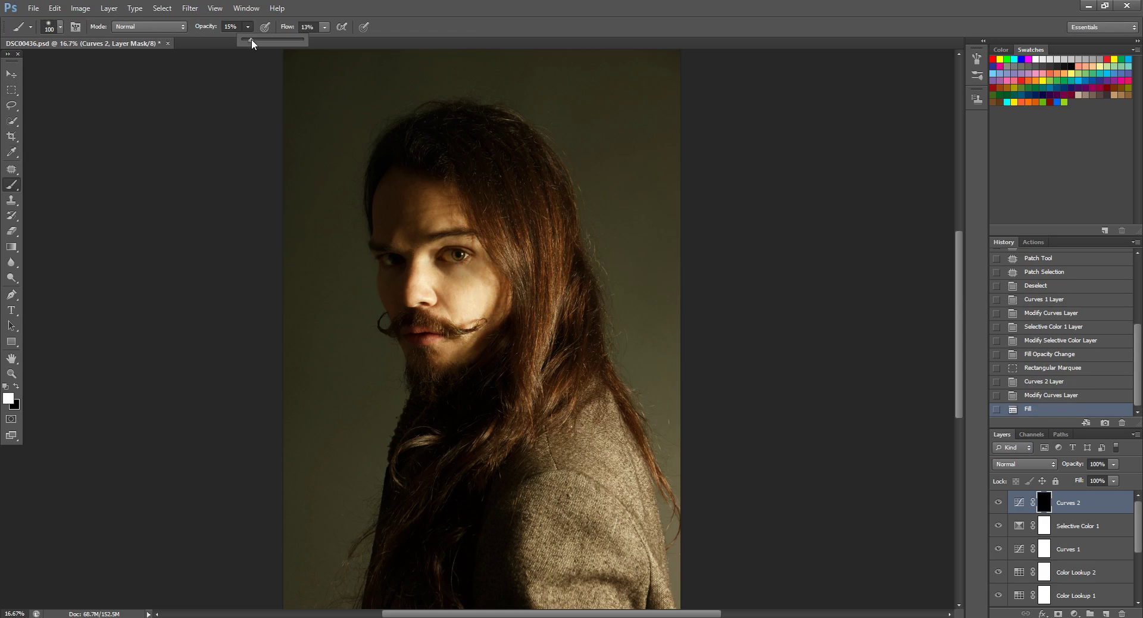
{"action": "left_click", "coordinate": [324, 27]}
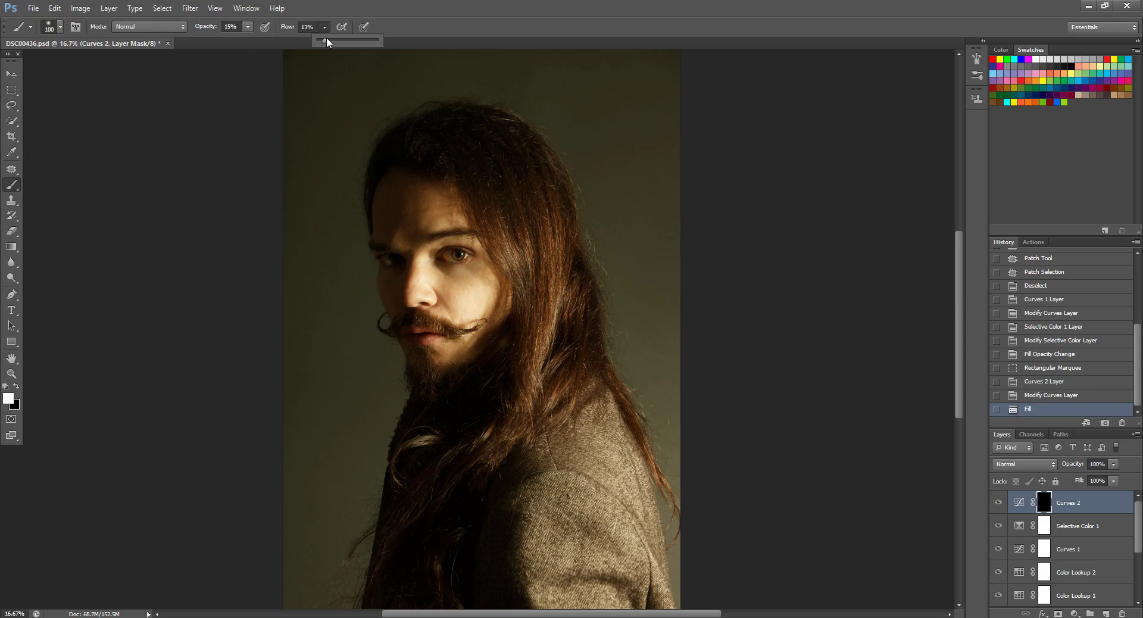
{"action": "left_click", "coordinate": [524, 234]}
{"action": "key", "text": "]"}
{"action": "key", "text": "]"}
{"action": "key", "text": "]"}
{"action": "key", "text": "]"}
{"action": "key", "text": "]"}
{"action": "key", "text": "]"}
{"action": "key", "text": "]"}
- Continue painting the Curves 2 mask in white at 11% opacity and 13% flow, checking the effect by toggling the layer's visibility
{"action": "left_click", "coordinate": [248, 27]}
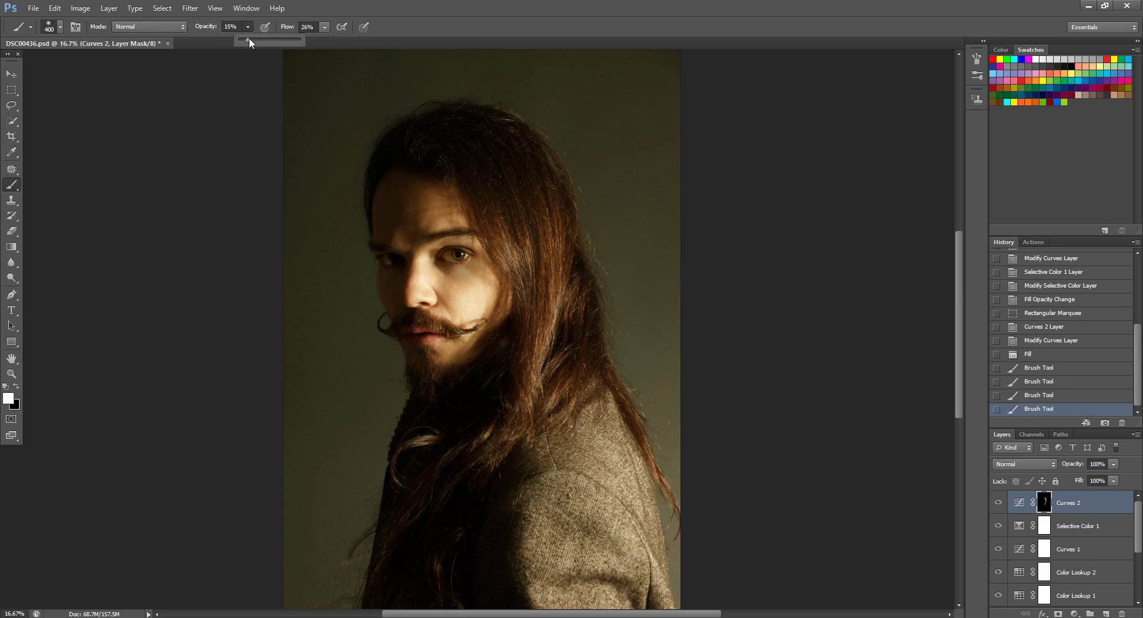
{"action": "left_click_drag", "start_coordinate": [246, 39], "coordinate": [245, 39]}
{"action": "left_click", "coordinate": [319, 27]}
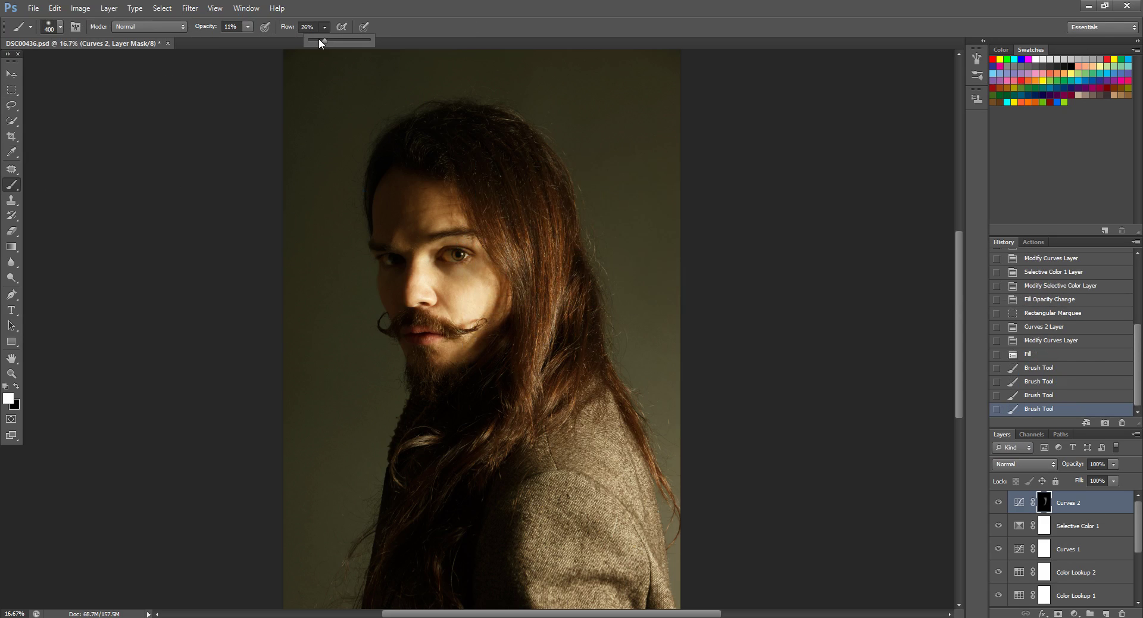
{"action": "left_click_drag", "start_coordinate": [317, 41], "coordinate": [315, 40]}
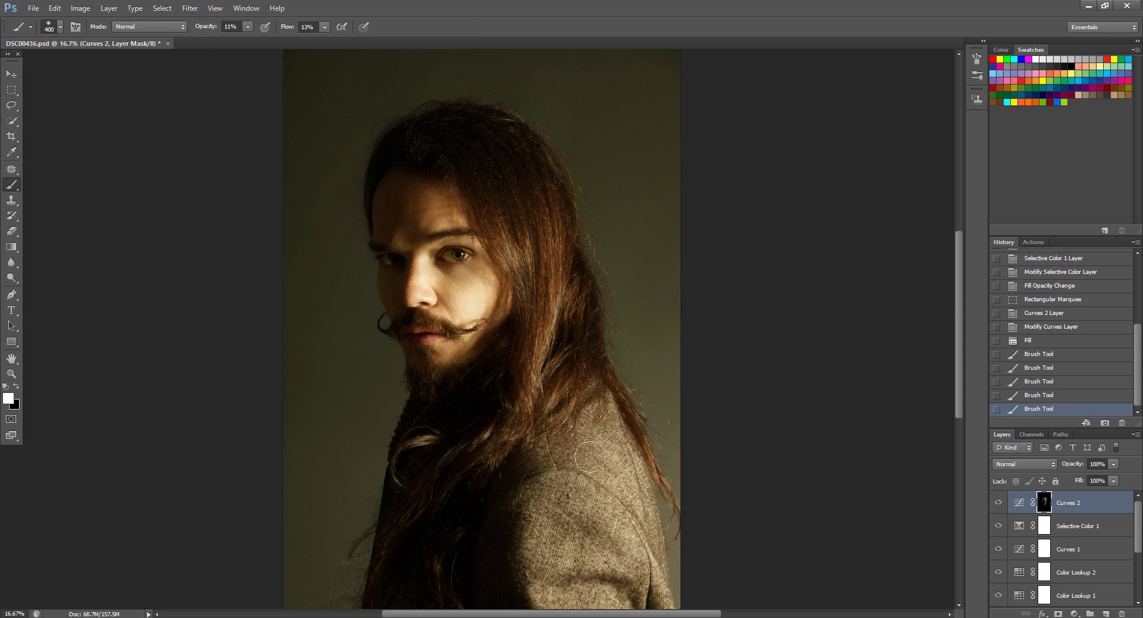
{"action": "left_click", "coordinate": [998, 503]}
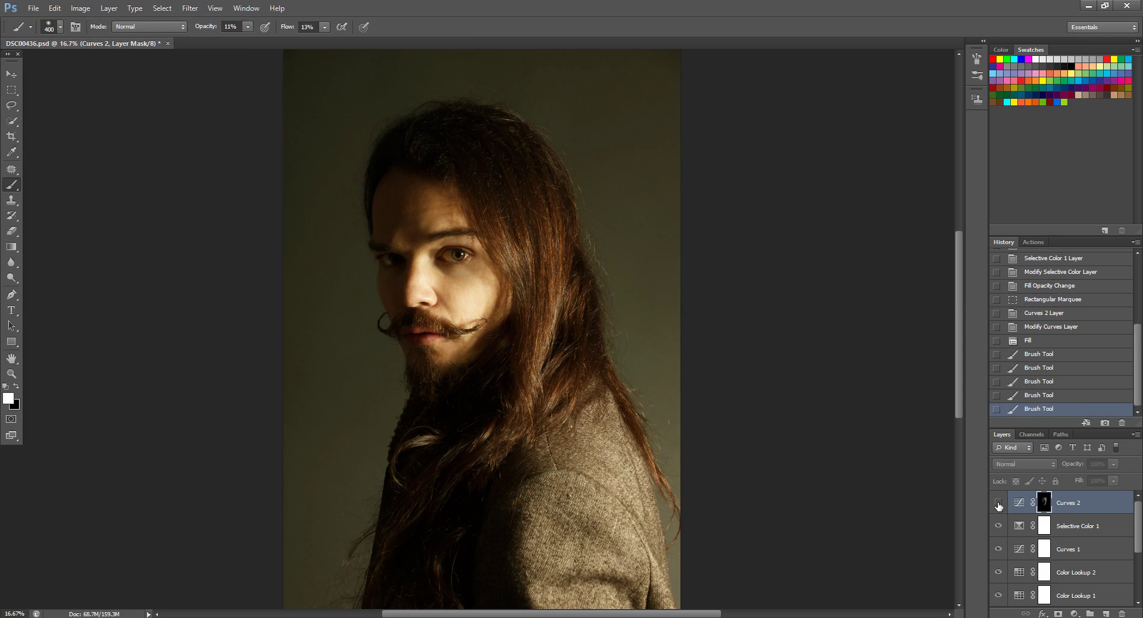
{"action": "left_click", "coordinate": [998, 504]}
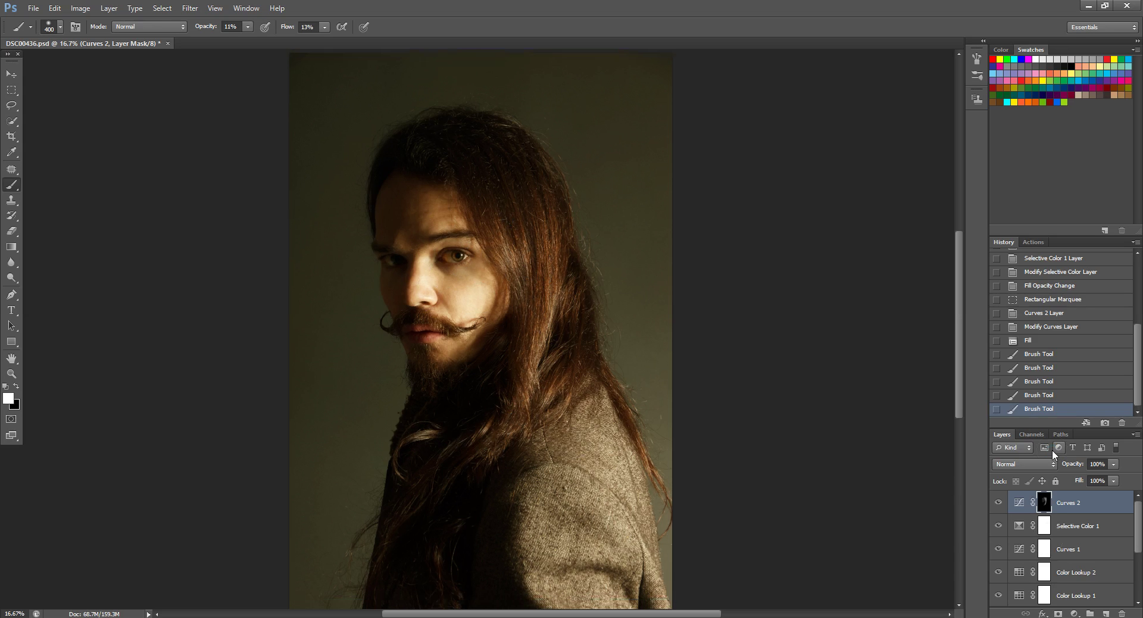
- Duplicate the original DSC00436 layer and move the copy to the top of the layer stack
{"action": "key", "text": "ctrl+minus"}
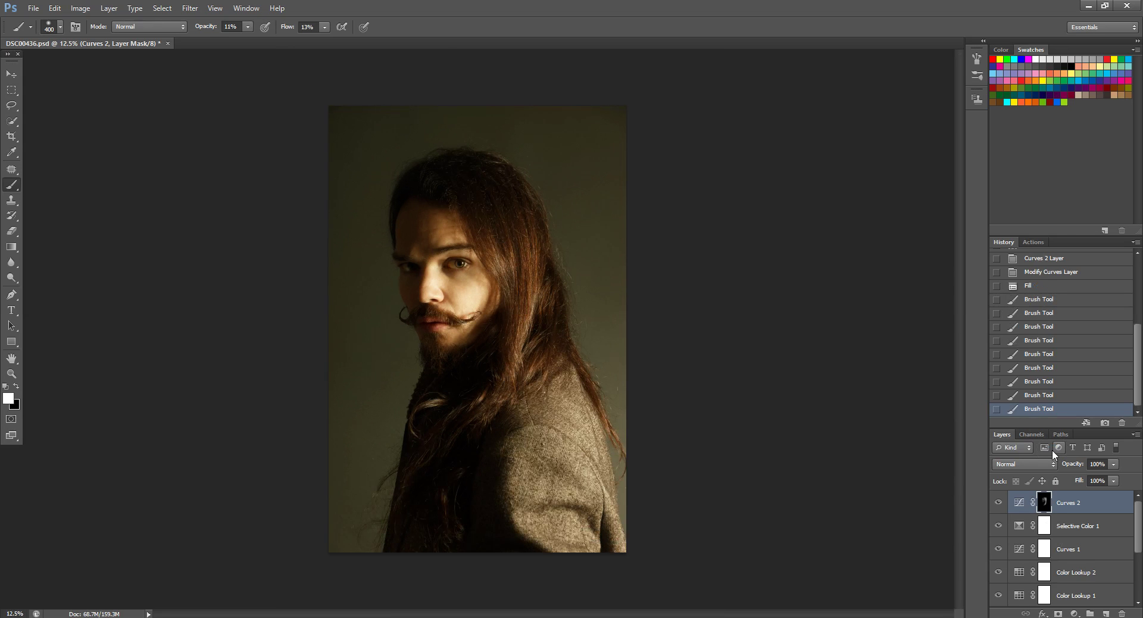
{"action": "left_click_drag", "start_coordinate": [1138, 534], "coordinate": [1133, 582]}
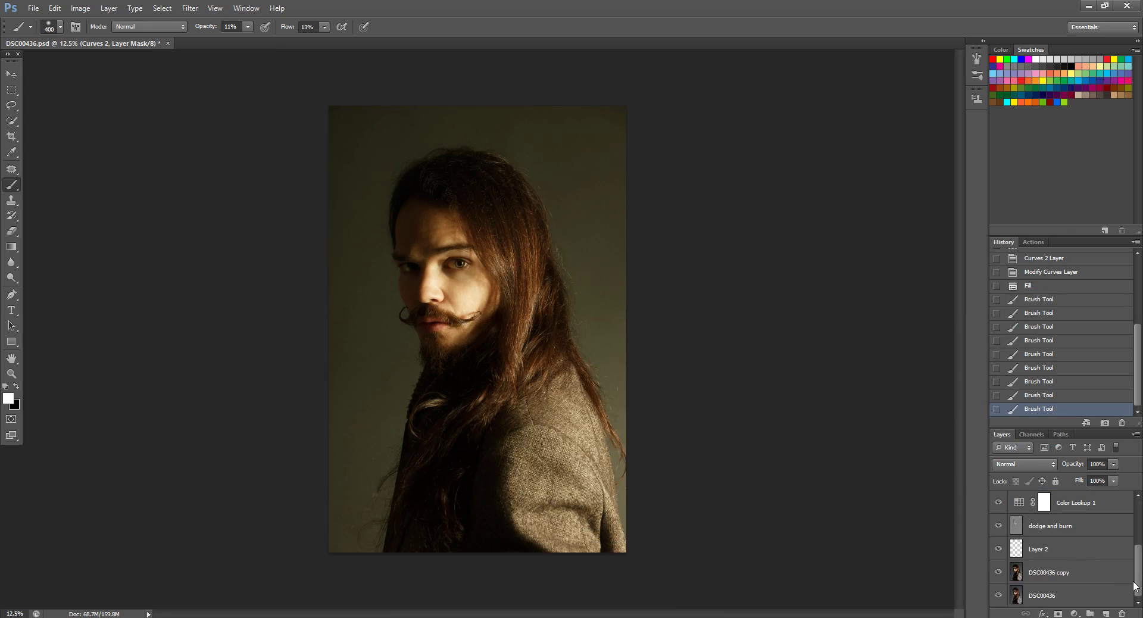
{"action": "left_click", "coordinate": [1045, 600]}
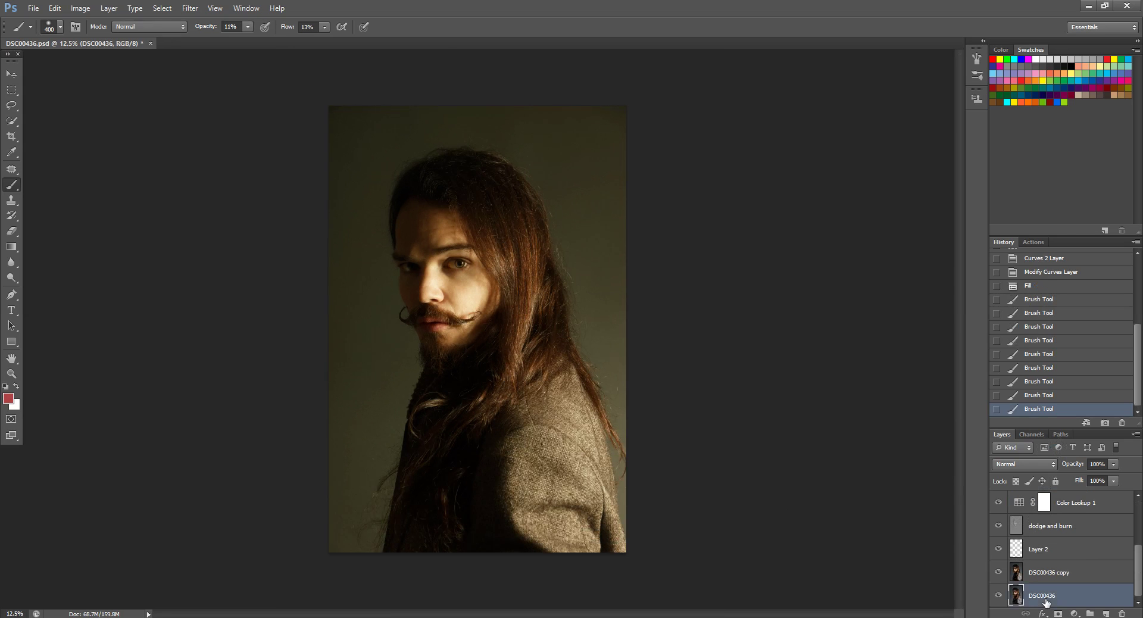
{"action": "key", "text": "ctrl+j"}
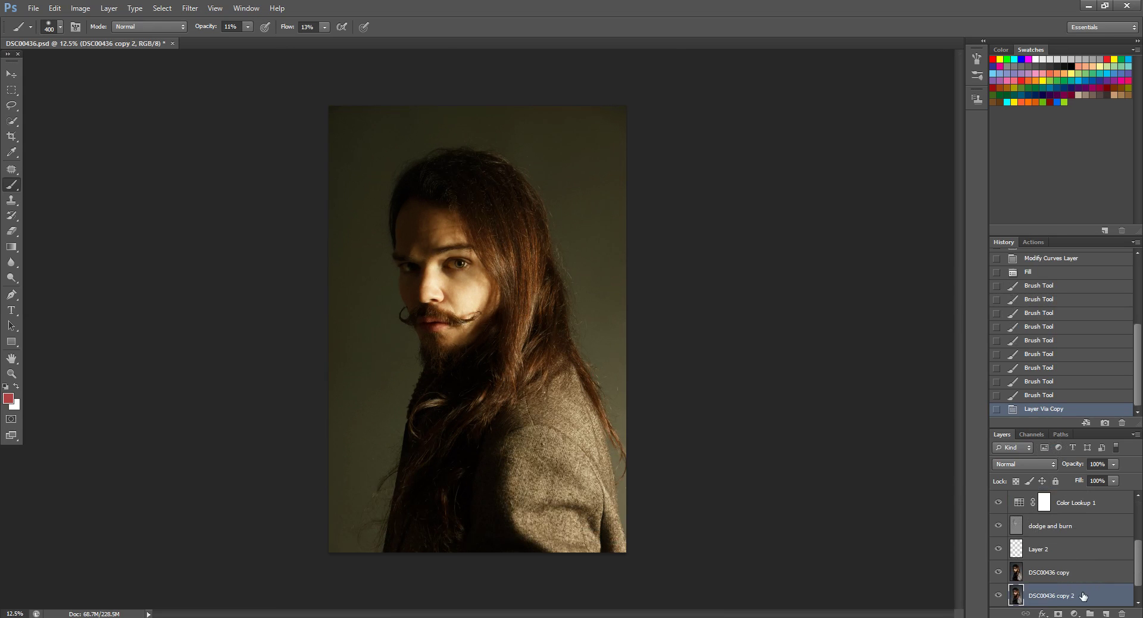
{"action": "left_click_drag", "start_coordinate": [1085, 595], "coordinate": [1090, 501]}
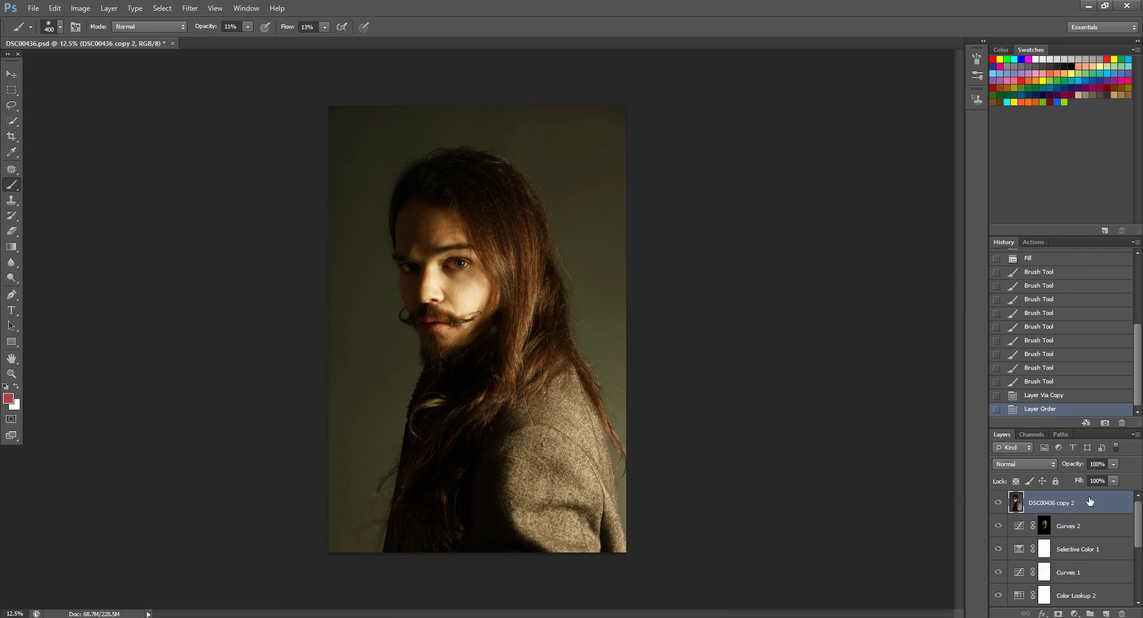
- Compare the retouched portrait with the original by toggling the DSC00436 copy 2 layer, both in full view and at 25% zoom
{"action": "left_click", "coordinate": [998, 503]}
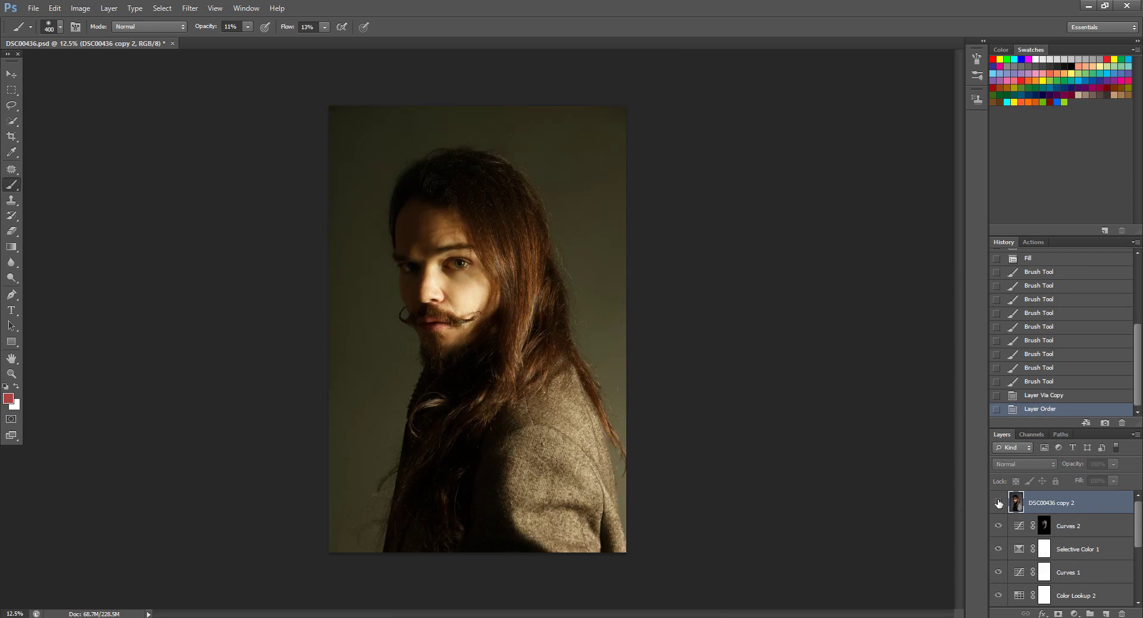
{"action": "left_click", "coordinate": [998, 503]}
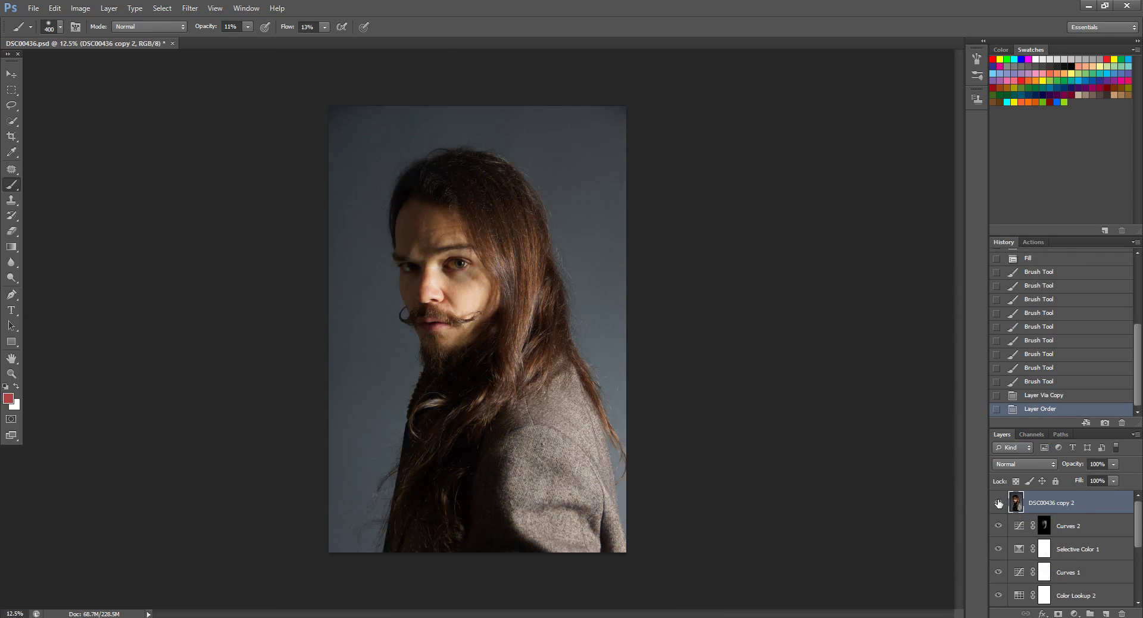
{"action": "left_click", "coordinate": [998, 503]}
{"action": "left_click", "coordinate": [12, 373]}
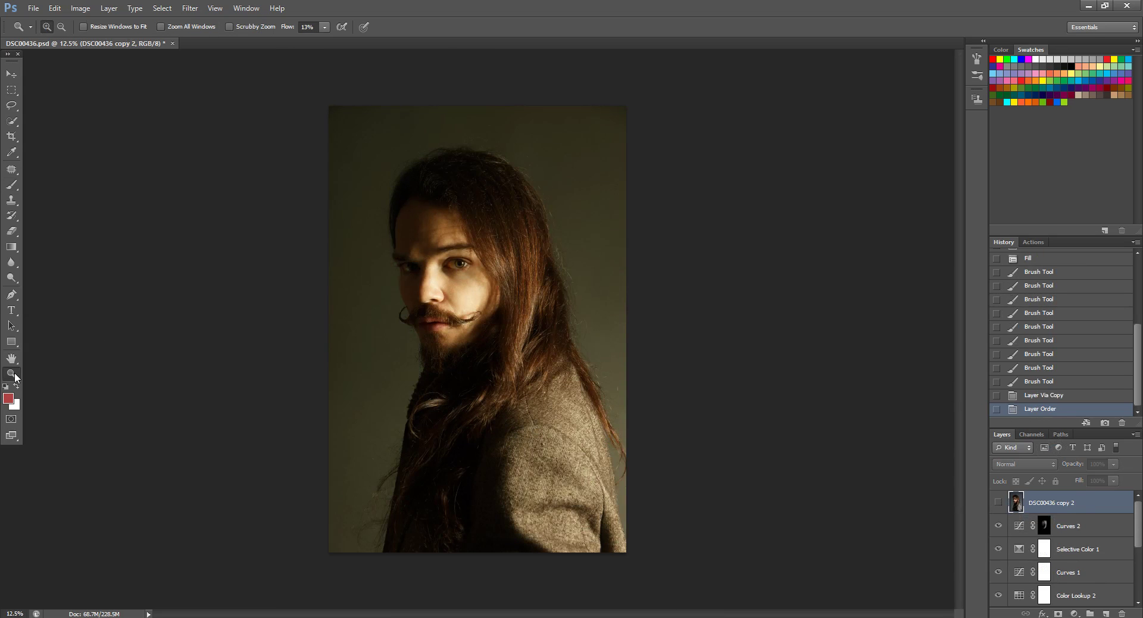
{"action": "left_click", "coordinate": [467, 311]}
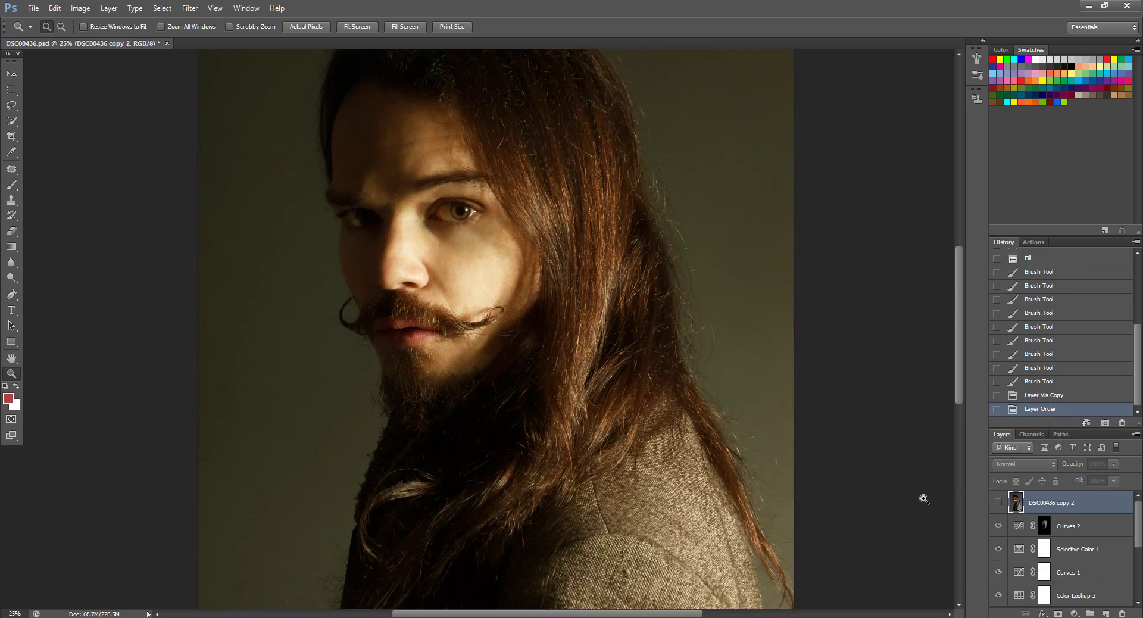
{"action": "left_click", "coordinate": [998, 503]}
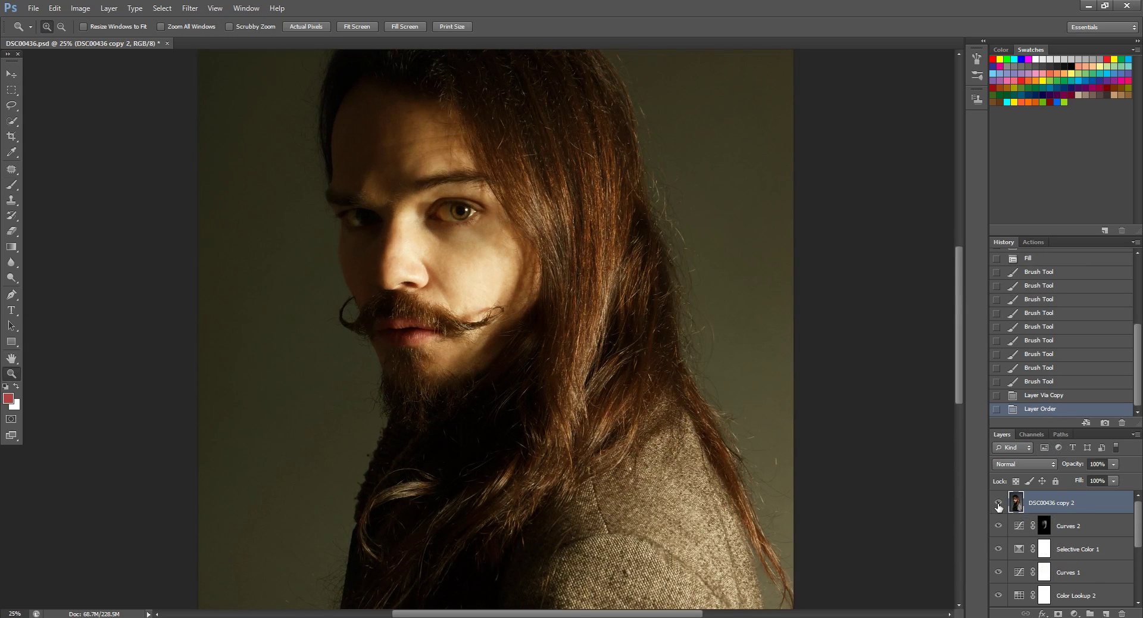
{"action": "left_click", "coordinate": [998, 503]}
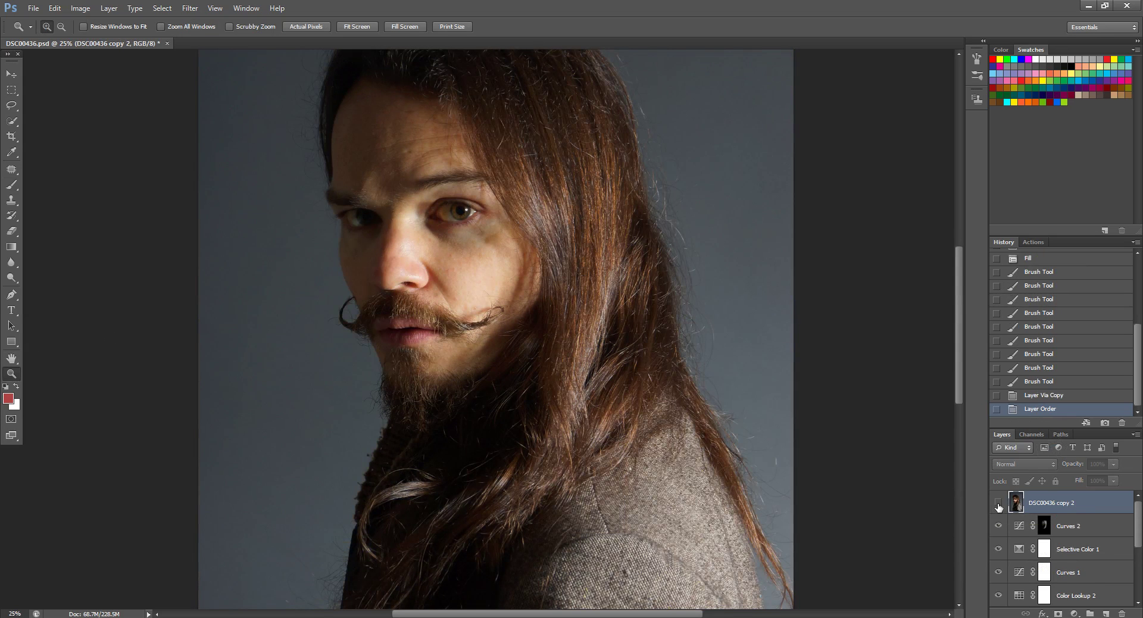
{"action": "left_click", "coordinate": [998, 504]}
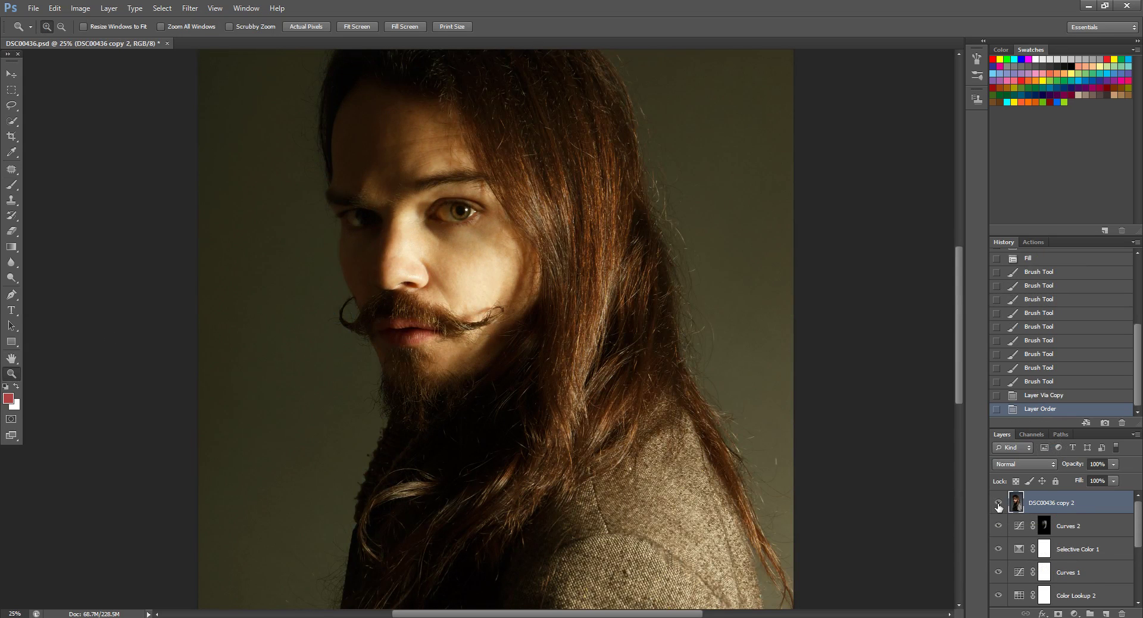
{"action": "left_click", "coordinate": [998, 505]}
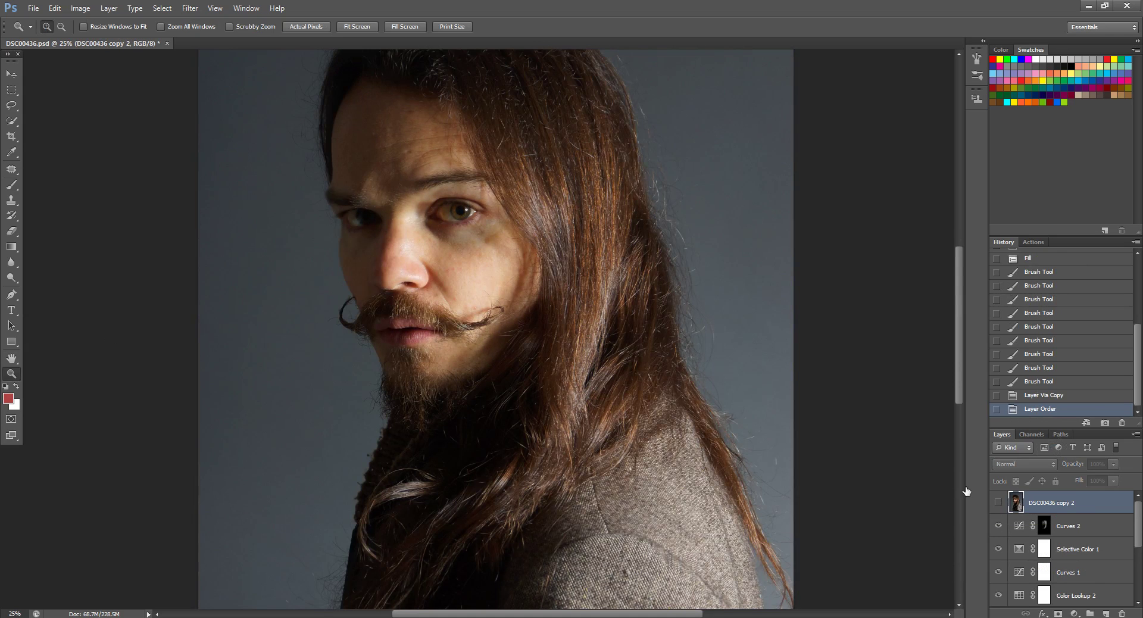
- Compare the face before and after retouching at 50% zoom, leave the original copy hidden, and return to the full portrait
{"action": "left_click_drag", "start_coordinate": [607, 171], "coordinate": [595, 244]}
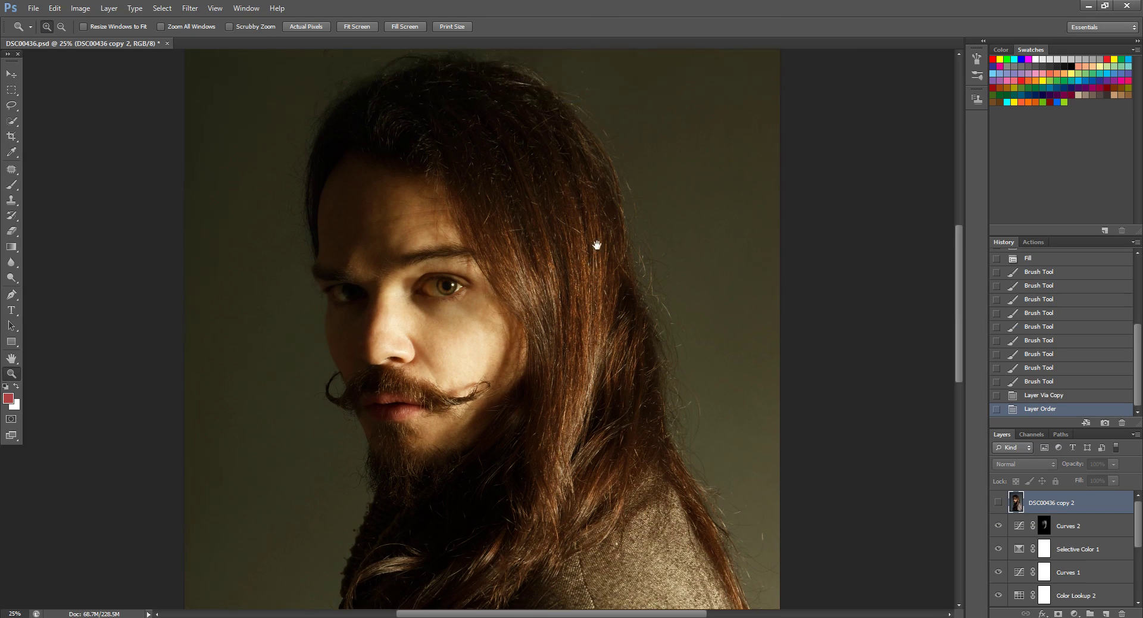
{"action": "left_click", "coordinate": [429, 289]}
{"action": "left_click", "coordinate": [428, 315]}
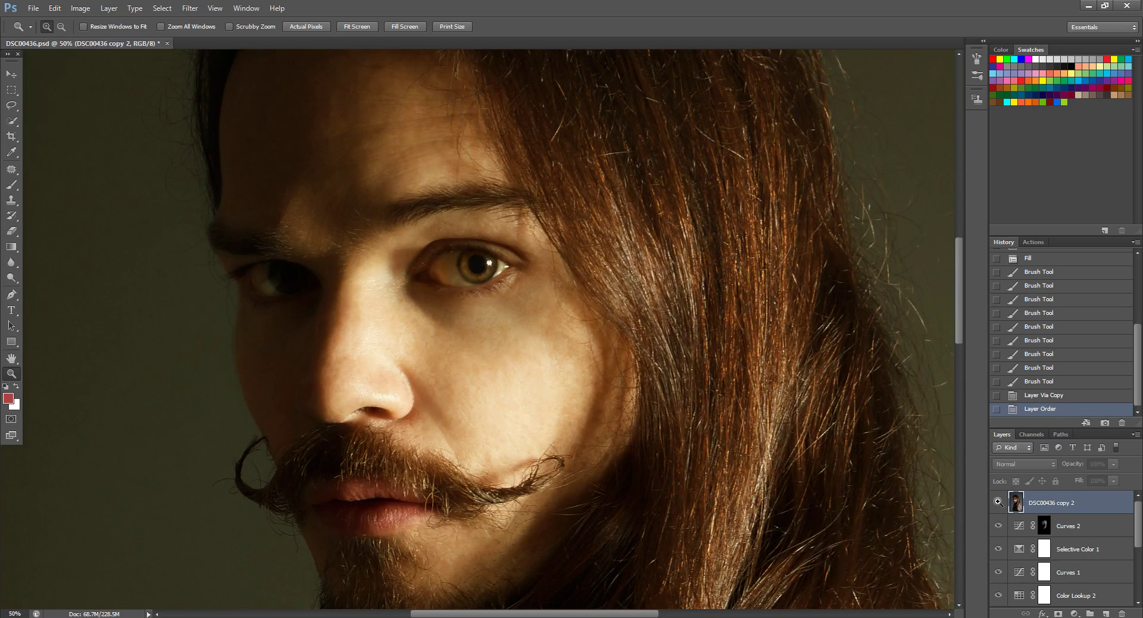
{"action": "left_click", "coordinate": [999, 503]}
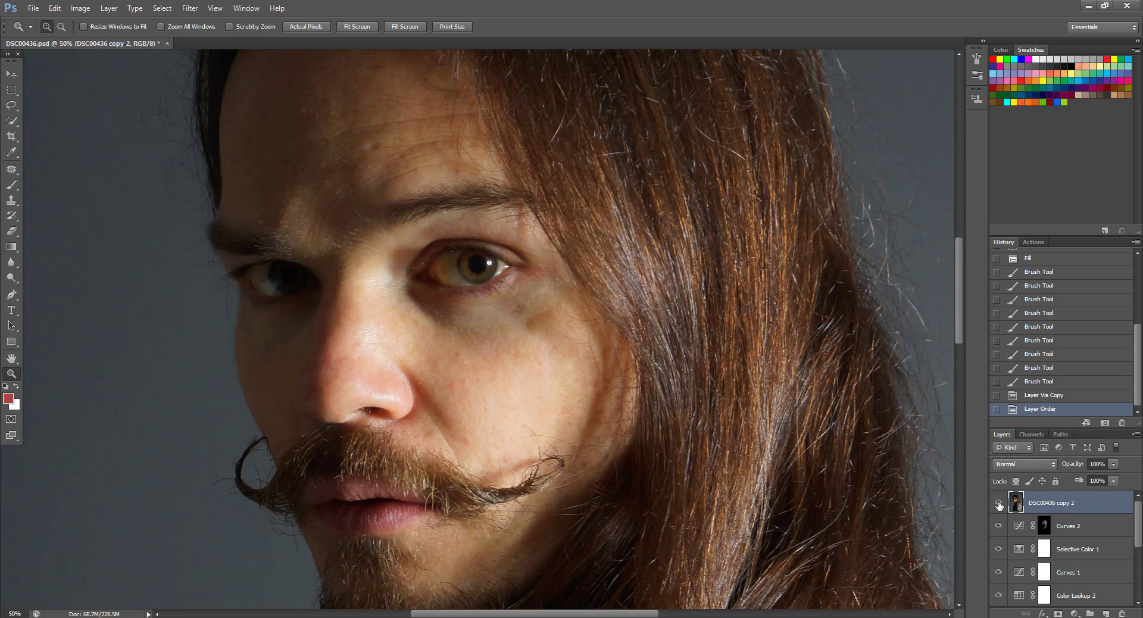
{"action": "left_click", "coordinate": [999, 503]}
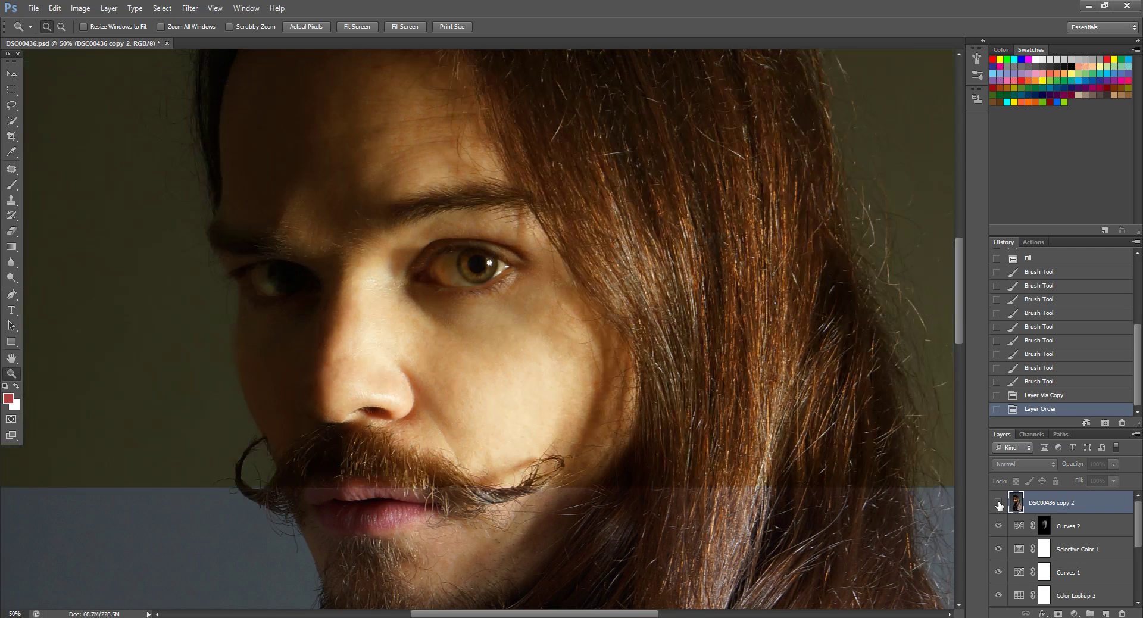
{"action": "left_click", "coordinate": [999, 504]}
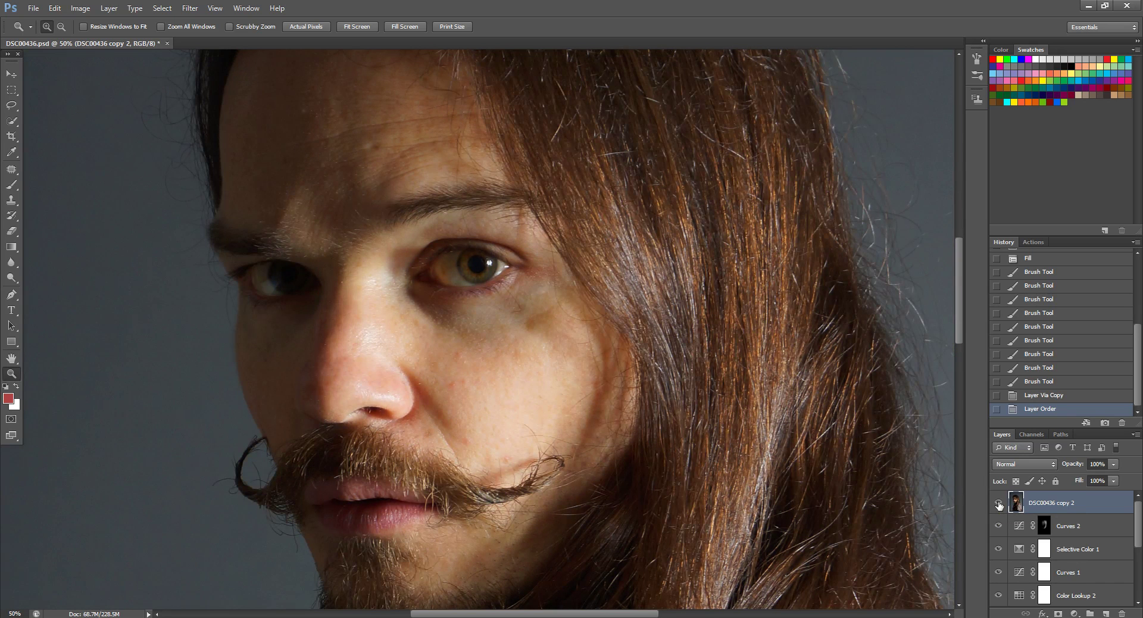
{"action": "left_click", "coordinate": [999, 503]}
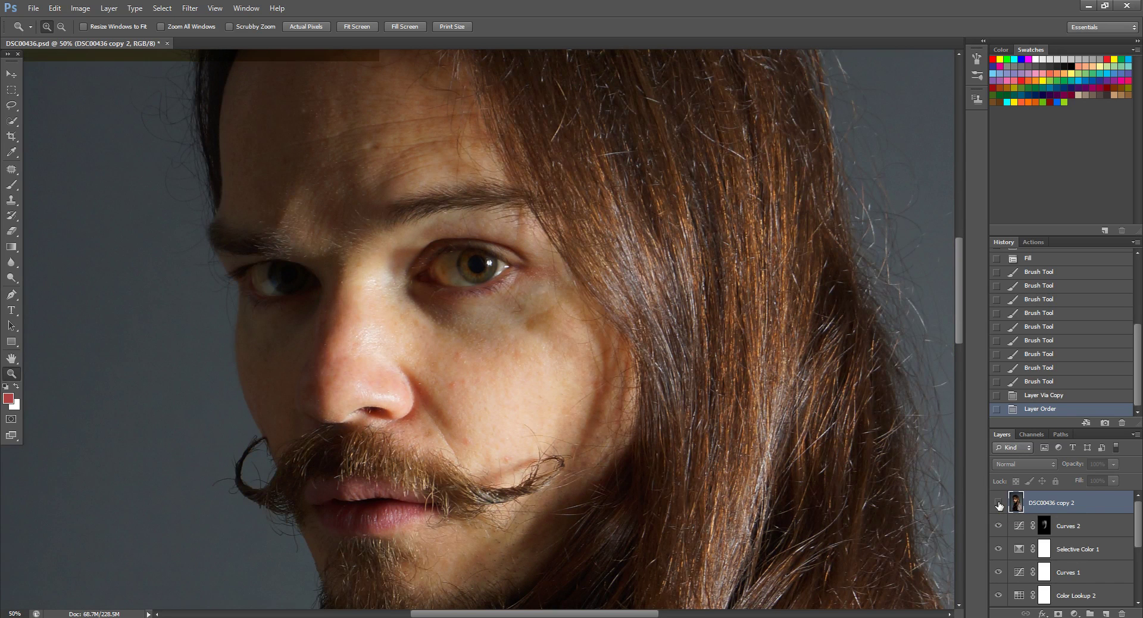
{"action": "key", "text": "ctrl+minus"}
{"action": "key", "text": "ctrl+minus"}
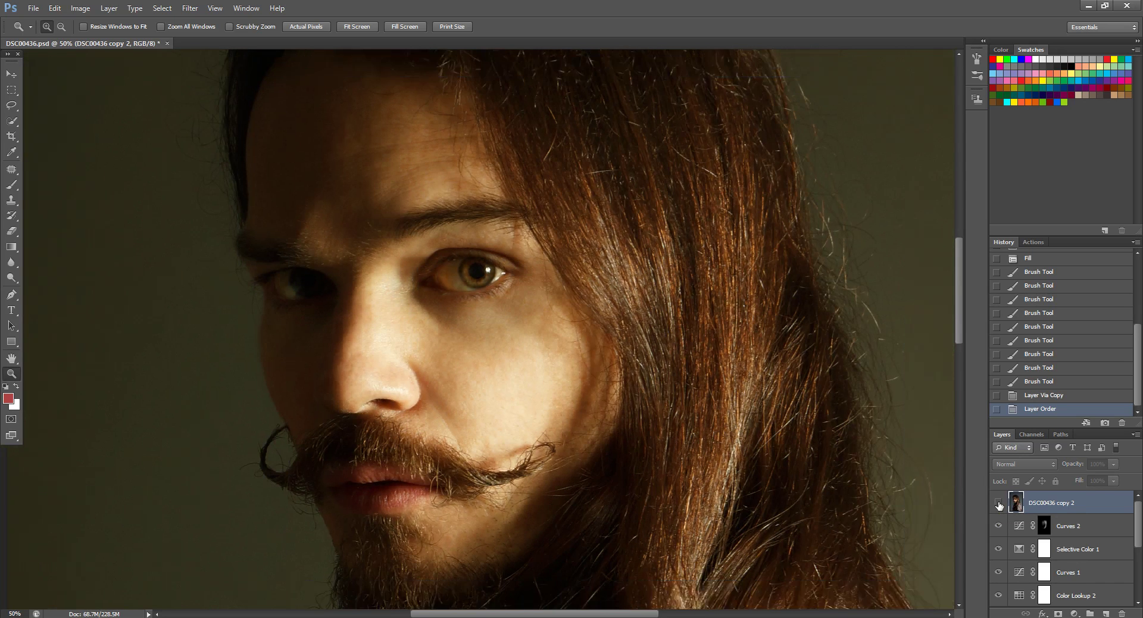
{"action": "key", "text": "ctrl+minus"}
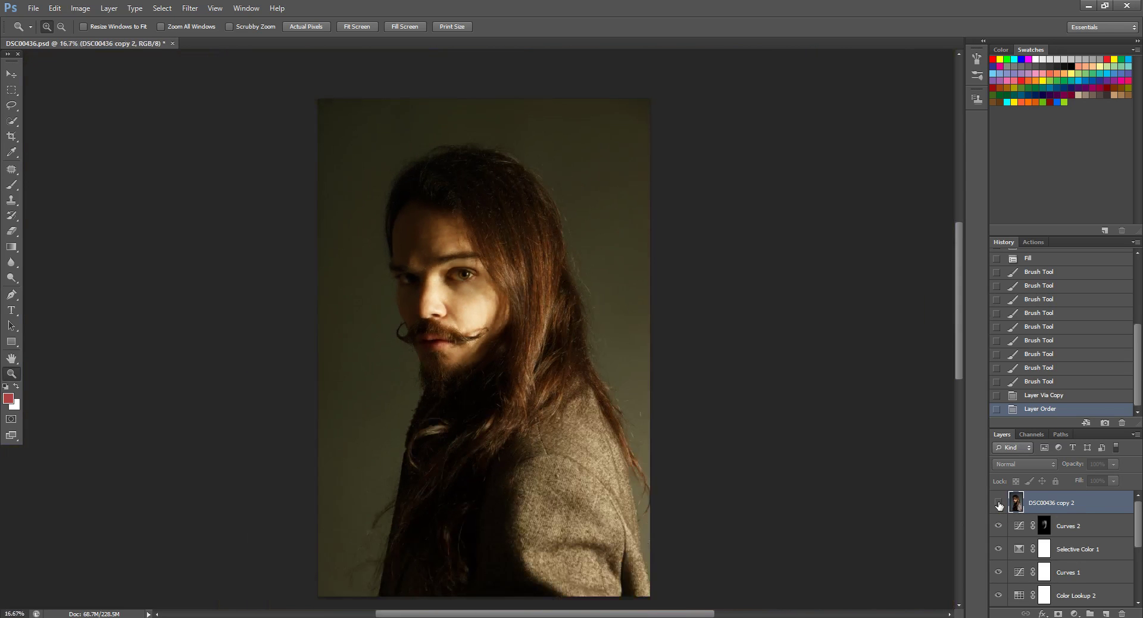